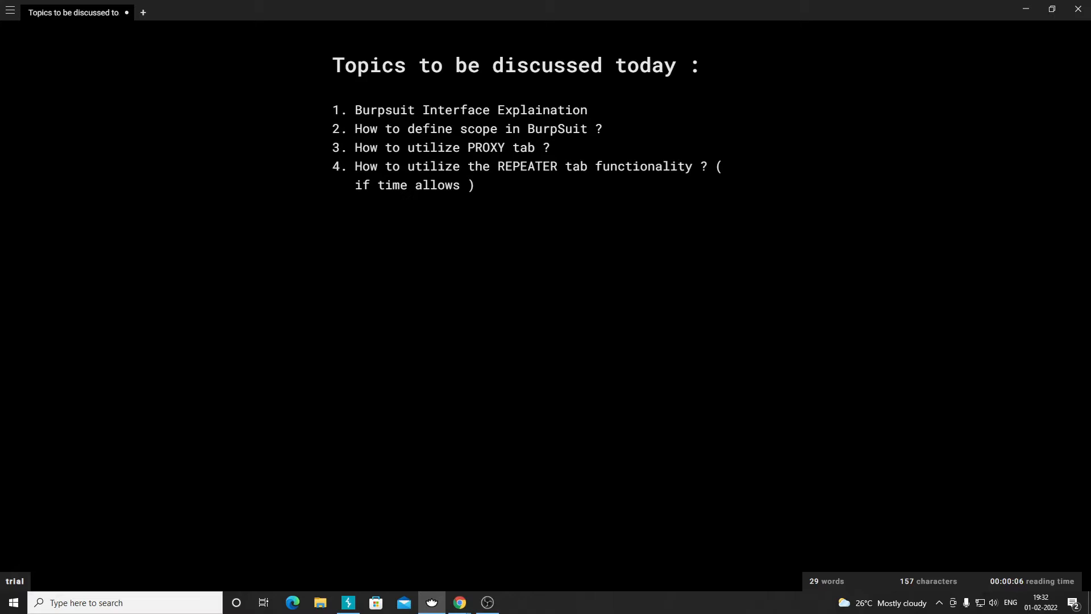
- In Calmly Writer, highlight the first topic line and the word PROXY, then clear the selections
left_click_drag(588, 110, 356, 110)
left_click(355, 110)
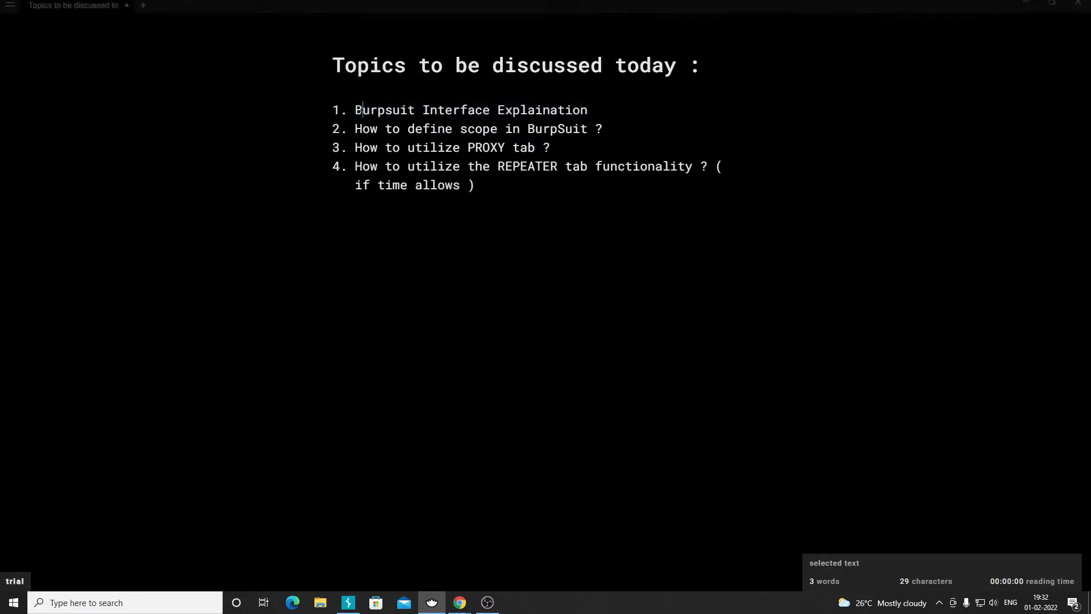
left_click_drag(356, 110, 587, 110)
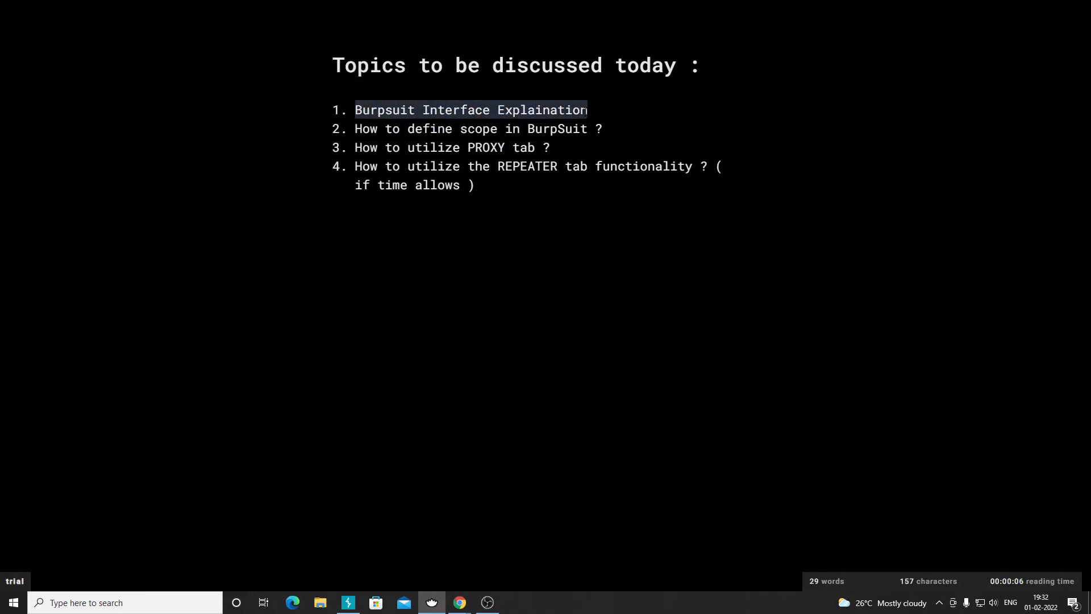
key("Right")
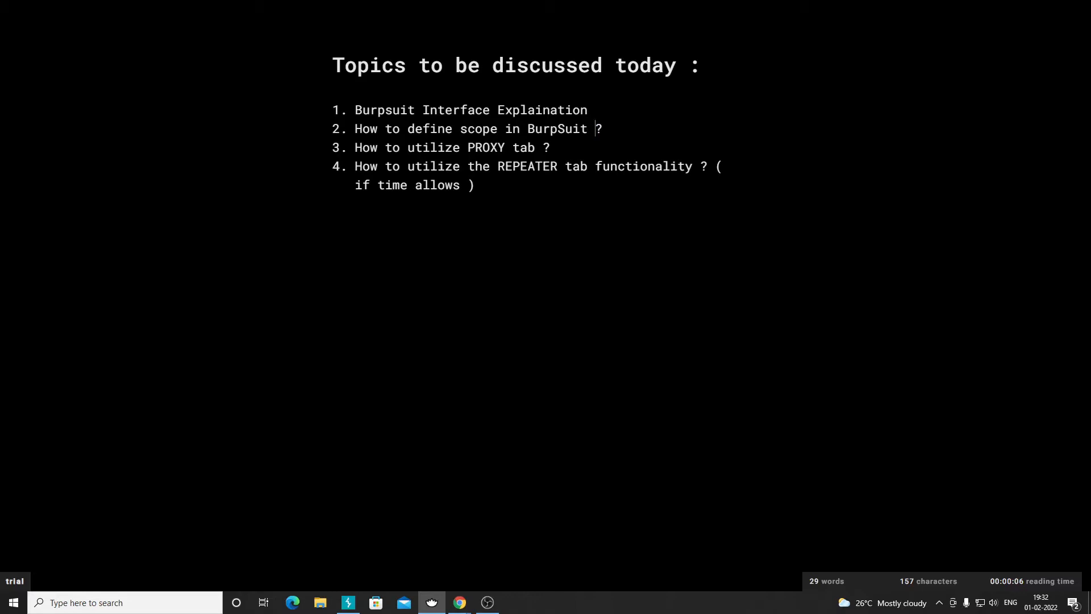
key("alt+Tab")
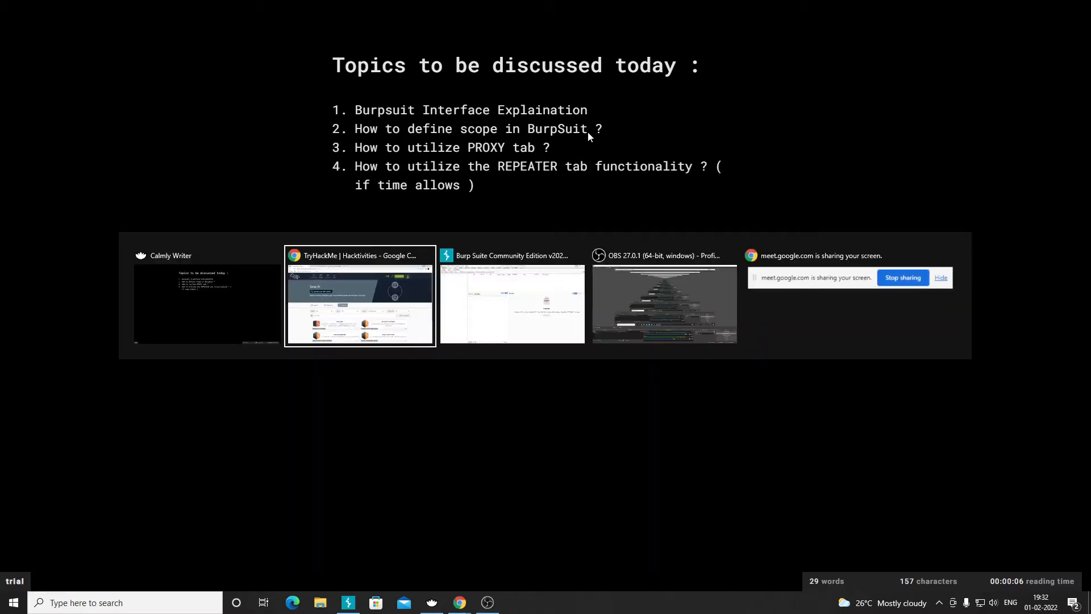
key("alt+shift+Tab")
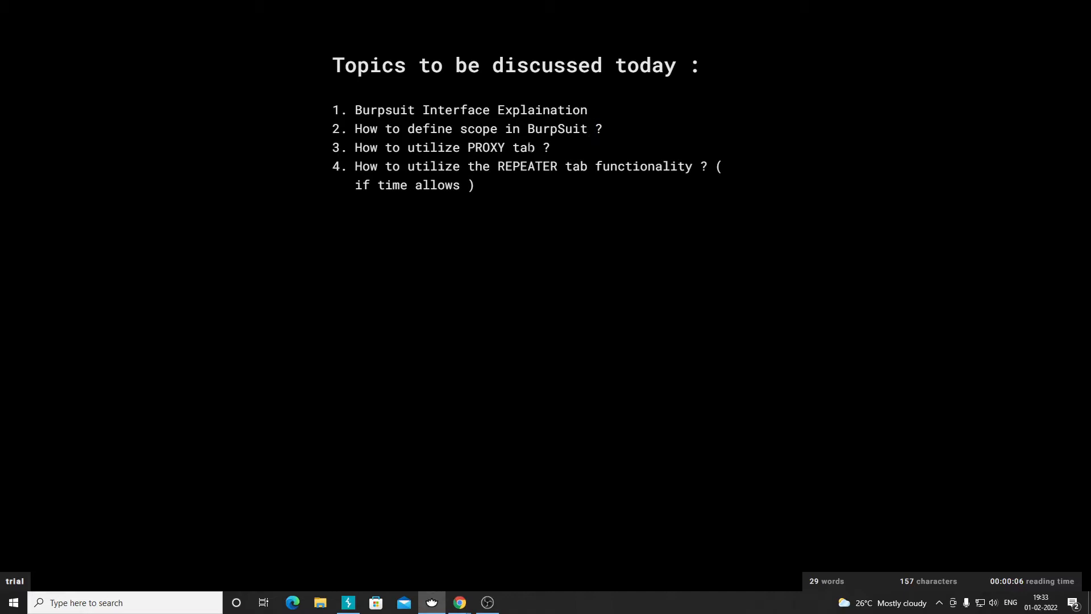
double_click(504, 147)
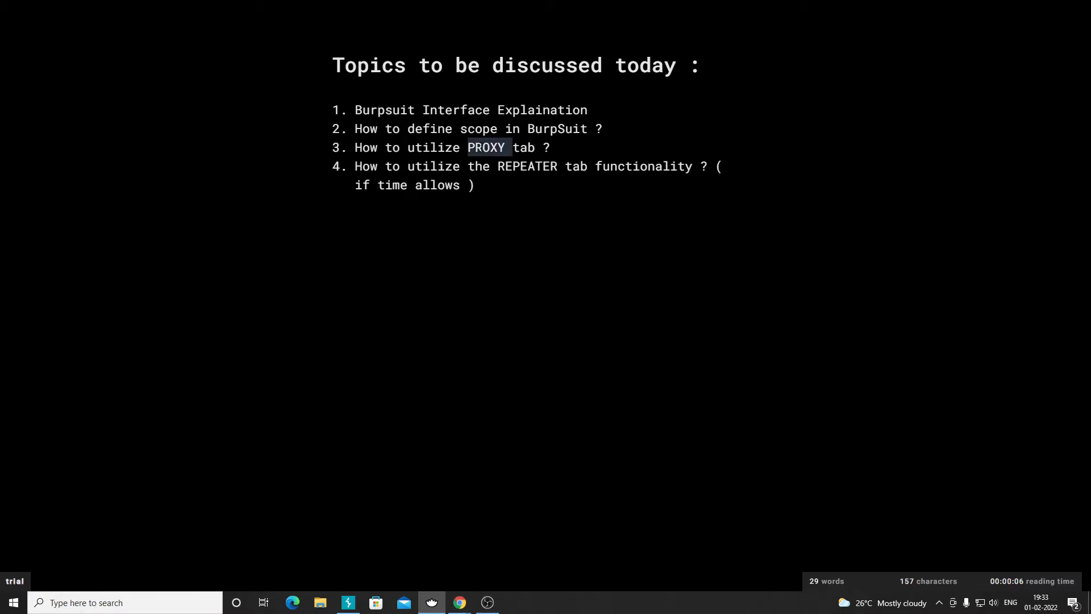
key("End")
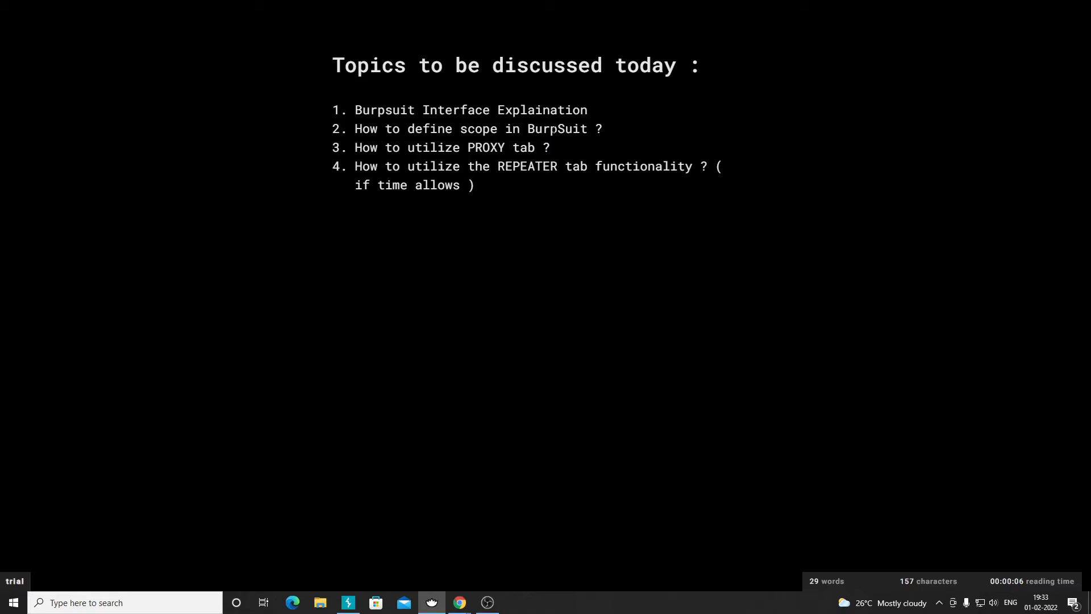
- In the TryHackMe browser window, search the Learn rooms for 'burpsuit'
mouse_move(464, 604)
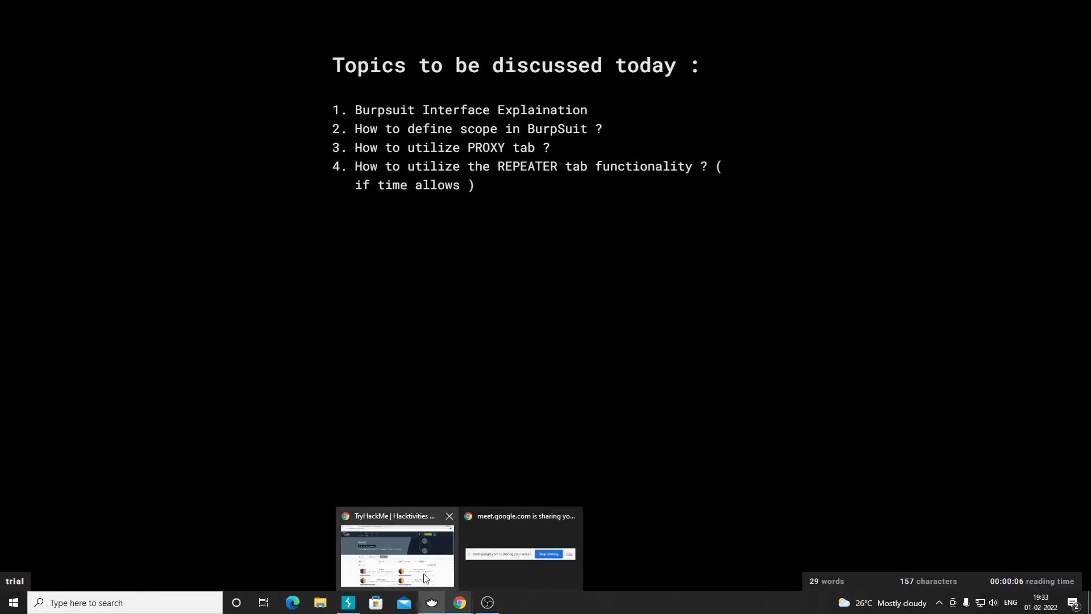
left_click(404, 563)
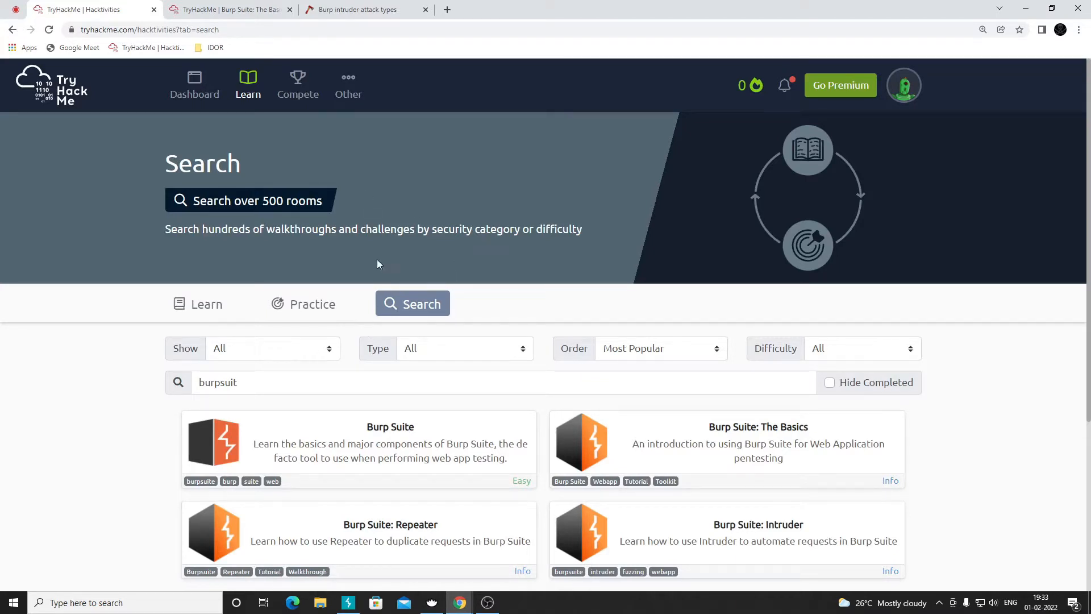
left_click(194, 86)
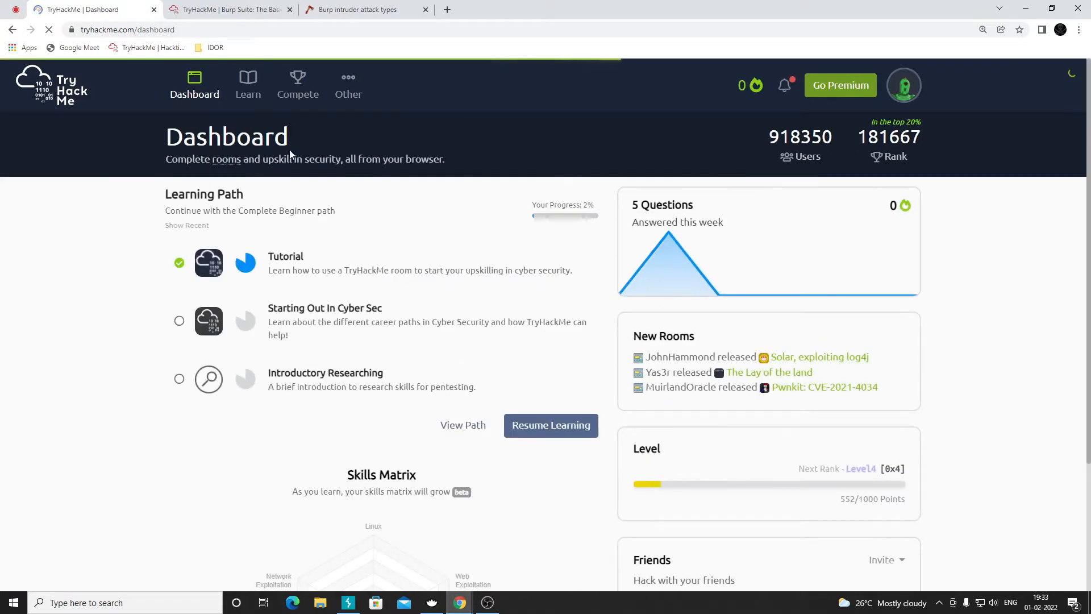
left_click(254, 86)
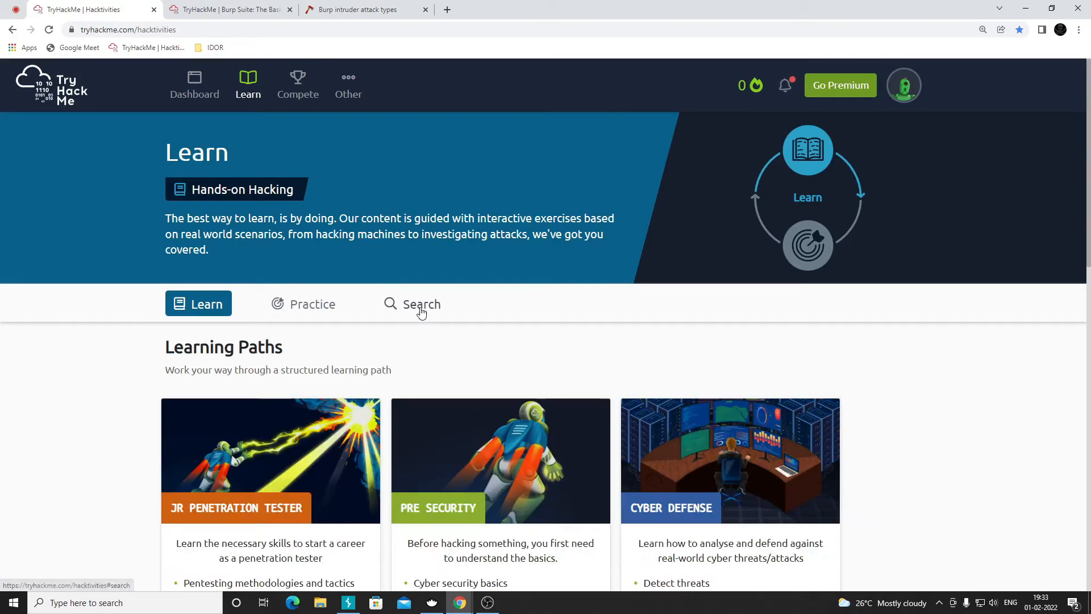
left_click(413, 307)
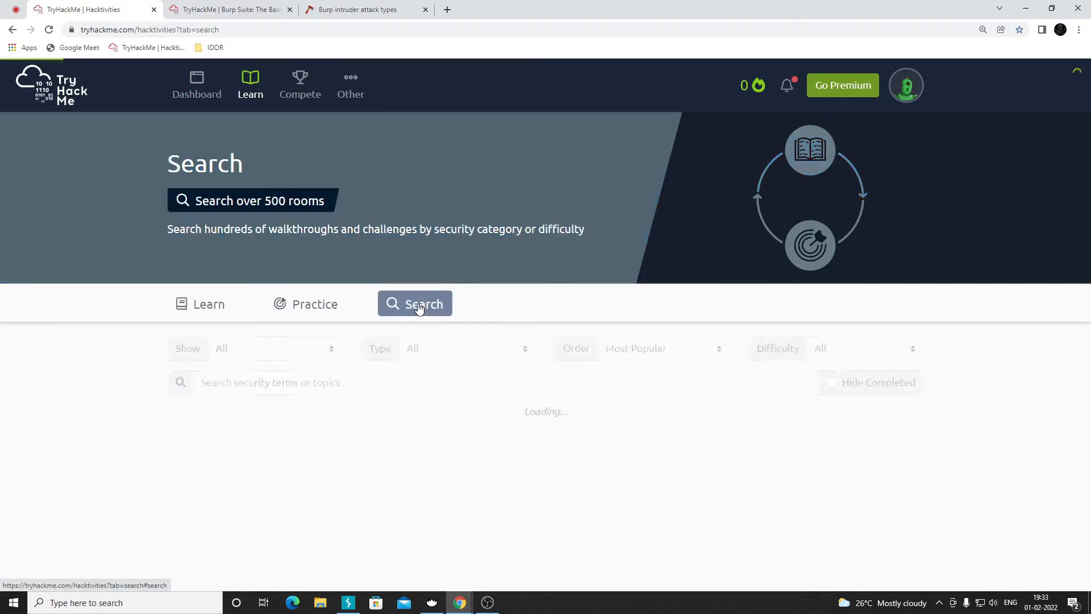
left_click(328, 379)
type("burpsuit")
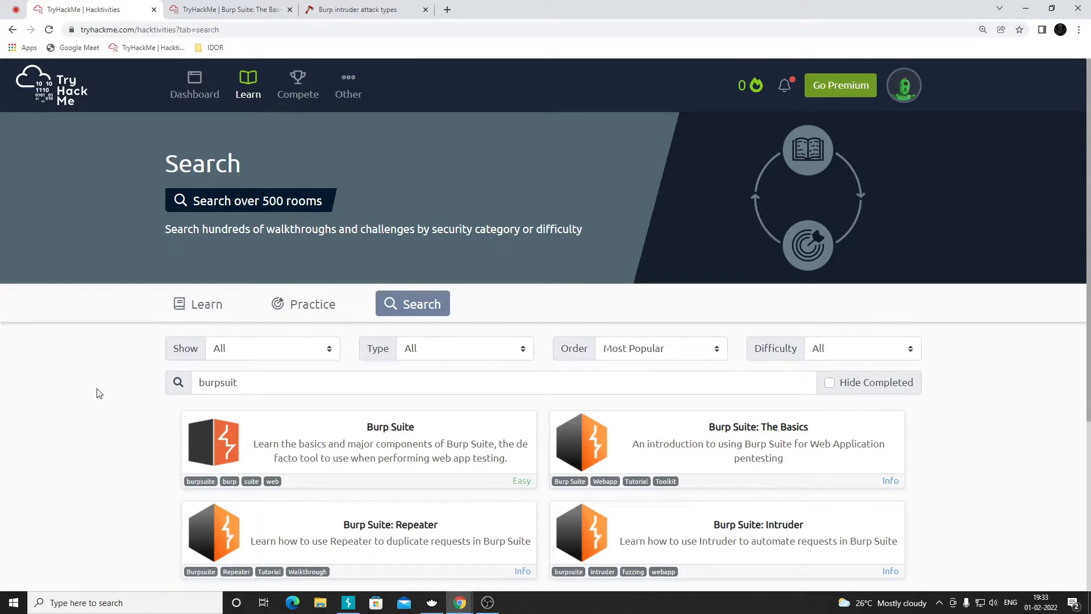
scroll(97, 390, "down", 4)
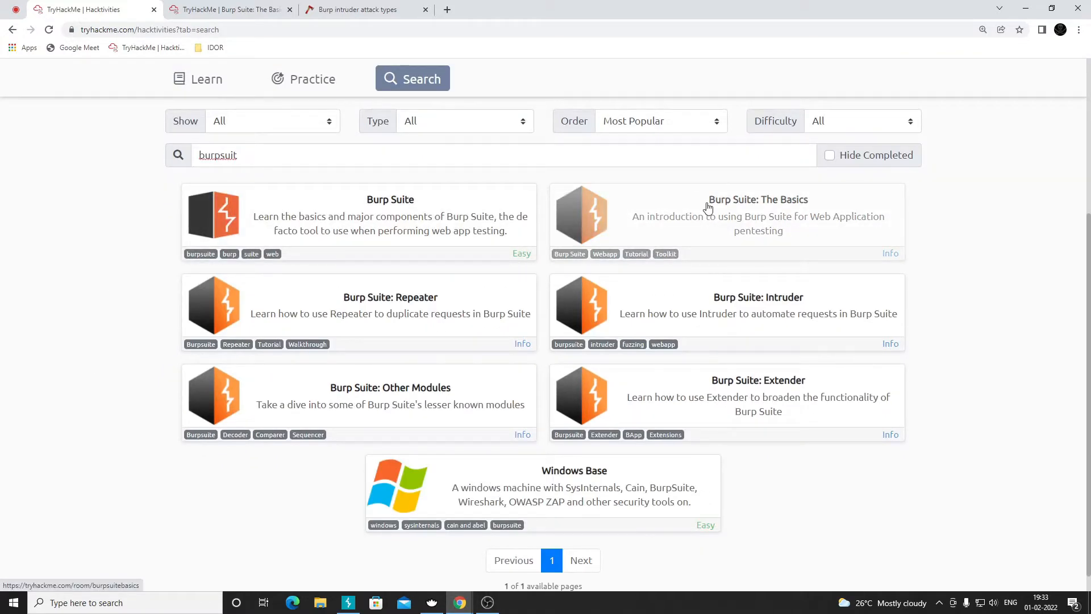
- Close the subscription page that opened and open Burp Suite: The Basics in a new tab
left_click(390, 237)
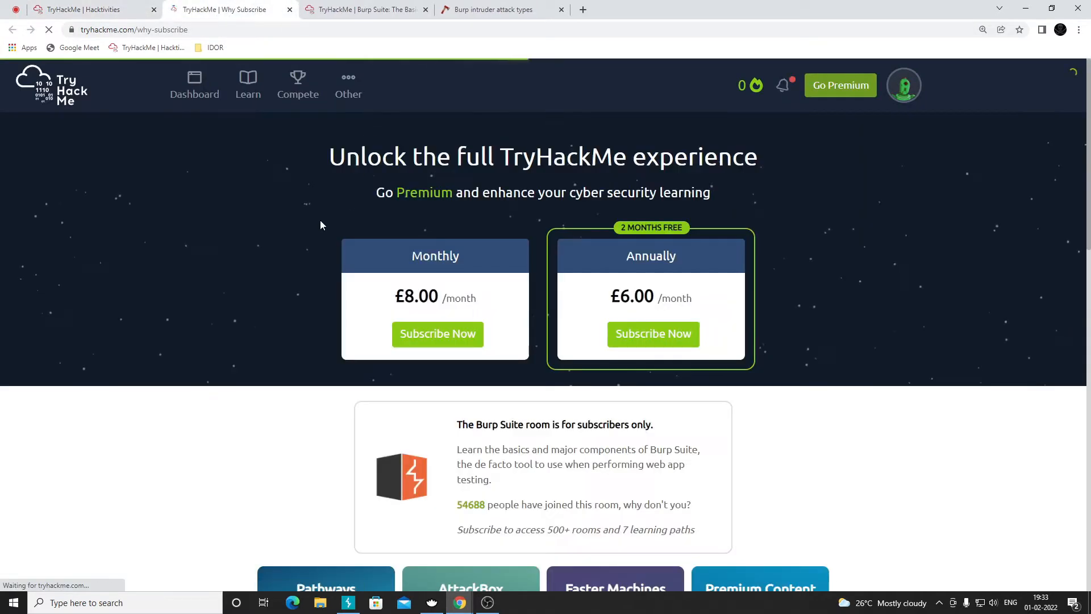
left_click_drag(214, 29, 139, 29)
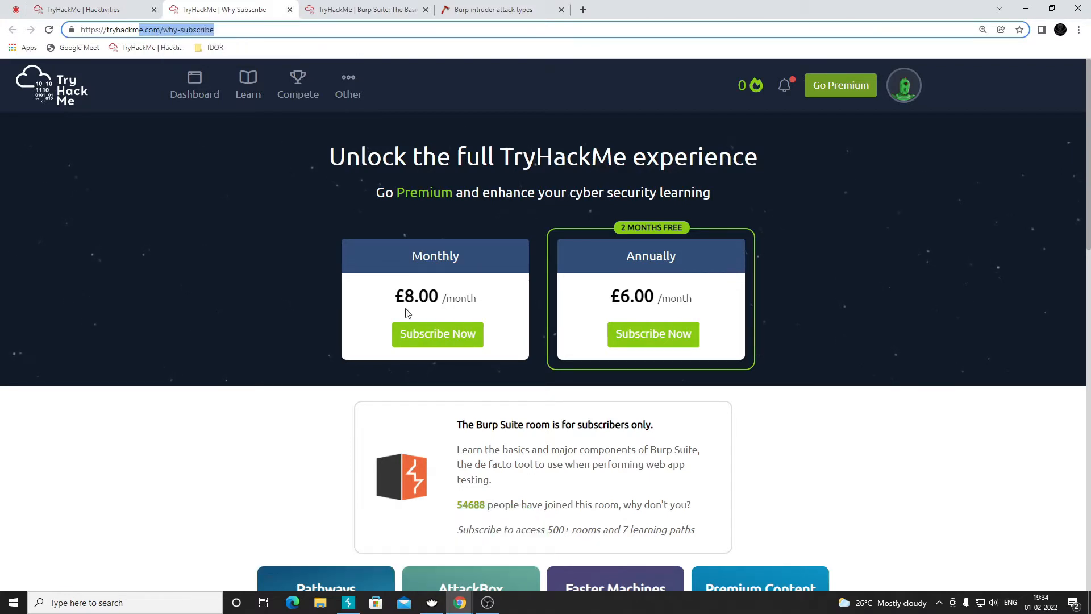
left_click(290, 10)
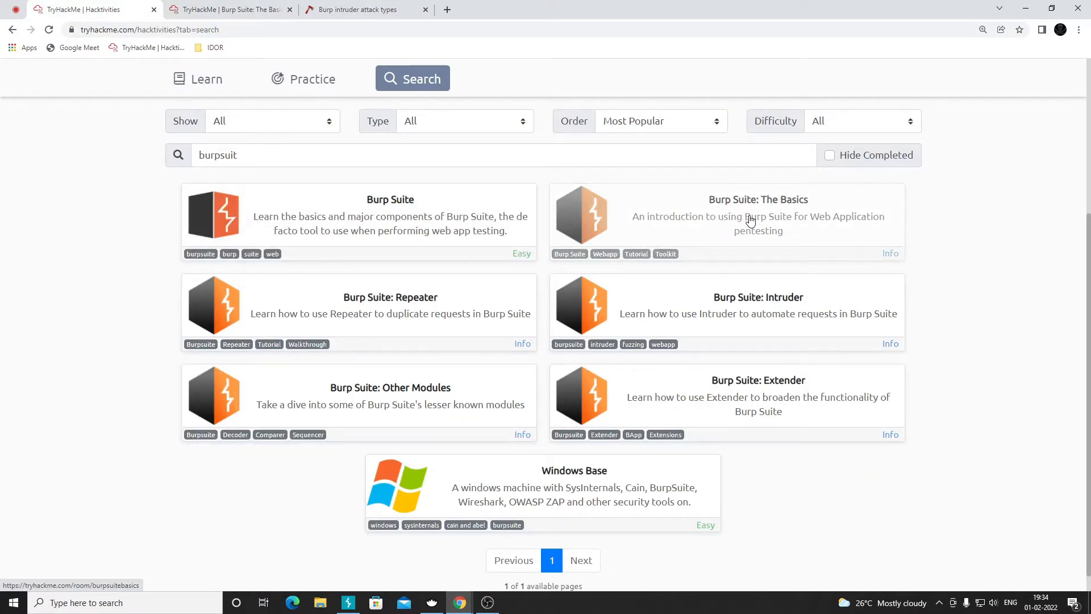
middle_click(750, 221)
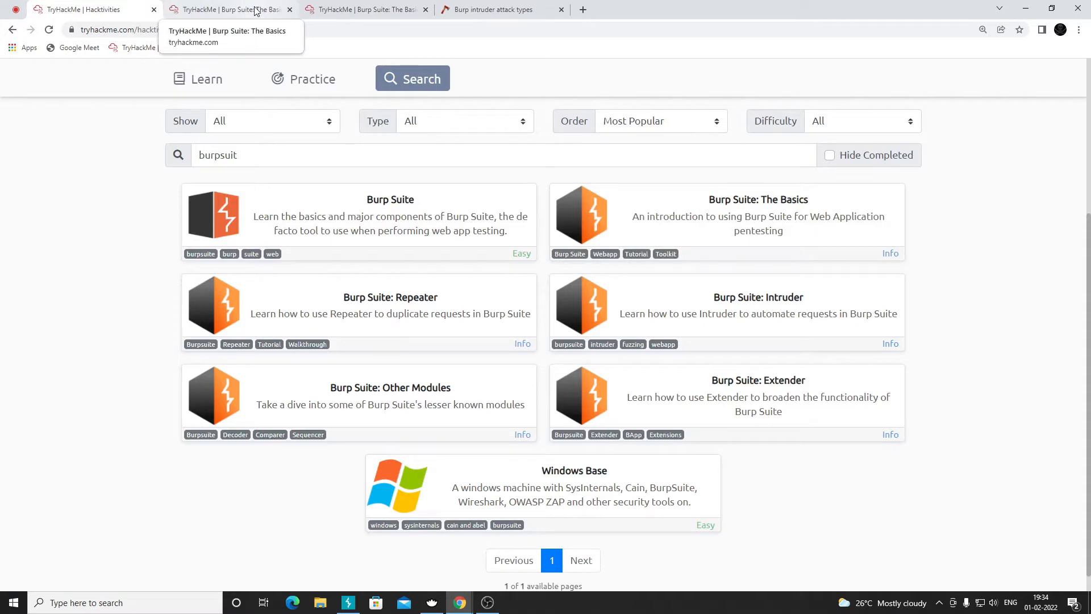
- Switch to the Burp Suite: The Basics tab, close the duplicate, and expand Task 5 The Dashboard
left_click(255, 11)
left_click(426, 10)
scroll(401, 183, "down", 4)
left_click(402, 182)
scroll(67, 239, "down", 1)
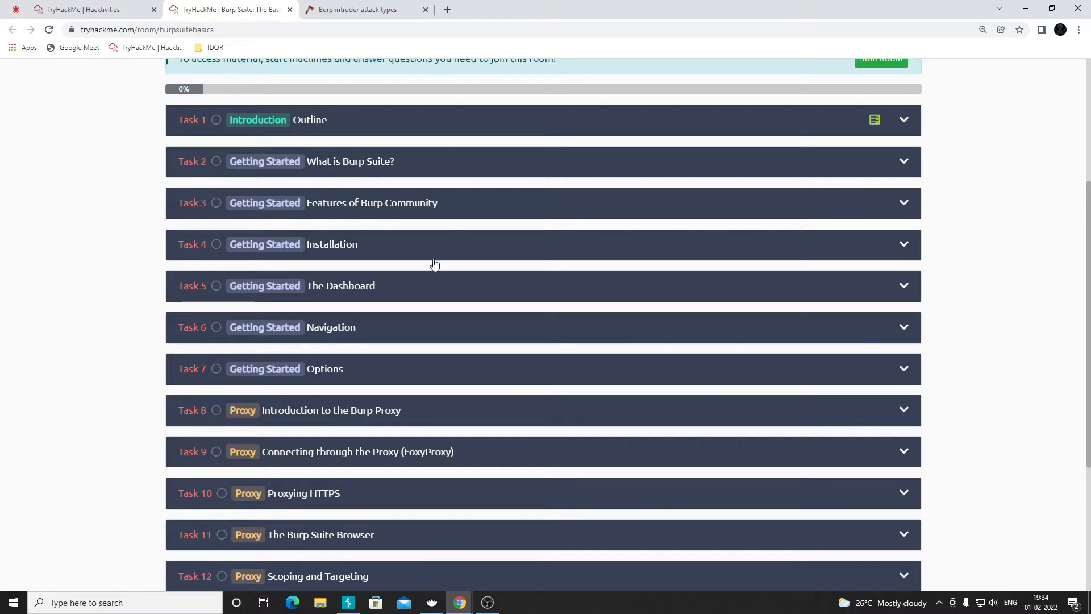
left_click(349, 248)
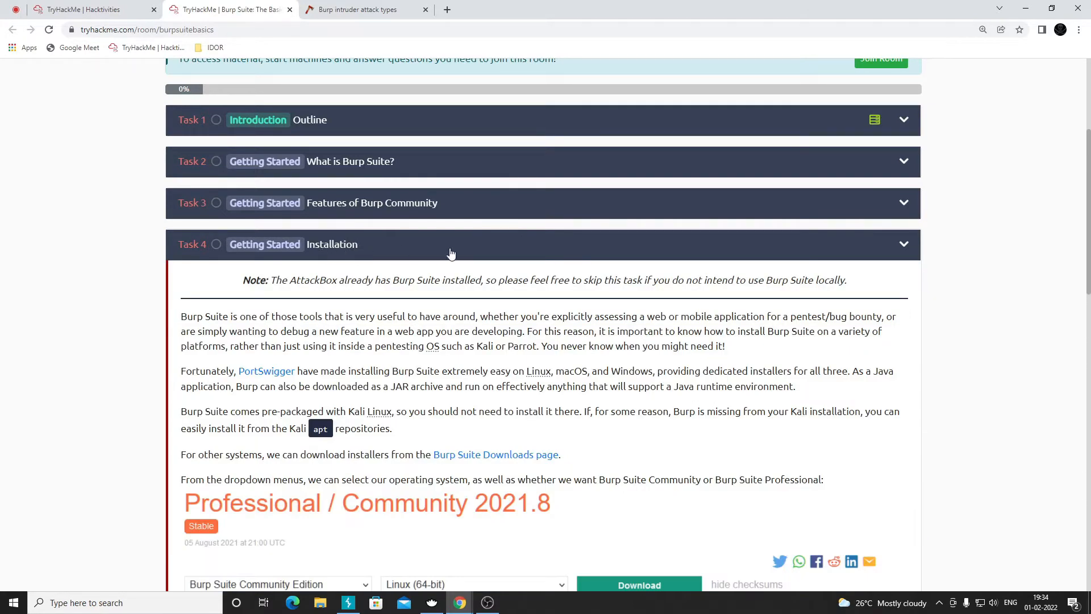
left_click(374, 249)
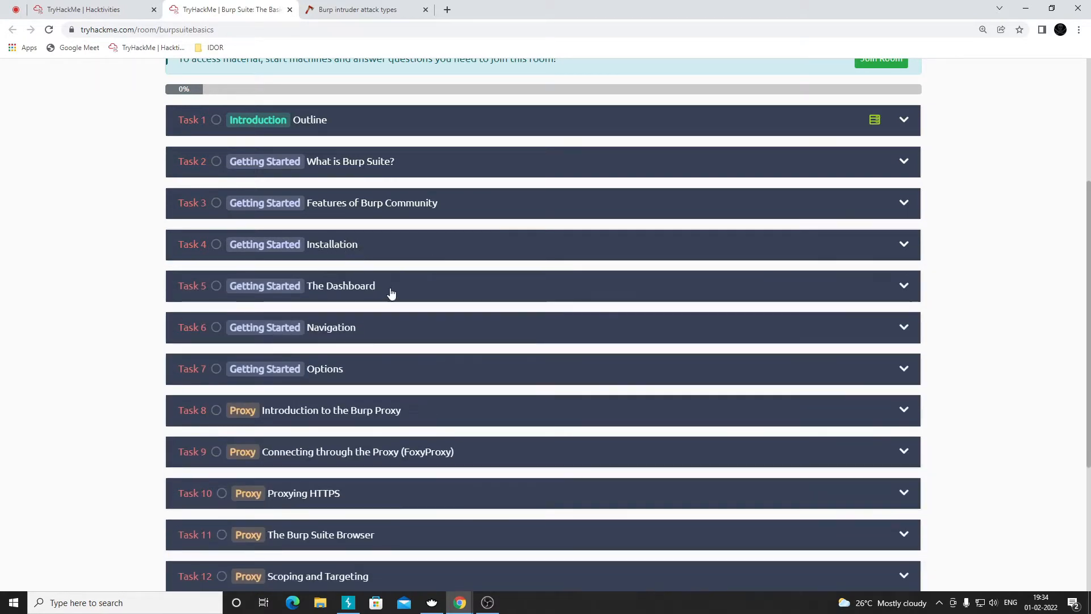
scroll(397, 268, "down", 2)
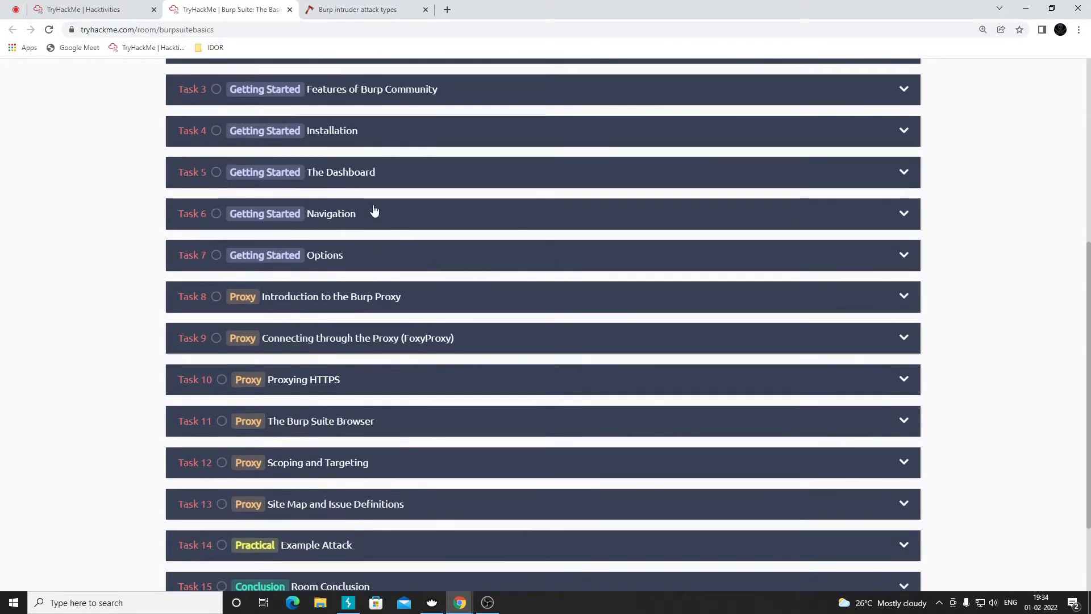
left_click(357, 180)
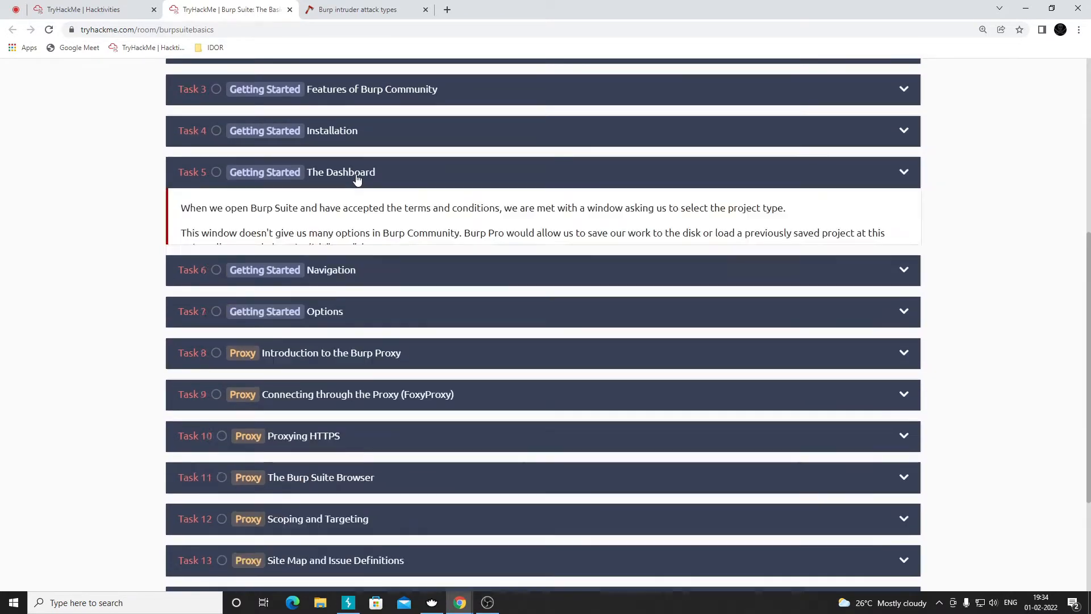
scroll(372, 250, "down", 2)
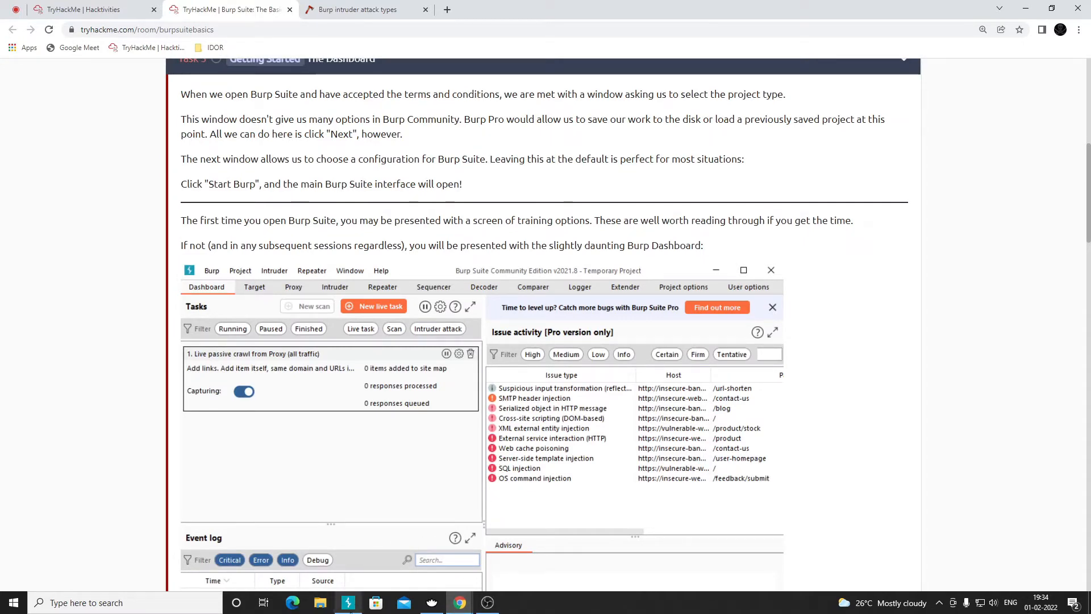
- Close the running Burp Suite window from its taskbar icon
left_click(349, 605)
right_click(349, 605)
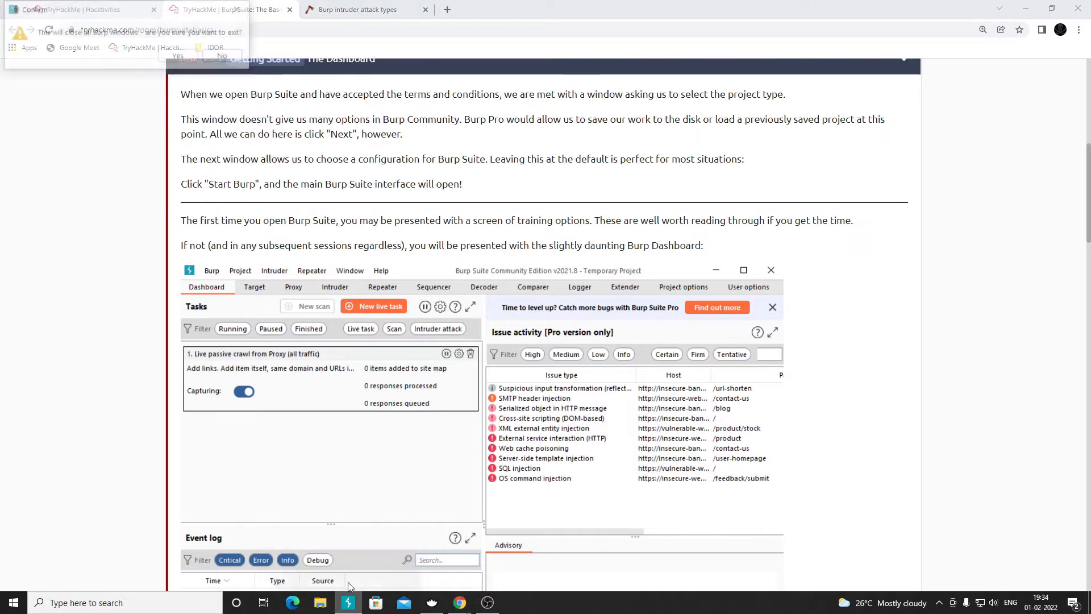
left_click(341, 582)
- Confirm quitting Burp, relaunch it with a temporary project and default settings, and maximize it
left_click(180, 56)
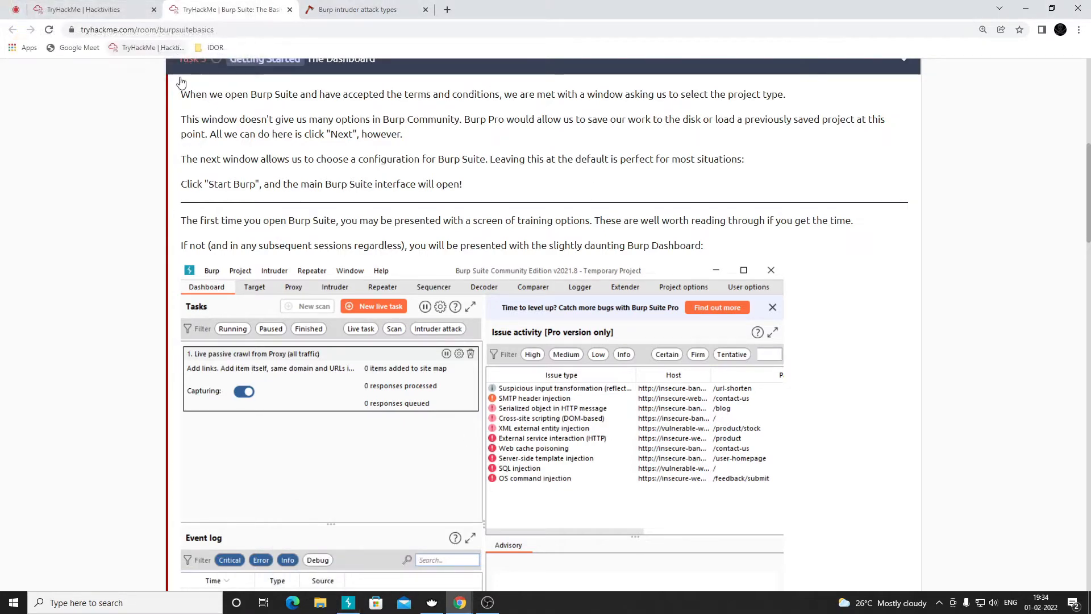
left_click(5, 606)
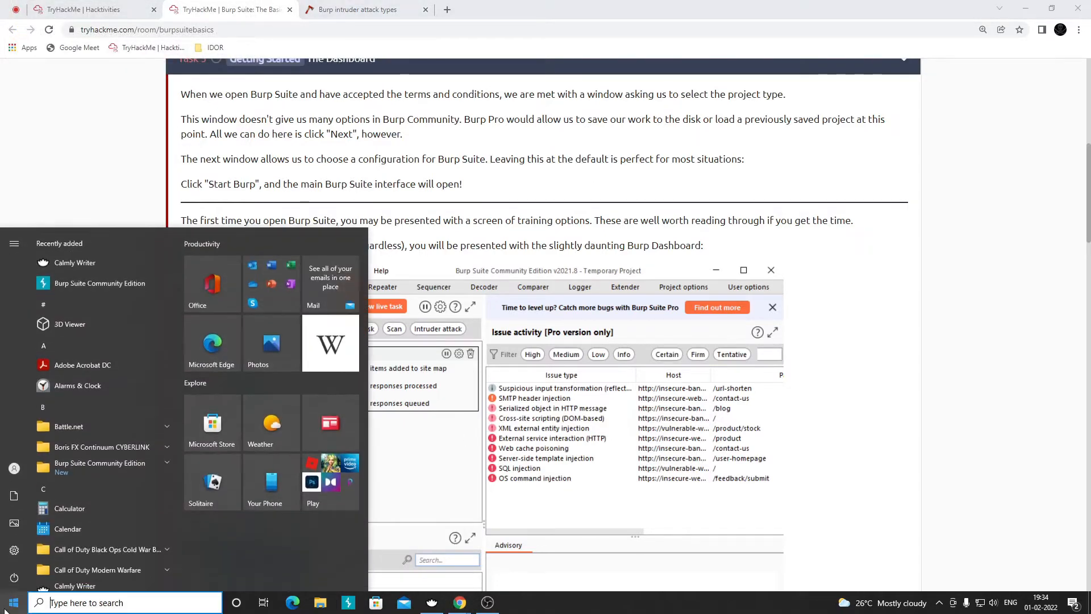
type("burp")
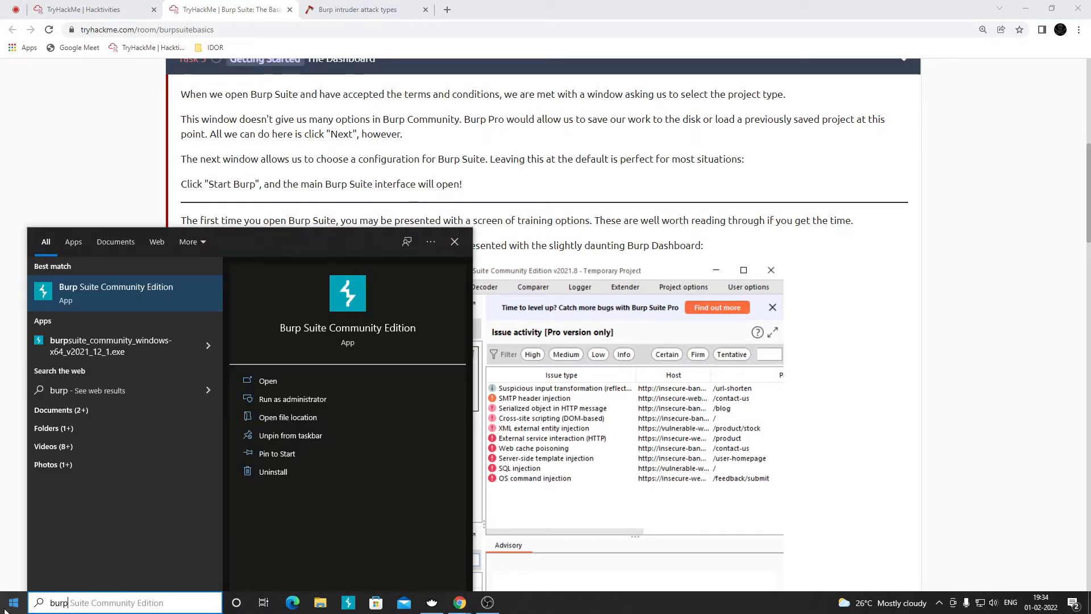
left_click(70, 279)
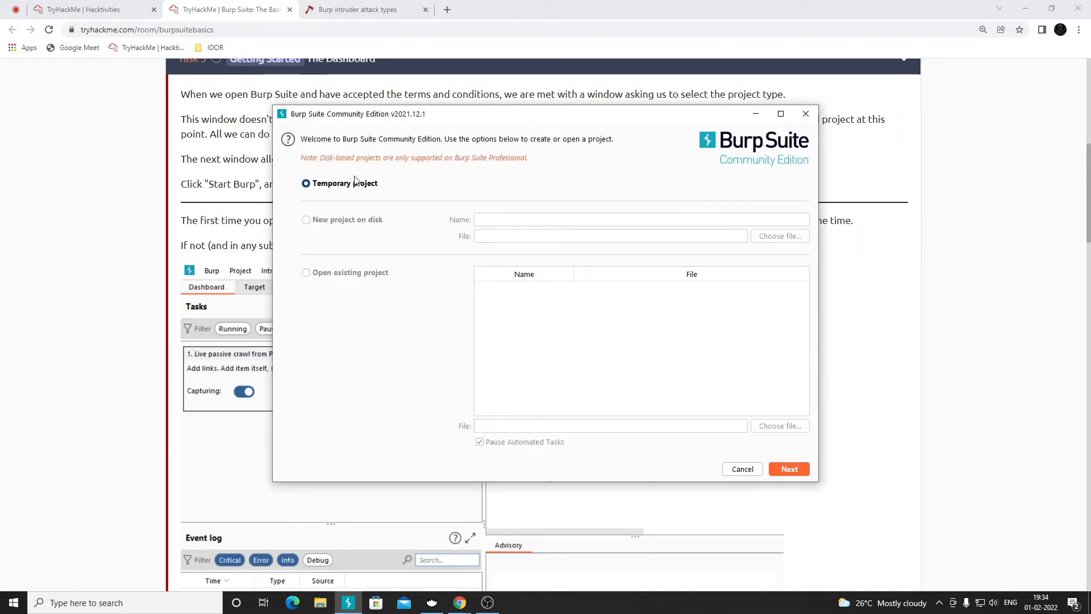
left_click(794, 468)
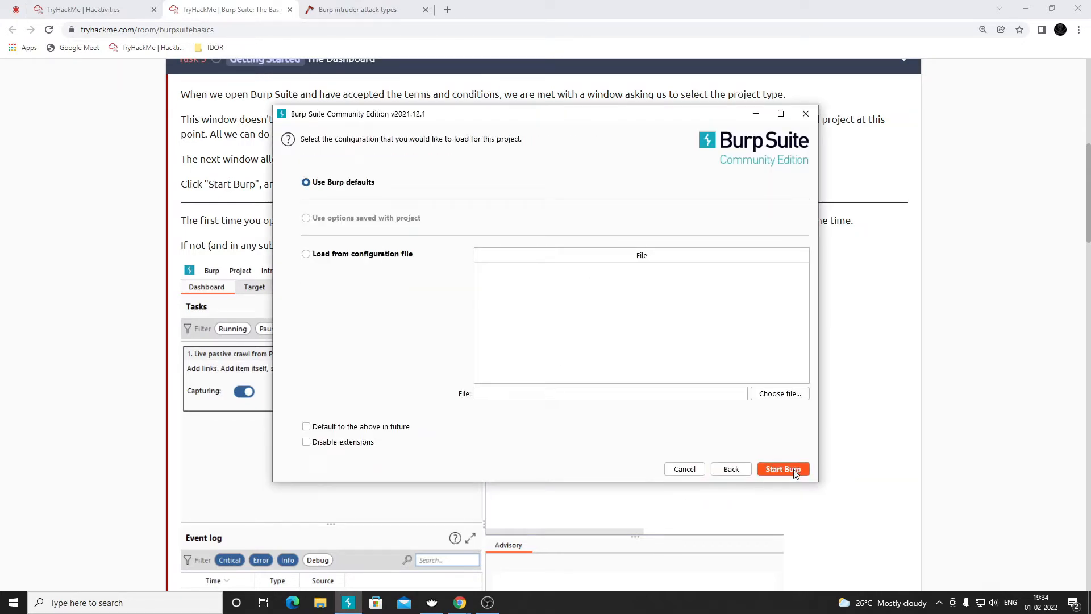
left_click(791, 469)
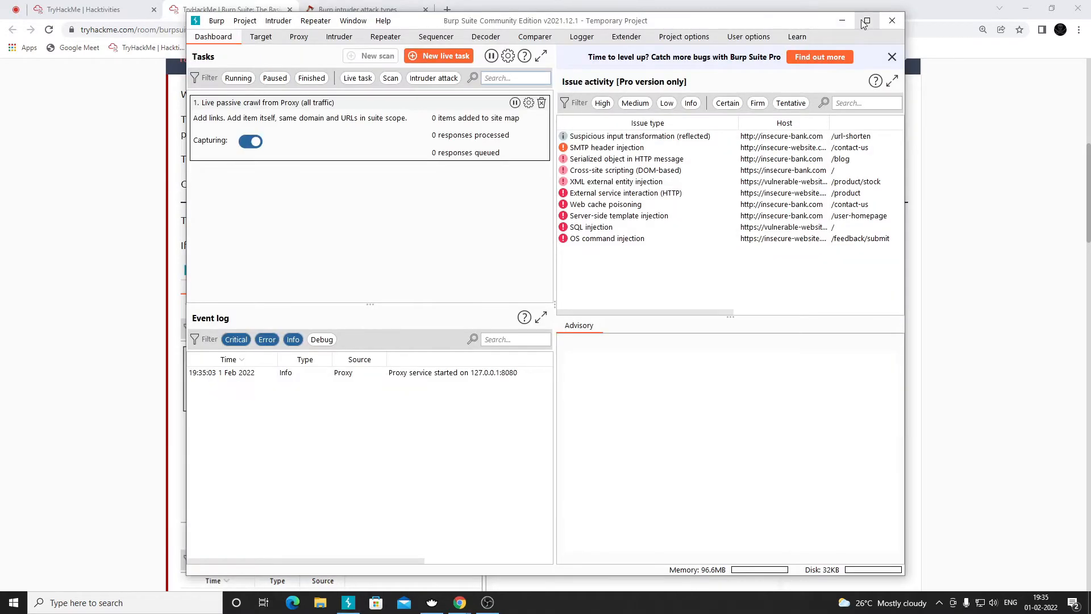
left_click(868, 21)
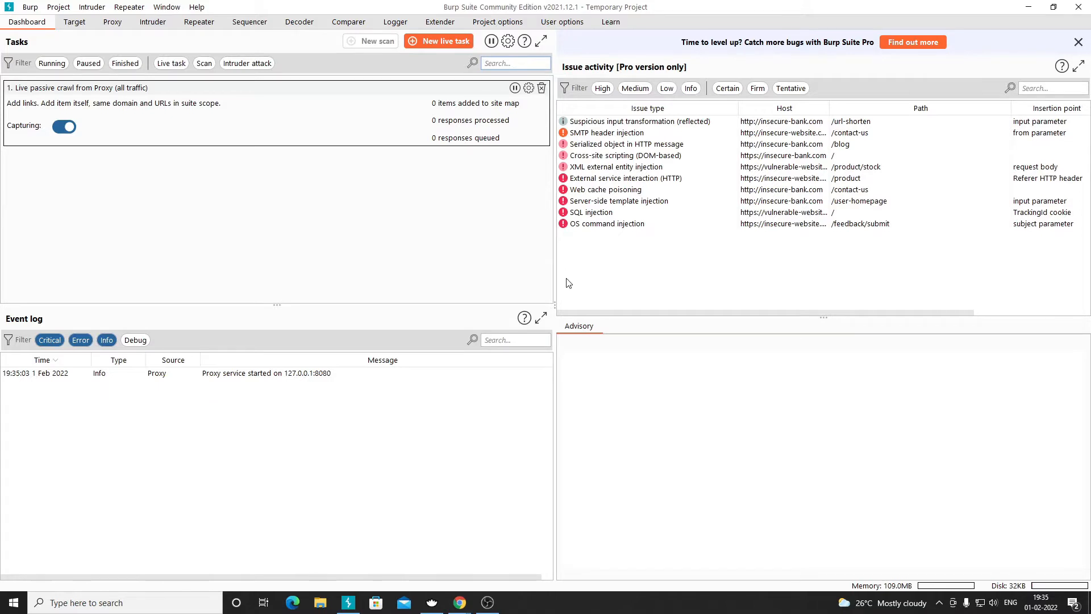
mouse_move(460, 602)
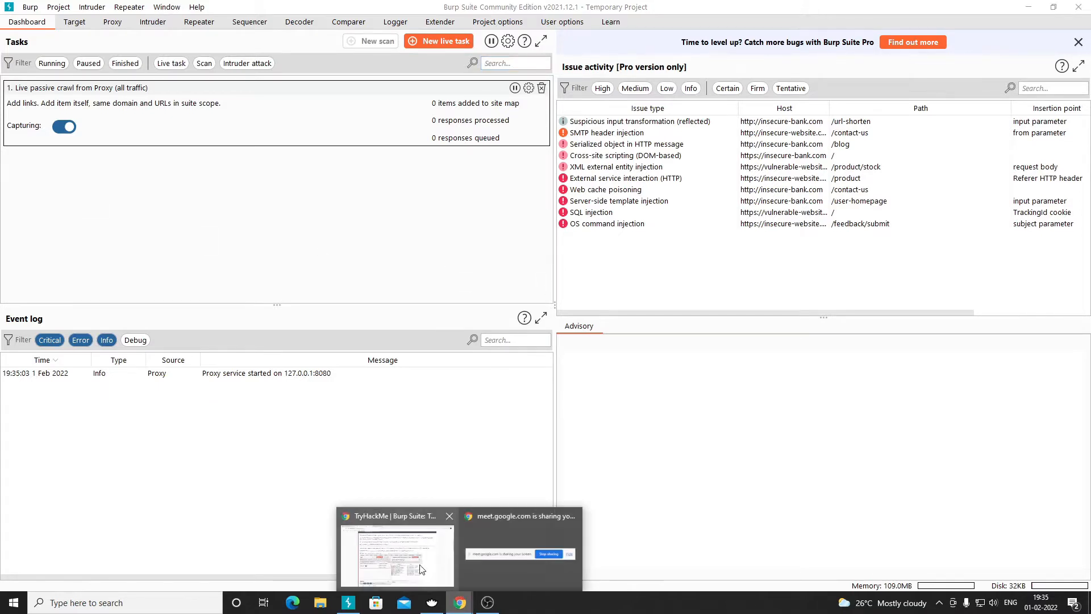
left_click(409, 563)
scroll(307, 344, "down", 2)
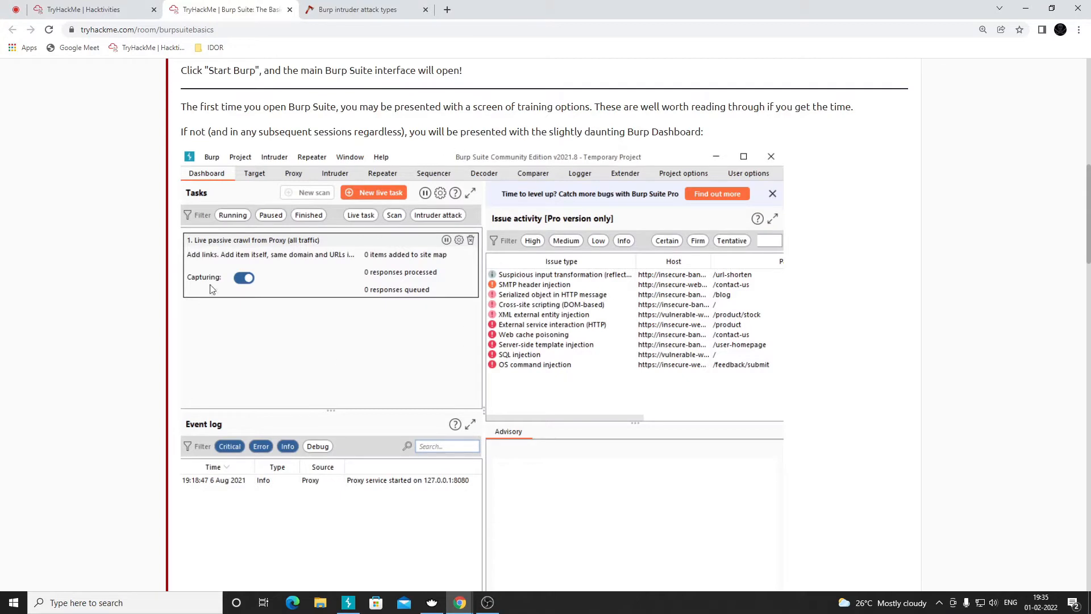
scroll(455, 362, "down", 3)
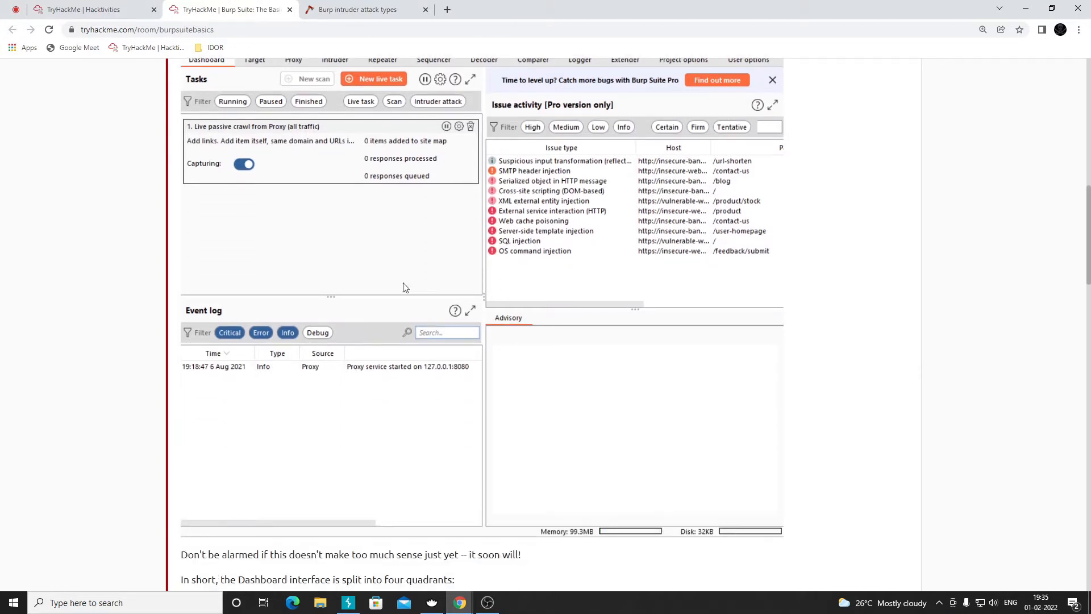
scroll(426, 231, "up", 2)
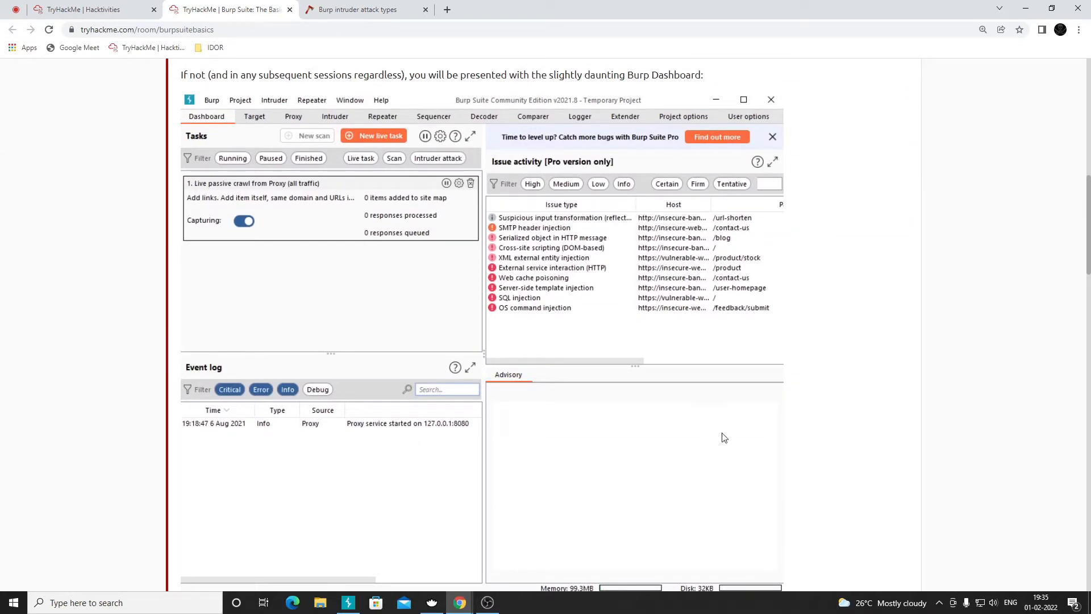
scroll(617, 460, "down", 4)
scroll(273, 311, "down", 9)
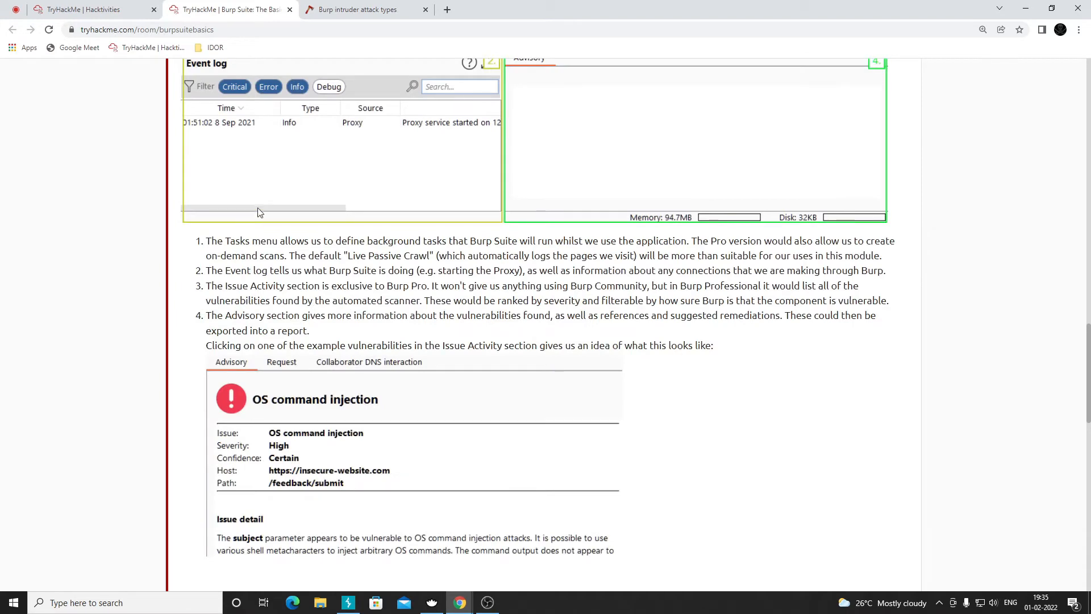
scroll(358, 216, "up", 4)
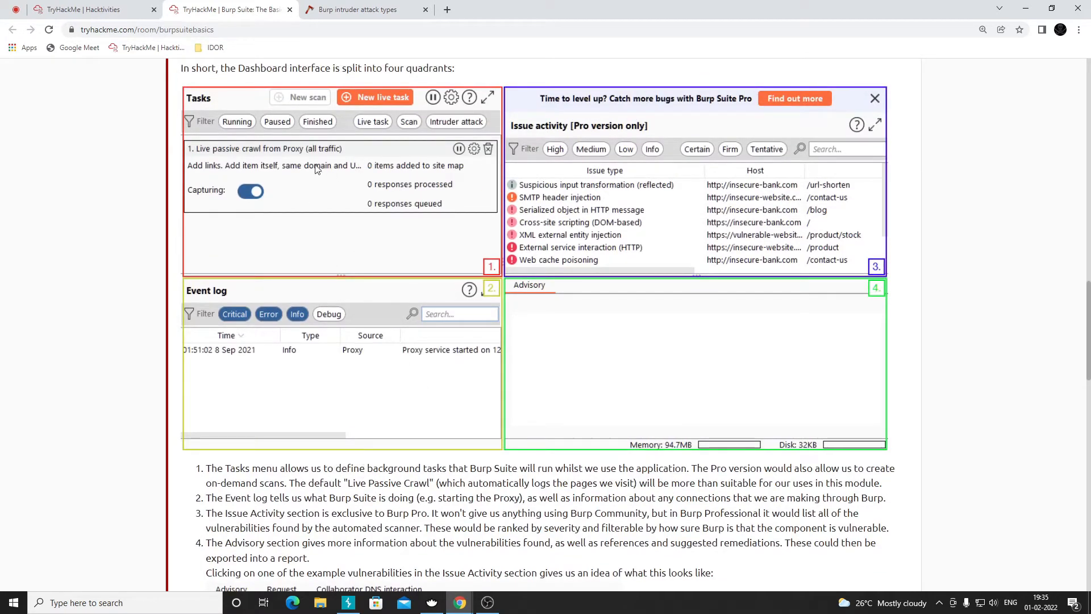
key("alt+Tab")
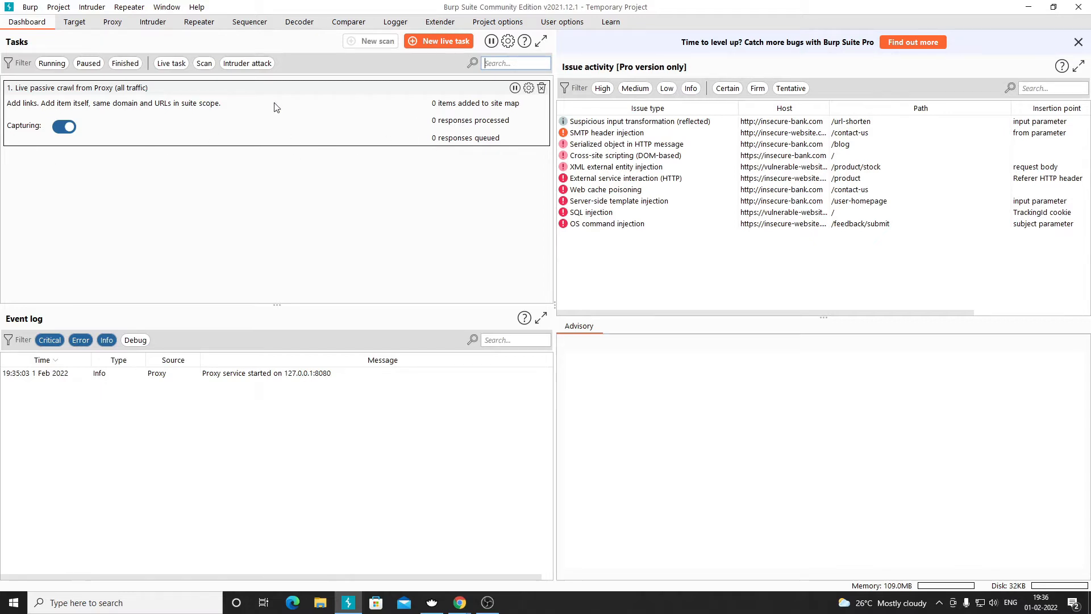
- Compare Burp's Dashboard with the tutorial's numbered quadrant list, selecting the words 'Tasks menu'
key("alt+Tab")
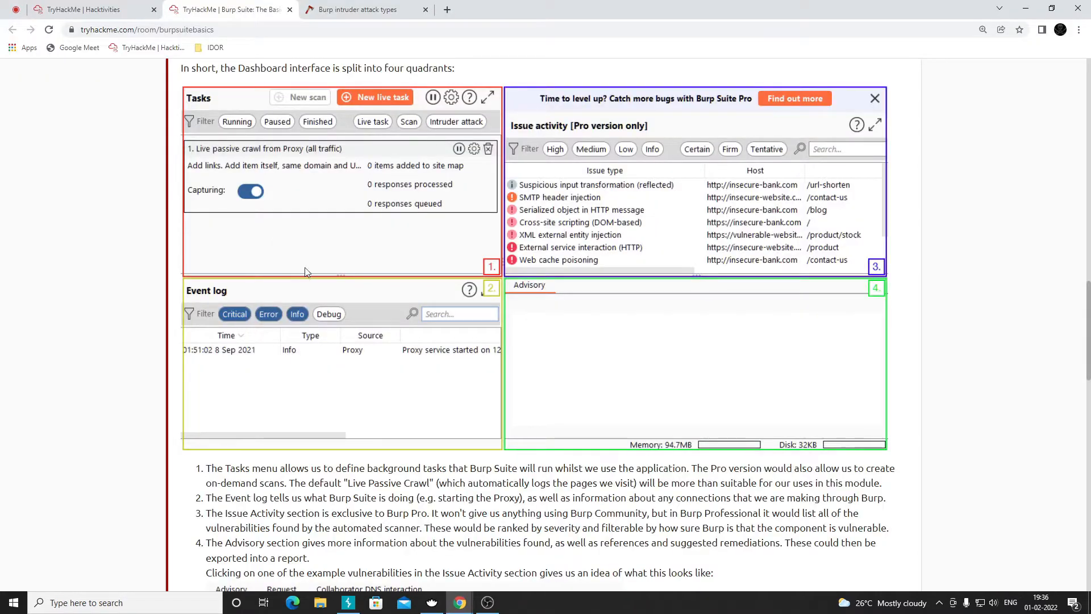
scroll(306, 270, "down", 2)
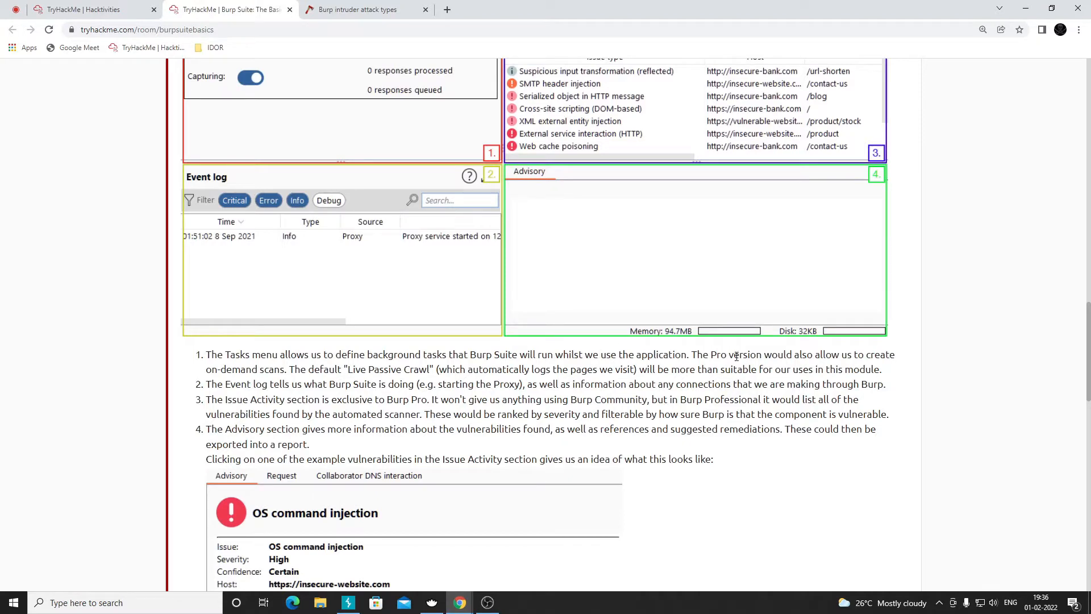
key("alt+Tab")
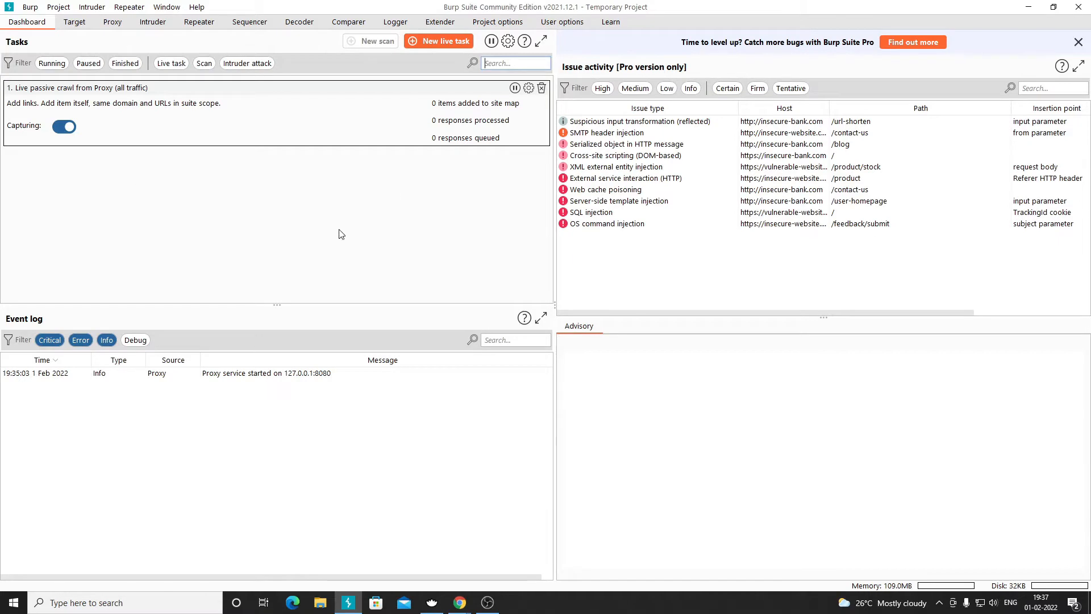
key("alt+Tab")
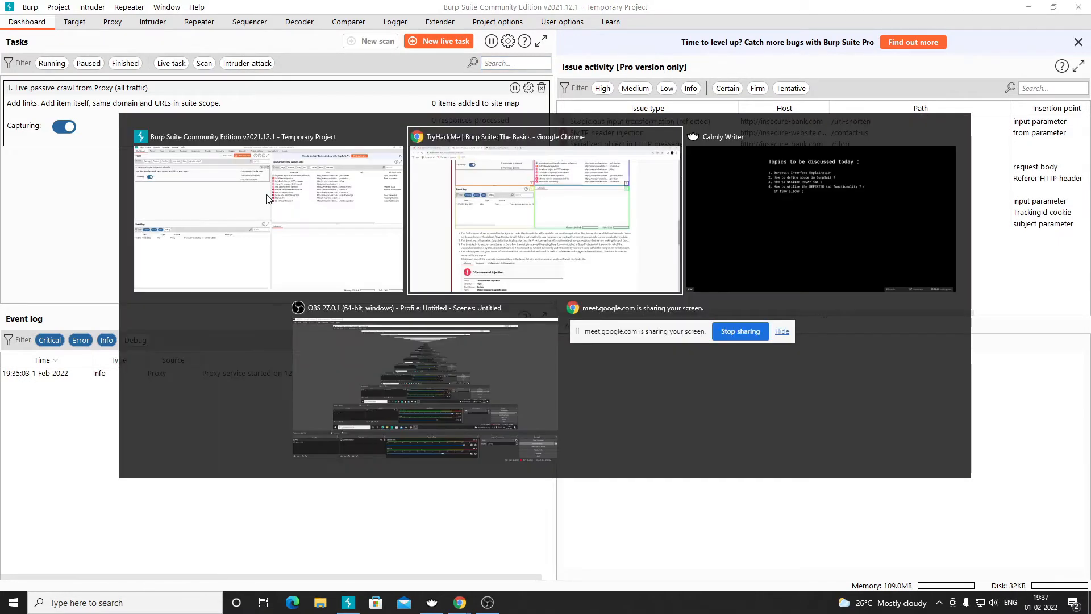
key("alt+Tab")
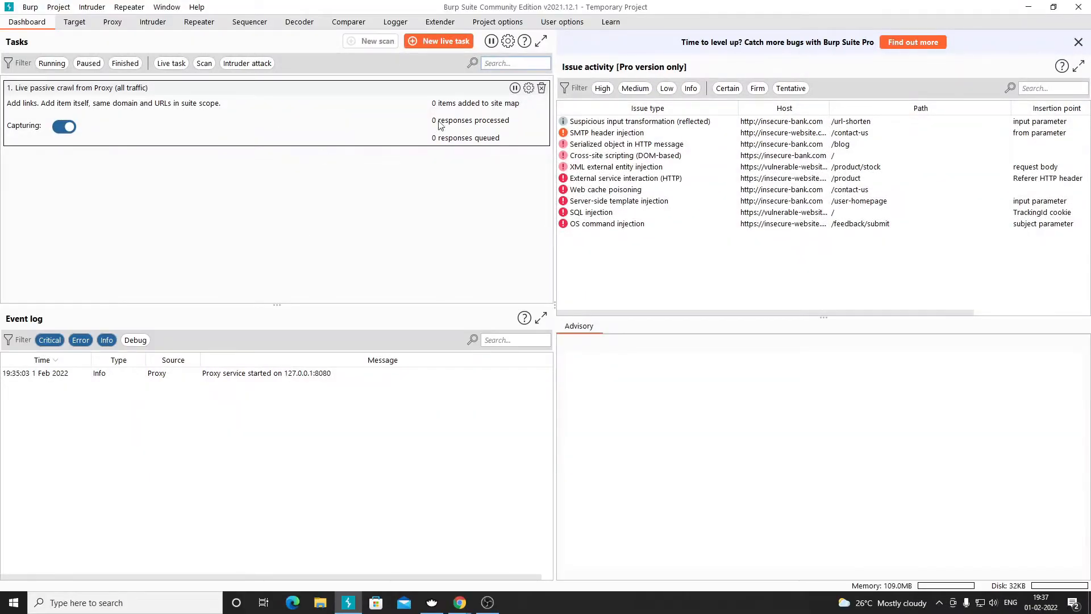
key("alt+Tab")
scroll(389, 309, "down", 1)
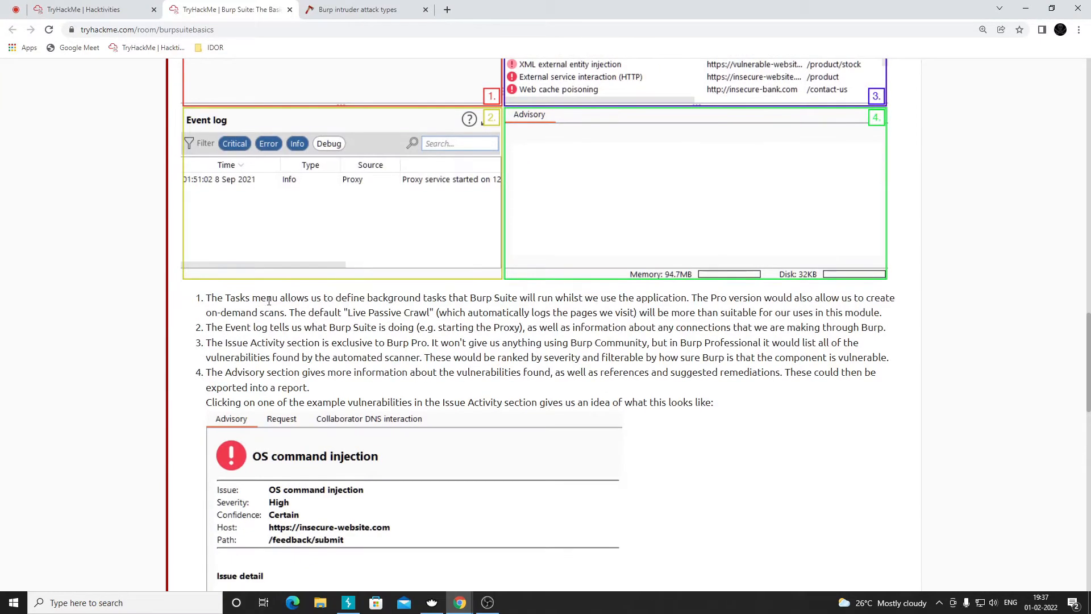
left_click_drag(278, 298, 226, 298)
key("alt+Tab")
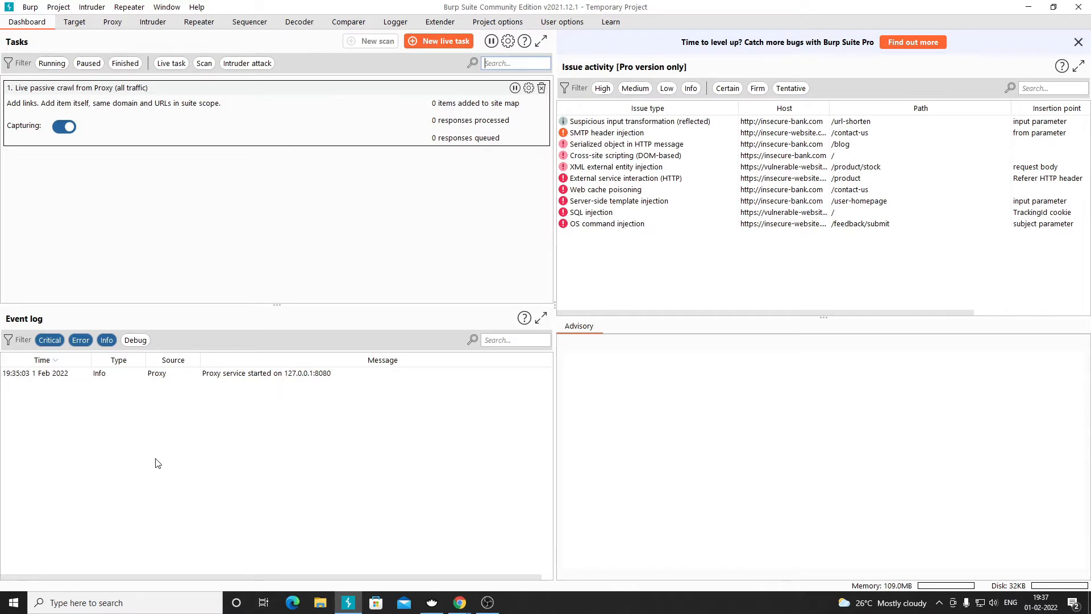
key("alt+Tab")
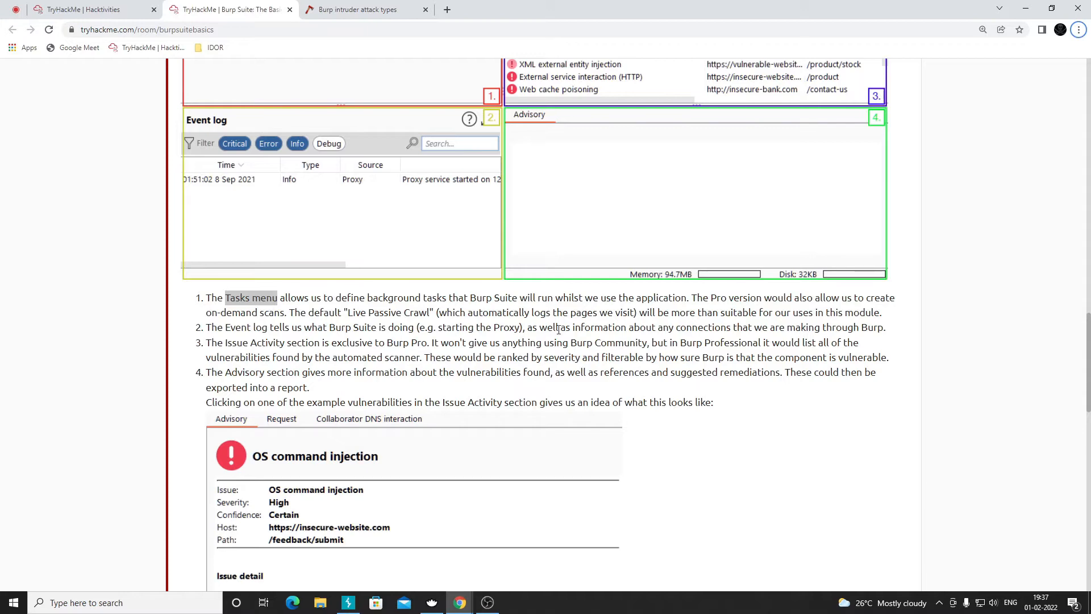
key("alt+Tab")
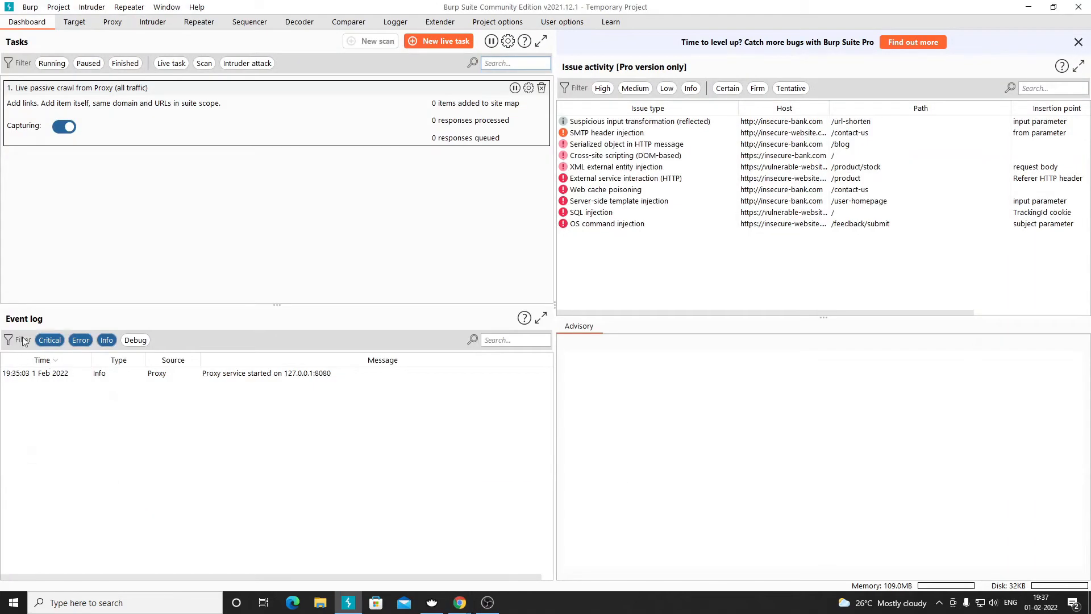
- Select the Proxy service started event and widen the Event log's Type and Time columns
left_click(71, 374)
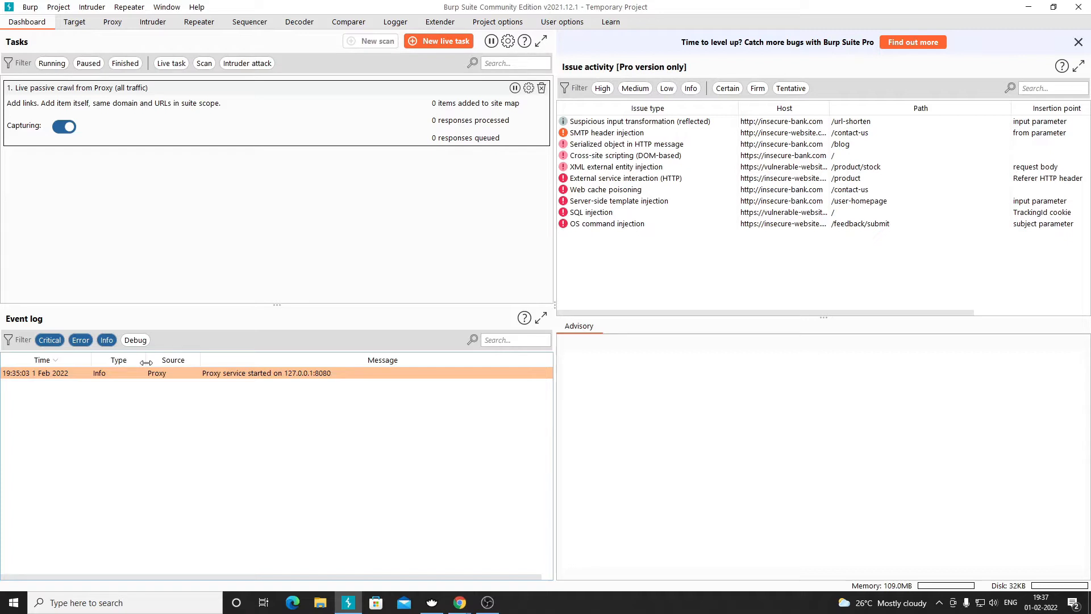
left_click_drag(146, 363, 164, 362)
left_click_drag(91, 362, 107, 363)
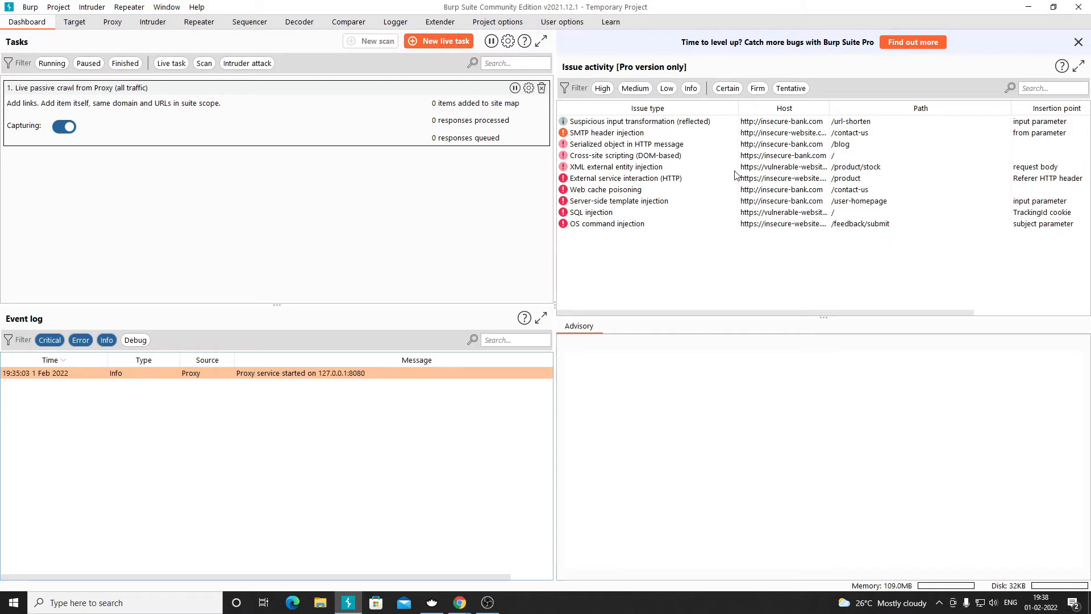
- Inspect the OS command injection issue's advisory and its raw HTTP request
left_click(628, 228)
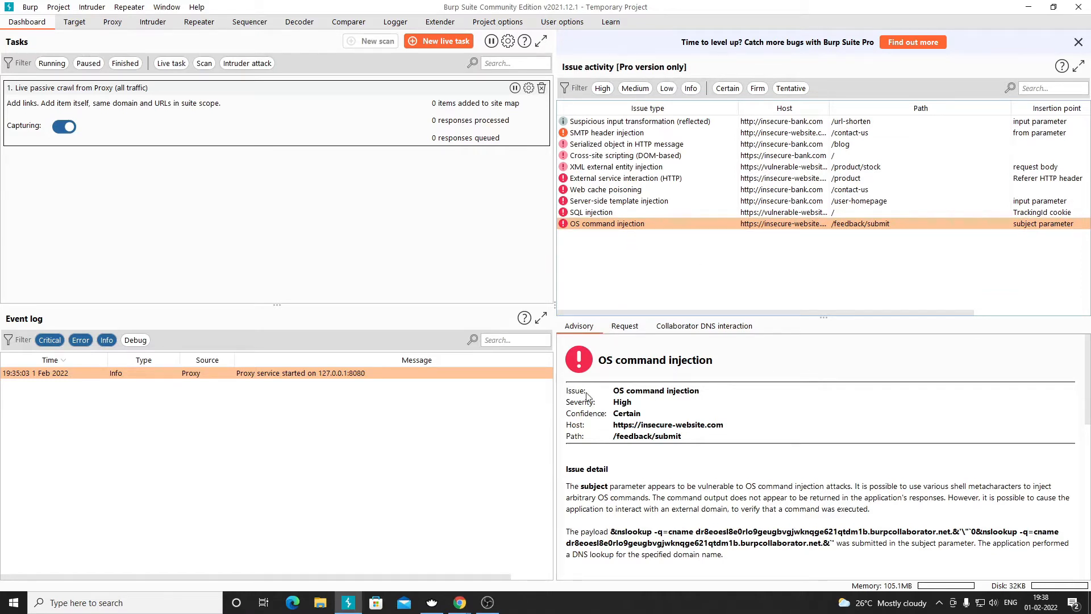
scroll(630, 504, "down", 1)
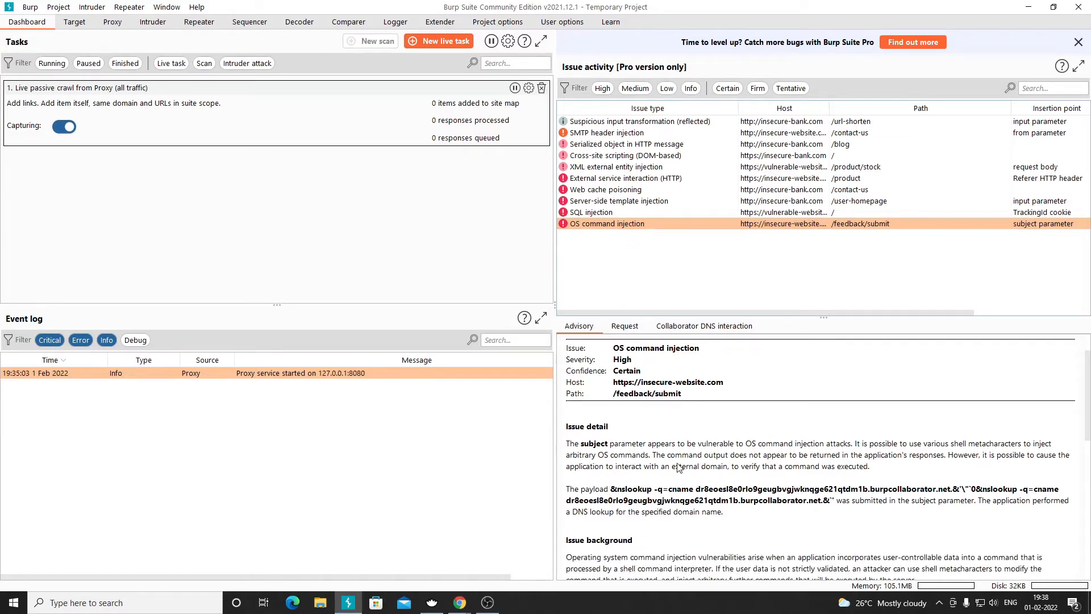
left_click(626, 327)
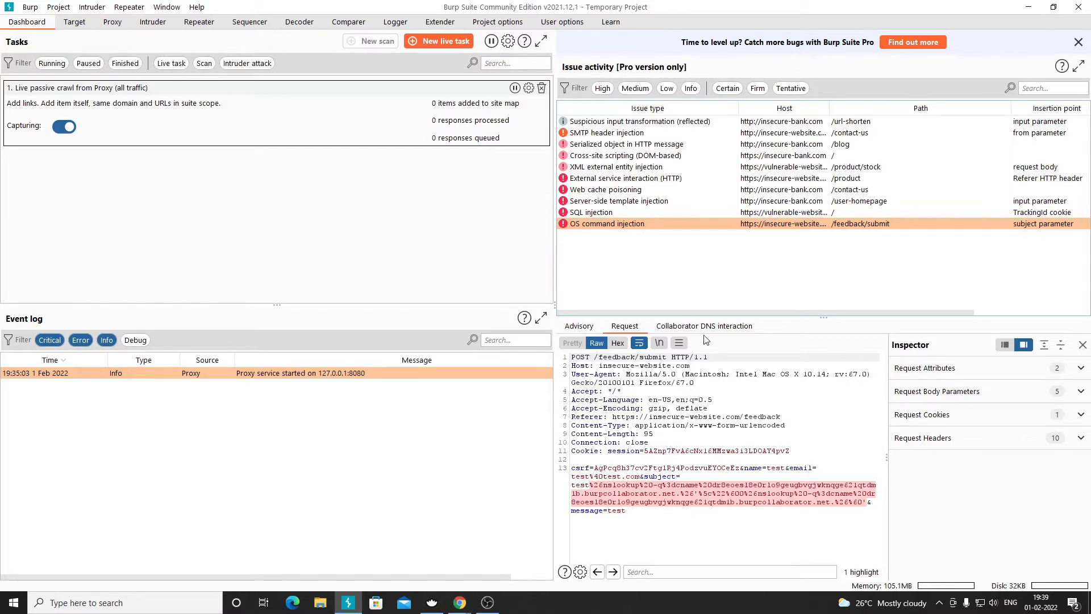
left_click(589, 331)
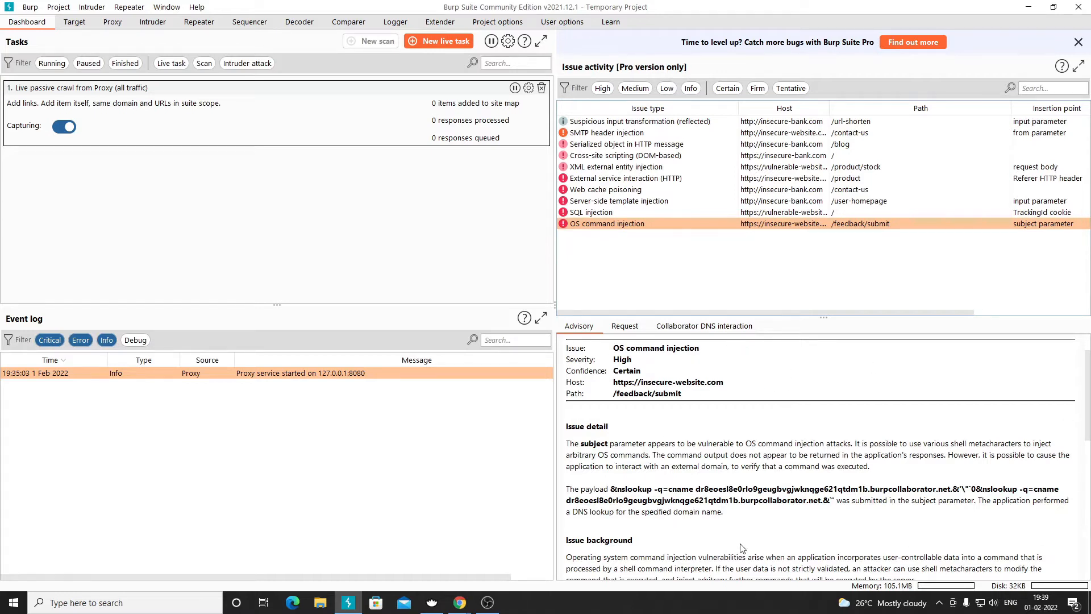
- Step through External service interaction and XXE to the Cross-site scripting (DOM-based) advisory, then return to Calmly Writer
left_click(600, 178)
left_click(603, 167)
left_click(603, 155)
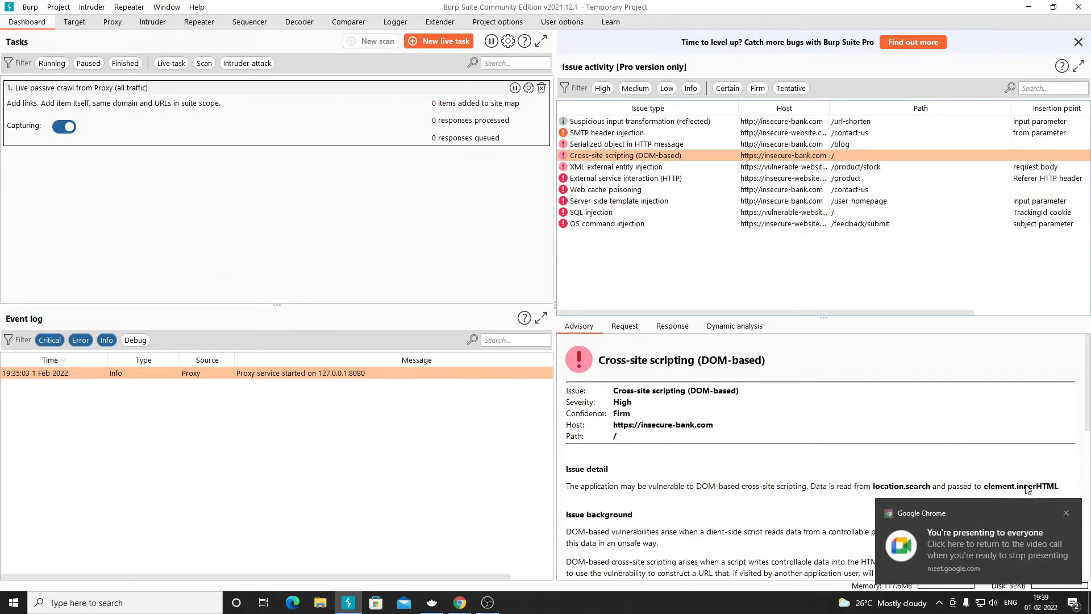
left_click(1066, 513)
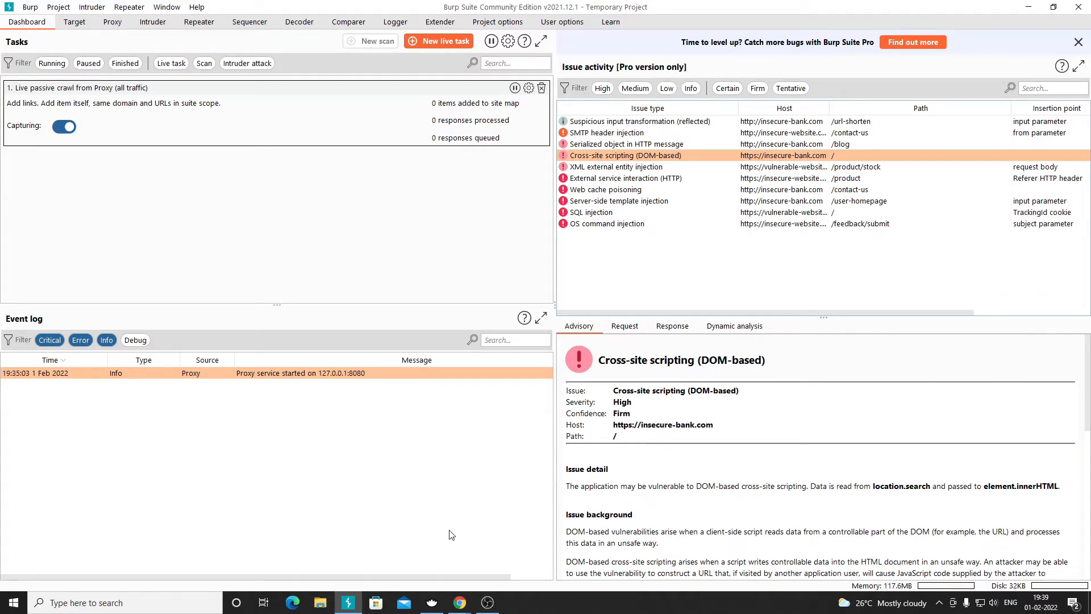
left_click(432, 603)
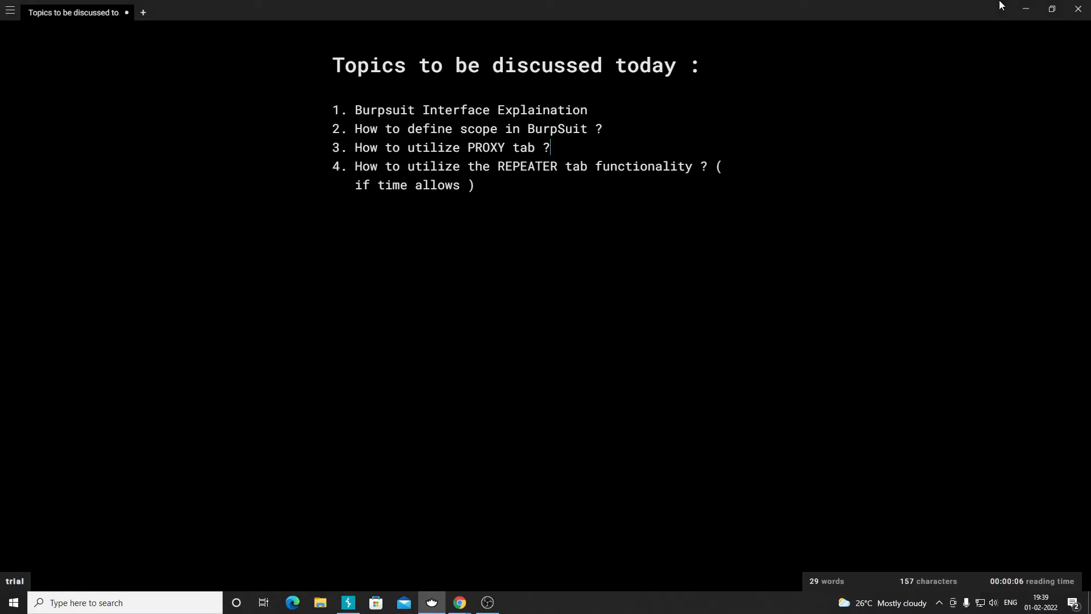
- Go to the Burp Suite: The Basics tutorial, close the Hacktivities page, and scroll to Task 6 Navigation
left_click(1027, 8)
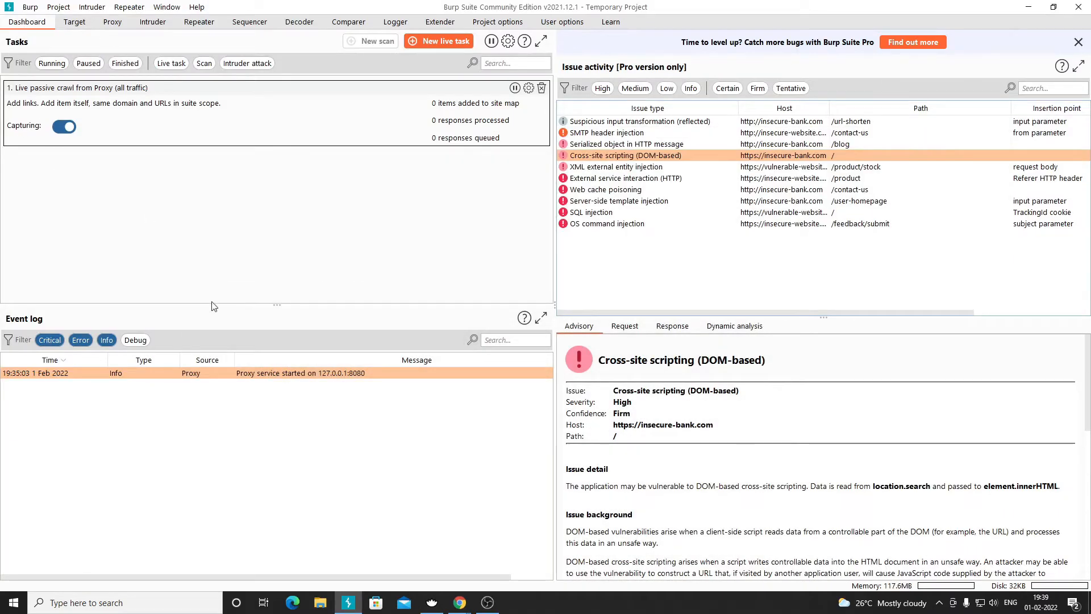
mouse_move(457, 604)
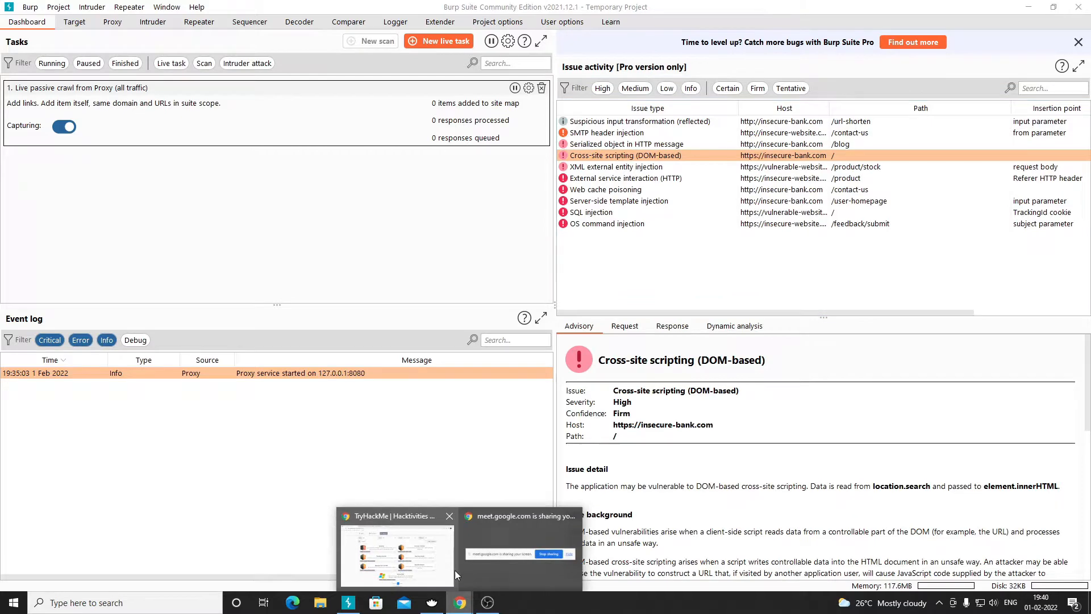
left_click(404, 561)
left_click(231, 10)
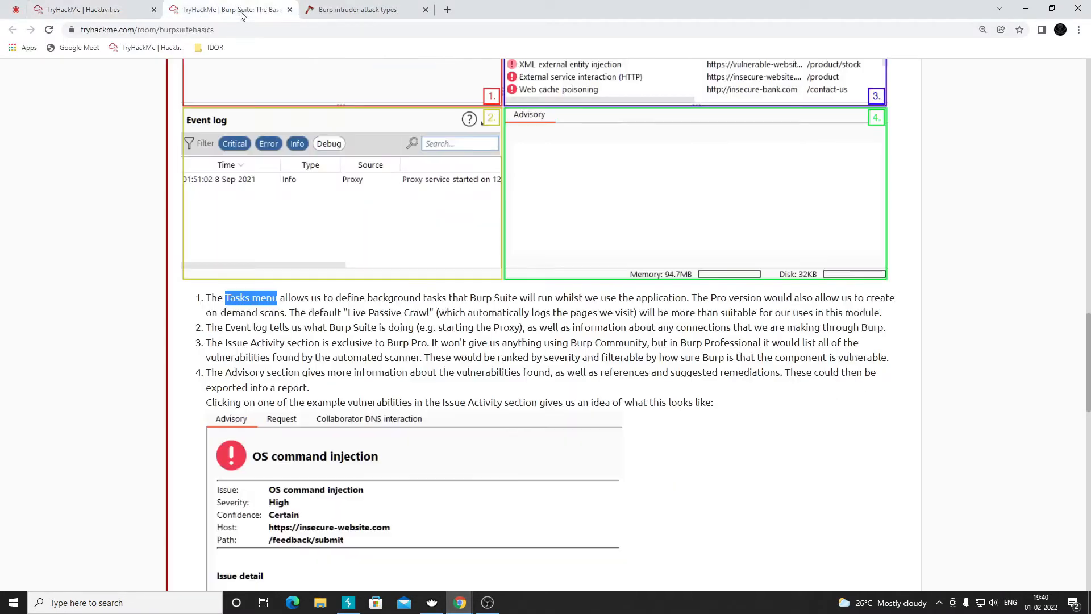
left_click(154, 10)
scroll(403, 326, "down", 7)
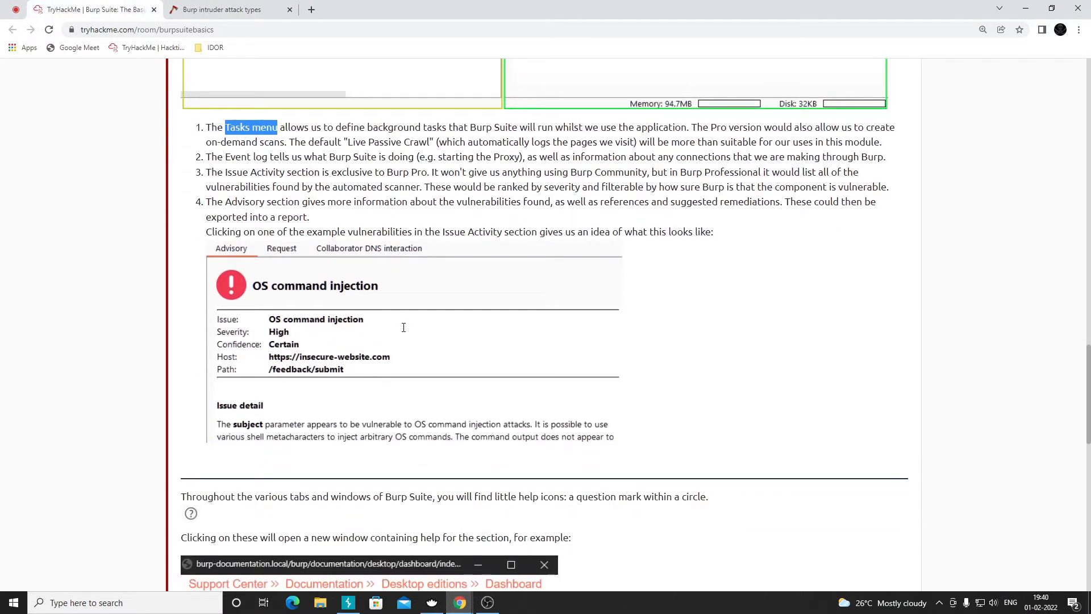
scroll(402, 324, "down", 6)
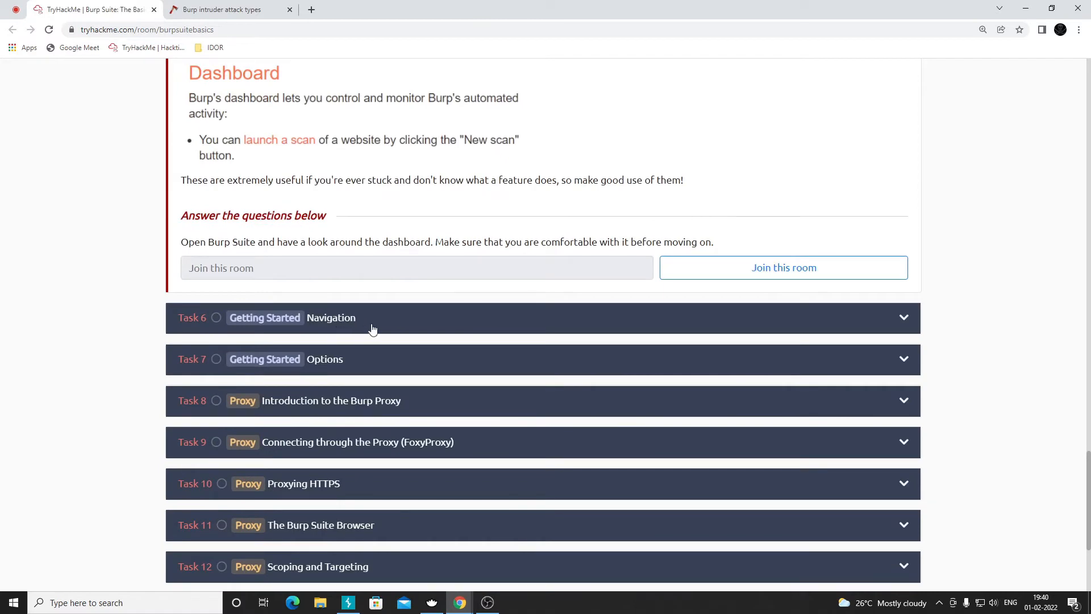
scroll(341, 329, "down", 4)
scroll(354, 341, "up", 20)
scroll(359, 341, "down", 3)
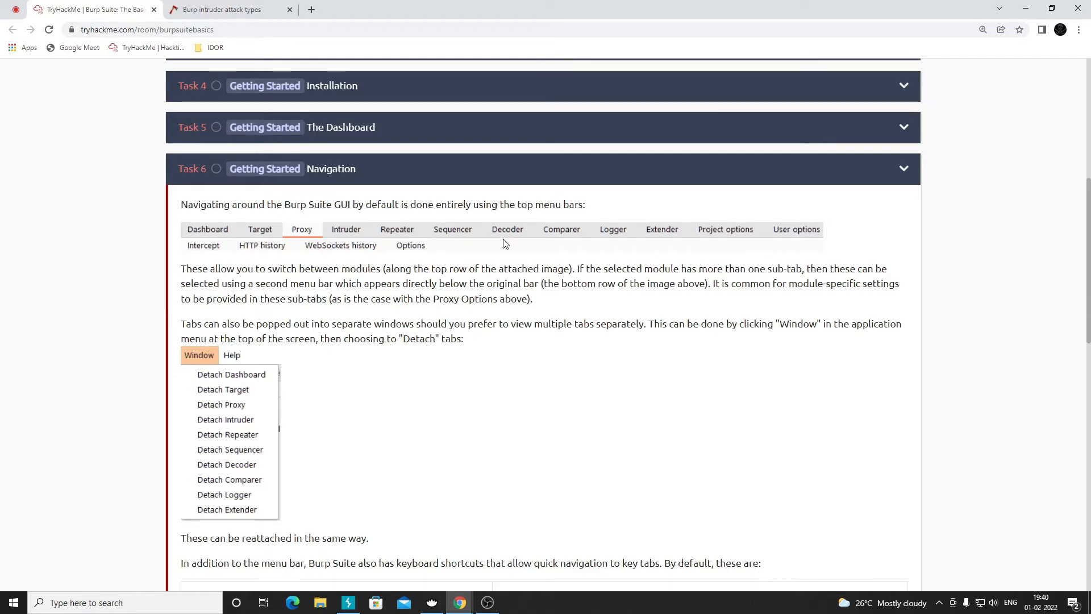
scroll(499, 356, "down", 4)
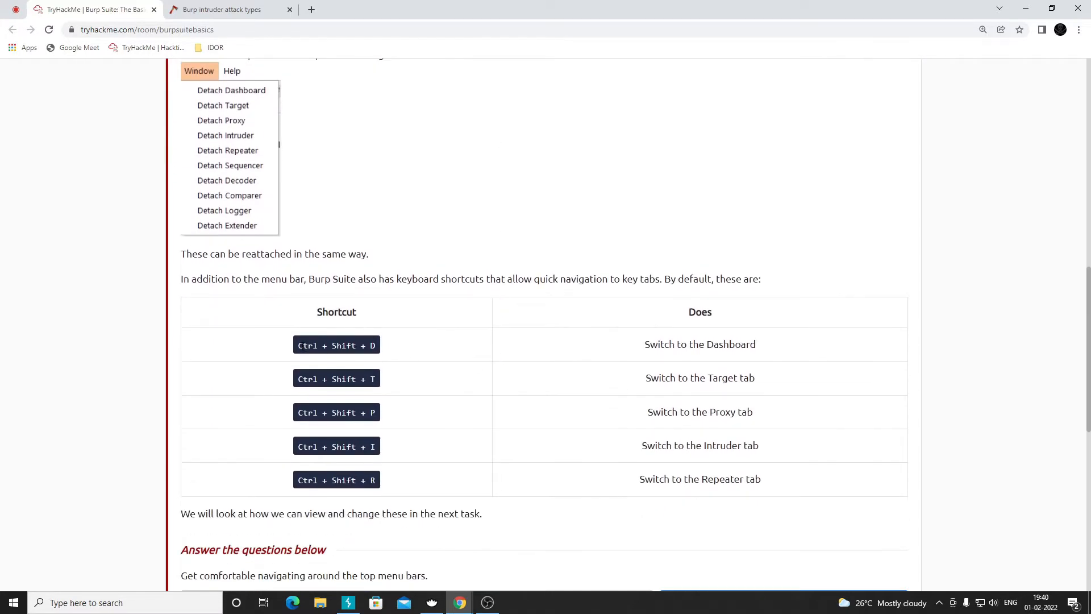
- Highlight the Ctrl+Shift+D, T and P shortcut entries, then bring Burp Suite forward
left_click_drag(298, 345, 379, 353)
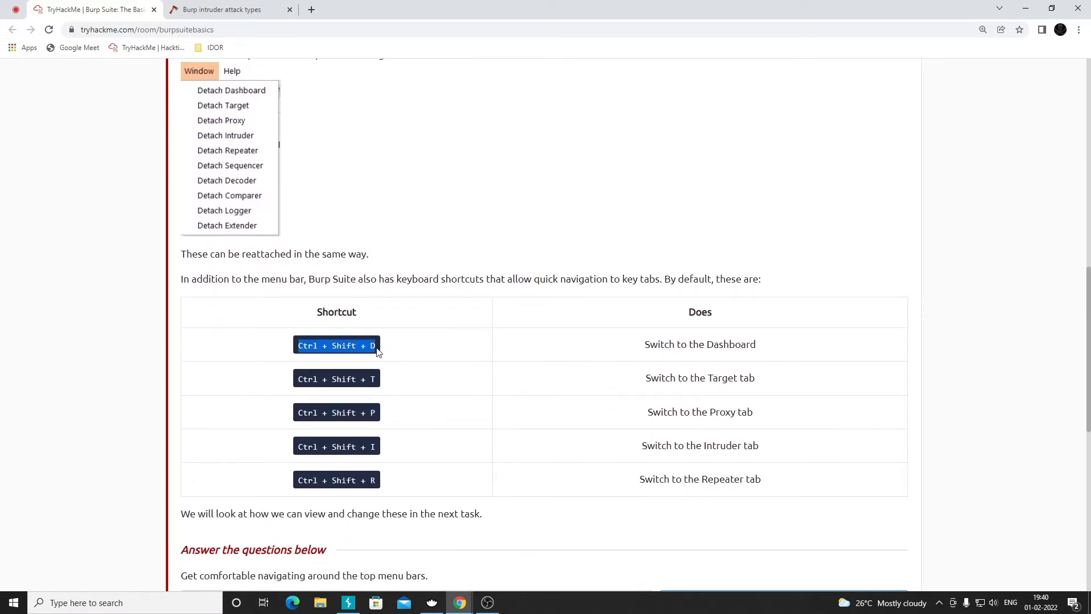
left_click_drag(298, 379, 370, 392)
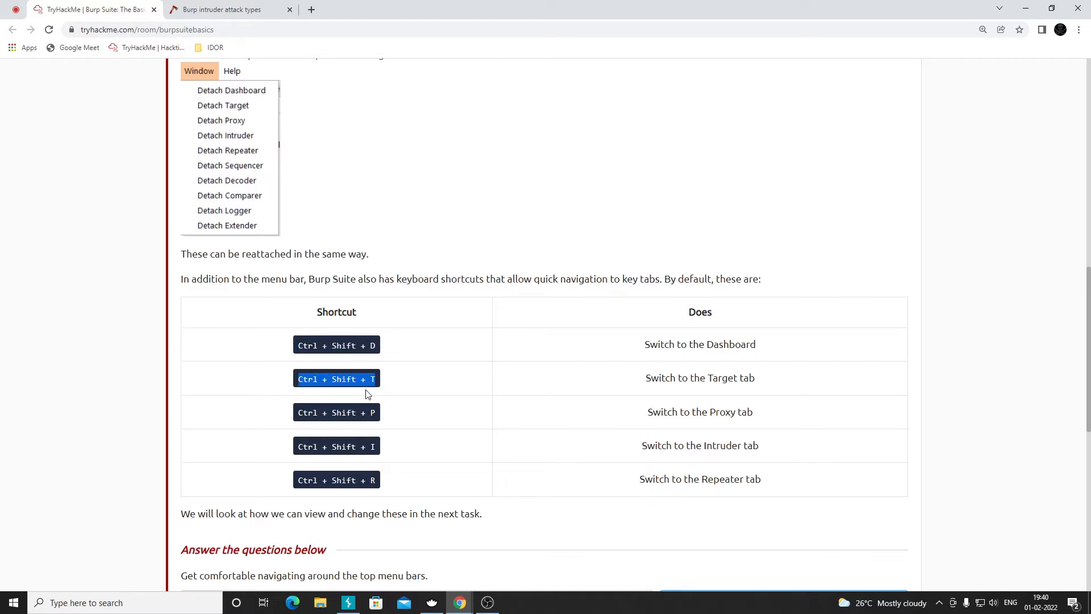
scroll(367, 393, "up", 4)
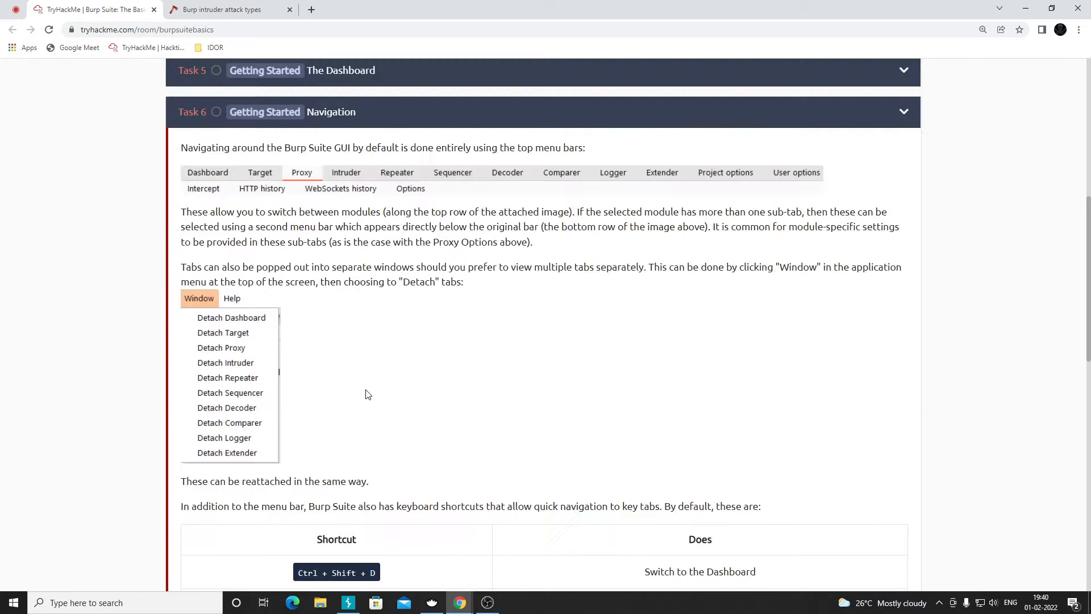
scroll(341, 470, "down", 3)
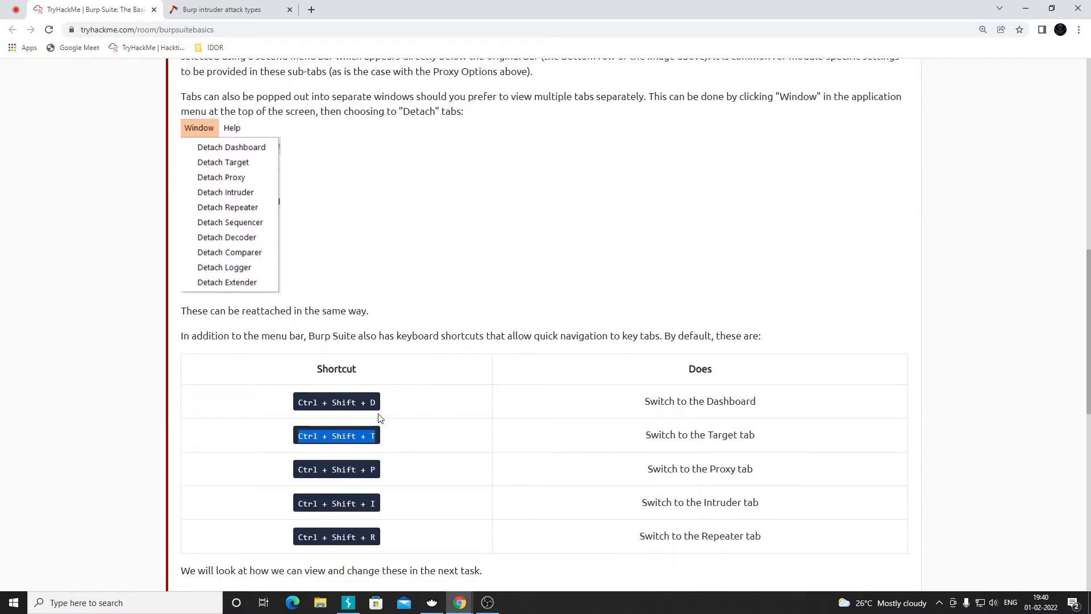
double_click(373, 402)
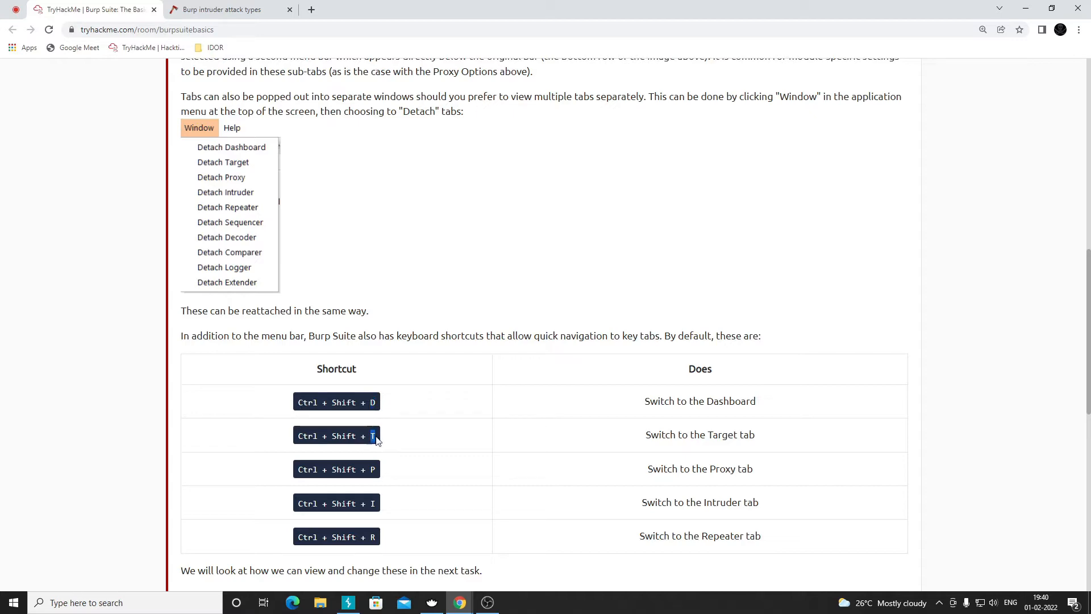
scroll(373, 436, "up", 4)
scroll(370, 458, "down", 4)
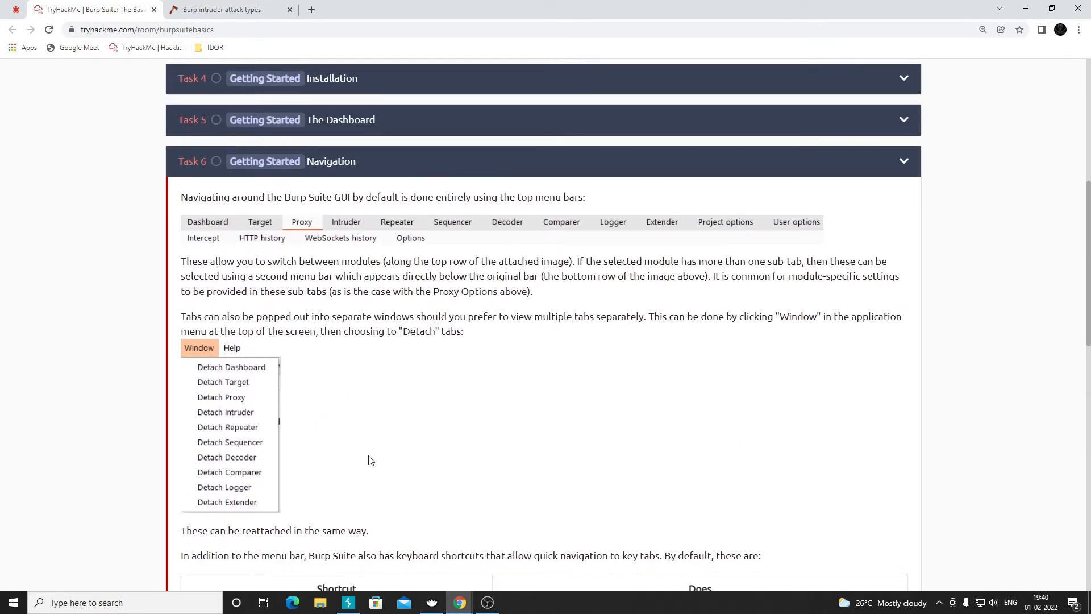
double_click(373, 469)
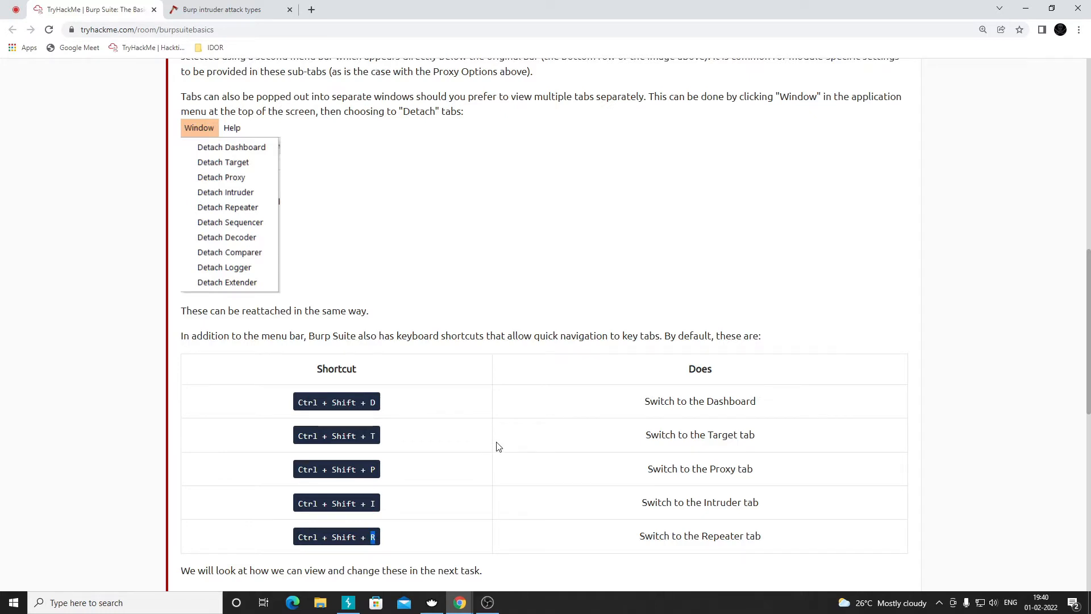
left_click(348, 603)
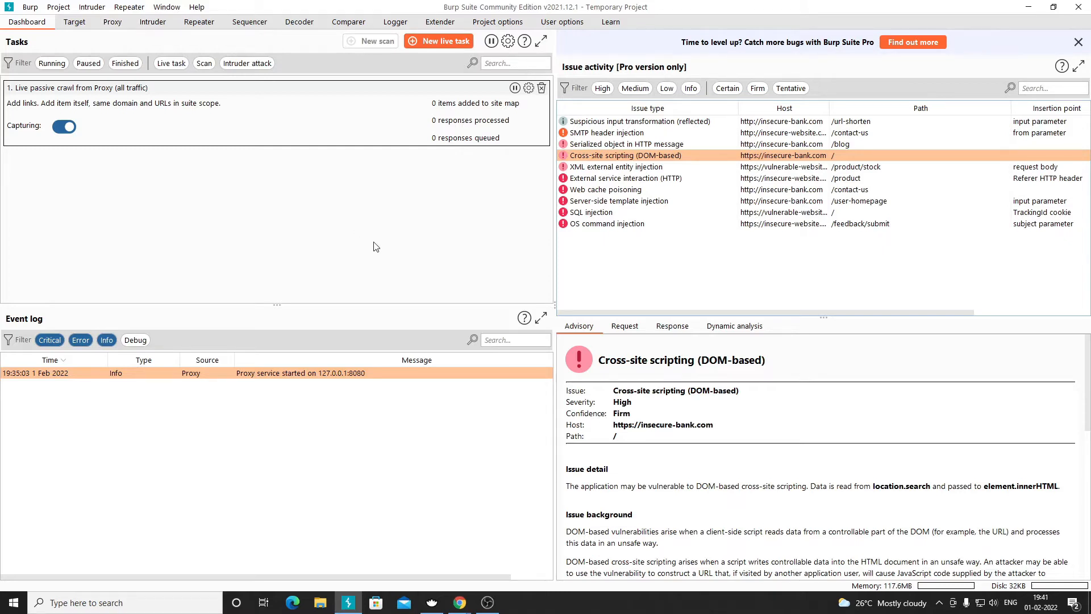
- Jump to Intruder with Ctrl+Shift+I and Repeater with Ctrl+Shift+R, back to Dashboard, then to the lesson
key("ctrl+shift+i")
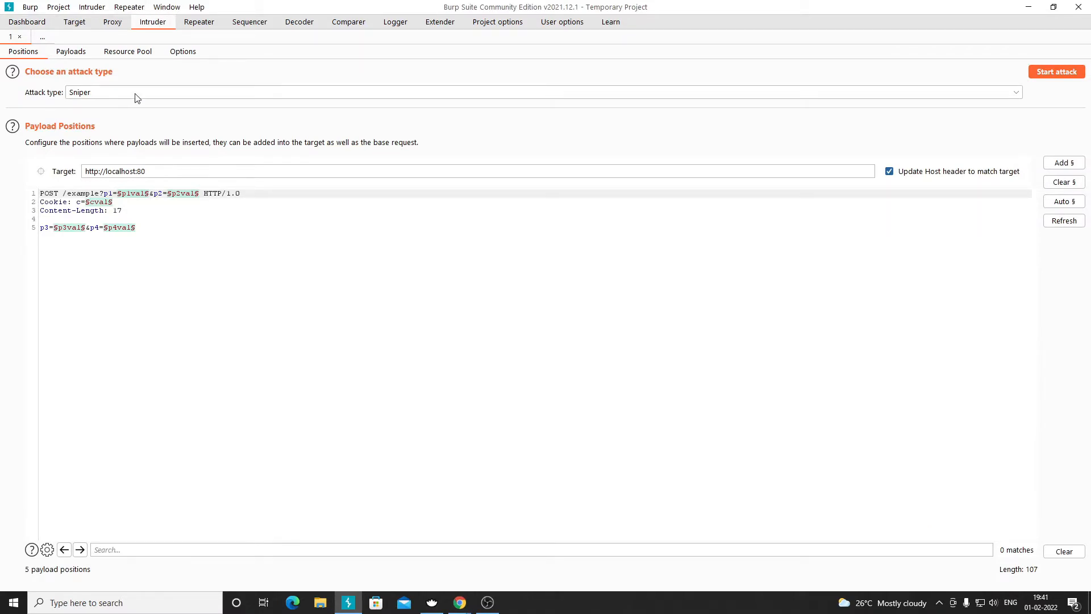
key("ctrl+shift+r")
left_click(33, 24)
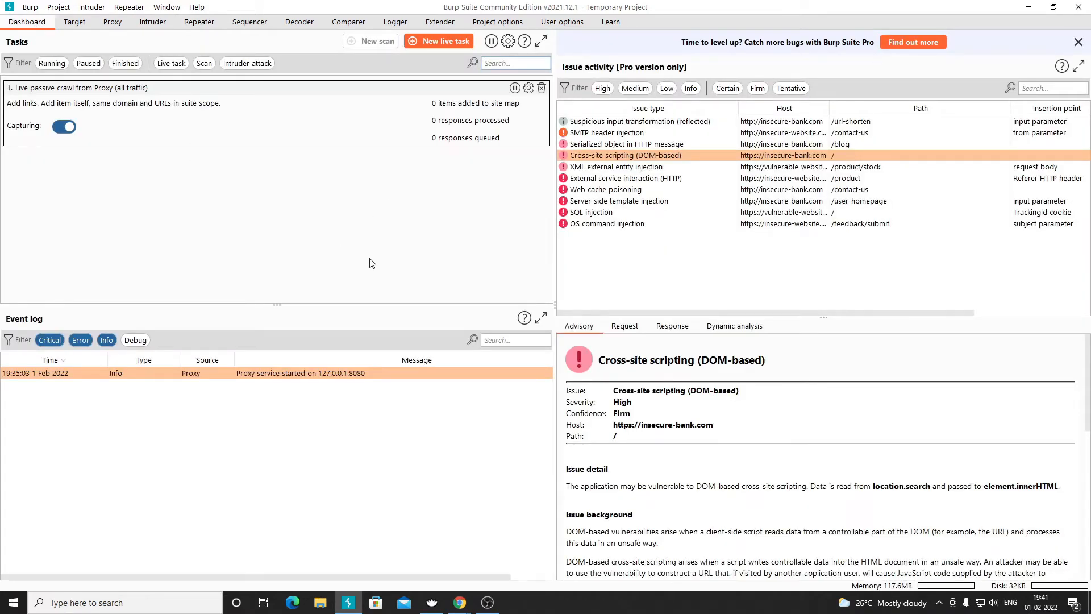
key("alt+Tab")
scroll(475, 353, "down", 3)
scroll(469, 332, "up", 5)
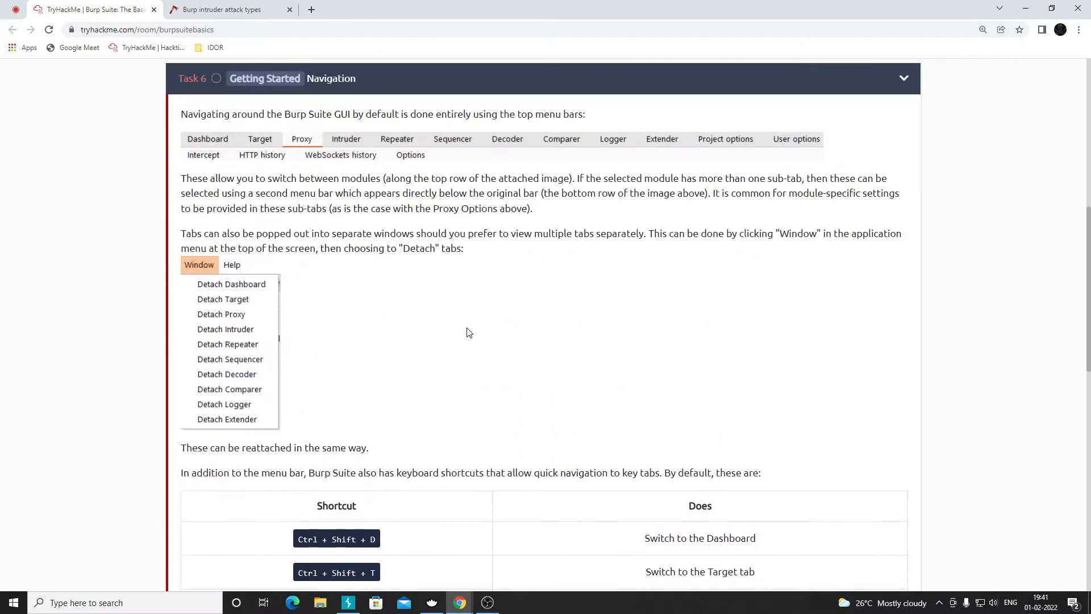
- Collapse Task 6, expand and read Task 7 Options on User options sub-tabs, then return to Burp
left_click(354, 117)
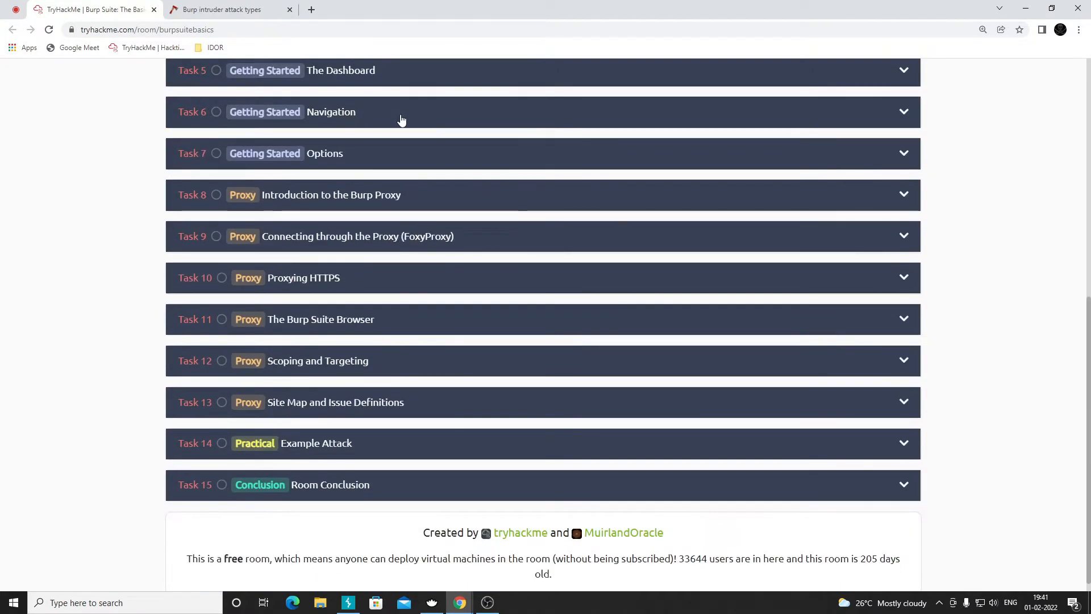
left_click(390, 156)
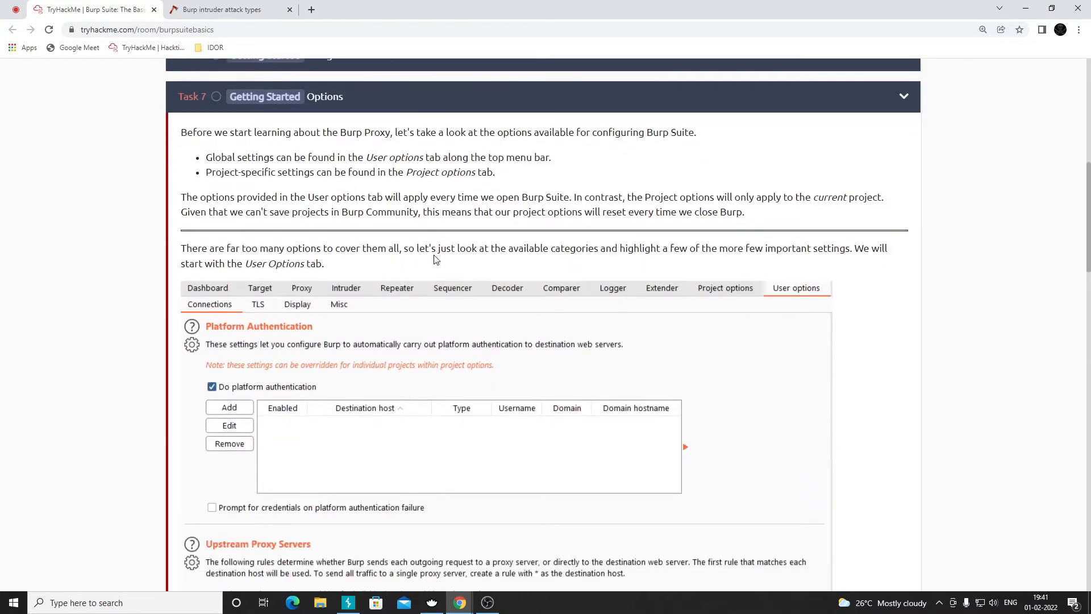
scroll(436, 257, "down", 2)
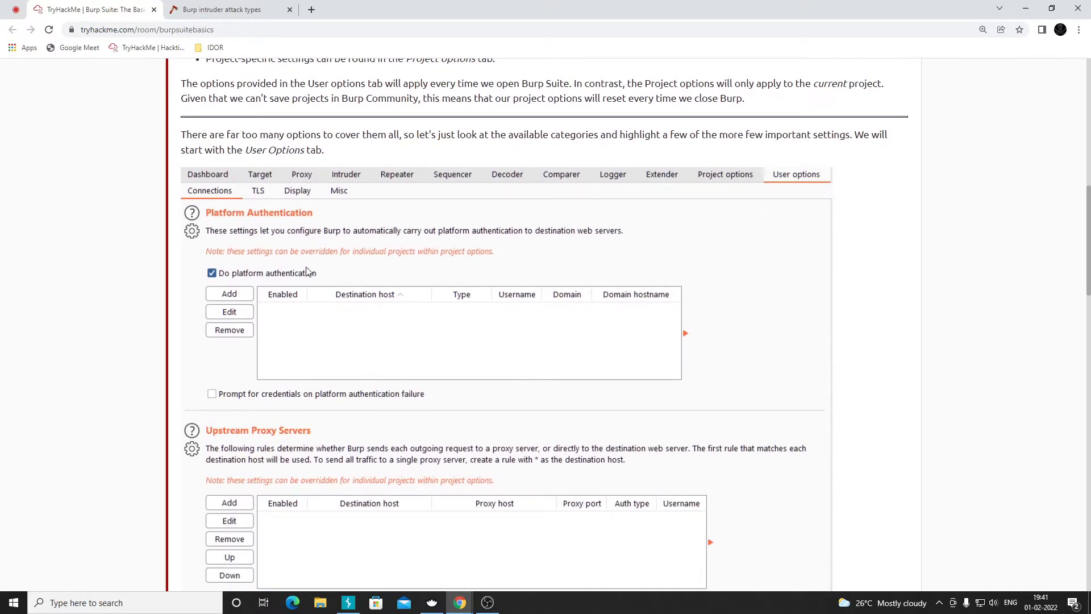
scroll(307, 271, "down", 4)
scroll(353, 327, "down", 2)
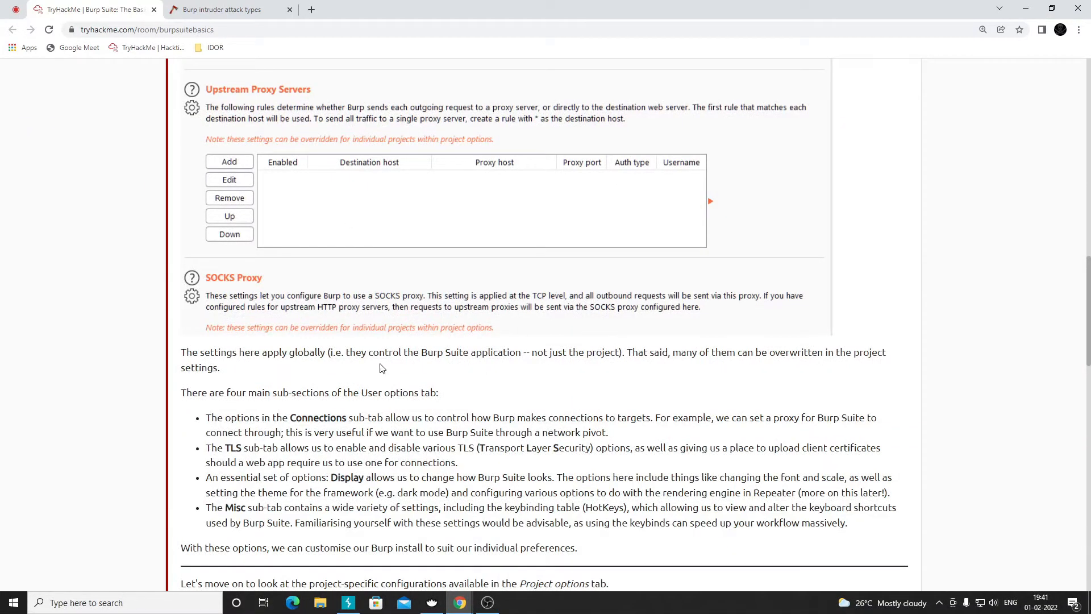
scroll(367, 336, "up", 3)
key("alt+Tab")
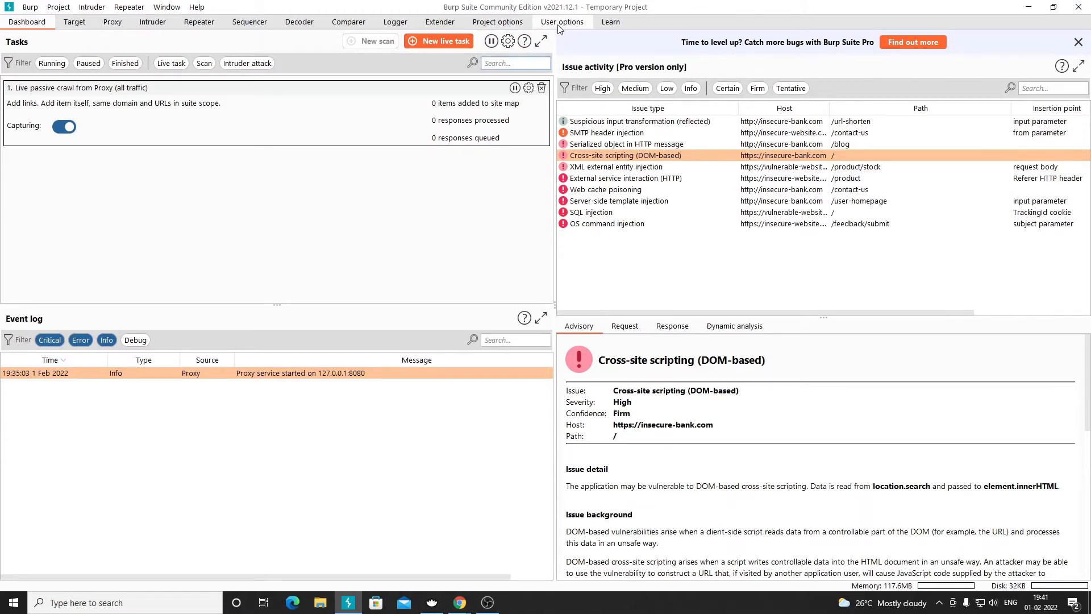
- Set the interface font size to 15 in User options > Display
left_click(560, 26)
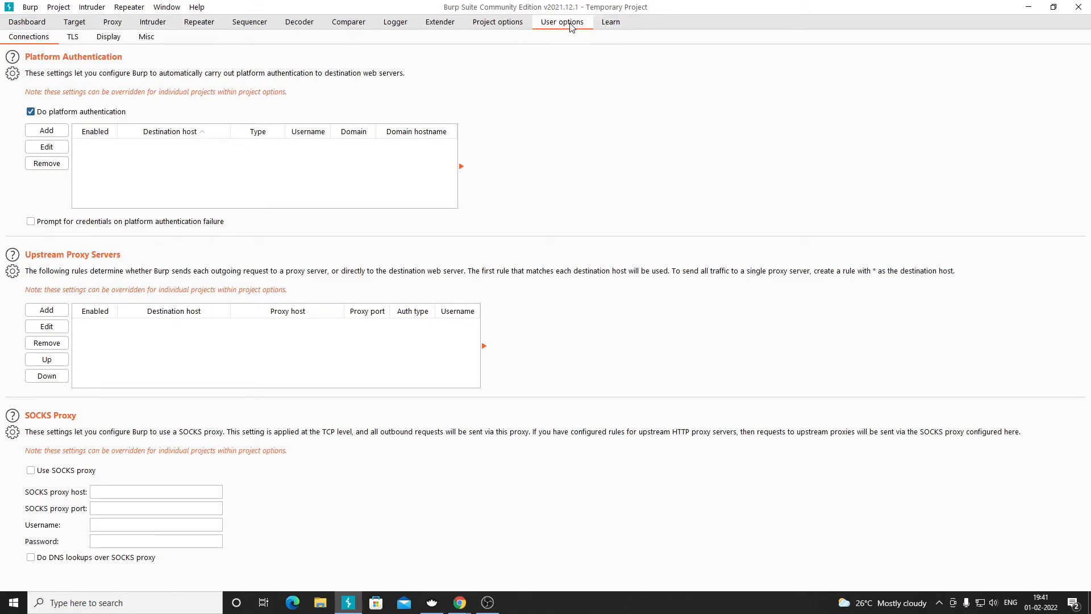
left_click(108, 40)
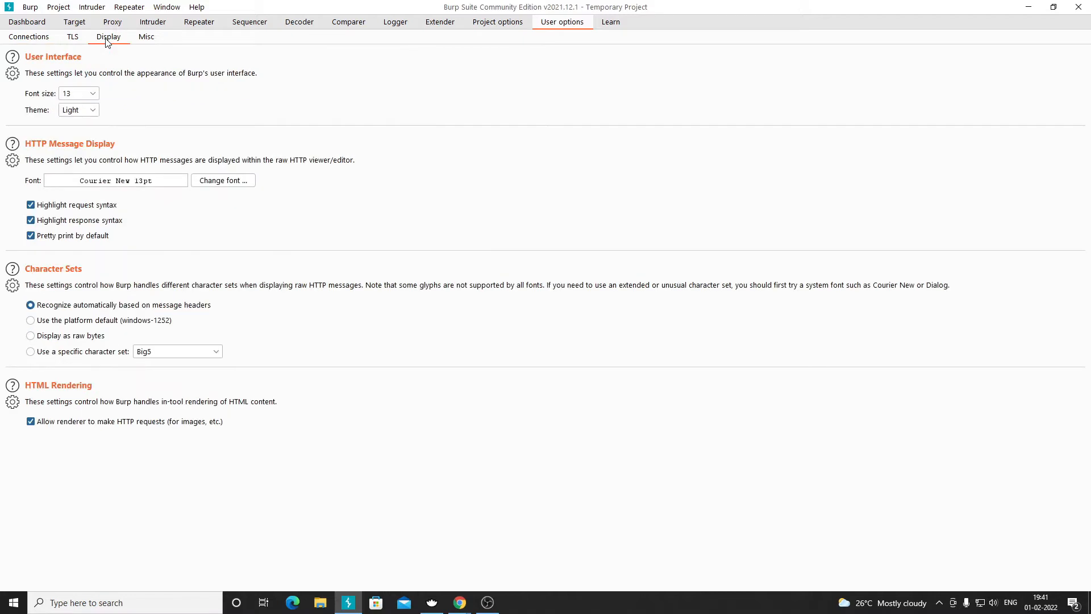
left_click(87, 94)
left_click(87, 94)
left_click(87, 94)
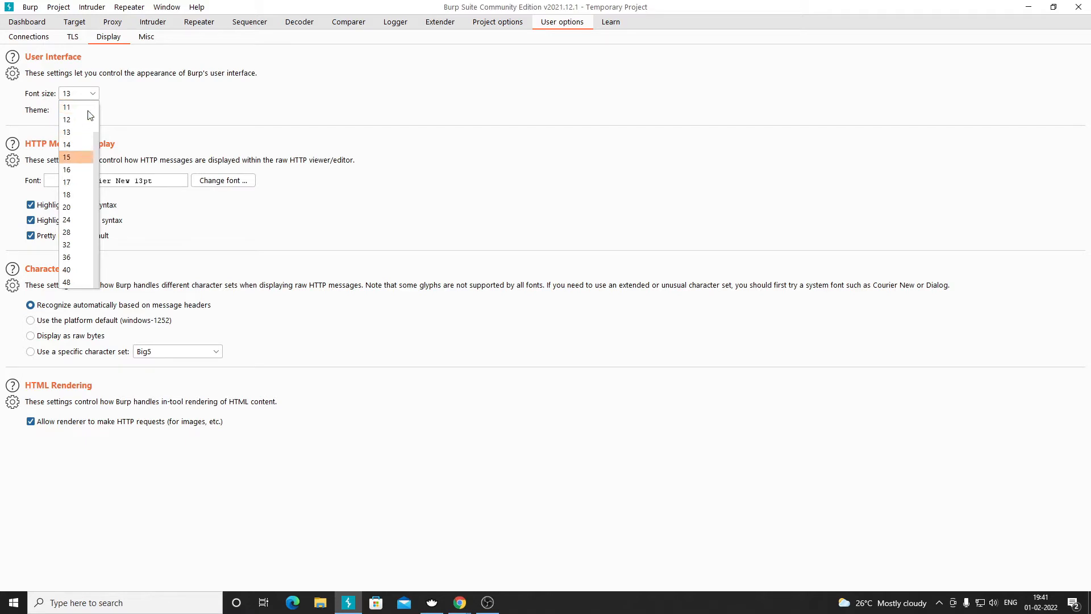
key("Return")
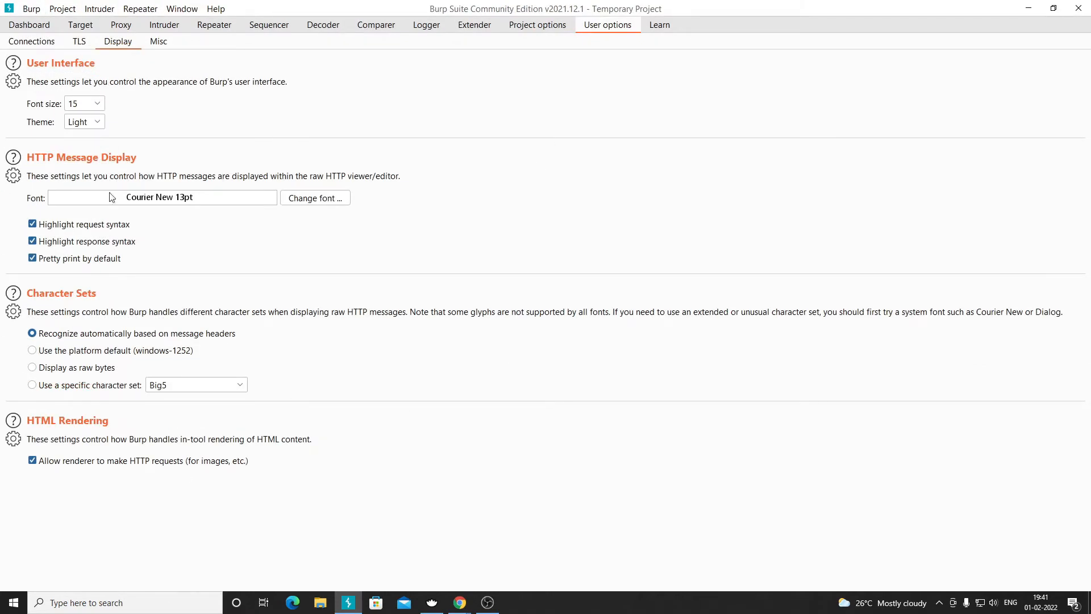
- Check the larger text on the Intruder request, then return to the Display settings
left_click(163, 25)
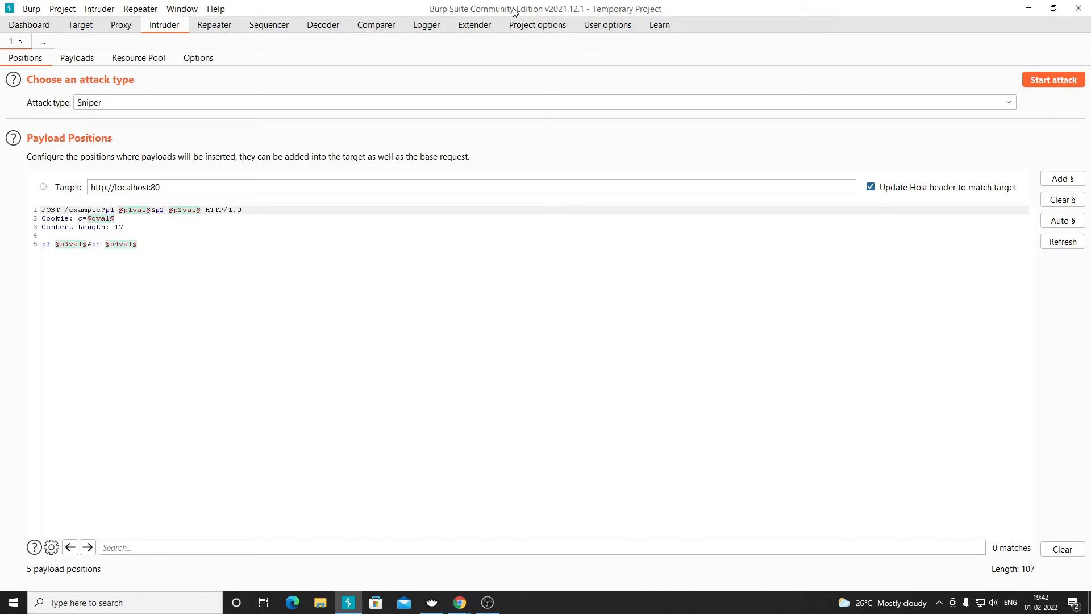
left_click_drag(147, 250, 46, 210)
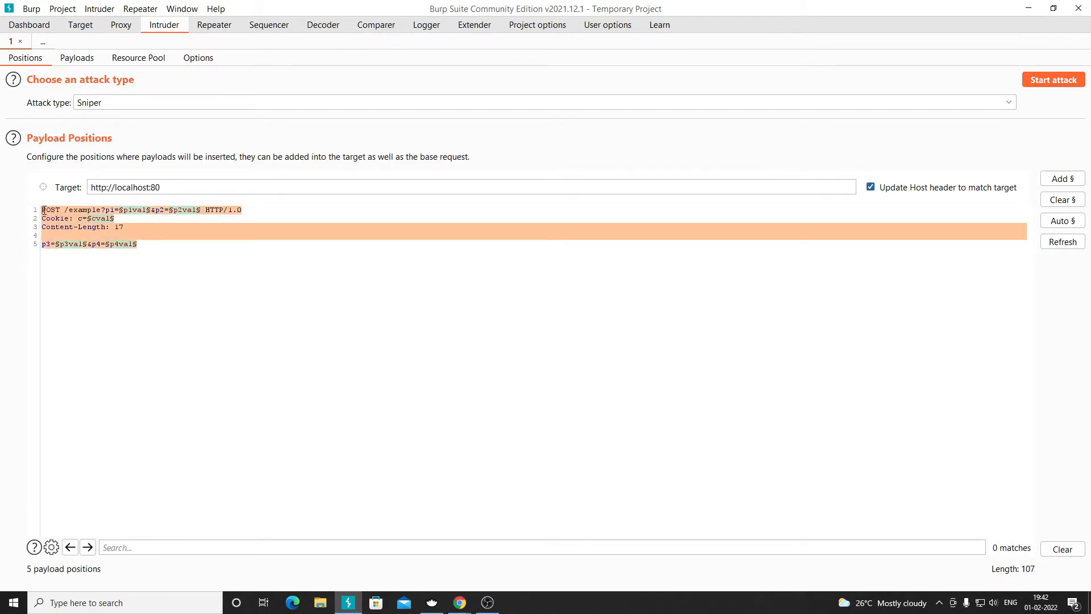
left_click(168, 239)
left_click(157, 245)
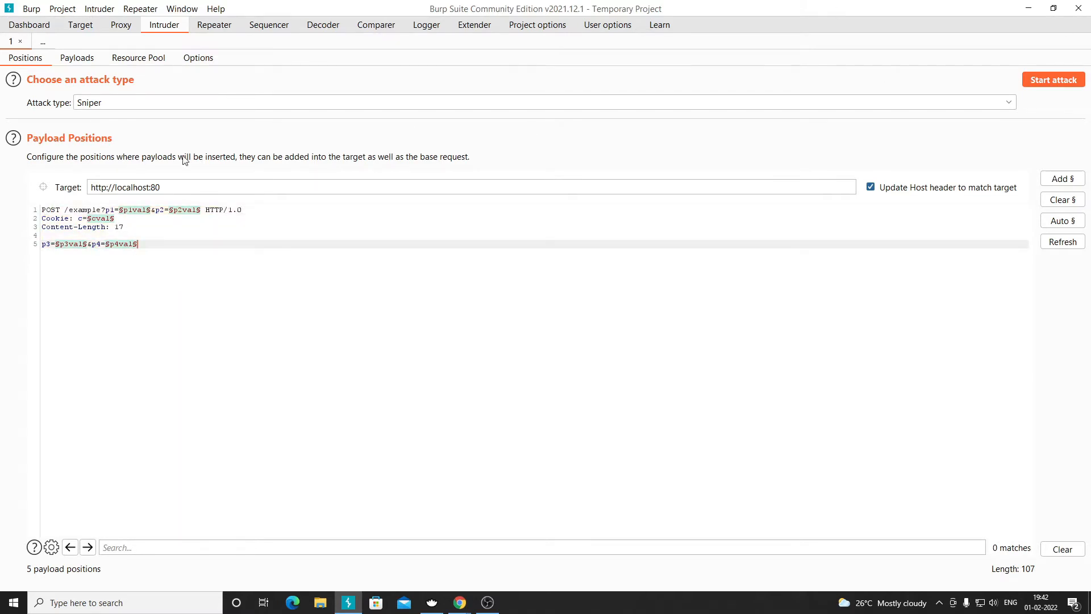
left_click(606, 28)
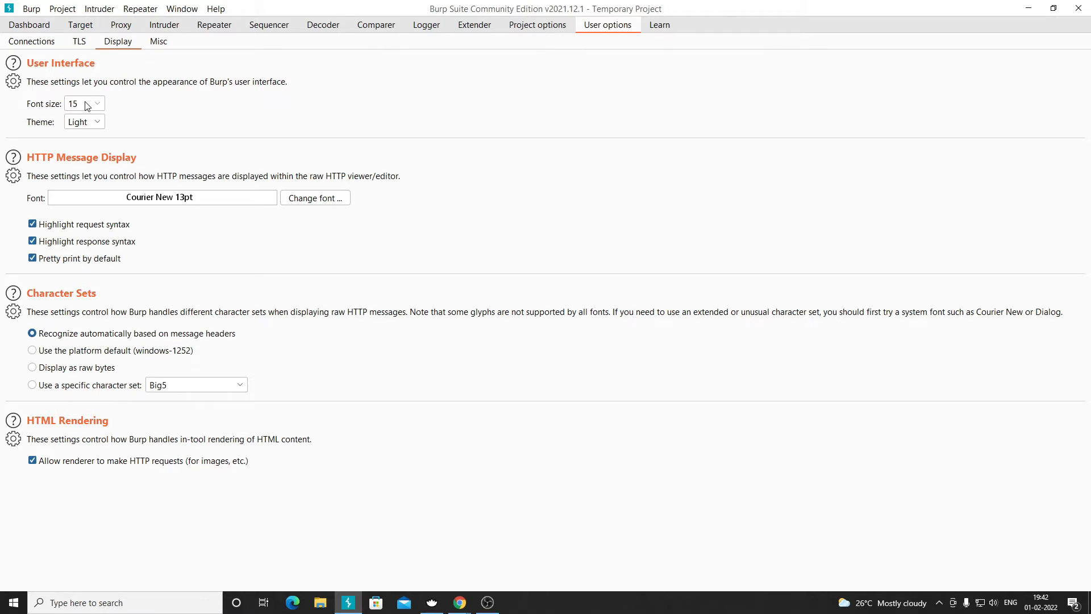
left_click(88, 124)
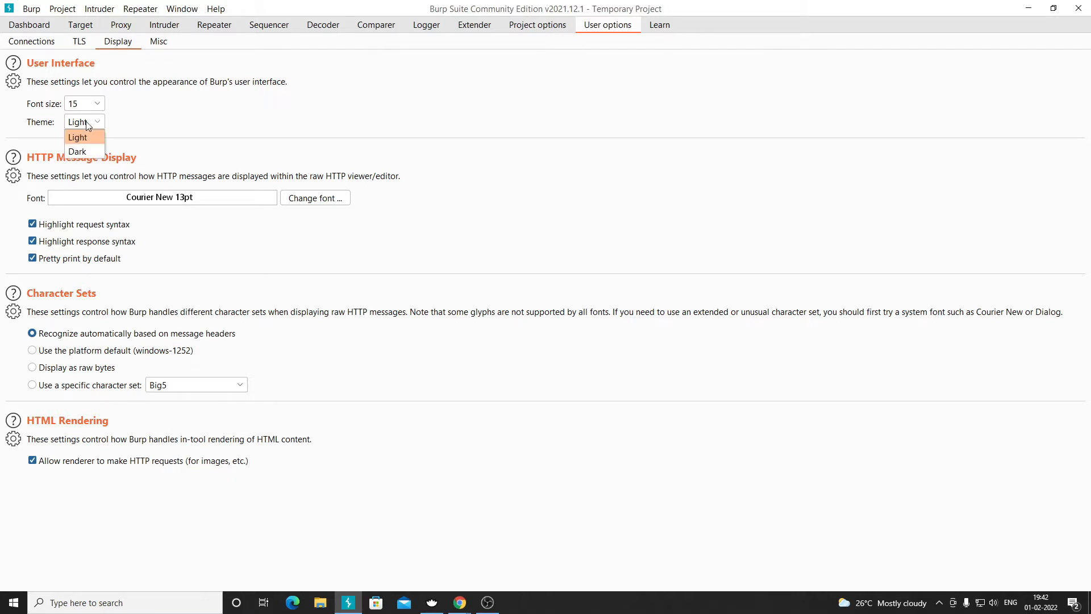
left_click(84, 152)
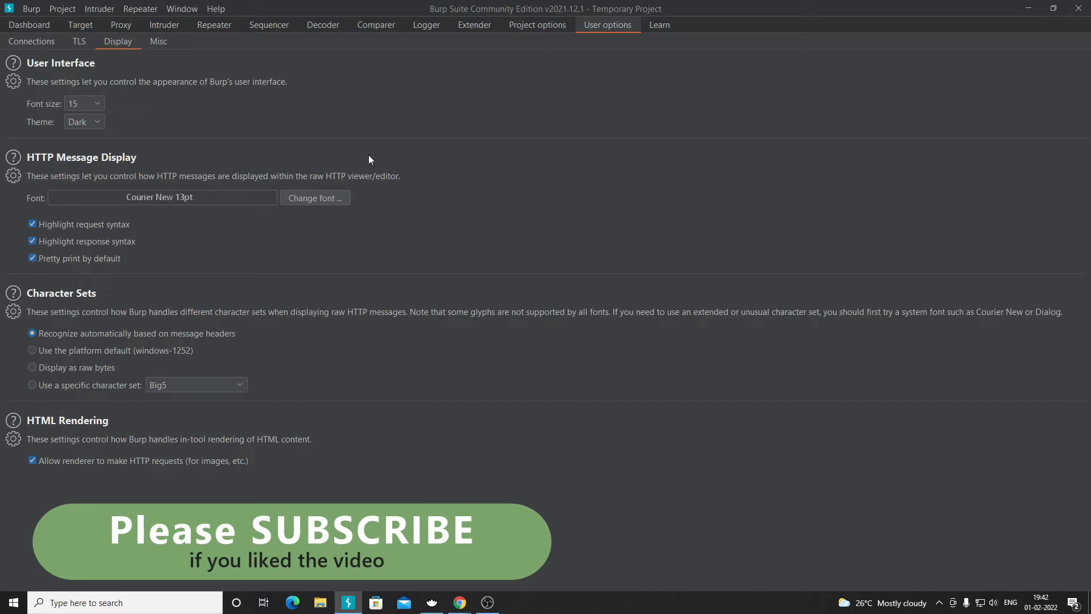
left_click(94, 122)
left_click(83, 139)
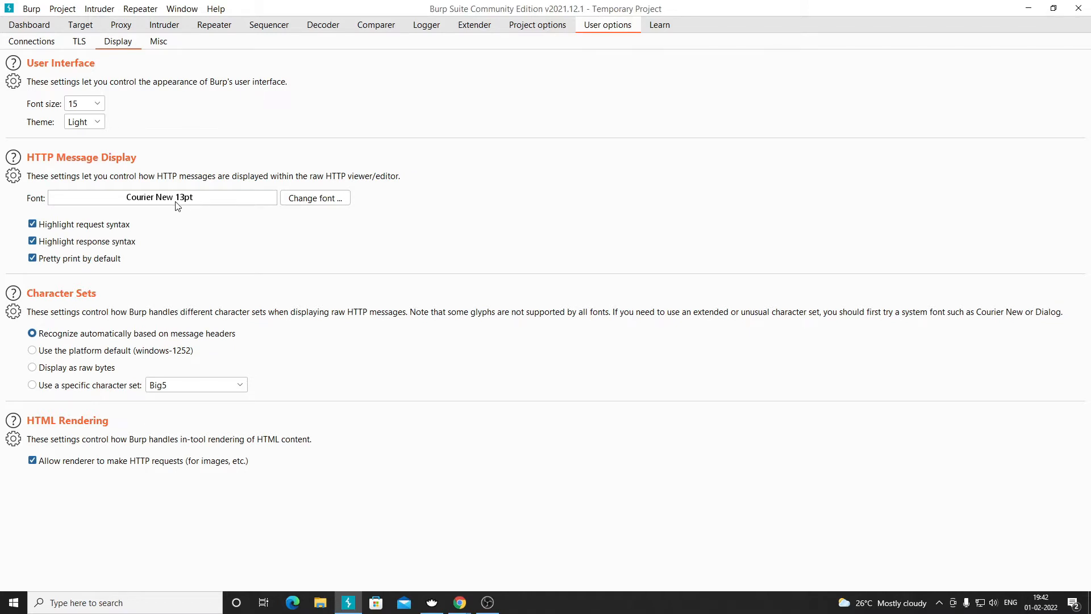
left_click(306, 203)
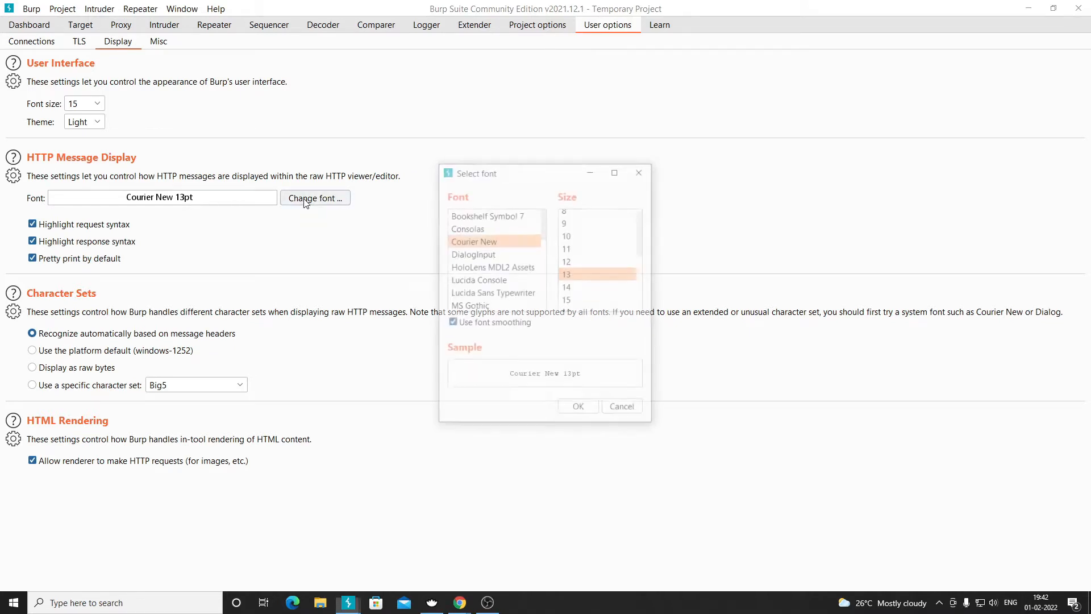
left_click(642, 410)
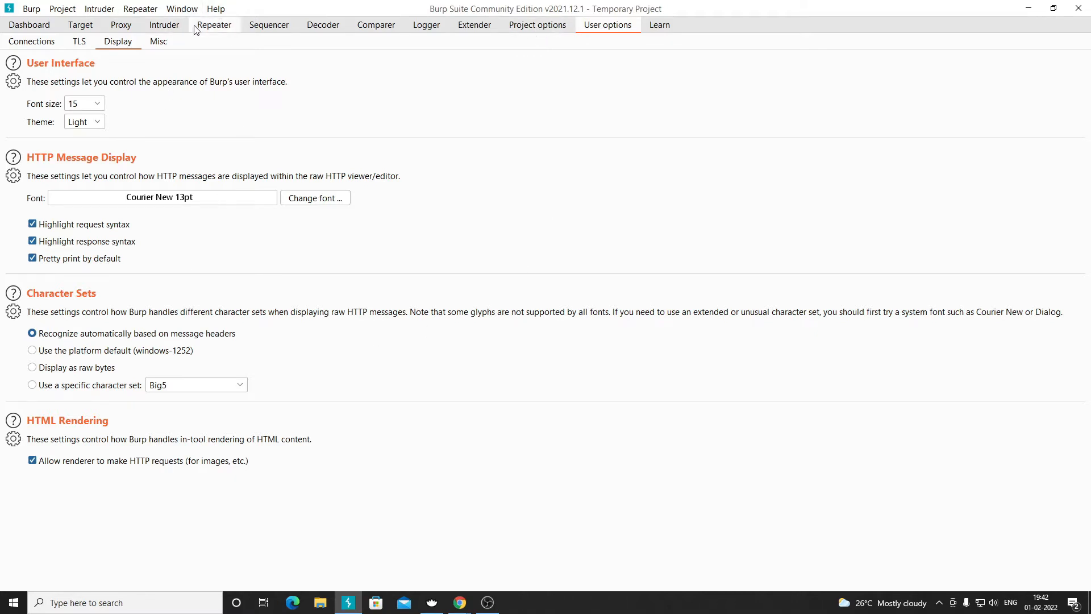
- Go back to the Dashboard and select the OS command injection issue in Issue activity
left_click(38, 25)
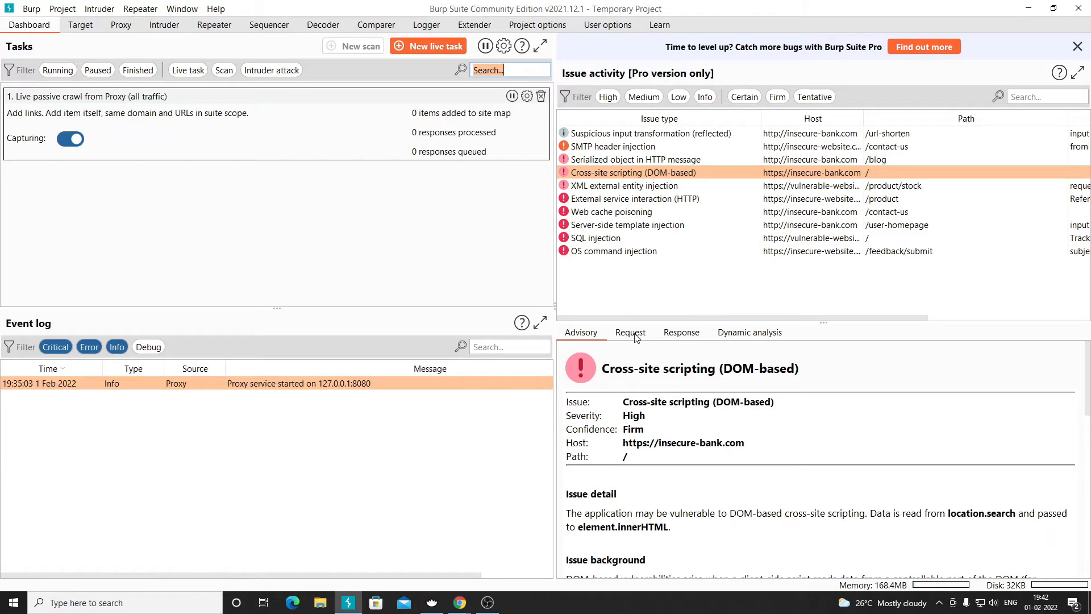
left_click(622, 251)
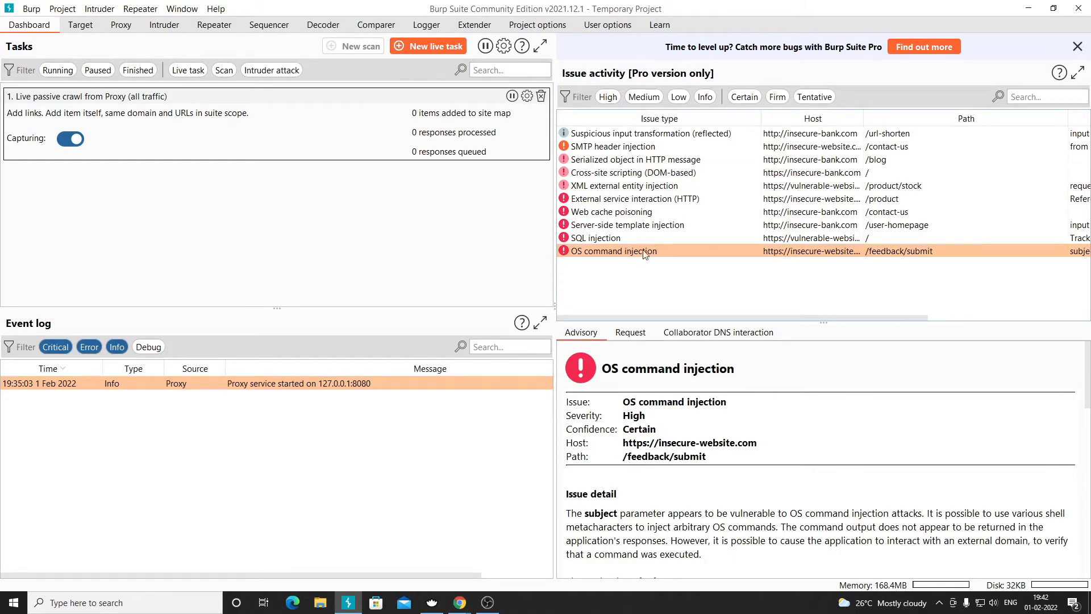
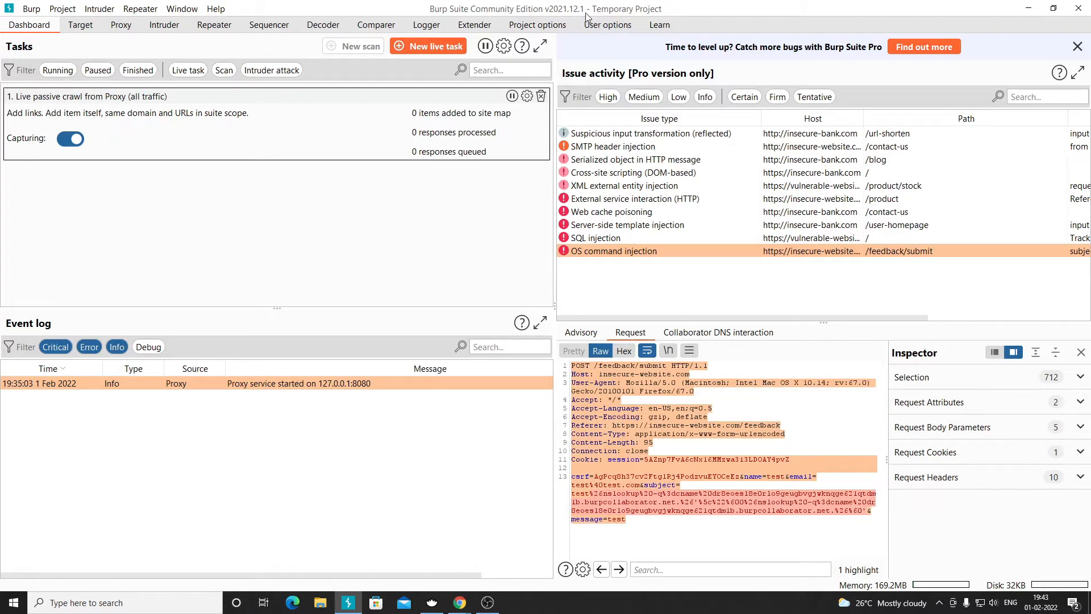
- Set the HTTP message font to Courier New 15pt, then open the Proxy Intercept page
left_click(591, 26)
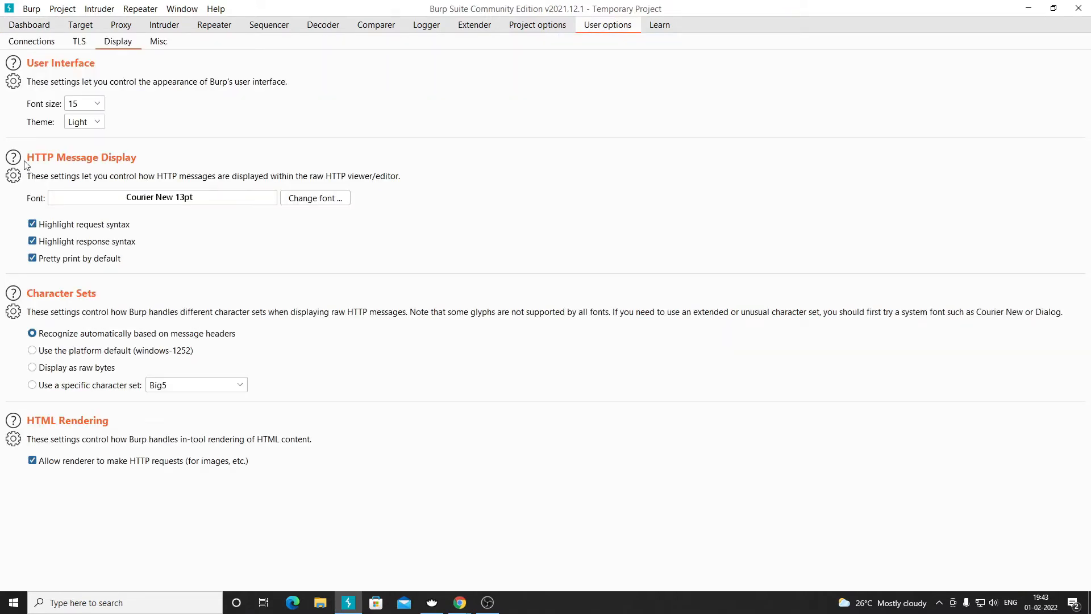
left_click(334, 198)
left_click(587, 300)
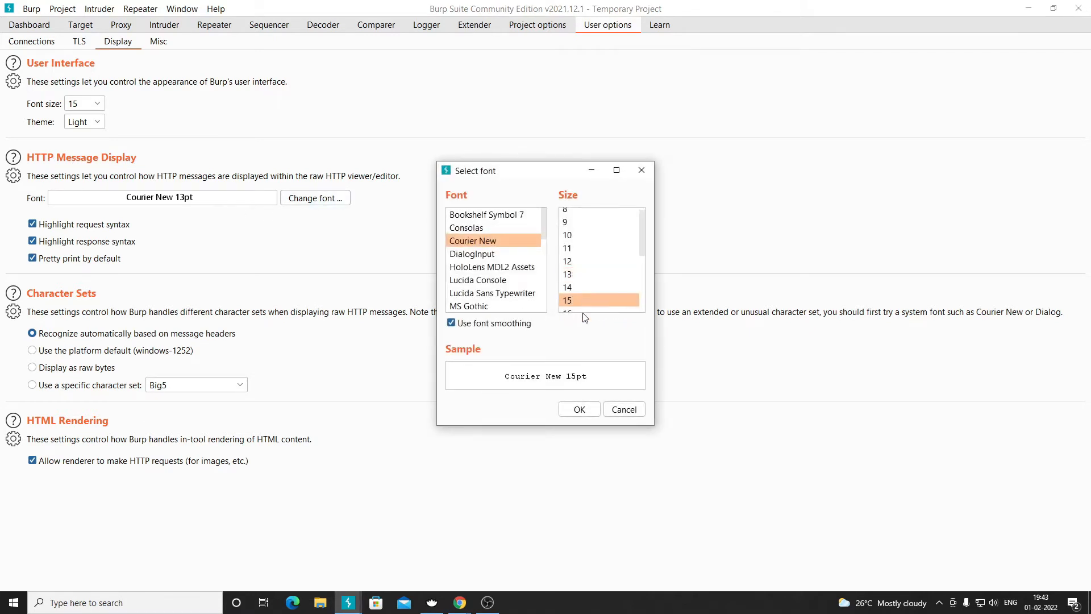
left_click(577, 410)
left_click(123, 26)
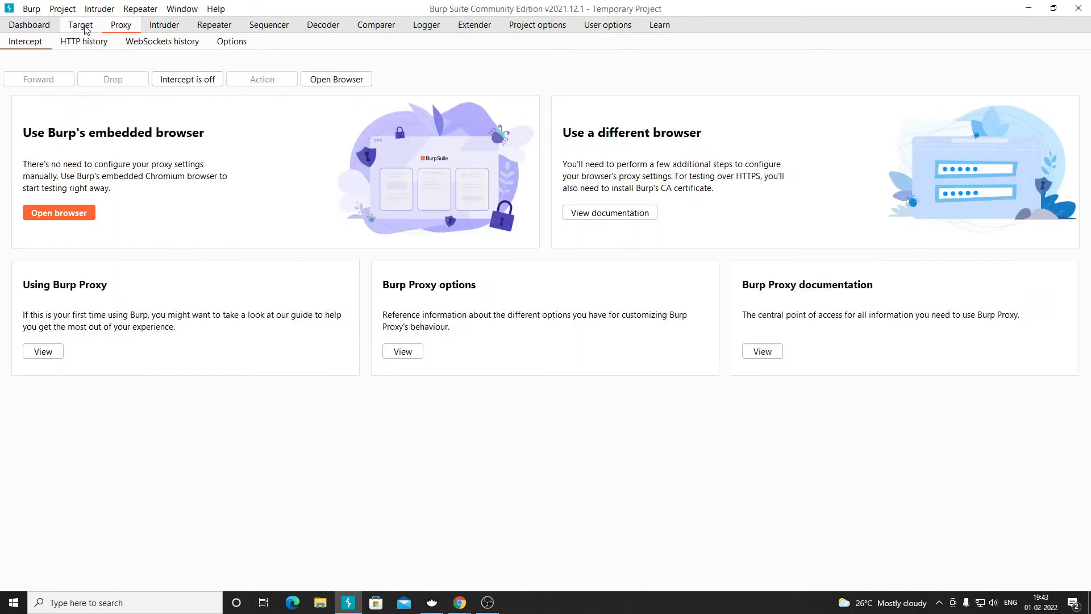
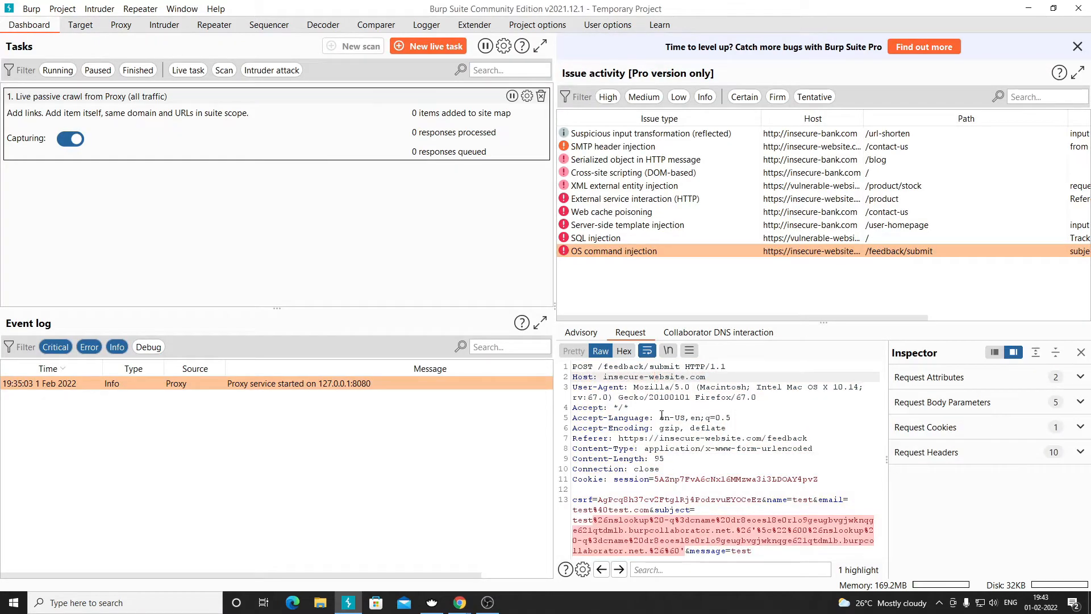
- Review the User options Display settings, return to the Dashboard, then bring up the Typora topics notes
left_click(611, 26)
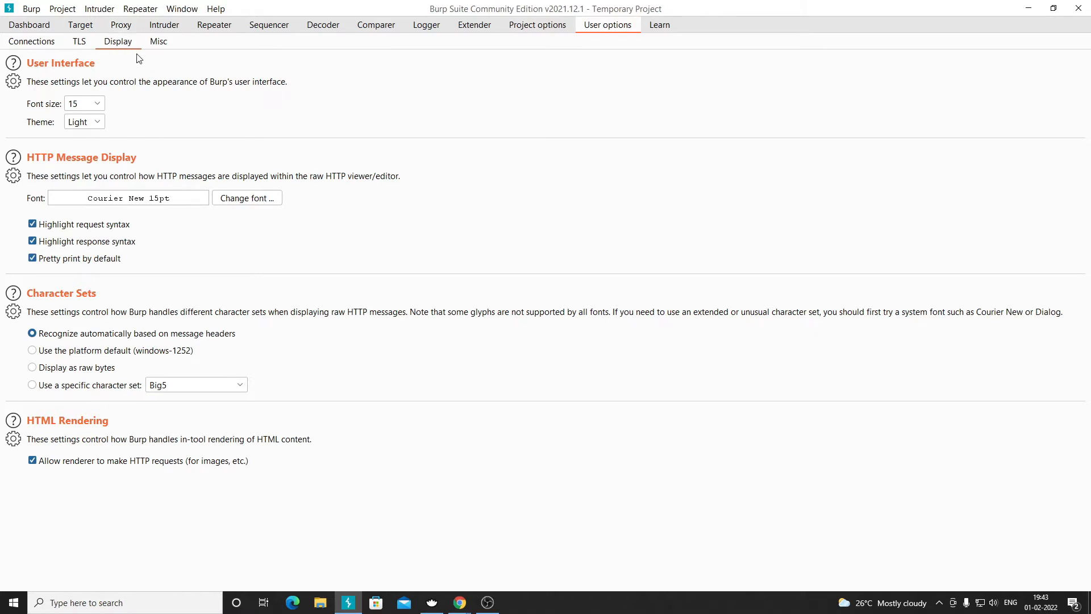
left_click(38, 26)
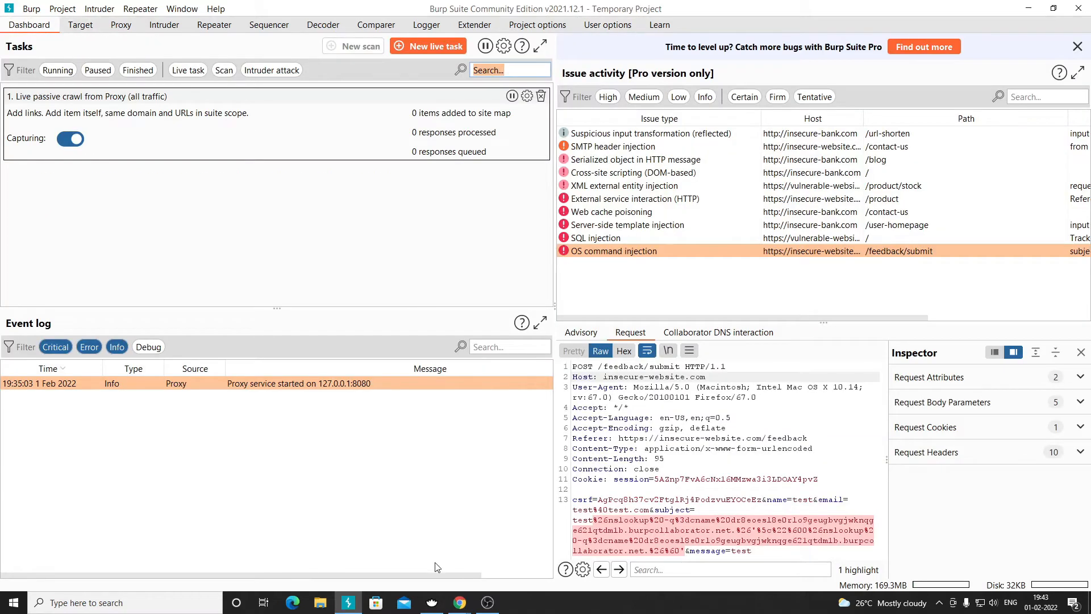
left_click(432, 602)
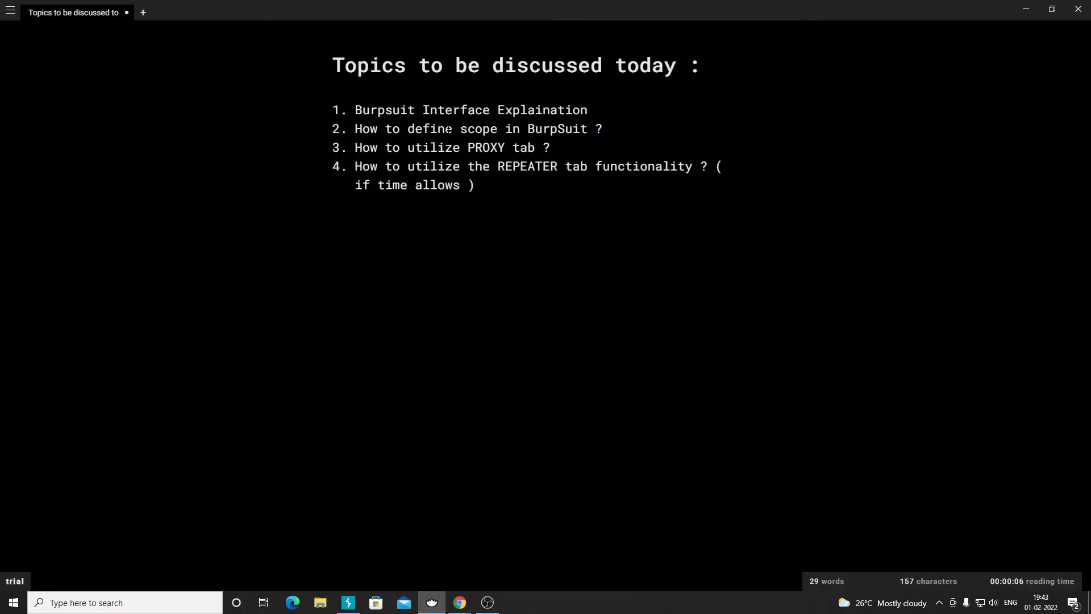
- Highlight the 'How to define scope in BurpSuit' topic, then minimize Typora to return to Burp's Dashboard
key("ctrl+shift+Right")
key("ctrl+shift+Right")
key("ctrl+shift+Right")
key("ctrl+shift+Right")
key("ctrl+shift+Right")
key("ctrl+shift+Right")
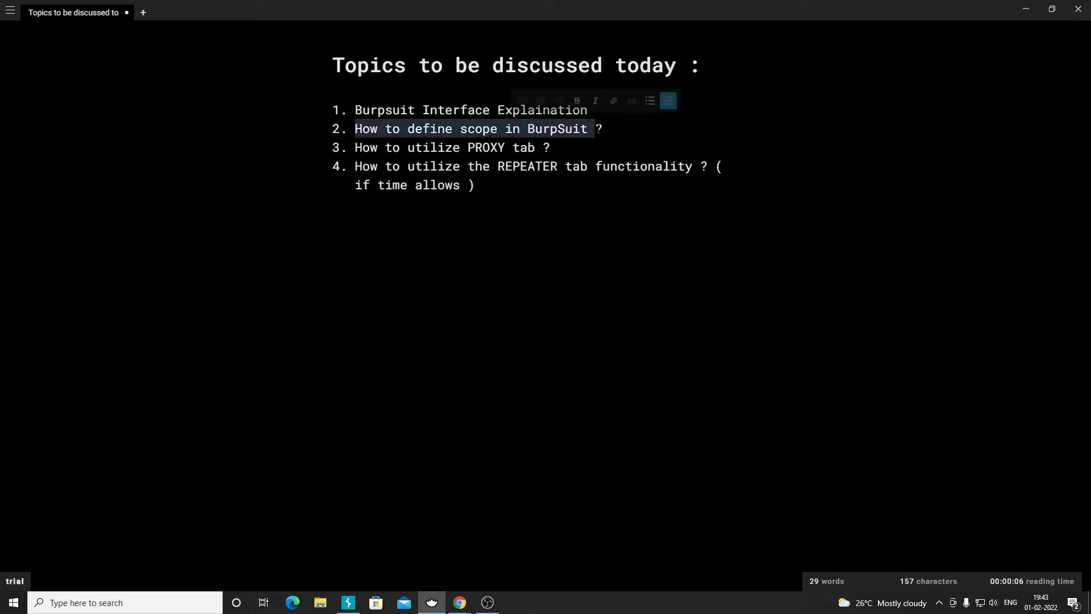
left_click(436, 606)
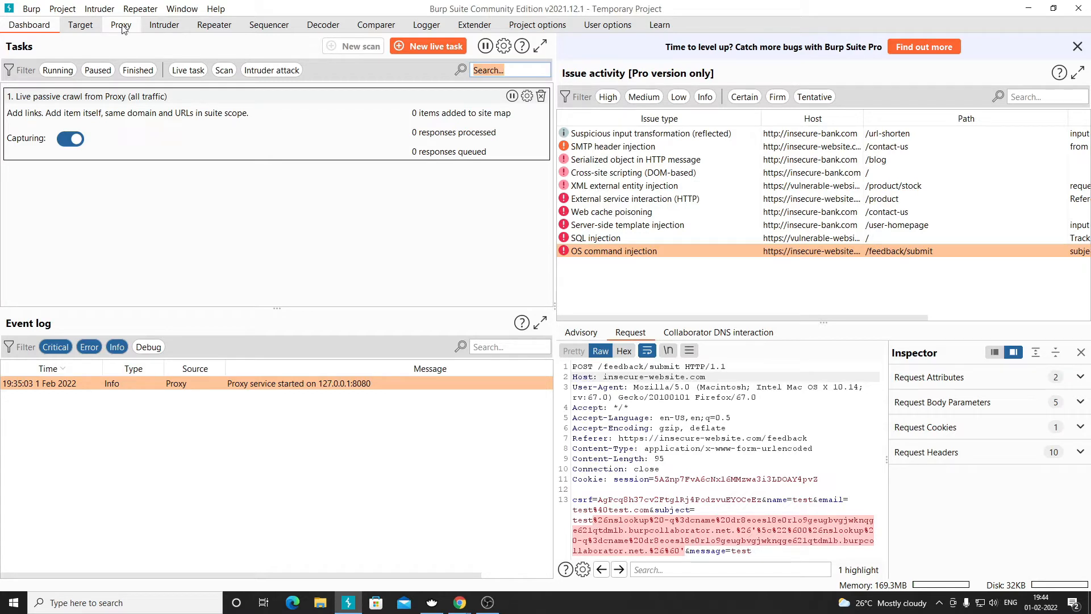
- Step through the Target tab's Site map and Scope pages to Issue definitions, showing OS command injection
left_click(80, 27)
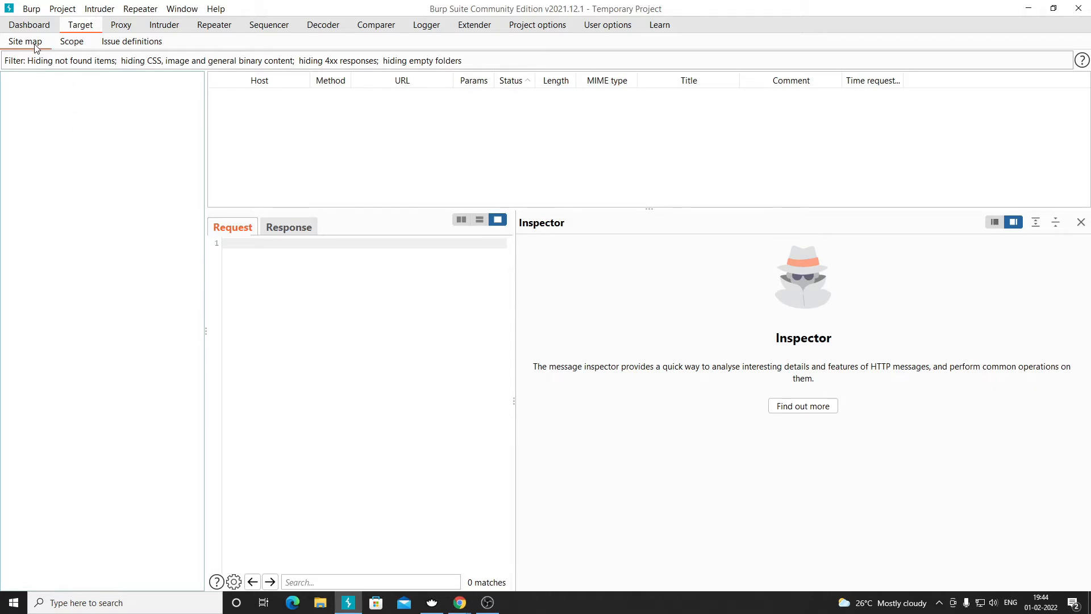
left_click(72, 43)
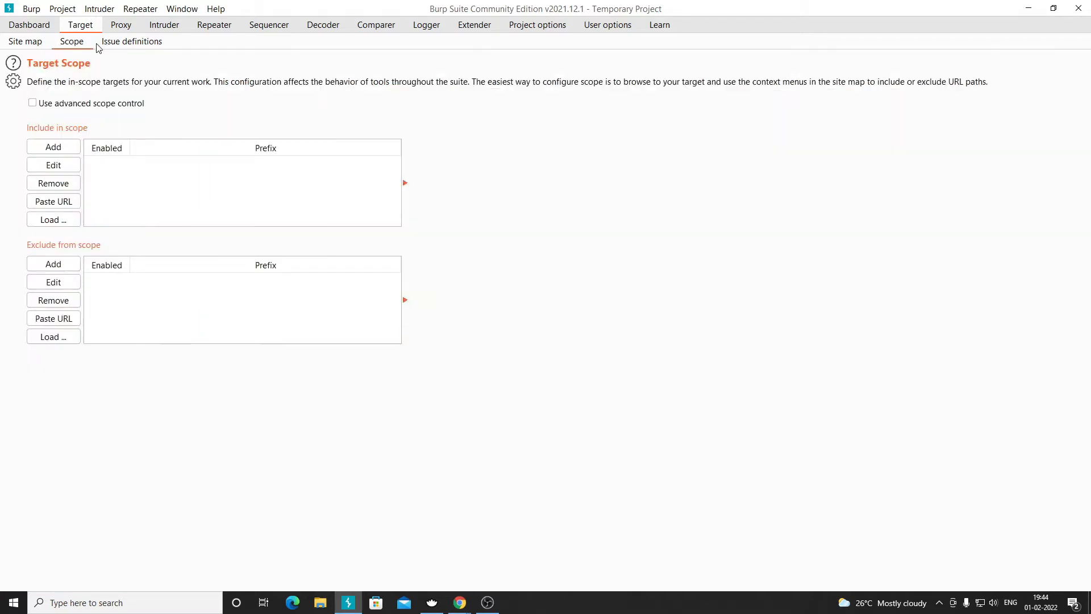
left_click(112, 45)
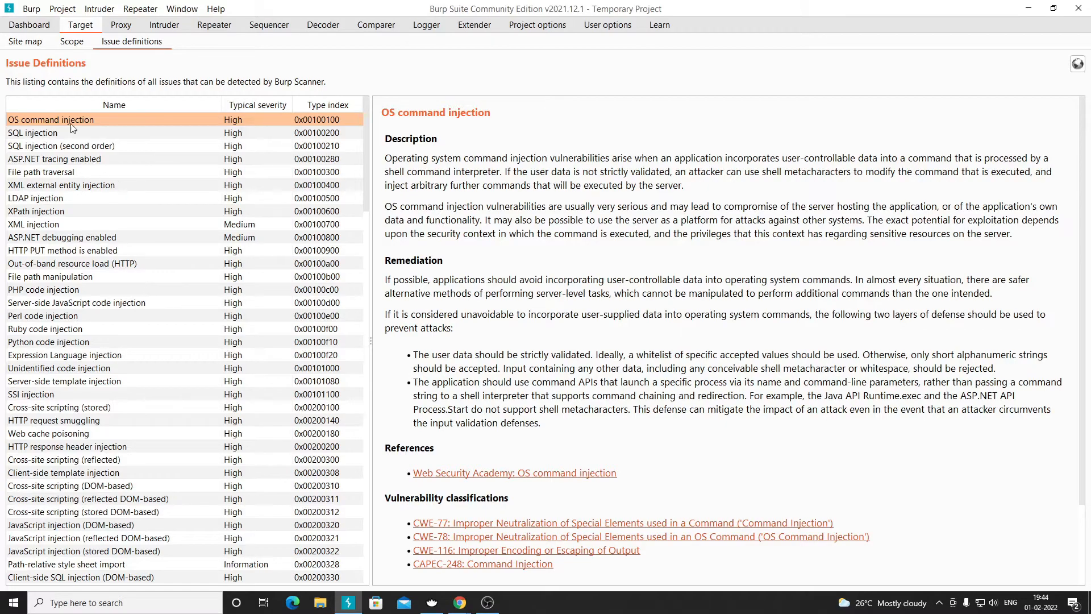
- Read through the SQL injection issue definition's description and remediation details
left_click_drag(366, 152, 350, 111)
left_click(55, 134)
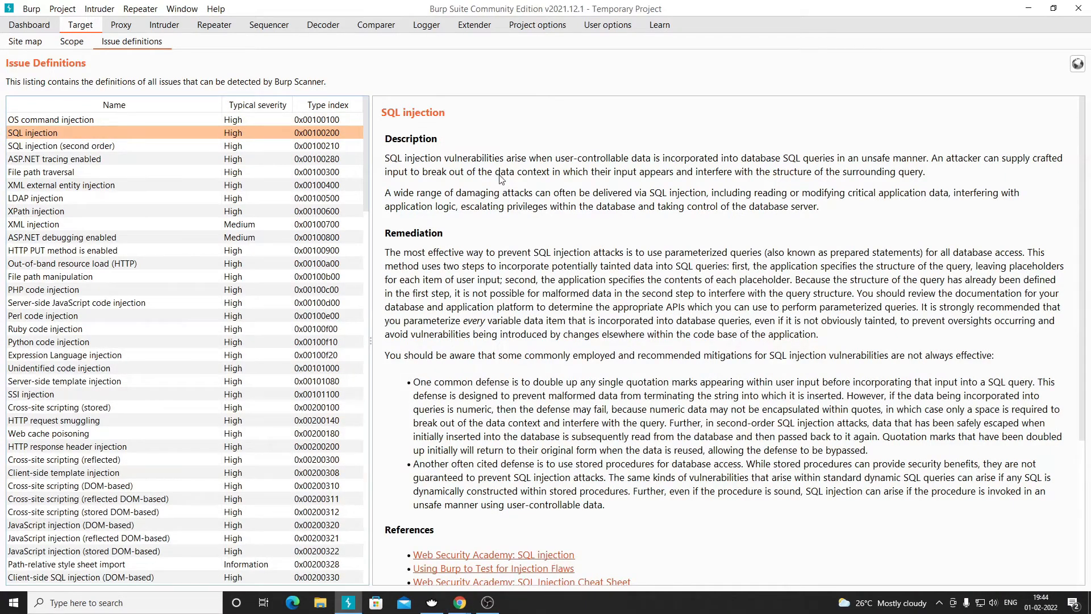
scroll(500, 175, "down", 5)
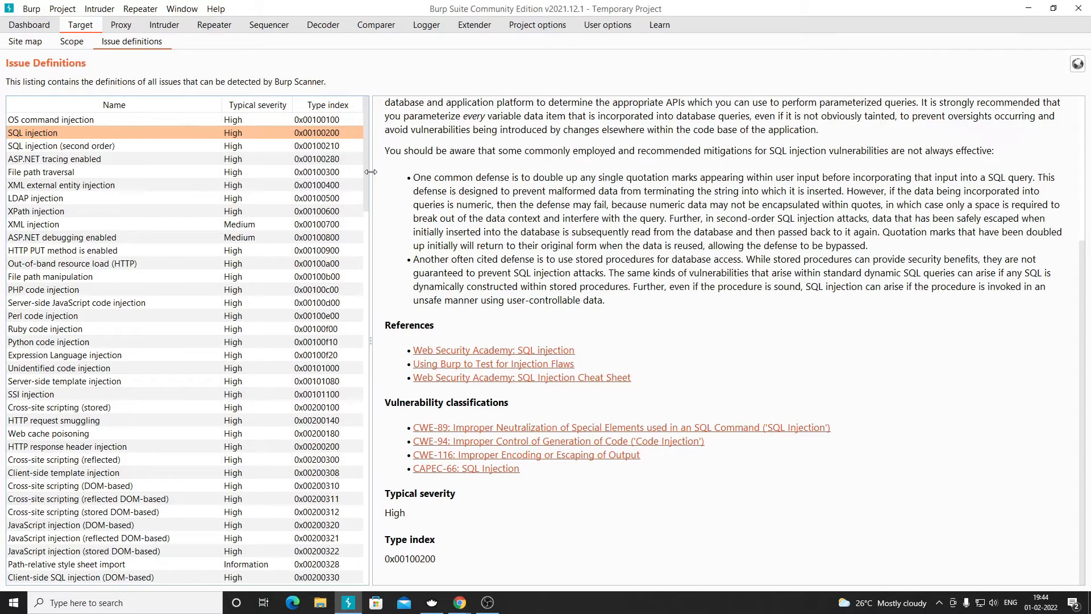
scroll(108, 372, "down", 20)
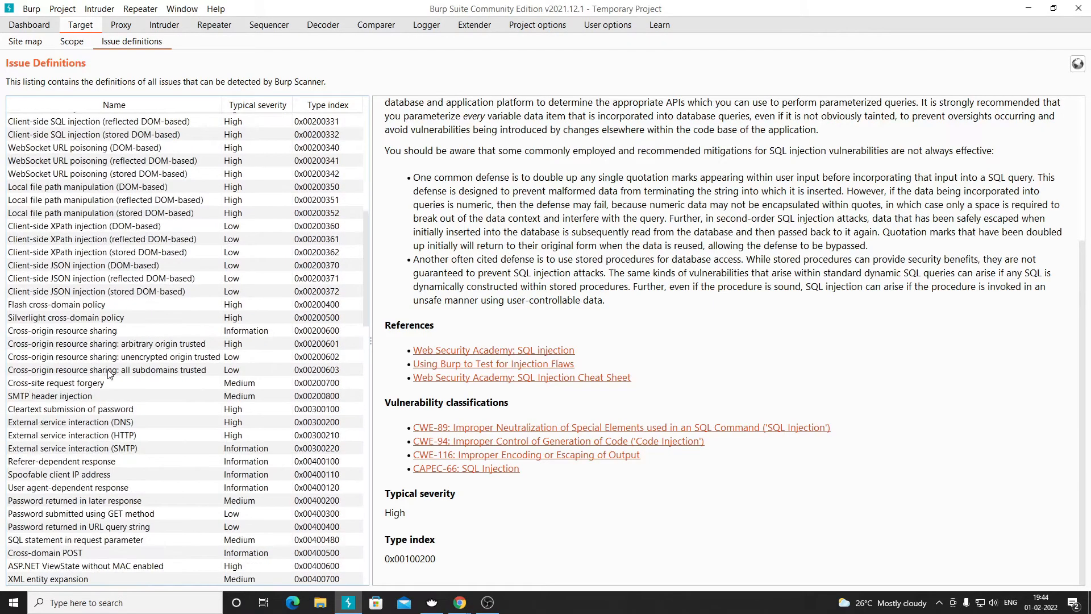
left_click_drag(367, 362, 307, 114)
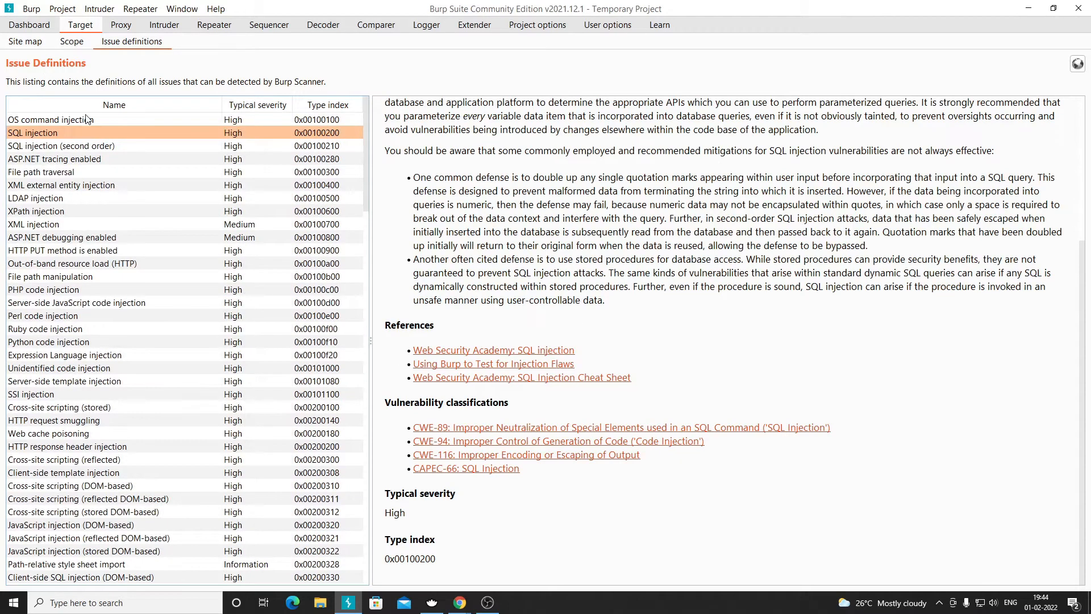
- Switch between the Target Scope and Site map pages, ending on the empty site map
left_click(70, 44)
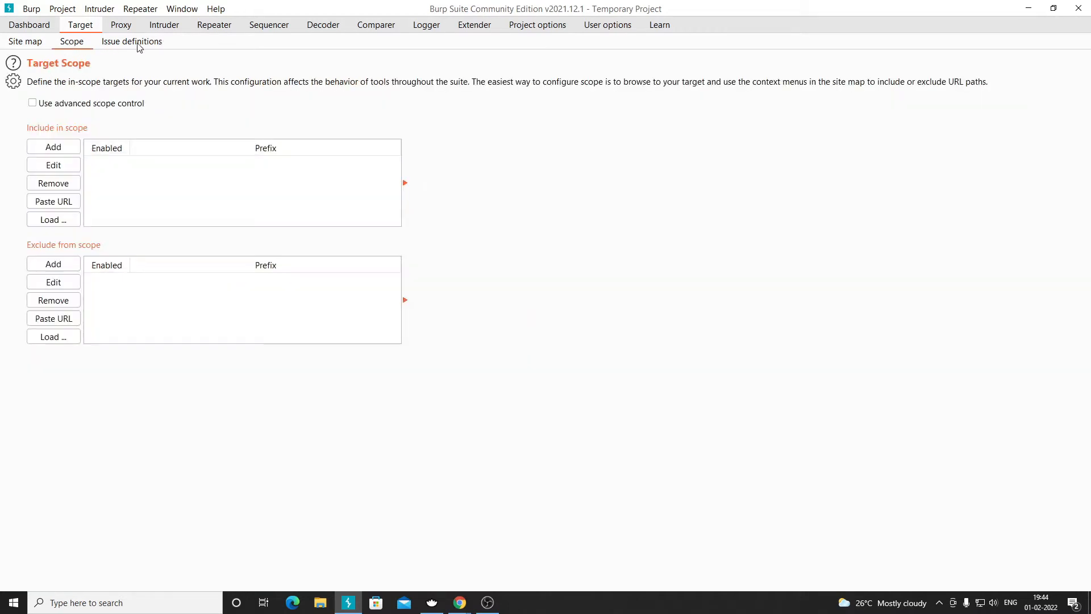
left_click(21, 45)
left_click(73, 49)
left_click(25, 47)
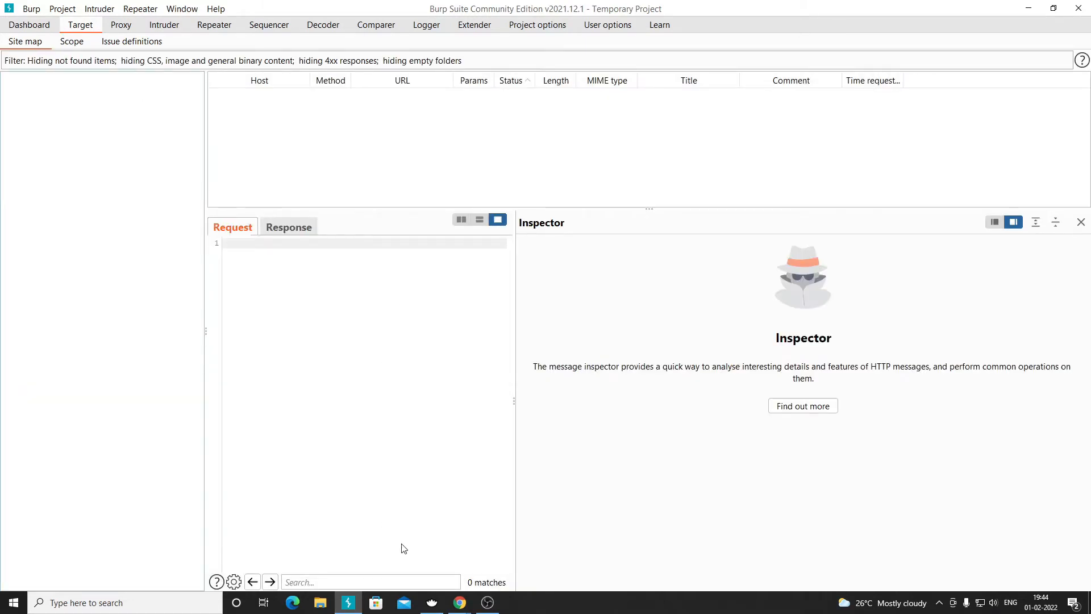
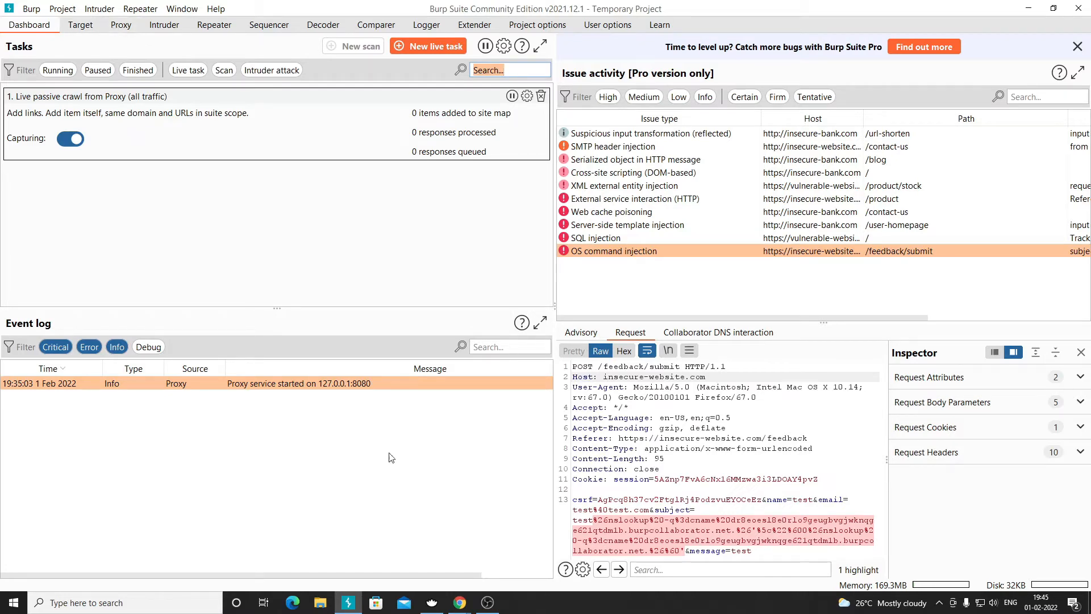
mouse_move(460, 603)
left_click(386, 548)
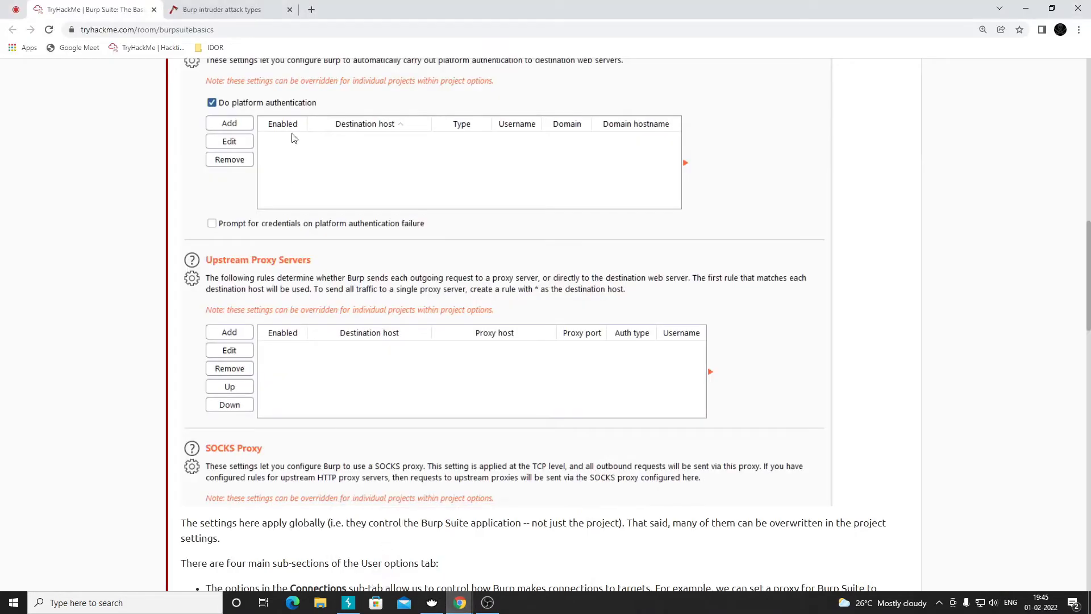
left_click(1017, 15)
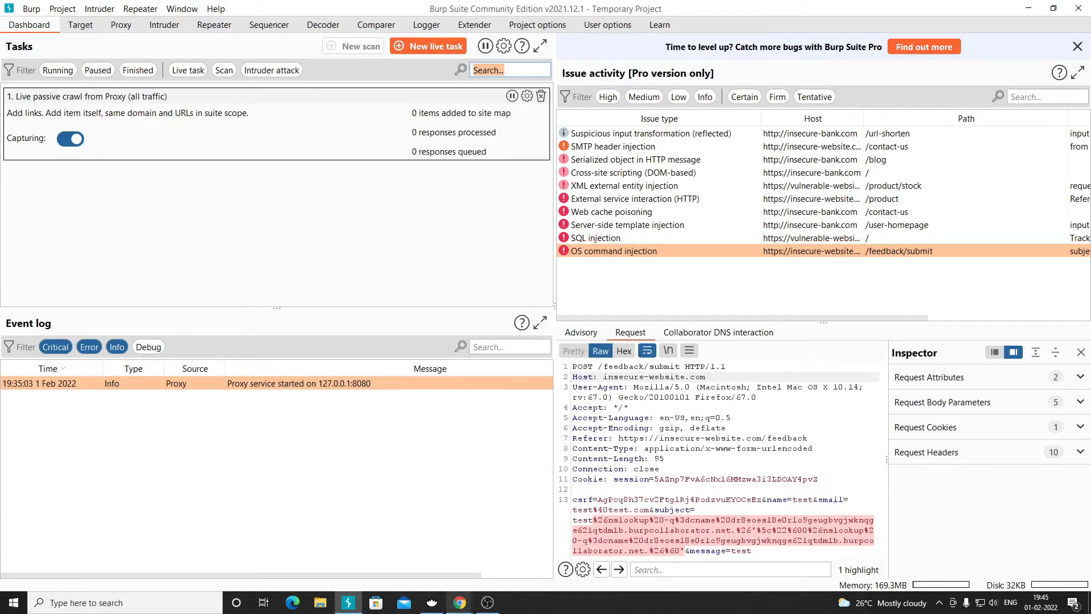
mouse_move(461, 611)
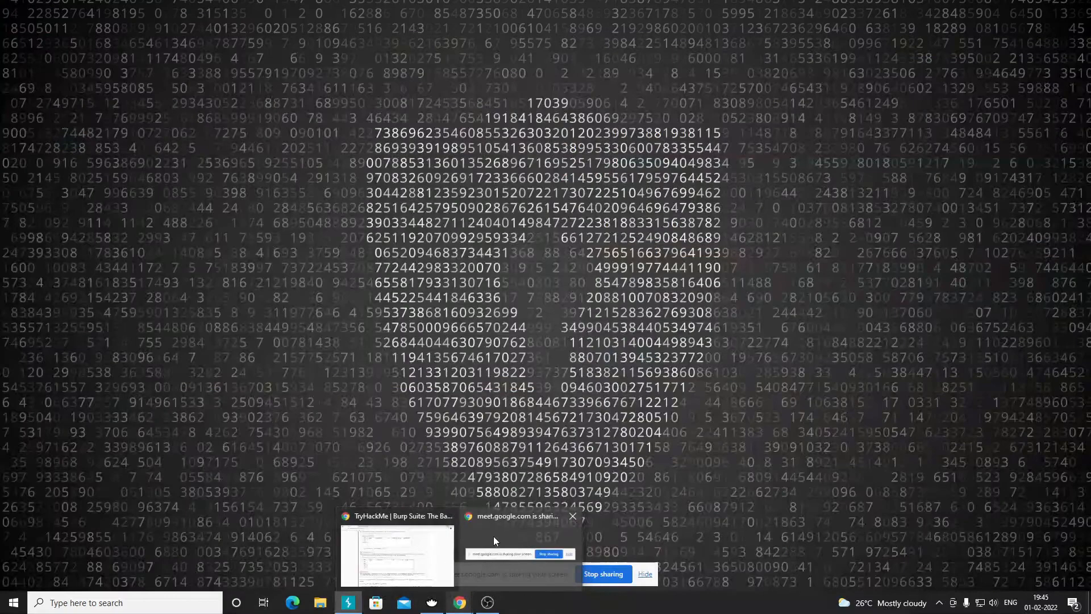
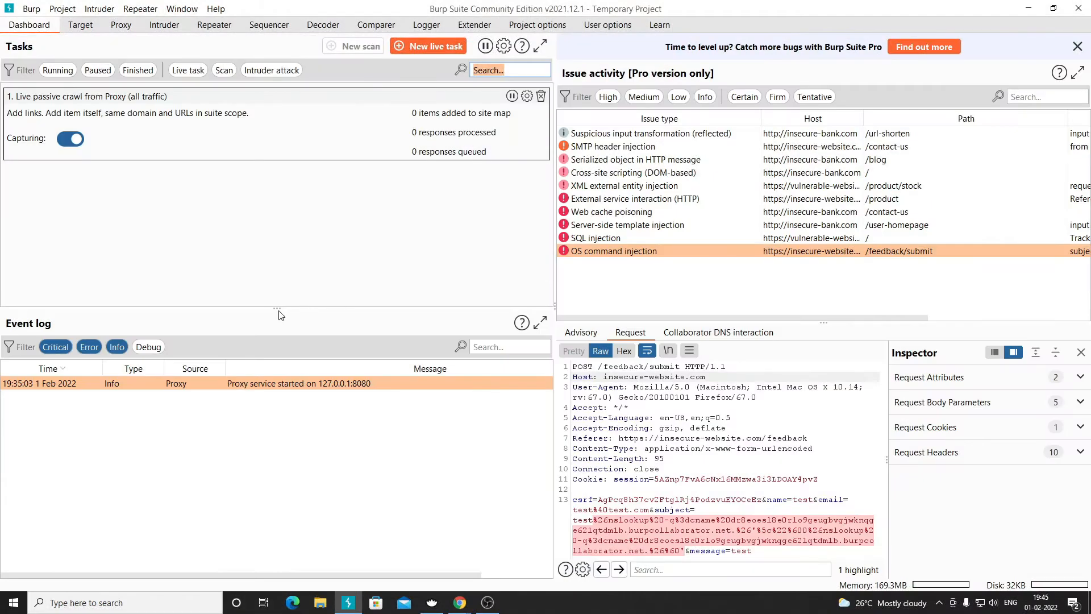
- Lower the splitter between Tasks and Event log about 18 pixels to enlarge the Tasks pane
left_click_drag(277, 309, 277, 319)
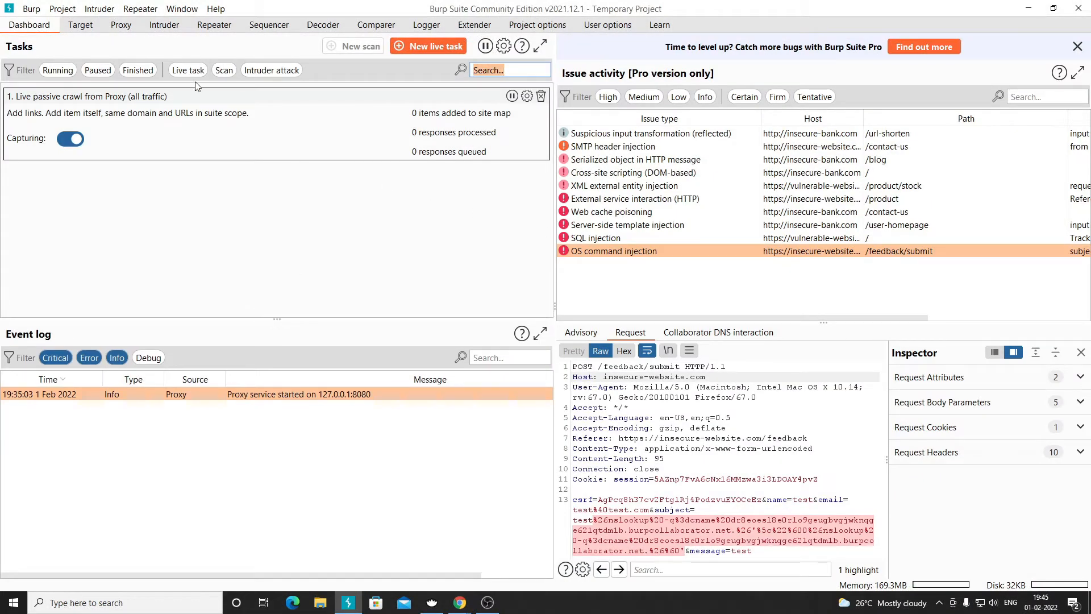
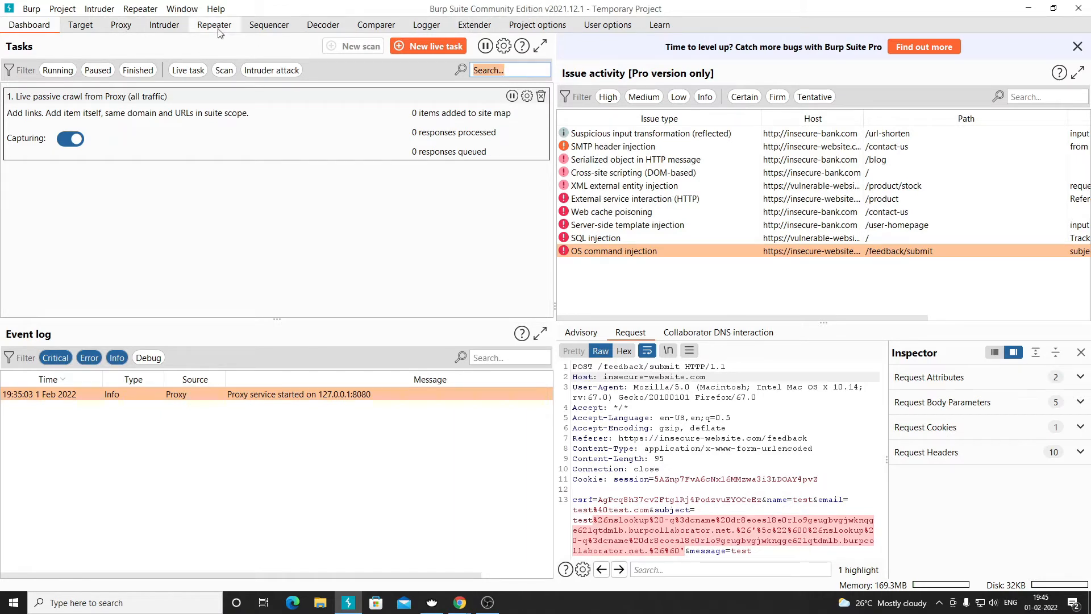
- Launch Burp's embedded Chromium from the Proxy tab, dismiss the Burp Browser Error, and bring Chromium forward
left_click(129, 30)
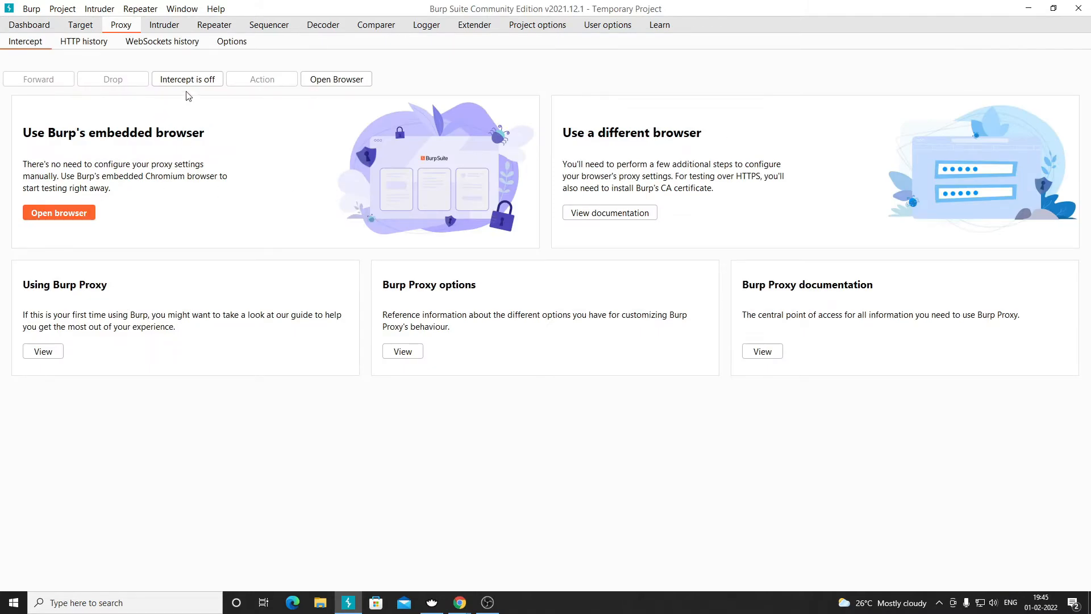
left_click(80, 212)
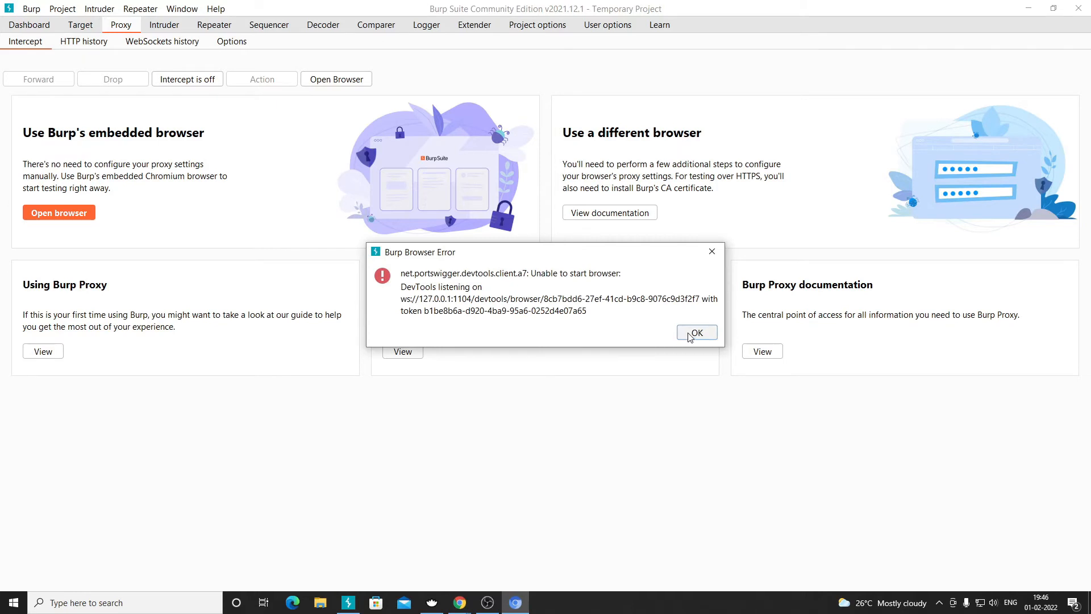
left_click(695, 334)
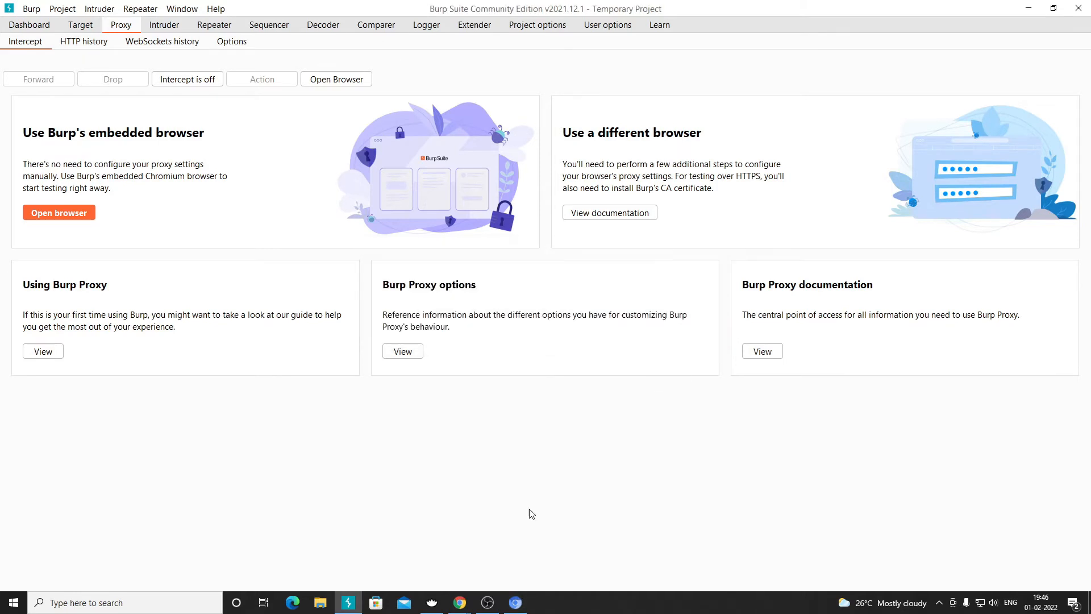
mouse_move(517, 608)
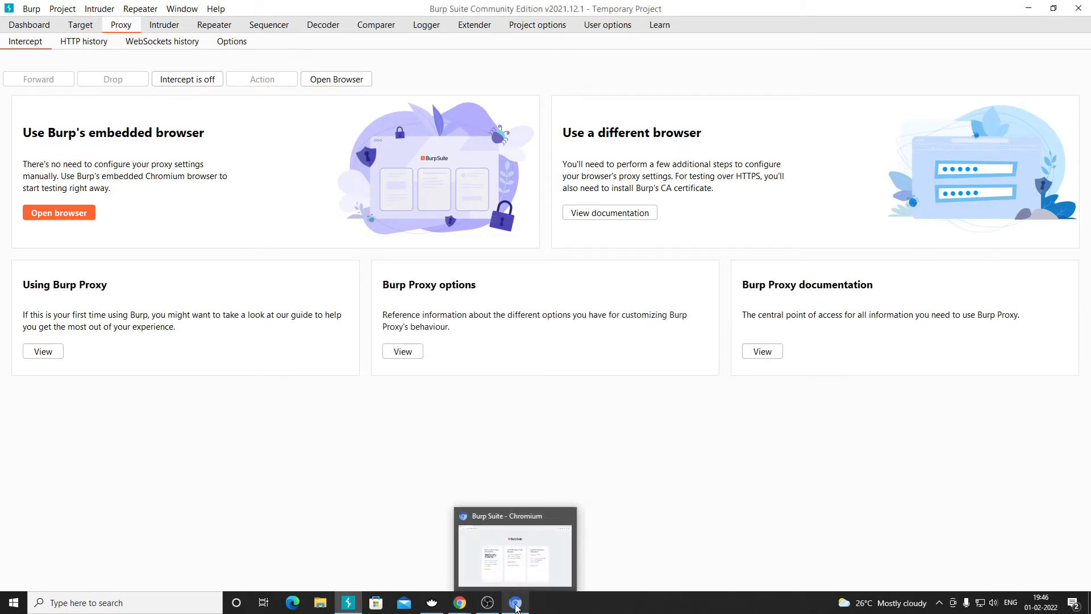
left_click(515, 607)
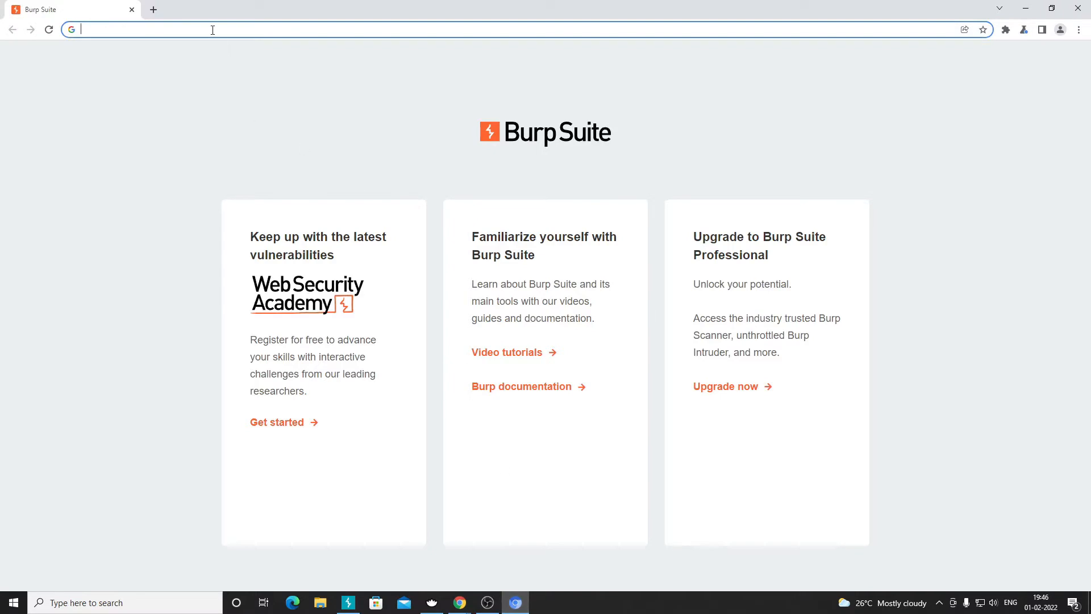
- Snap Chromium to the right half of the screen and Burp Suite to the left half
key("super+Right")
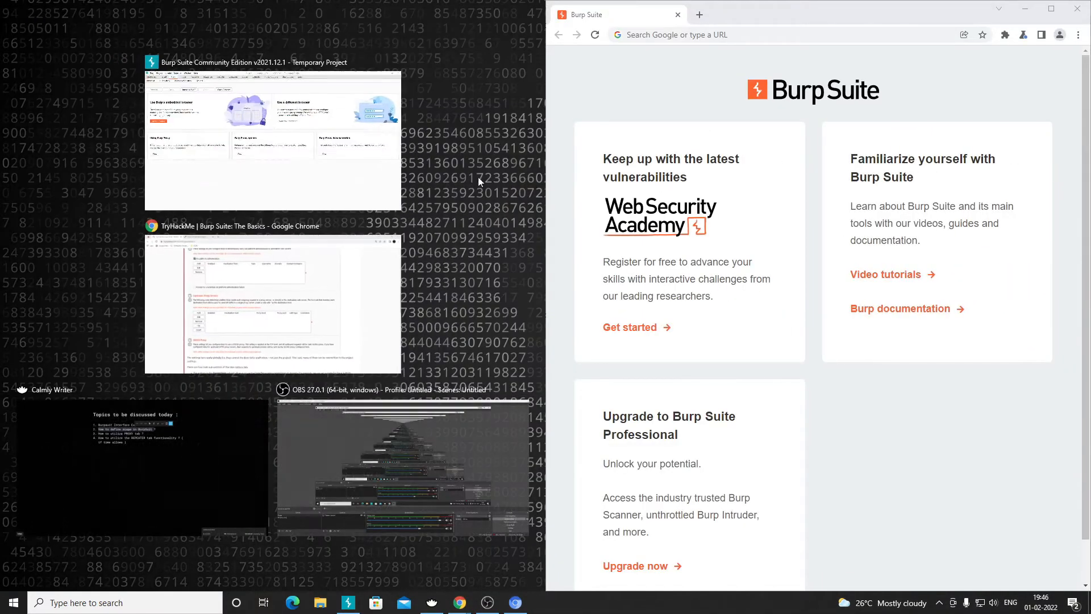
left_click(307, 148)
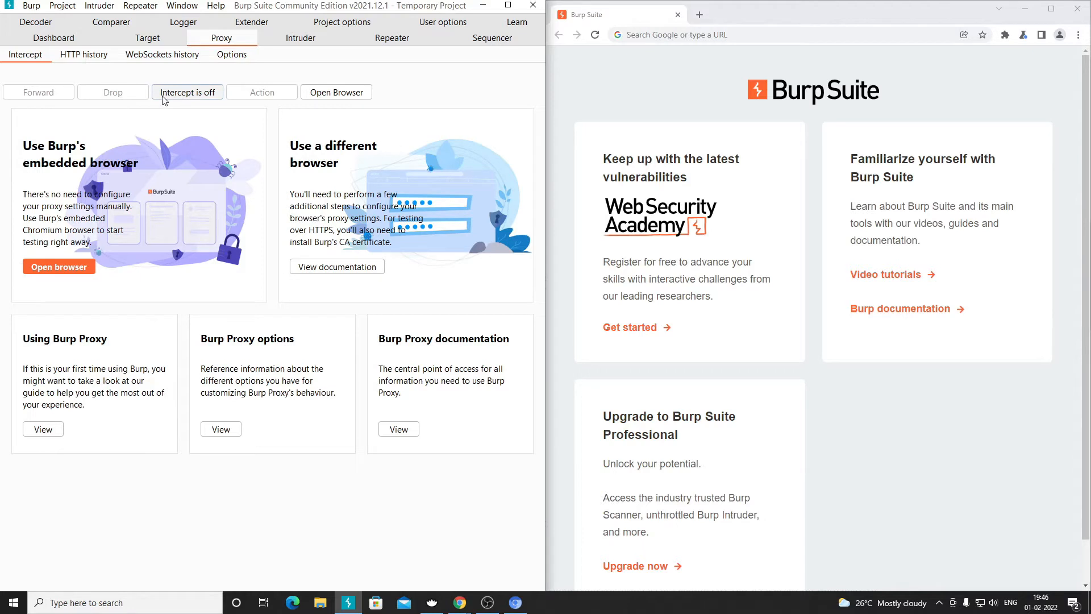
- Show Proxy > HTTP history and browse Chromium to testphp.vulnweb.com
left_click(84, 56)
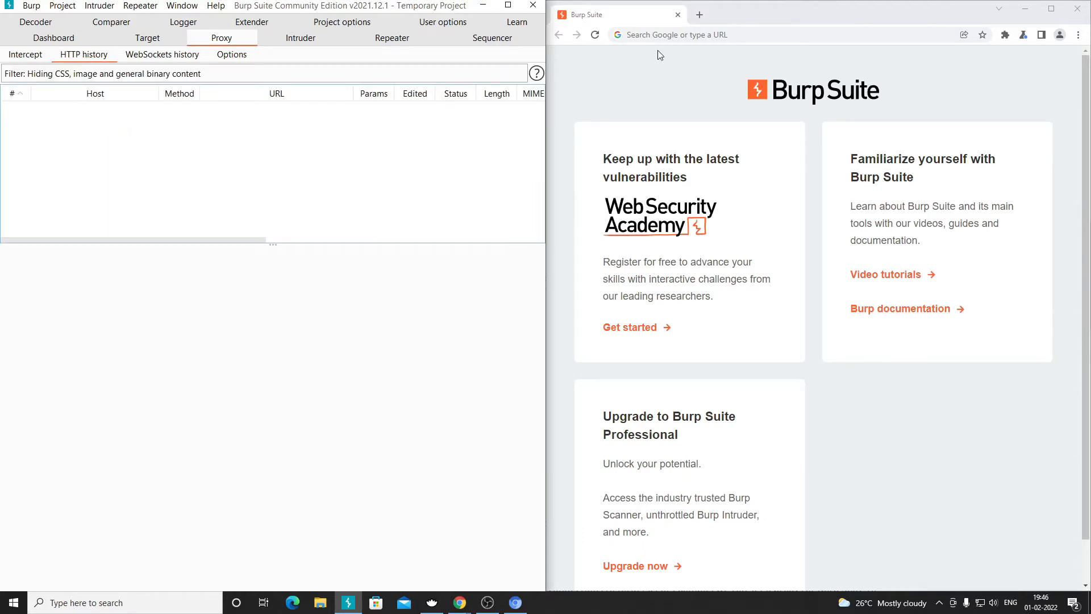
left_click(685, 34)
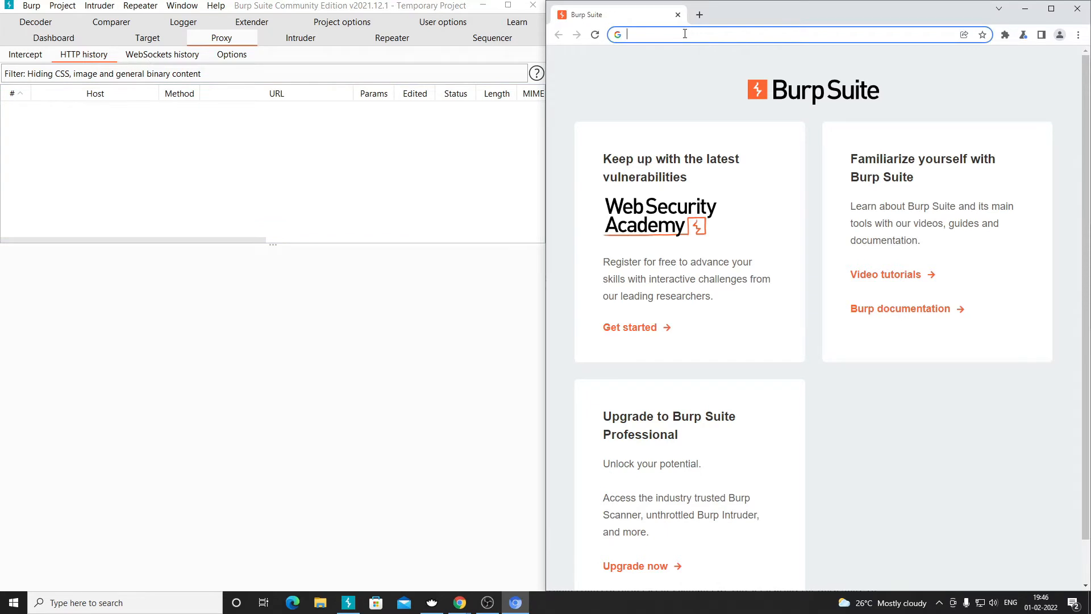
type("testphp.vulnweb.com")
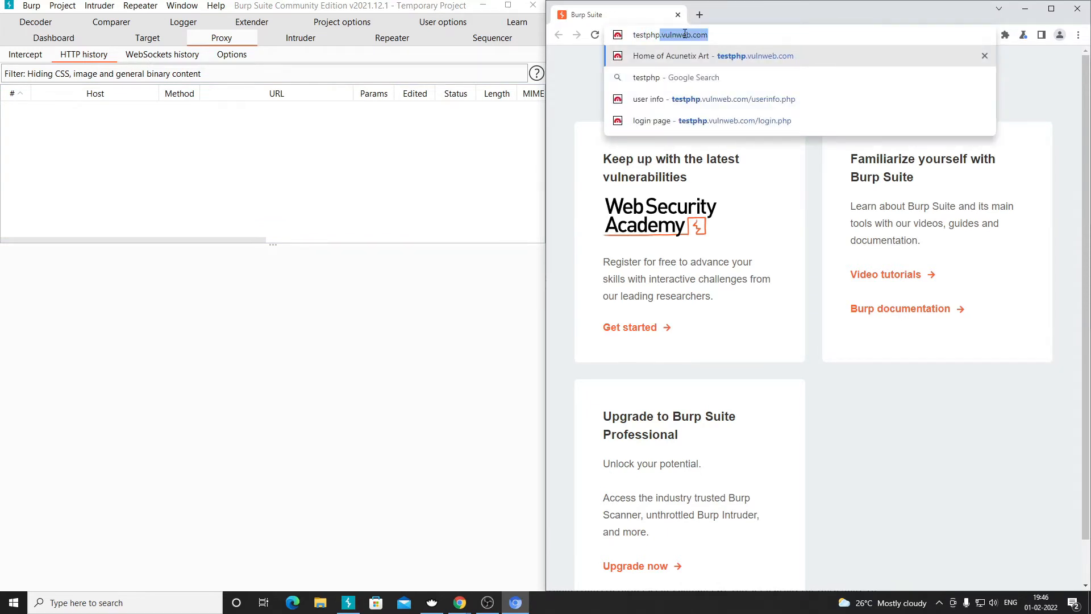
key("Return")
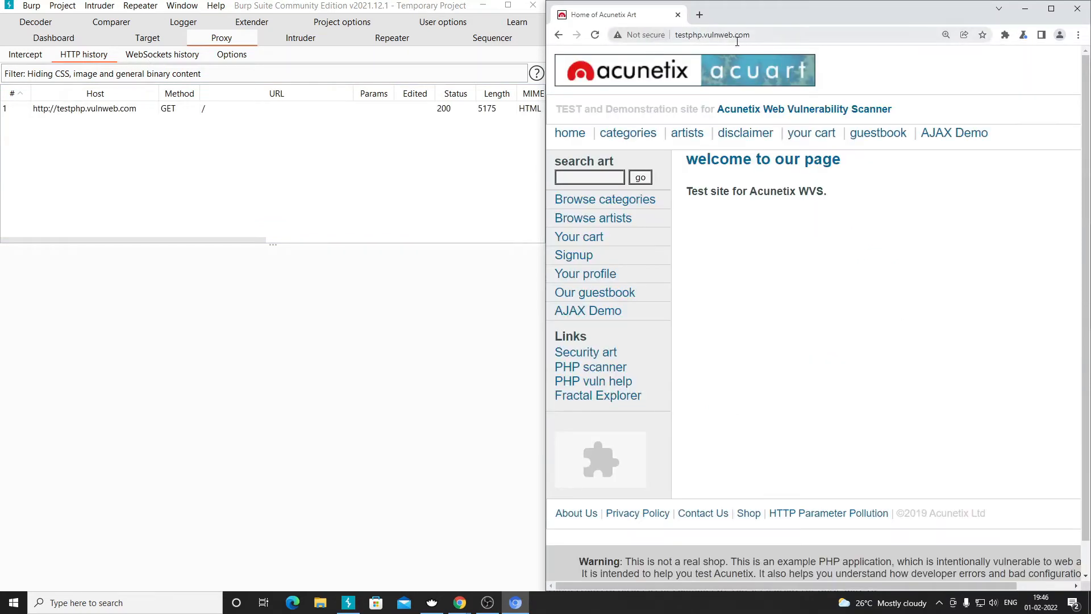
- Inspect the first two captured requests, including the new POST, and widen the Host column
left_click(113, 109)
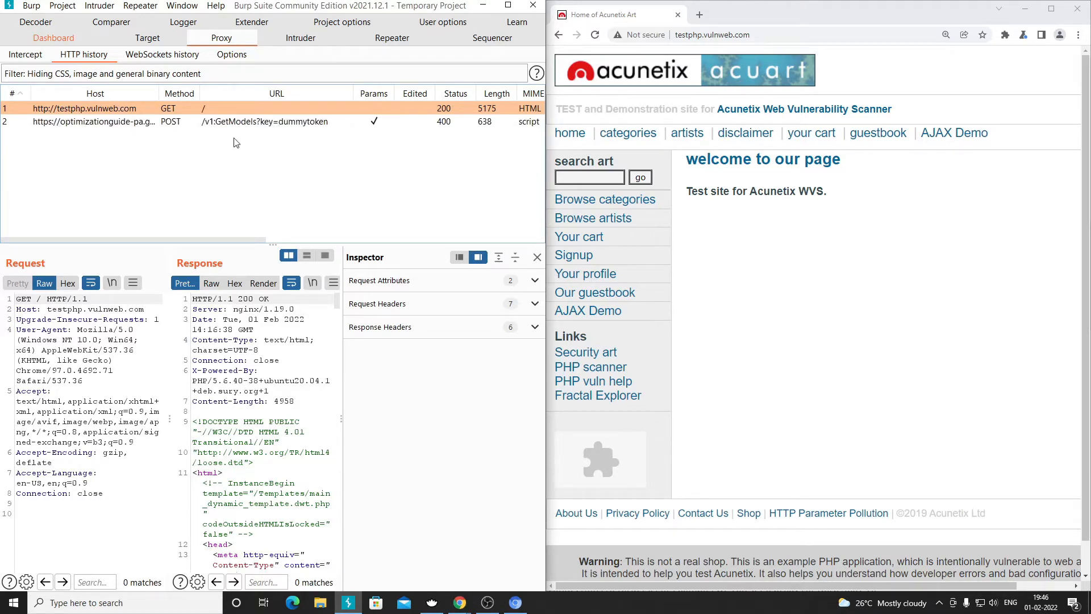
left_click(114, 123)
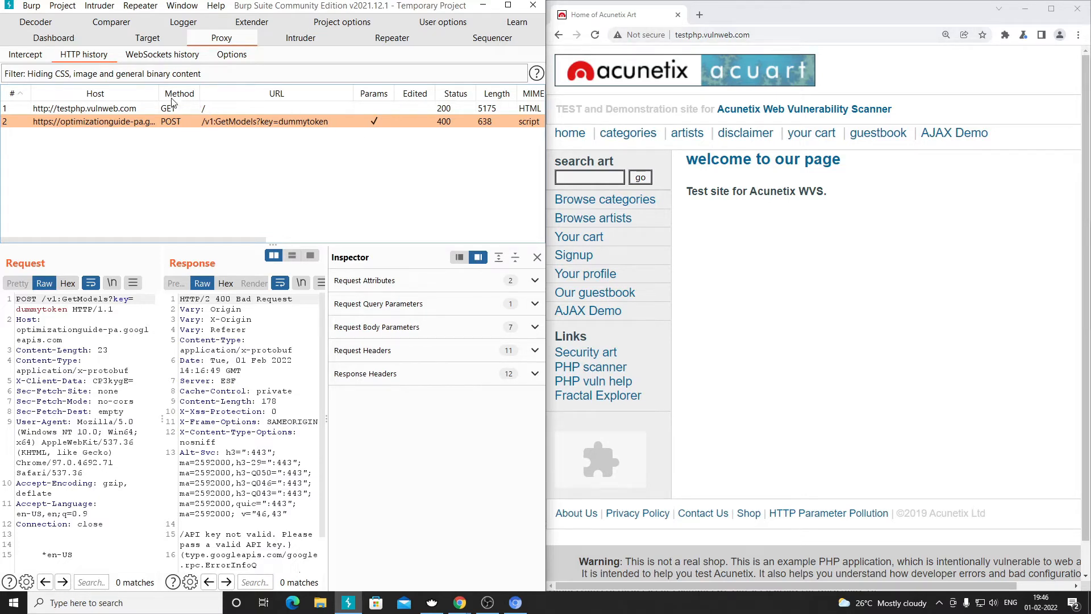
left_click_drag(158, 92, 193, 92)
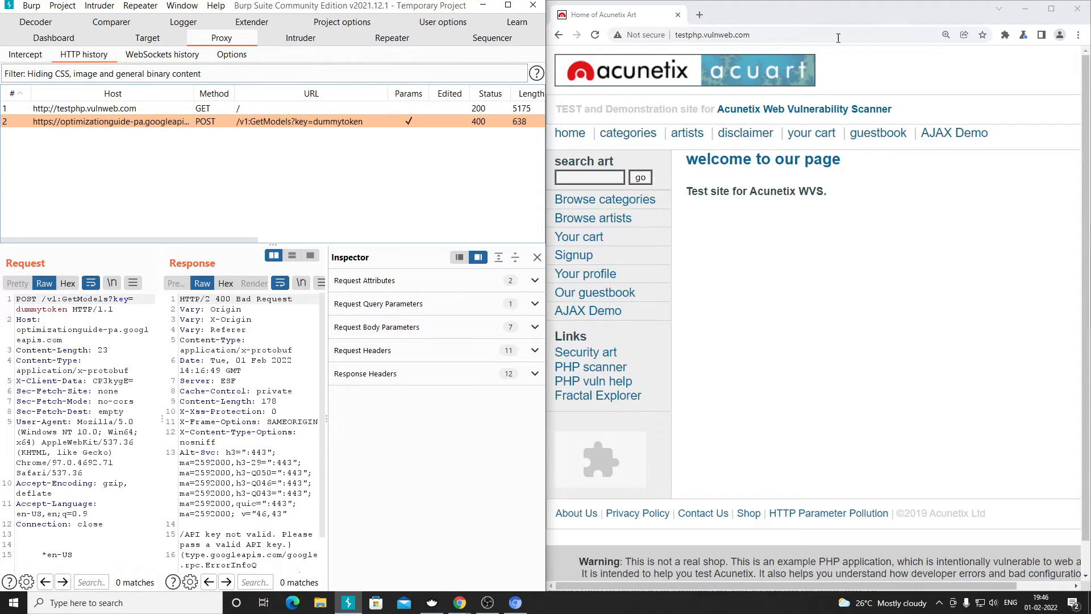
left_click(699, 15)
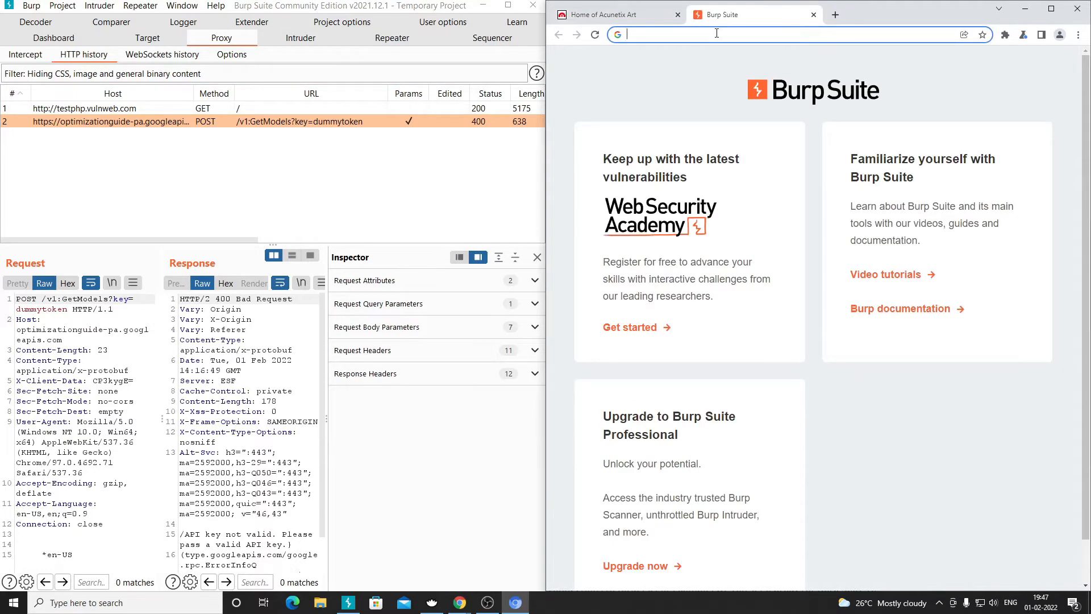
type("google.com")
key("Return")
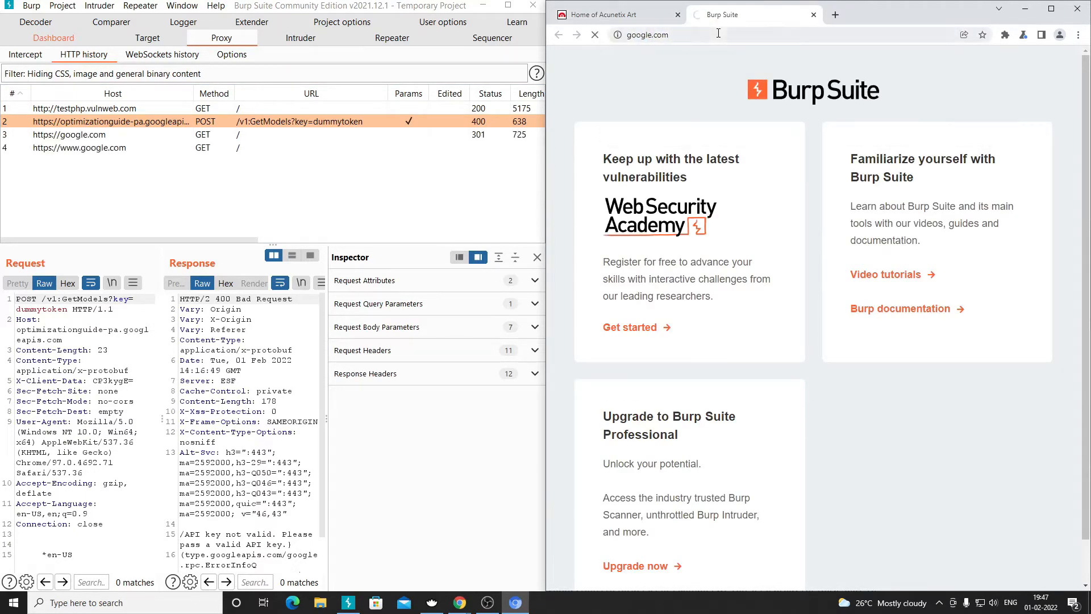
left_click(111, 135)
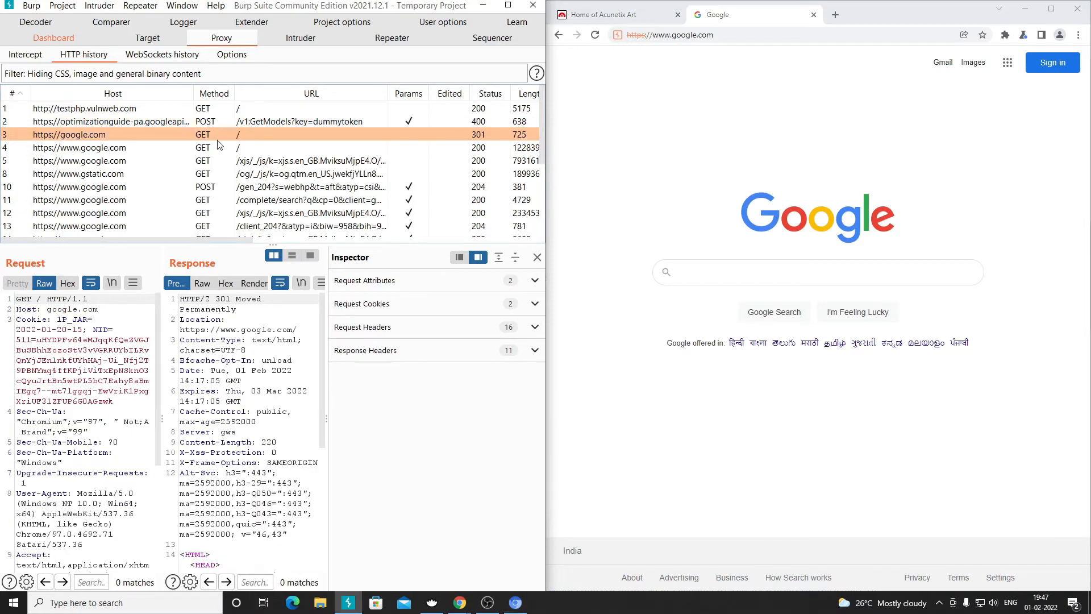
scroll(142, 167, "down", 3)
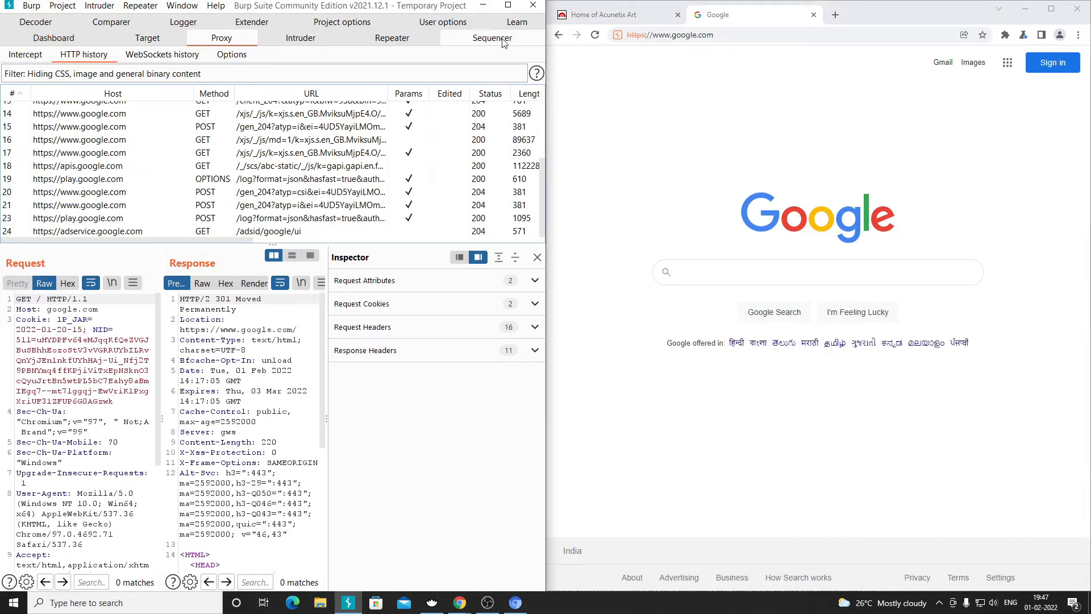
left_click(836, 14)
type("facebook.c")
key("Return")
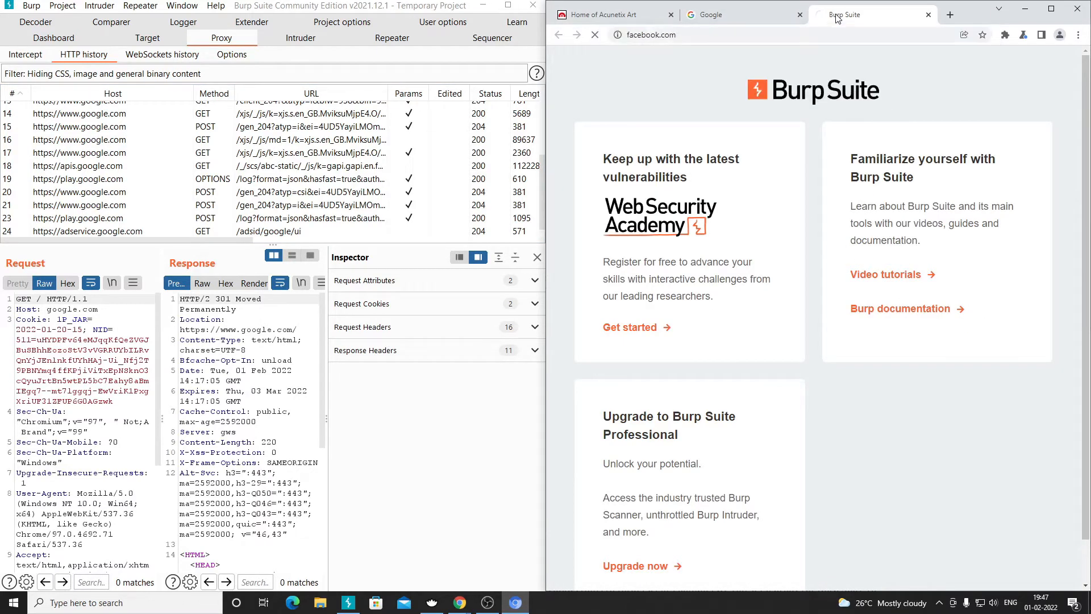
left_click(108, 220)
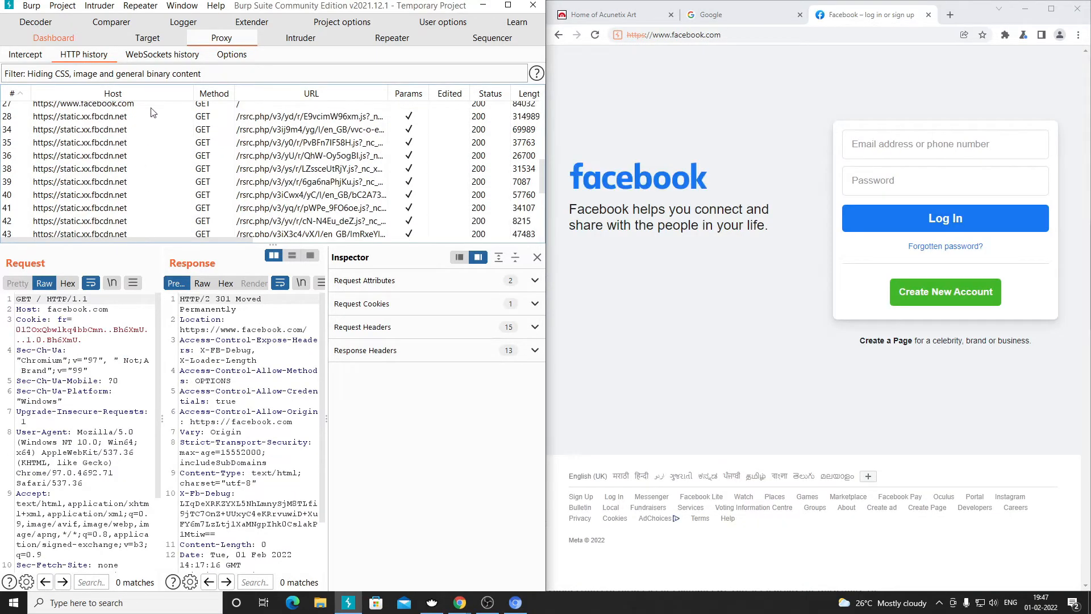
scroll(148, 200, "up", 3)
scroll(142, 214, "down", 3)
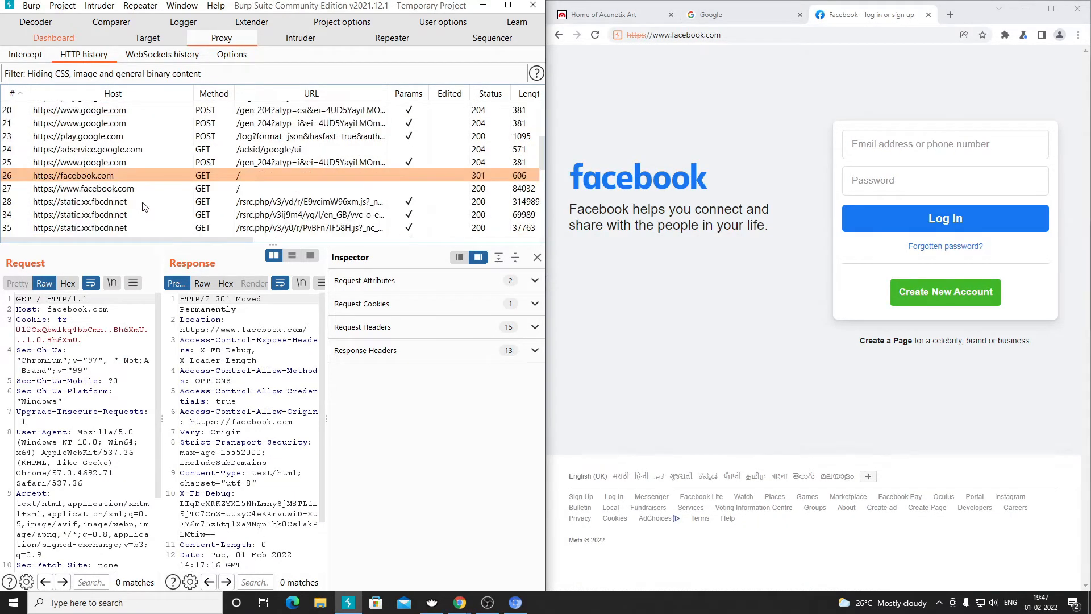
scroll(171, 202, "down", 3)
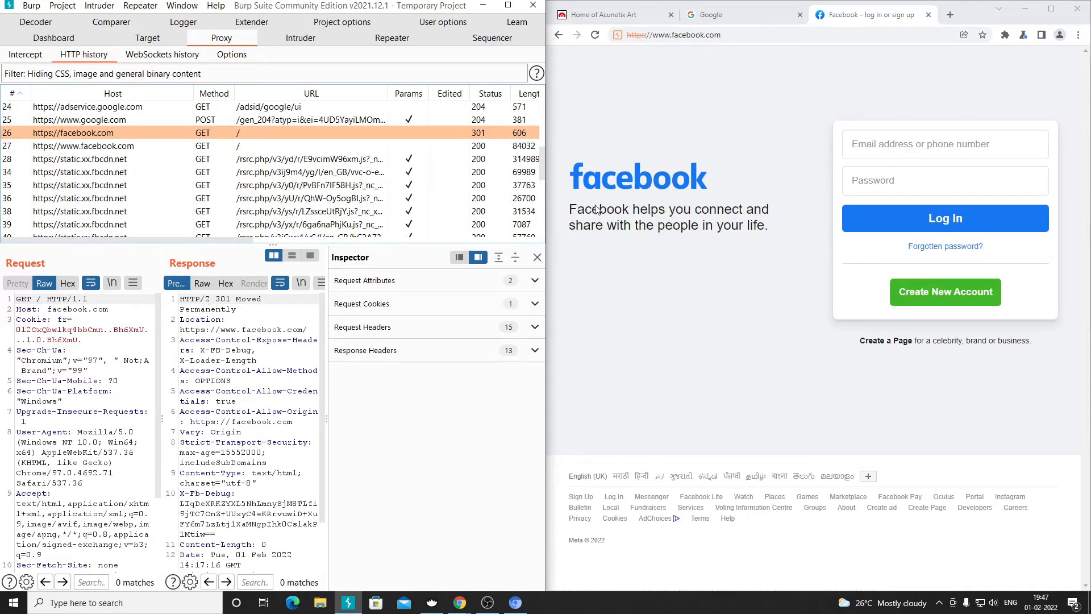
scroll(125, 188, "down", 5)
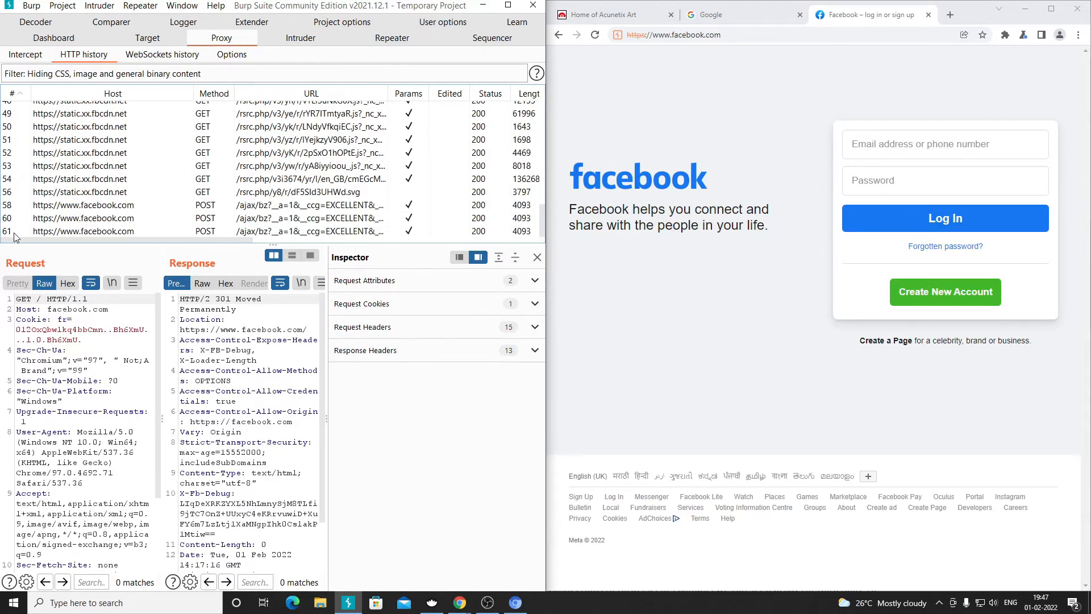
- Restore the Burp window to a smaller size and move it to the left edge
left_click(508, 5)
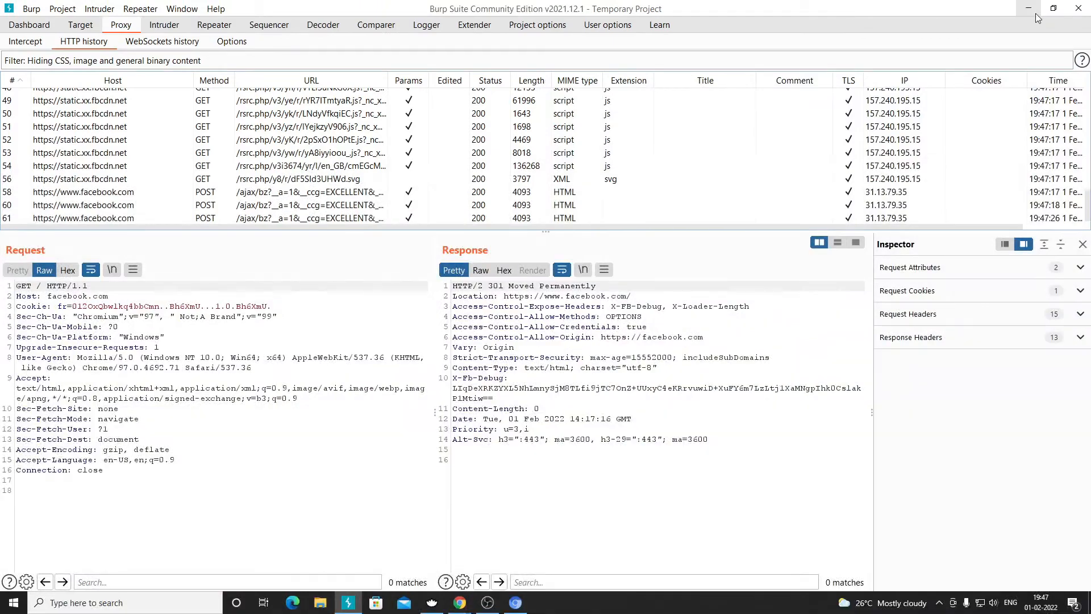
left_click(1053, 8)
left_click_drag(794, 16, 2, 44)
- Check the testphp.vulnweb.com address on the Acunetix tab and scroll HTTP history to the top
left_click(606, 14)
left_click_drag(721, 32, 684, 36)
left_click(697, 34)
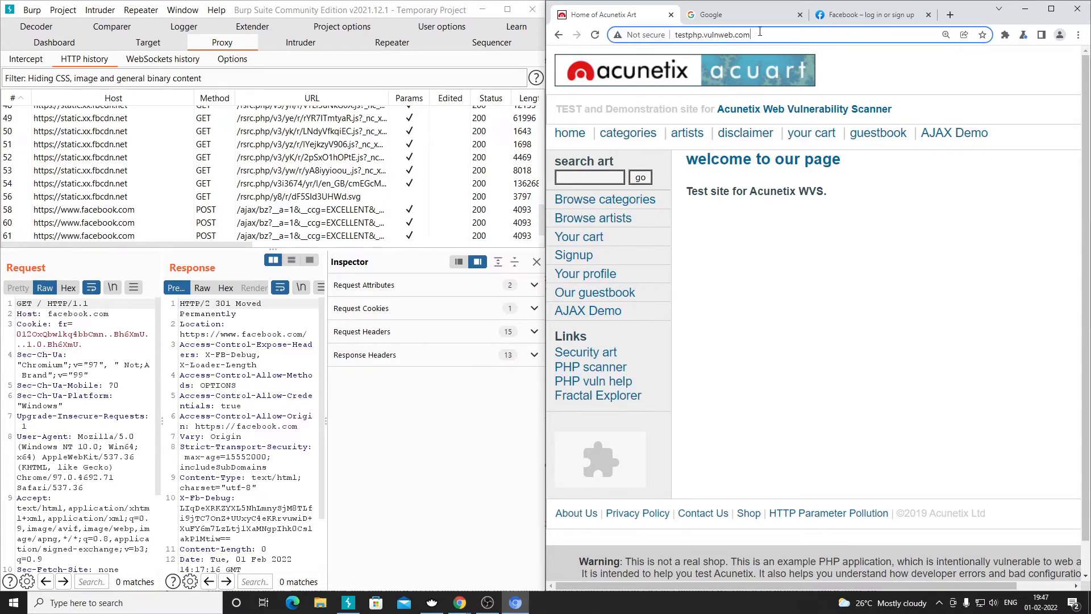
left_click_drag(761, 34, 677, 37)
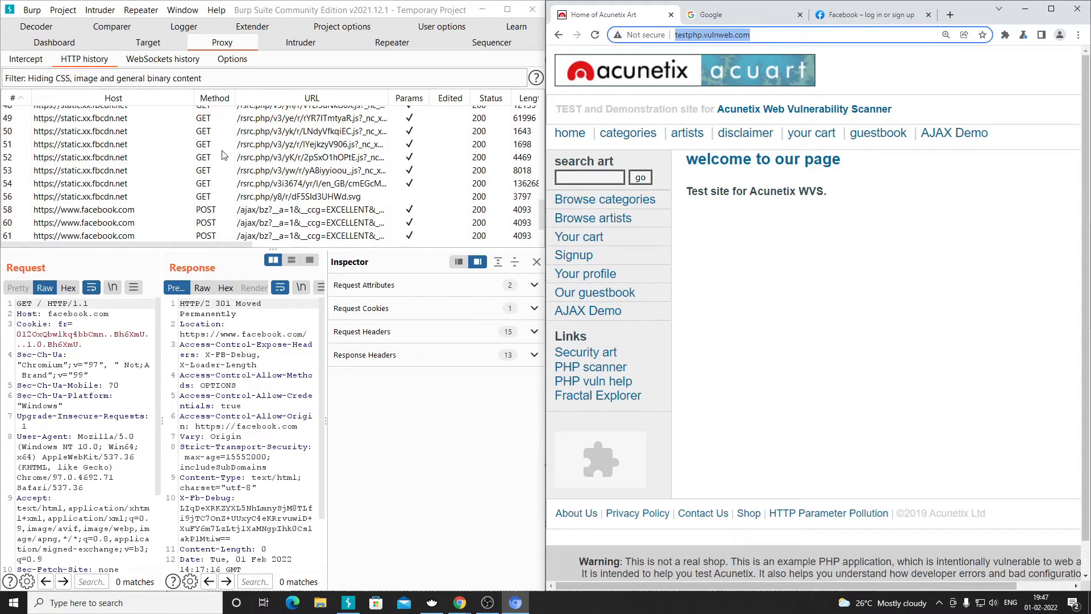
left_click(705, 35)
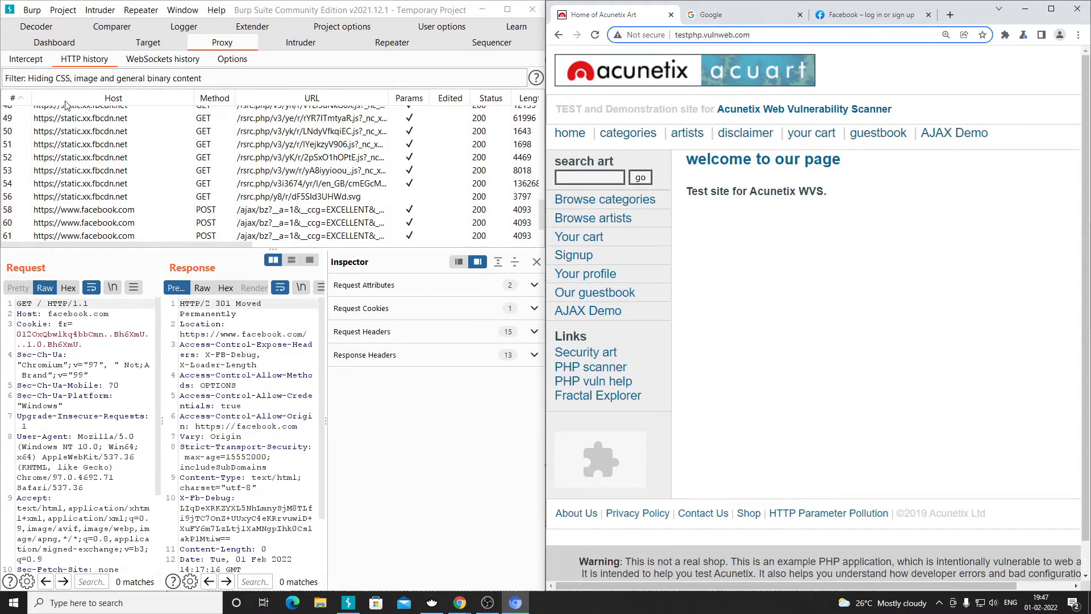
scroll(76, 172, "up", 10)
scroll(76, 172, "up", 1)
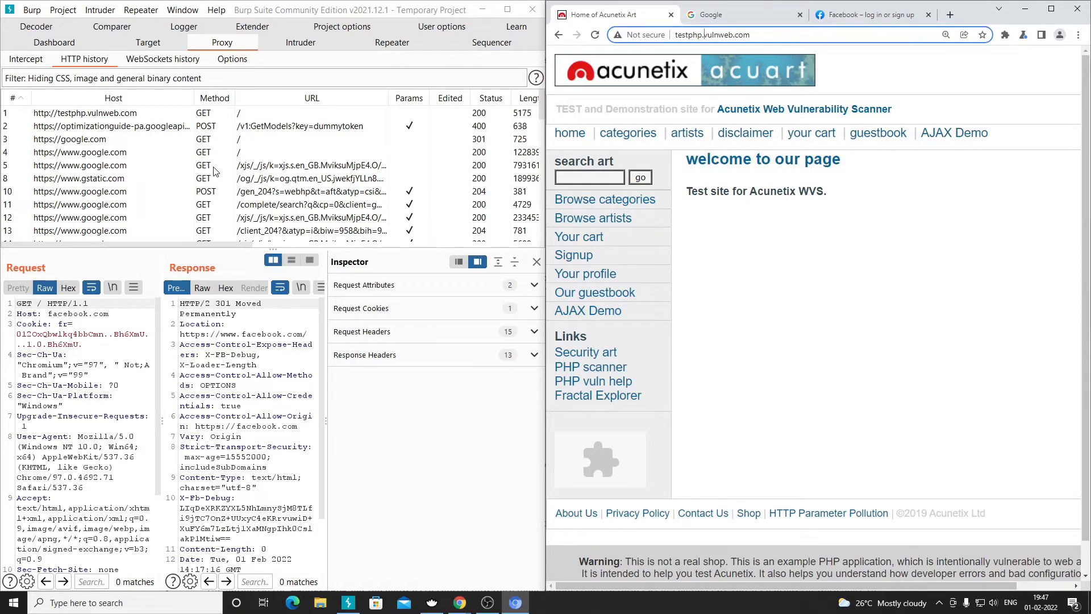
- Check the Google and Facebook tabs, return to the Acunetix site, and maximize Burp
left_click(762, 19)
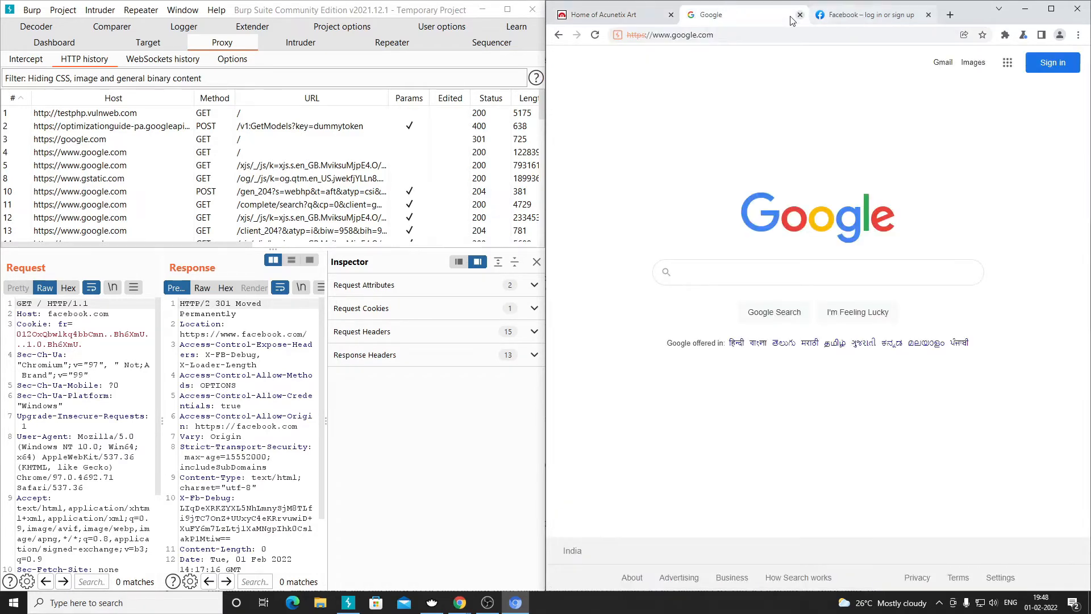
left_click(912, 17)
left_click(601, 19)
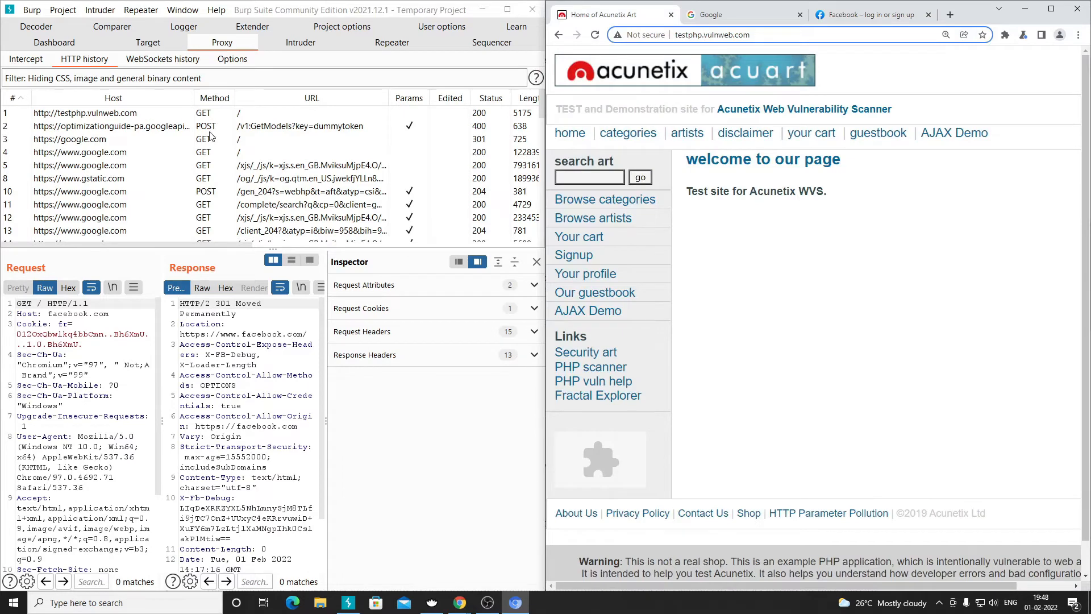
left_click(508, 14)
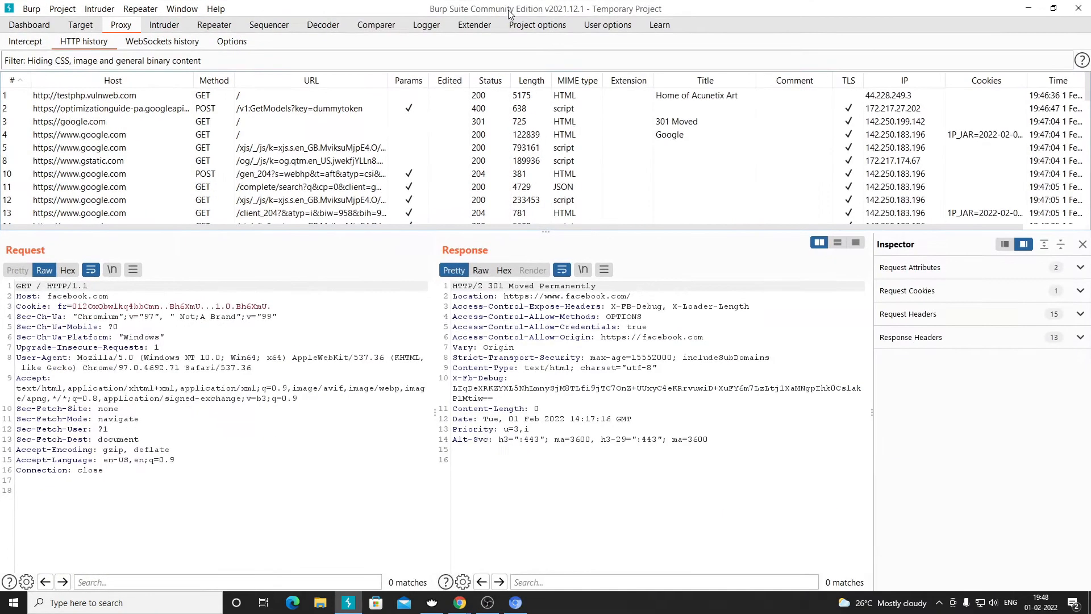
- Open Target > Site map, enlarge its request table, and expand testphp.vulnweb.com
left_click(72, 28)
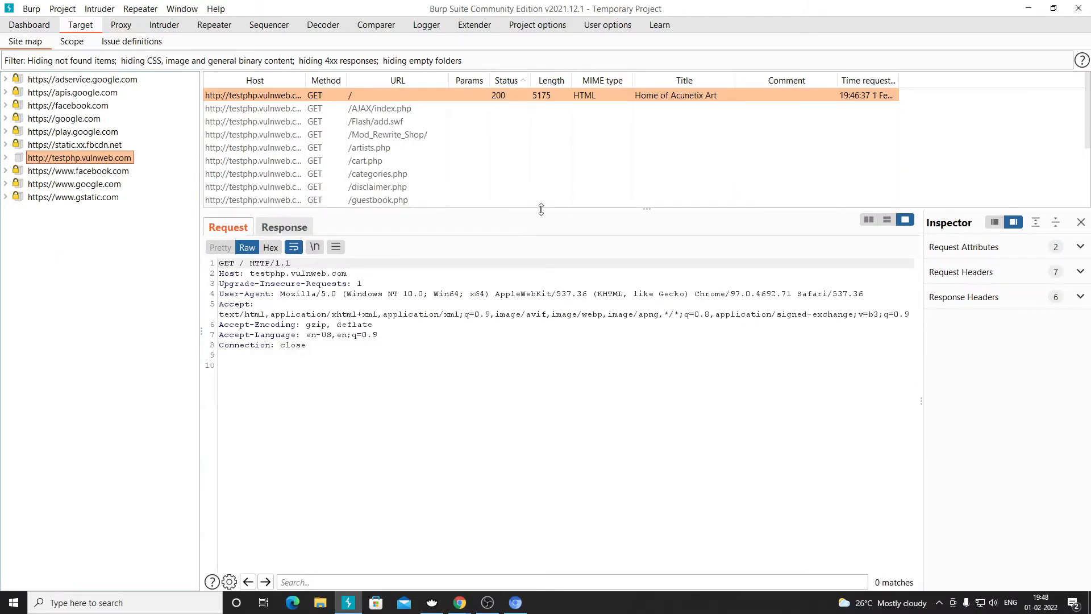
left_click_drag(541, 210, 514, 299)
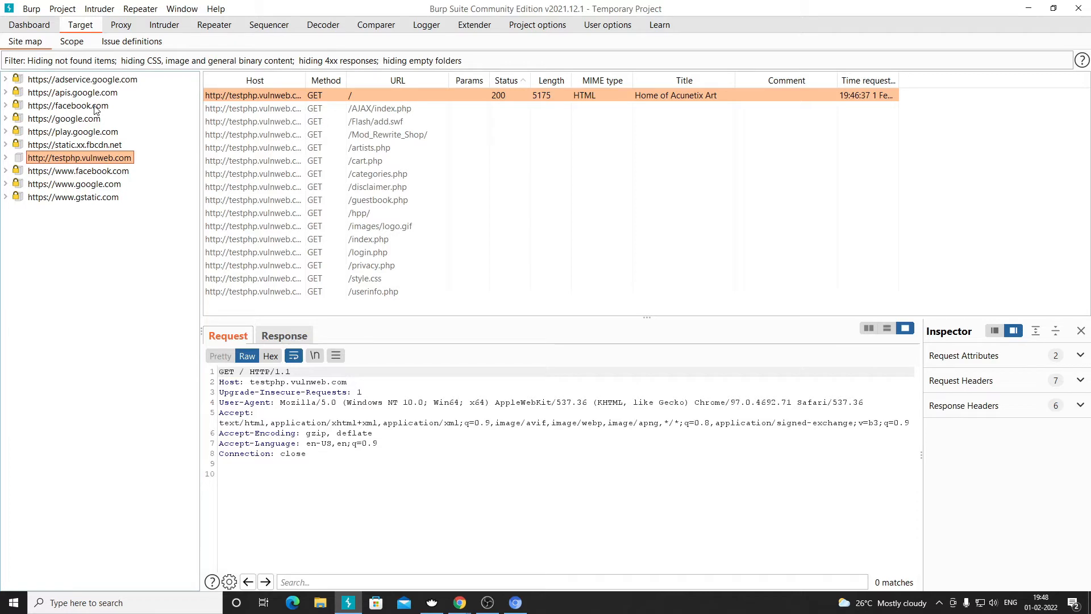
left_click(6, 158)
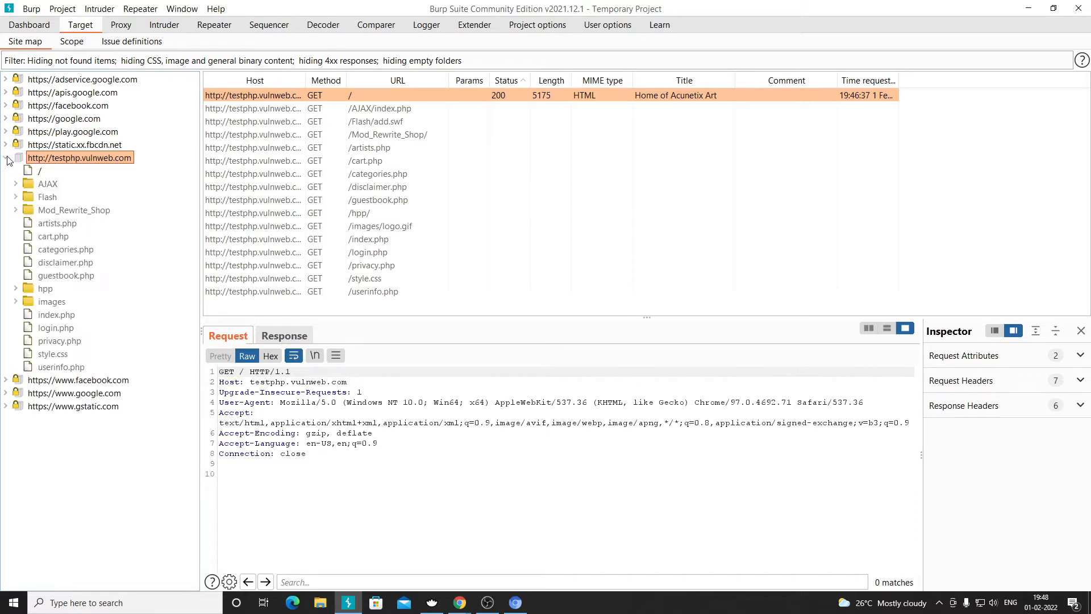
- Inspect AJAX, Flash, Mod_Rewrite_Shop and the artists.php through login.php requests, then return to the Dashboard
left_click(44, 185)
left_click(48, 199)
left_click(56, 212)
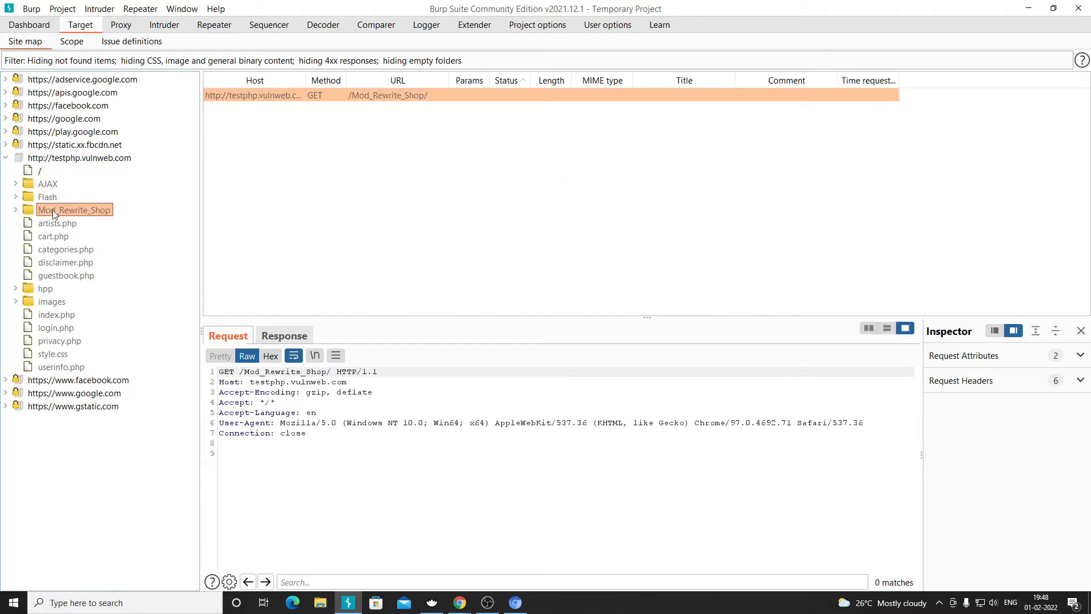
left_click(48, 227)
left_click(51, 238)
left_click(53, 250)
left_click(57, 263)
left_click(62, 275)
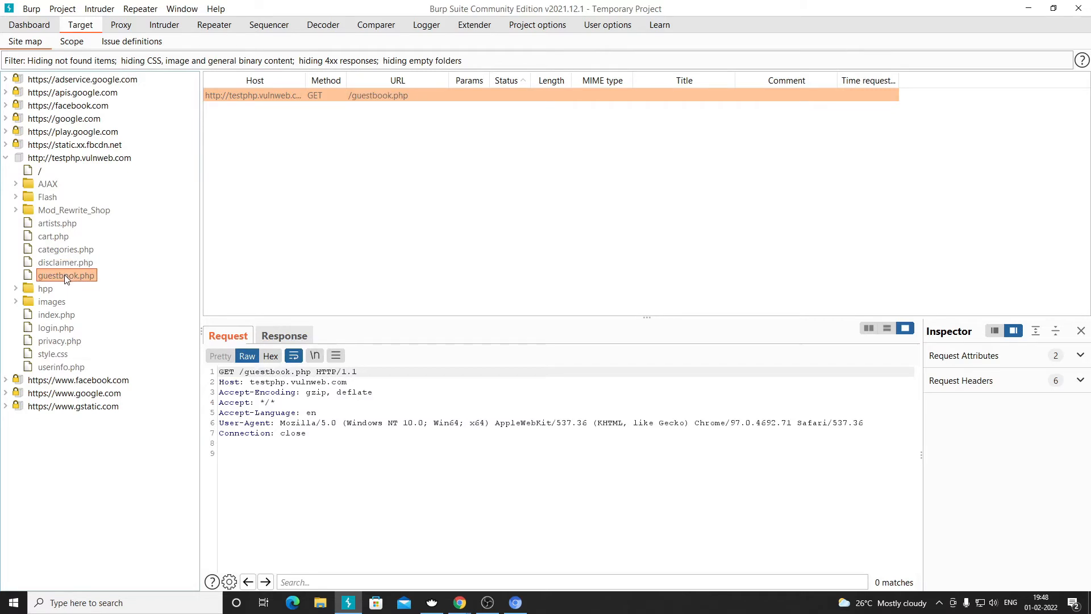
left_click(54, 315)
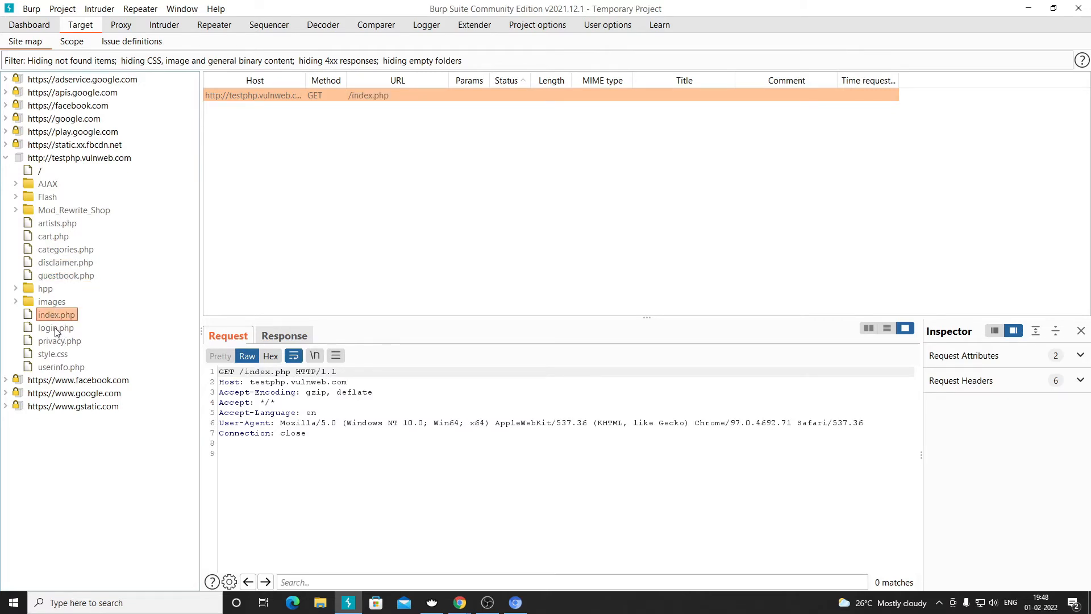
left_click(60, 330)
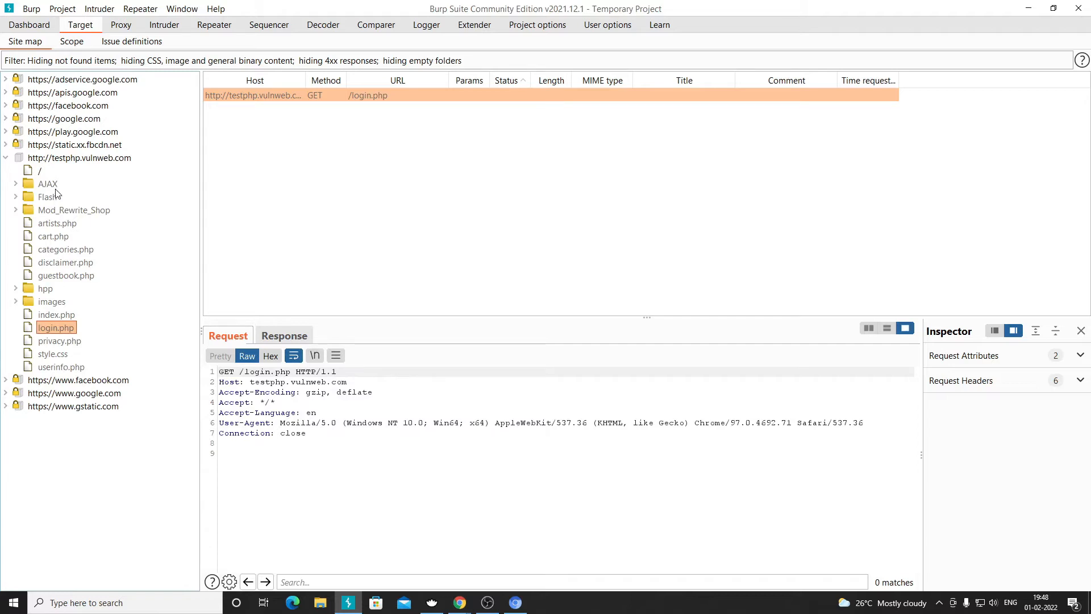
left_click(38, 27)
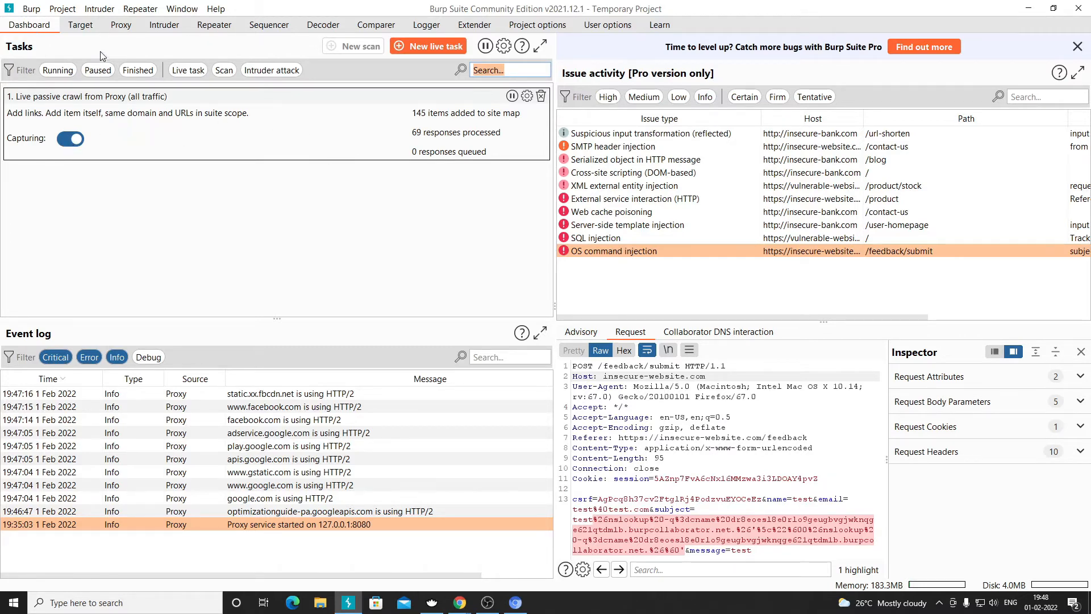
- View the testphp.vulnweb.com pages and GET /login.php in Target > Site map, then check the Dashboard
left_click(80, 25)
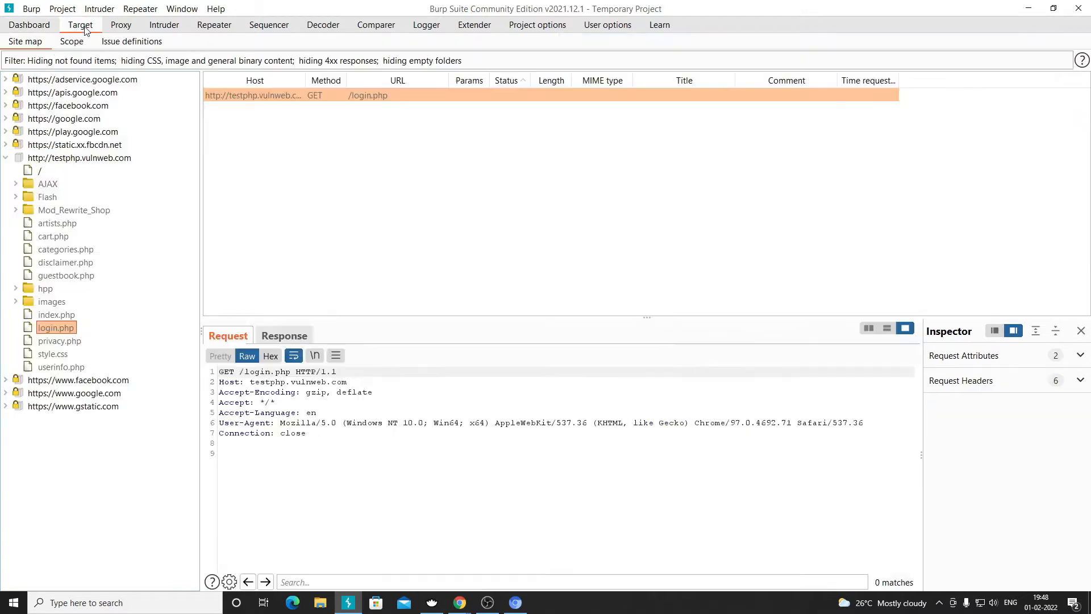
left_click(29, 24)
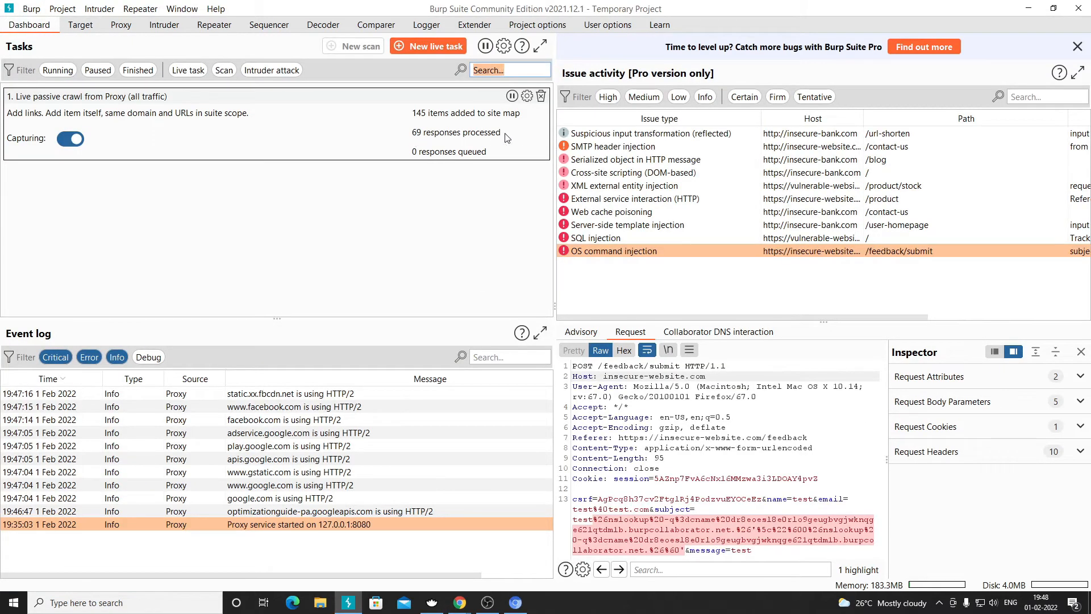
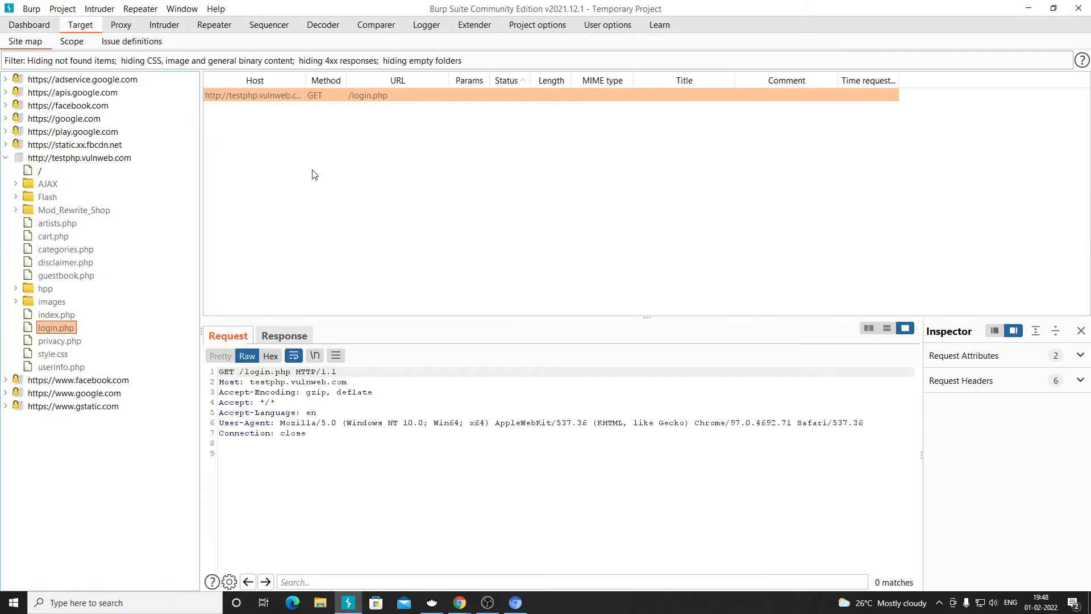
- Show the testphp.vulnweb.com requests, widen the Host and Method columns, and inspect /AJAX/index.php and /images/logo.gif
left_click(7, 158)
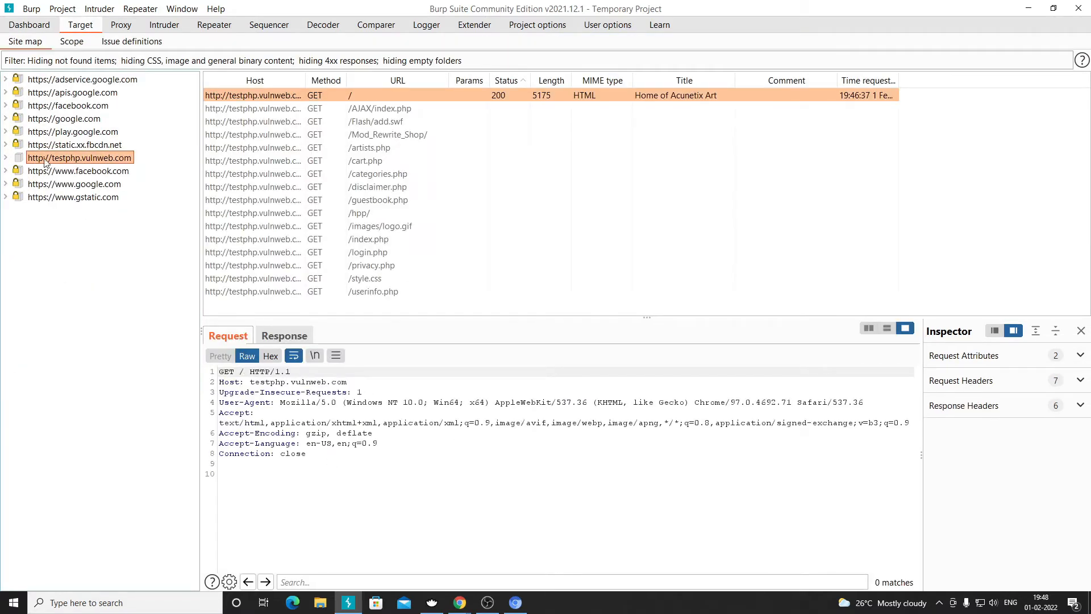
left_click(91, 146)
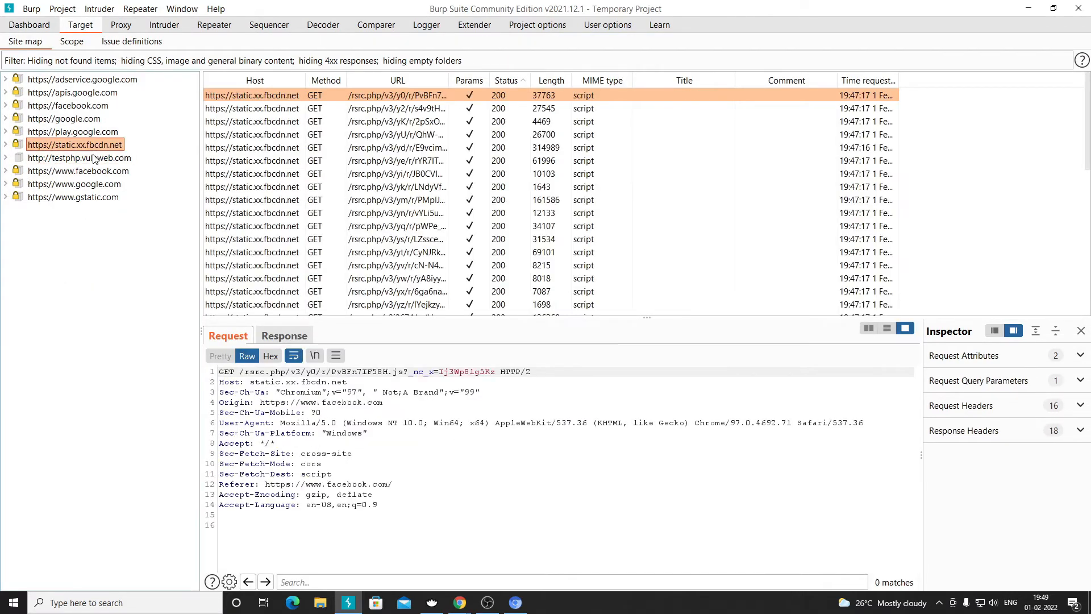
left_click(97, 160)
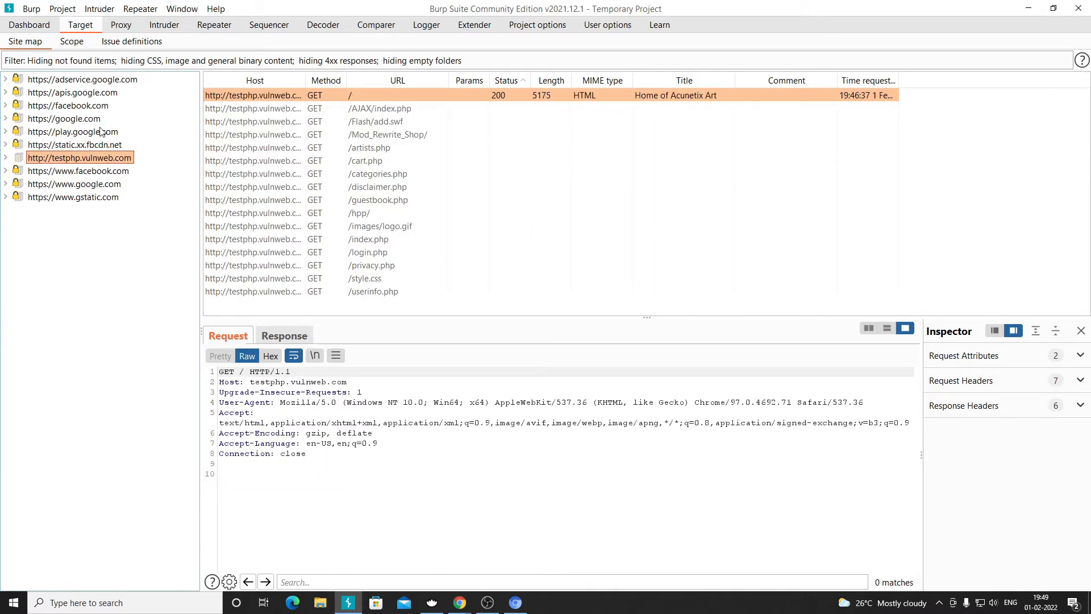
left_click_drag(305, 80, 538, 85)
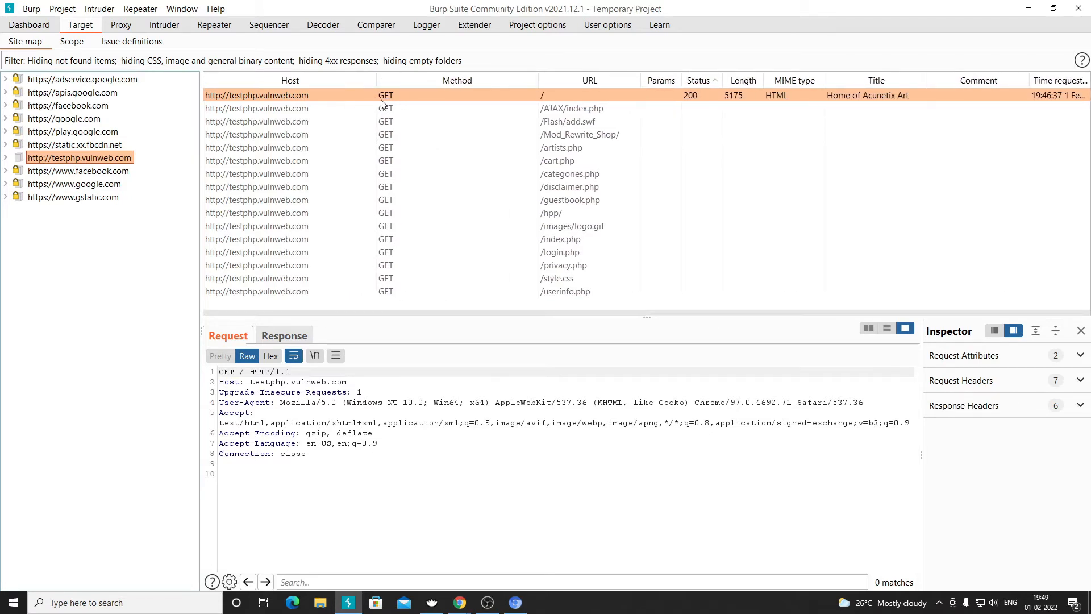
left_click(307, 109)
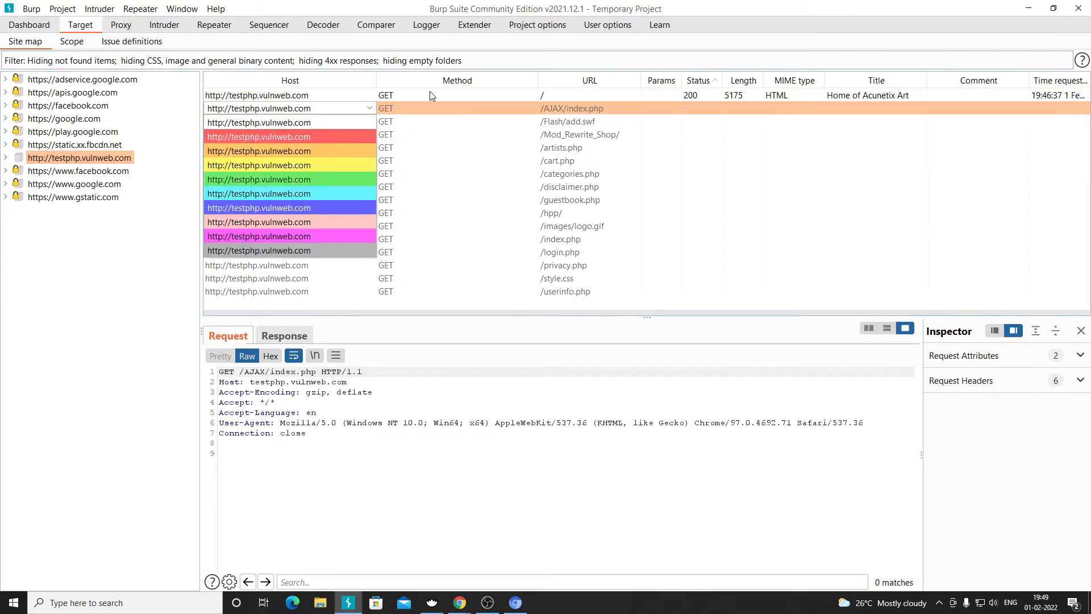
left_click(482, 226)
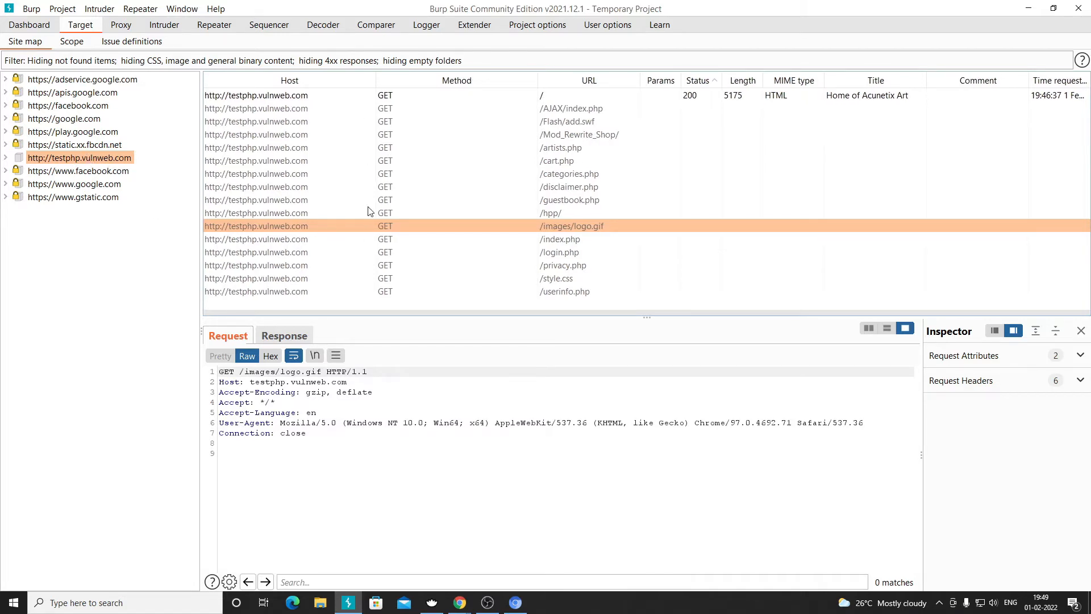
- Look over the google.com and facebook.com requests, then return to testphp.vulnweb.com
left_click(74, 122)
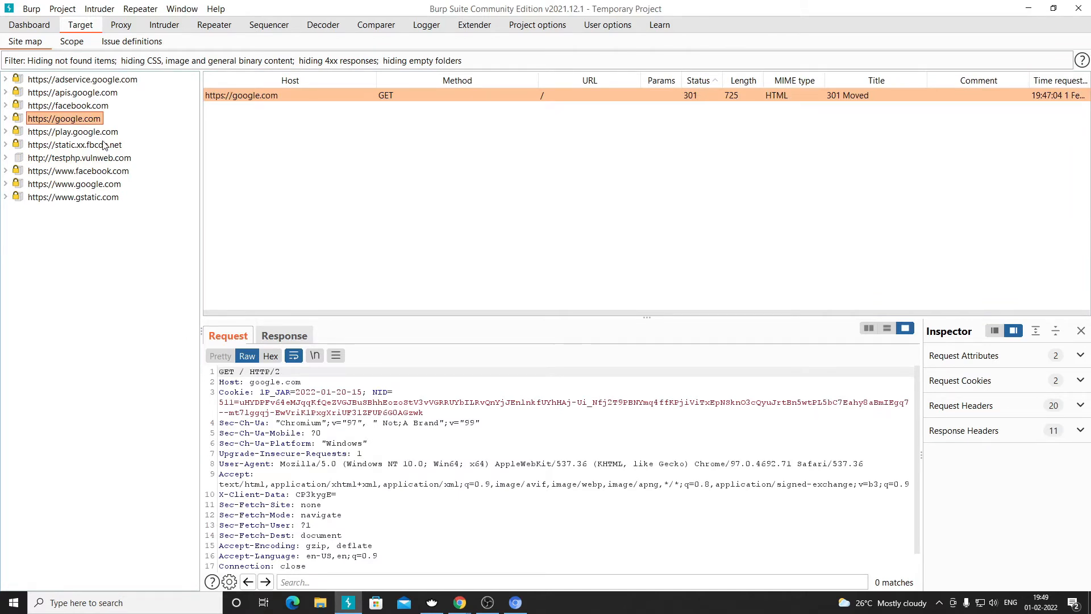
left_click(76, 106)
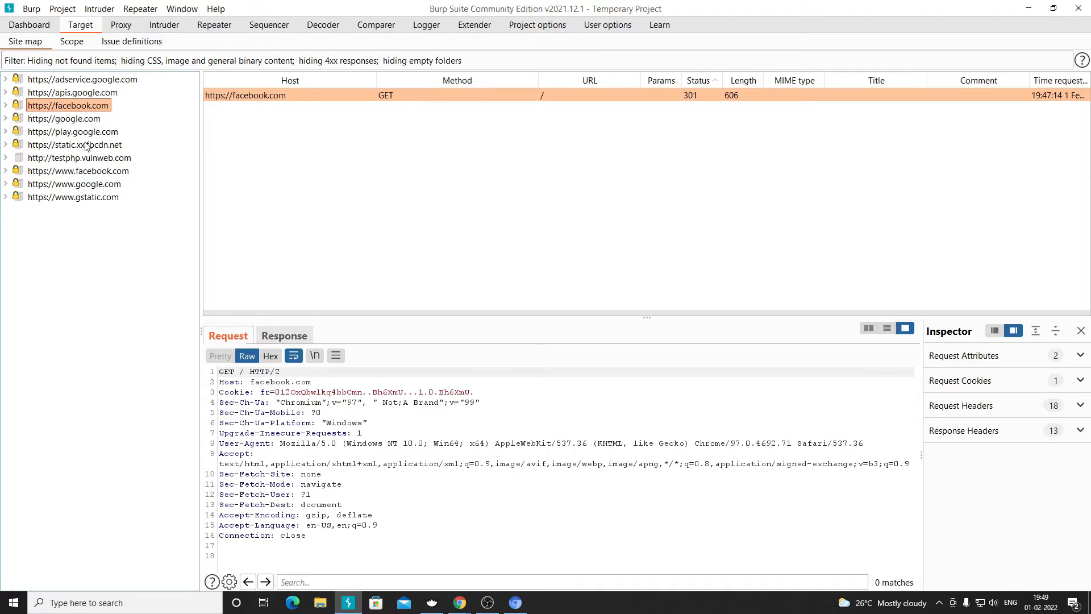
left_click(83, 159)
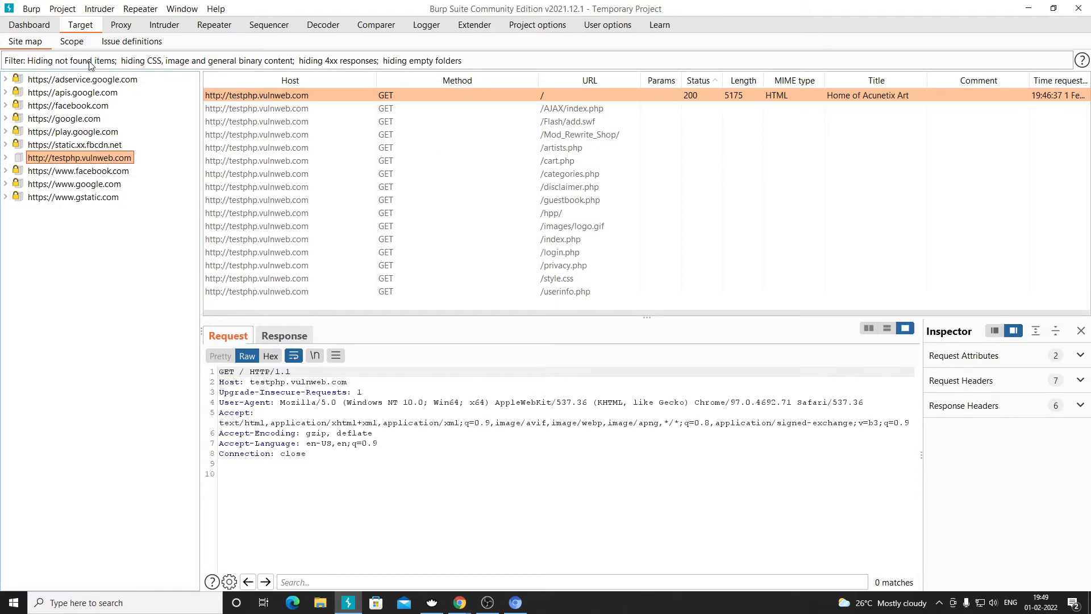
- Select the root / and /AJAX/index.php requests in the site map, dismissing the actions menu
right_click(268, 95)
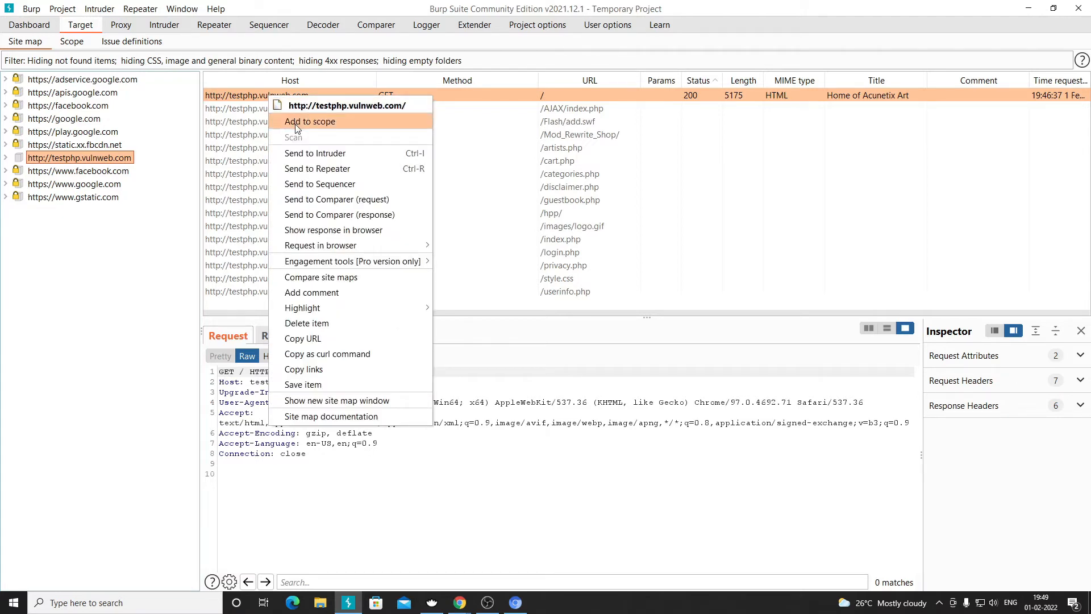
key("Escape")
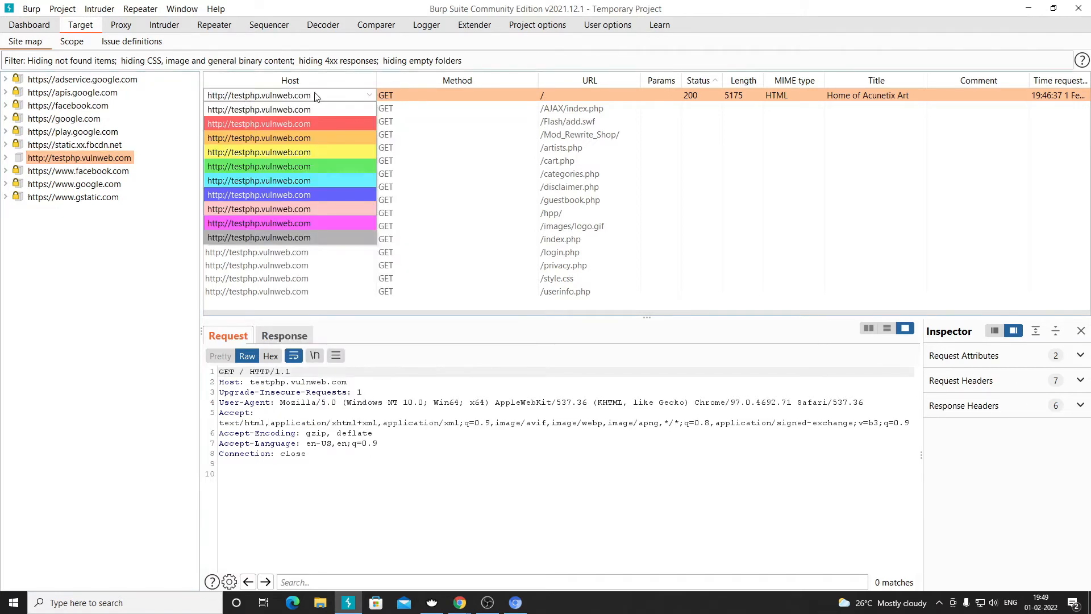
key("Down")
key("Down")
left_click(281, 100)
left_click(460, 96)
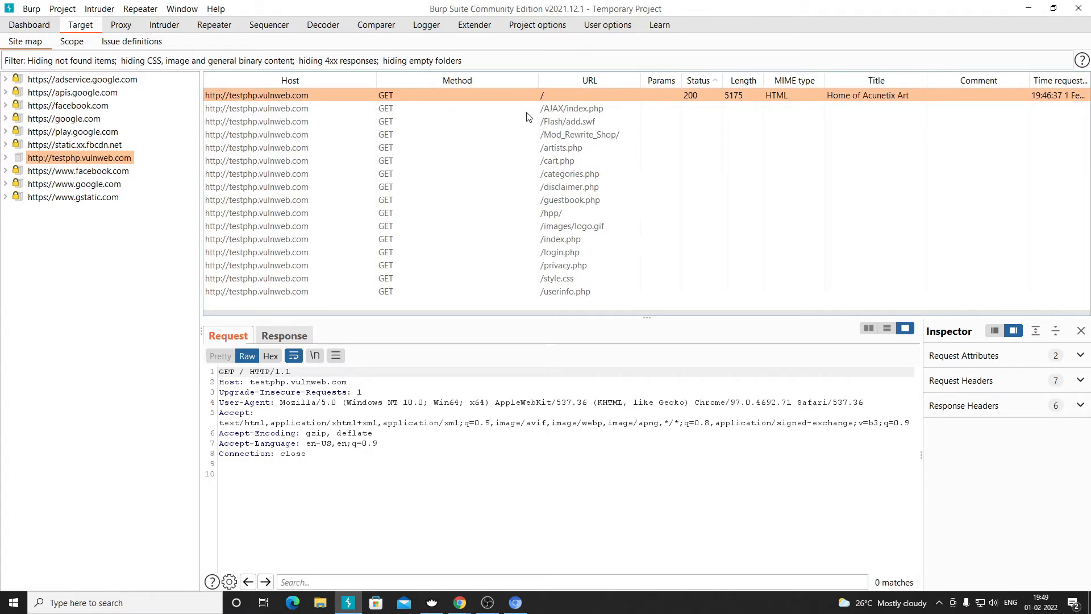
left_click(295, 112)
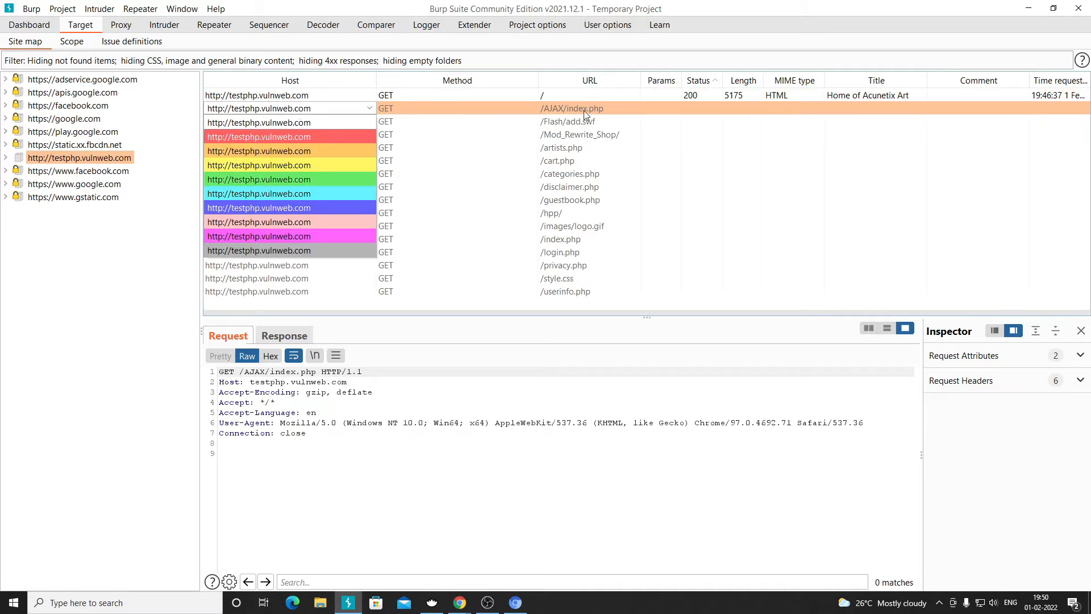
left_click(324, 121)
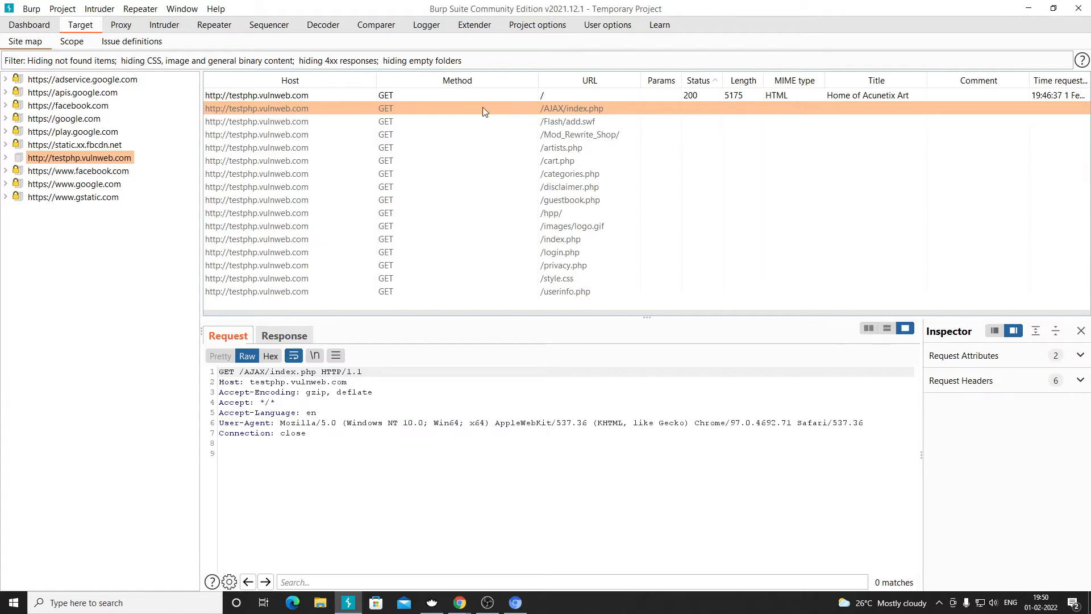
double_click(289, 96)
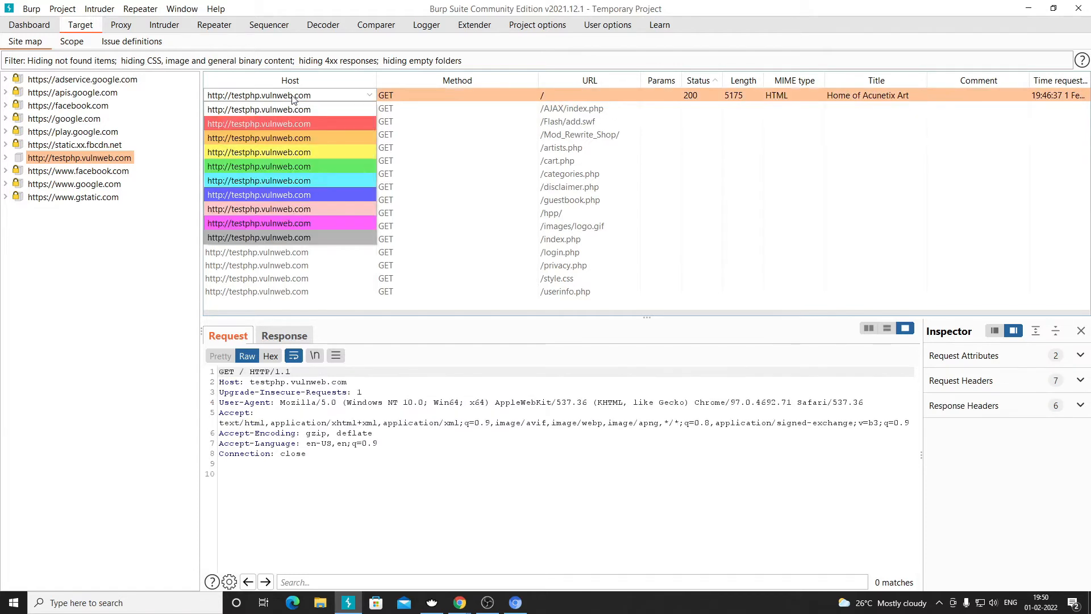
left_click(530, 94)
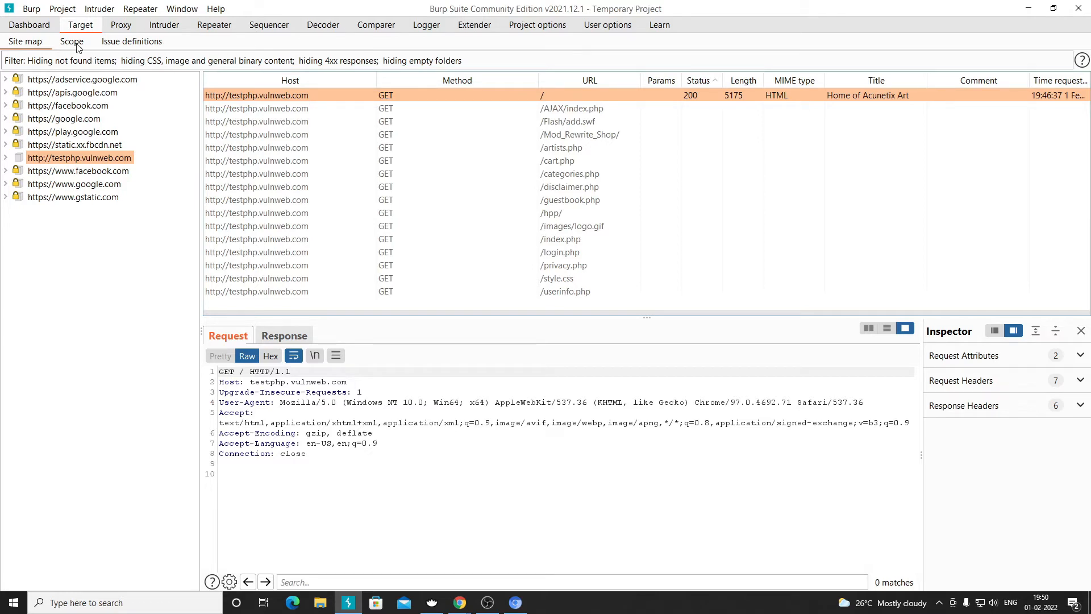
- Bring up the root request's highlight colours, then go to Proxy > HTTP history
right_click(266, 95)
left_click(232, 97)
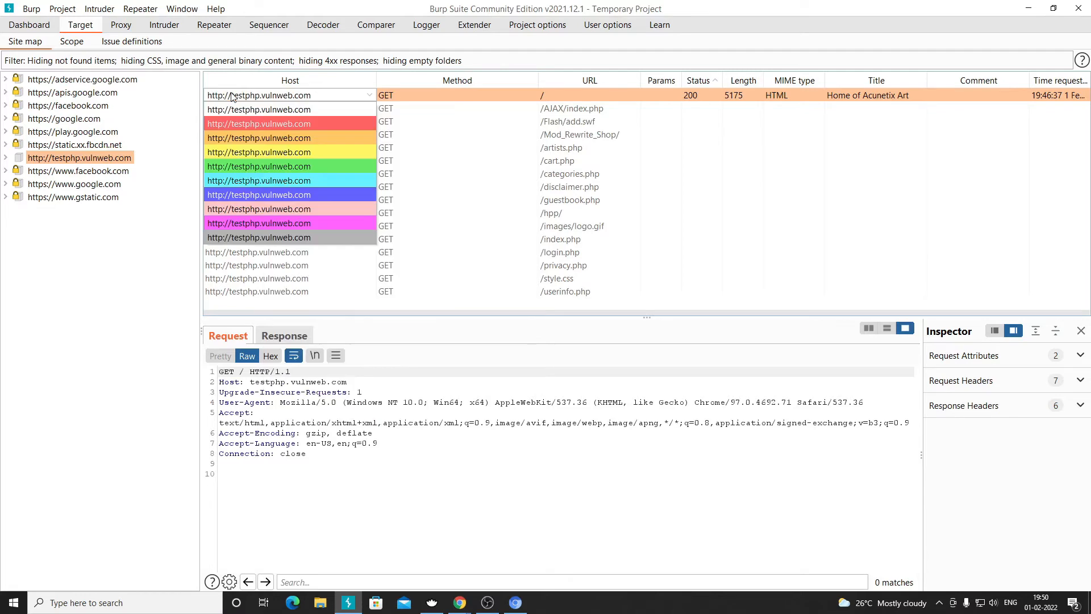
left_click(117, 26)
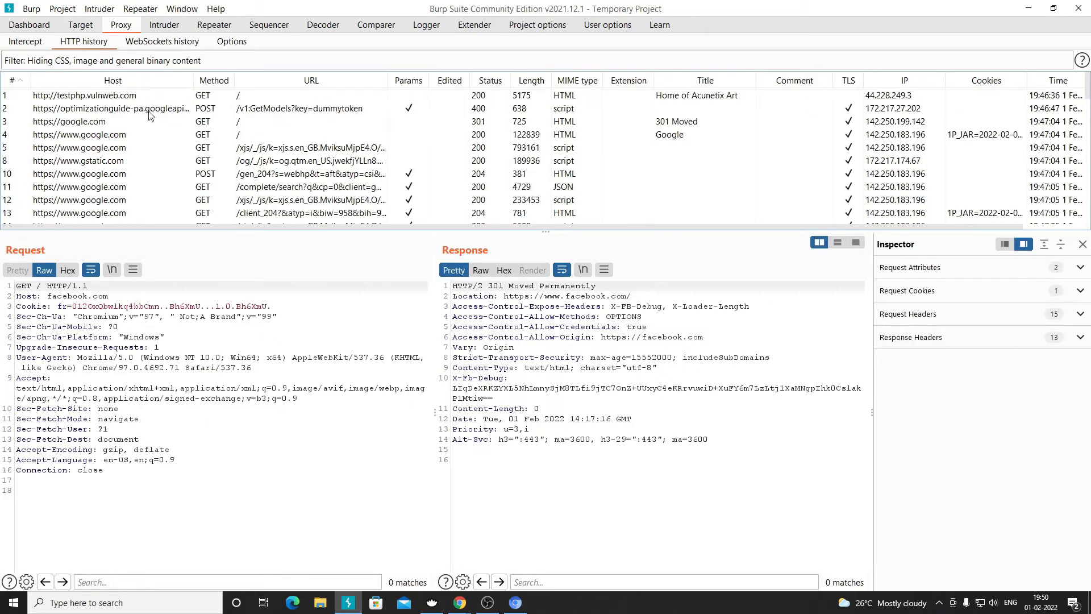
- Add testphp.vulnweb.com to scope from its history row and confirm no logging of out-of-scope traffic
left_click(94, 96)
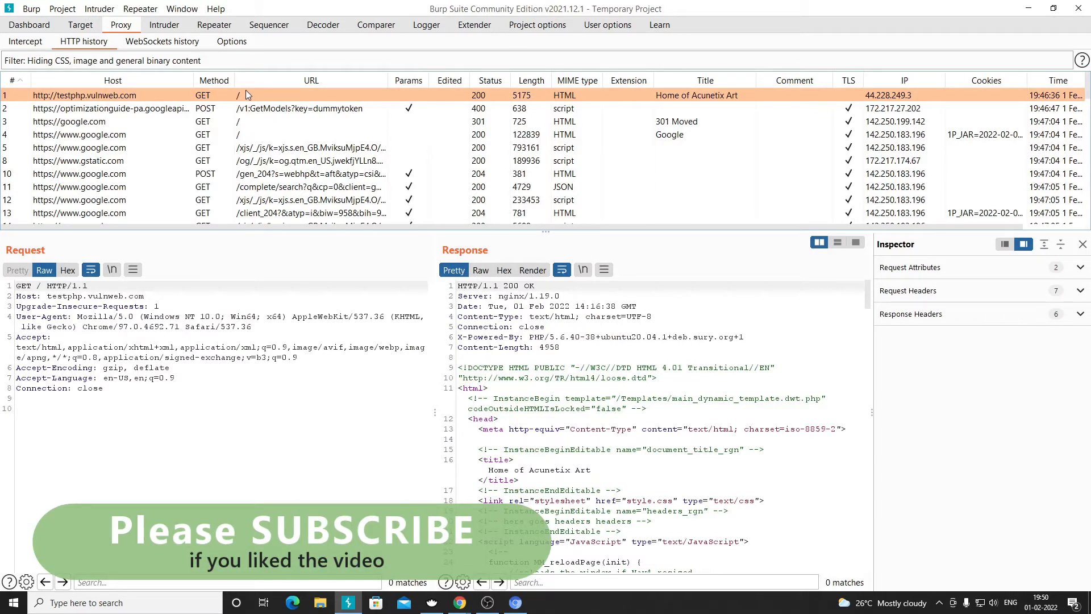
right_click(137, 95)
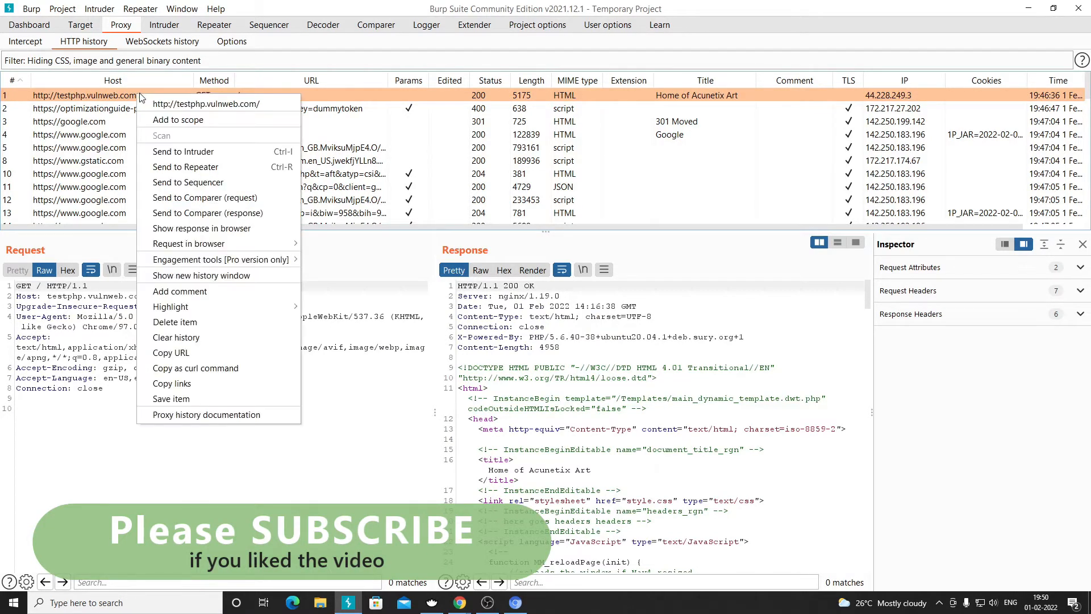
left_click(107, 97)
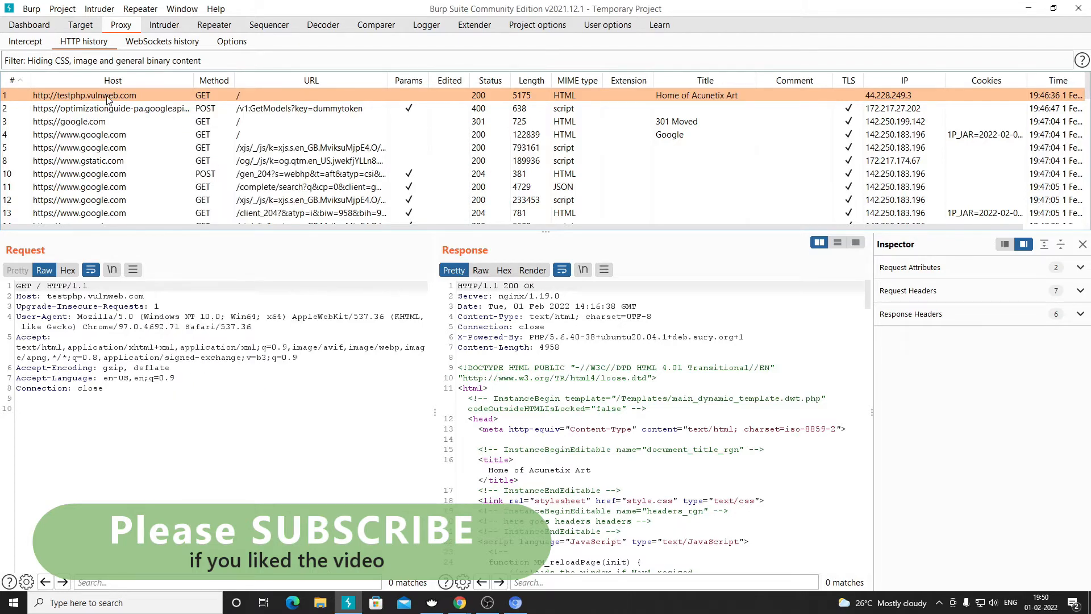
right_click(104, 96)
left_click(82, 95)
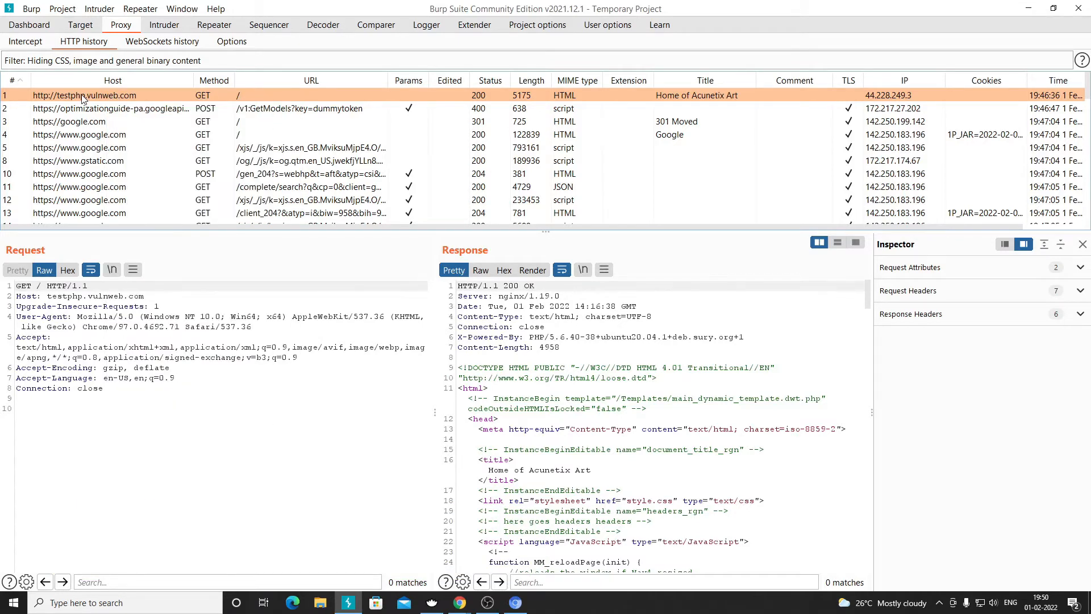
right_click(83, 97)
left_click(113, 120)
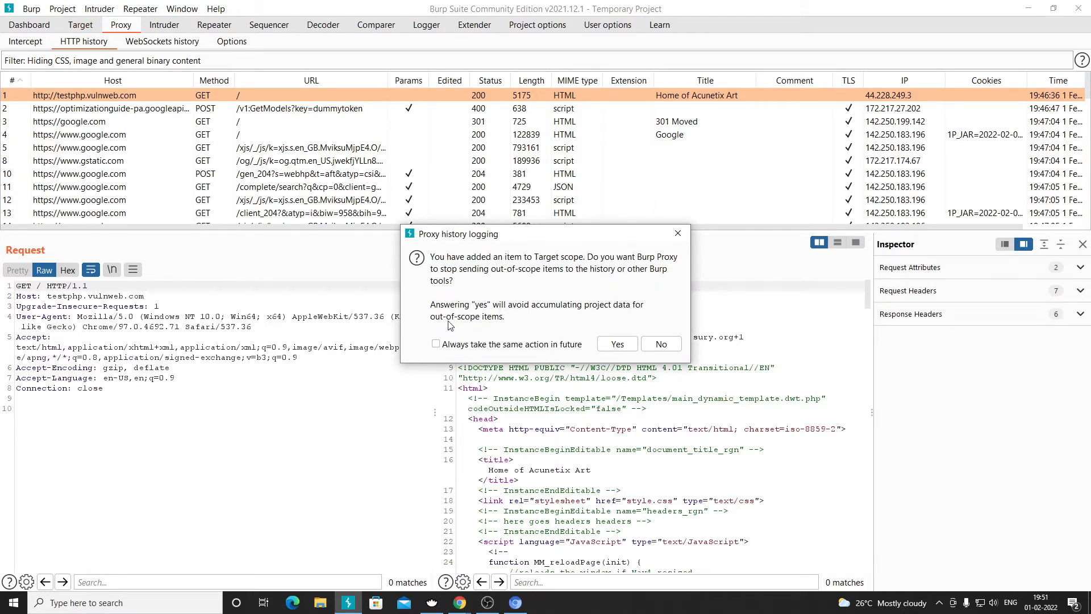
left_click(621, 347)
left_click(607, 345)
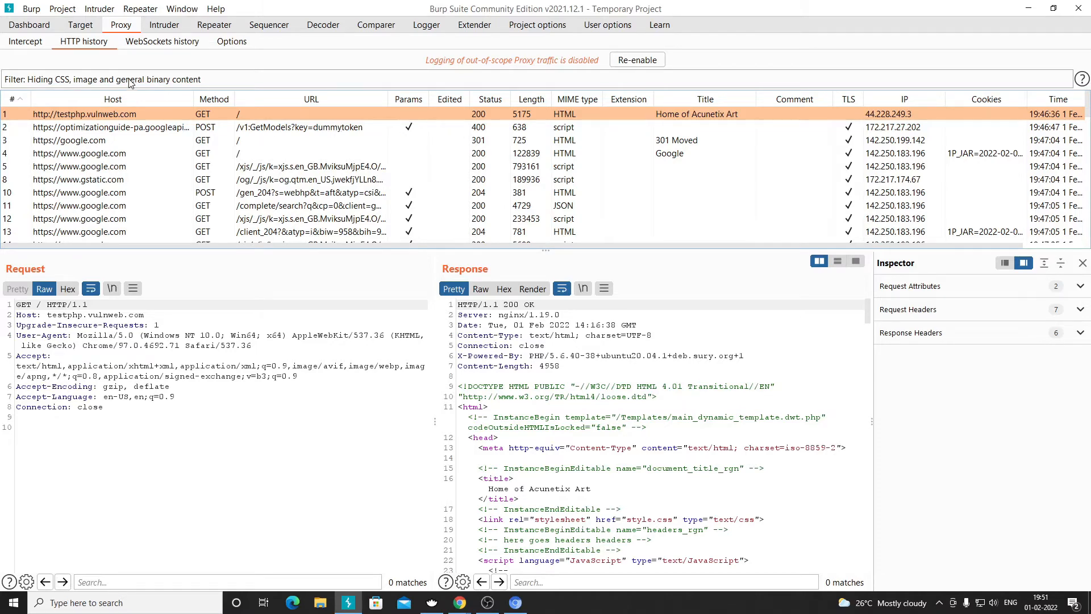
- Edit the testphp.vulnweb.com prefix in Target > Scope, selecting its URL, then bring the browser forward
left_click(83, 28)
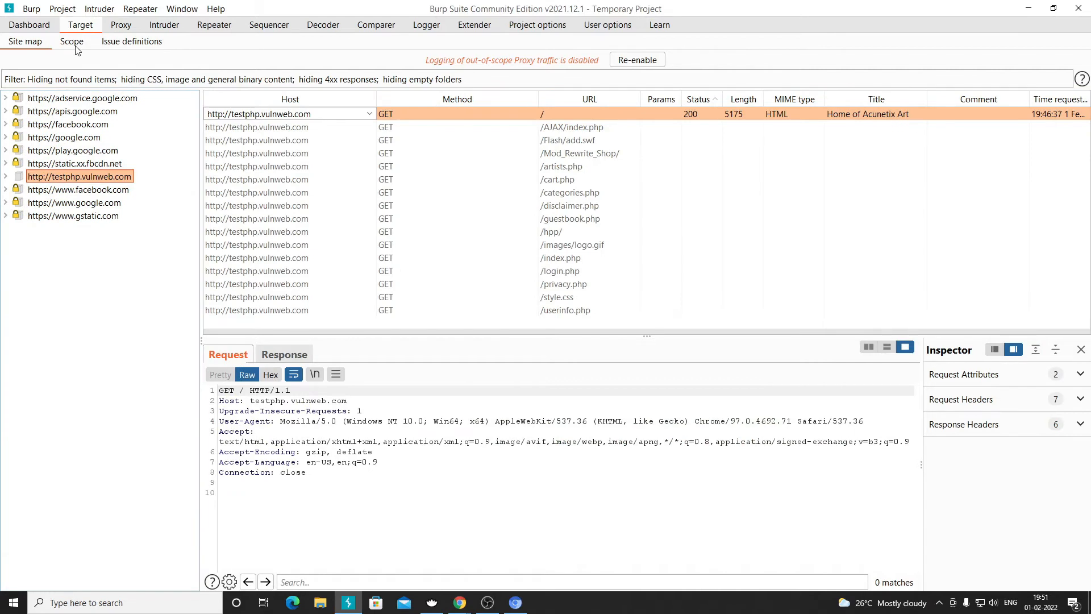
left_click(76, 45)
left_click(185, 165)
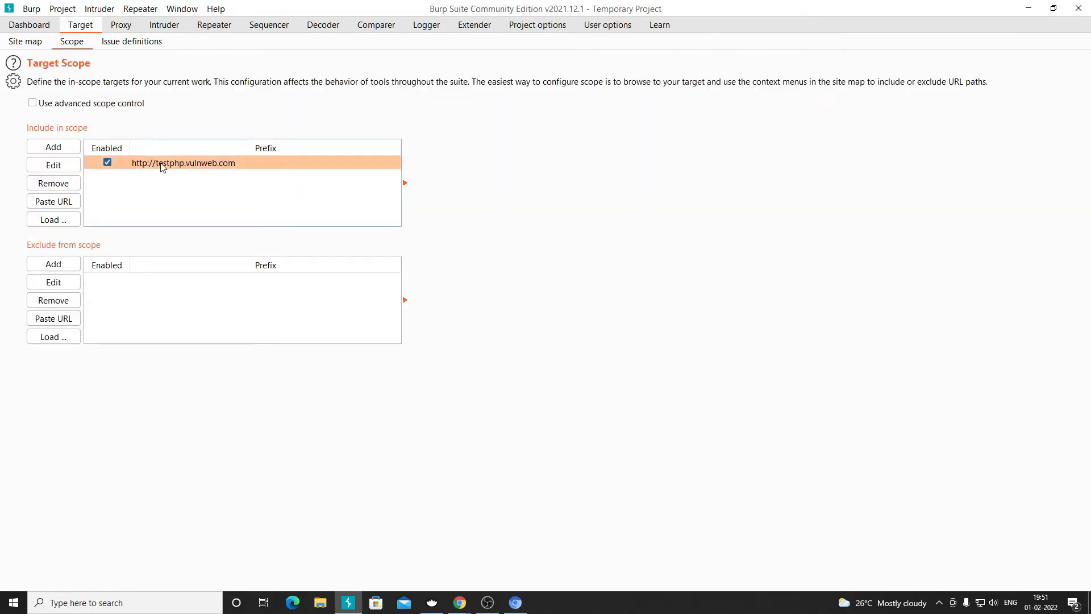
left_click(54, 166)
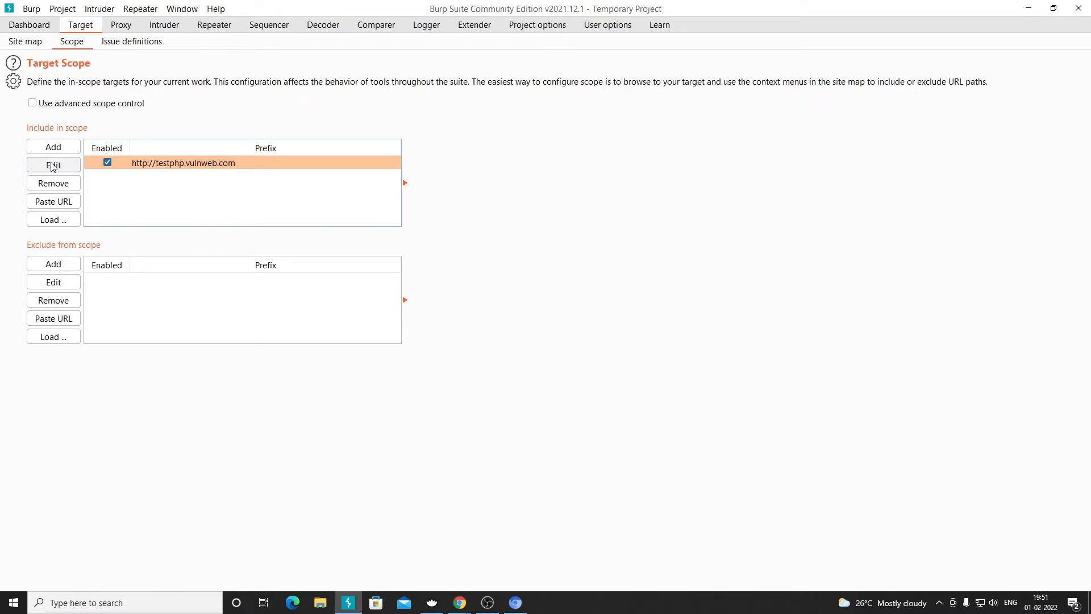
left_click(519, 294)
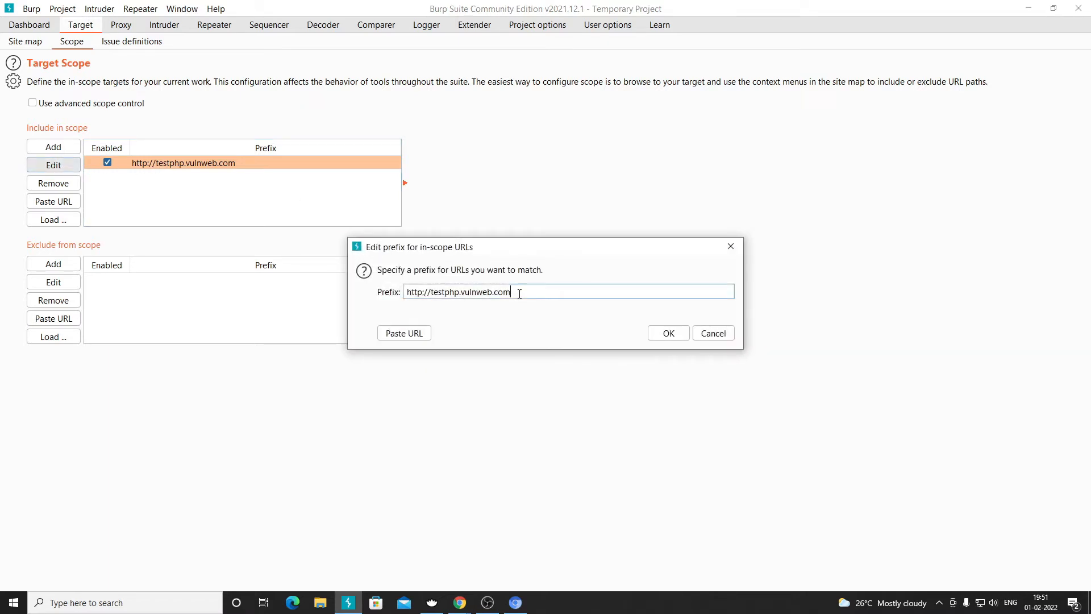
left_click_drag(533, 292, 420, 294)
key("ctrl+c")
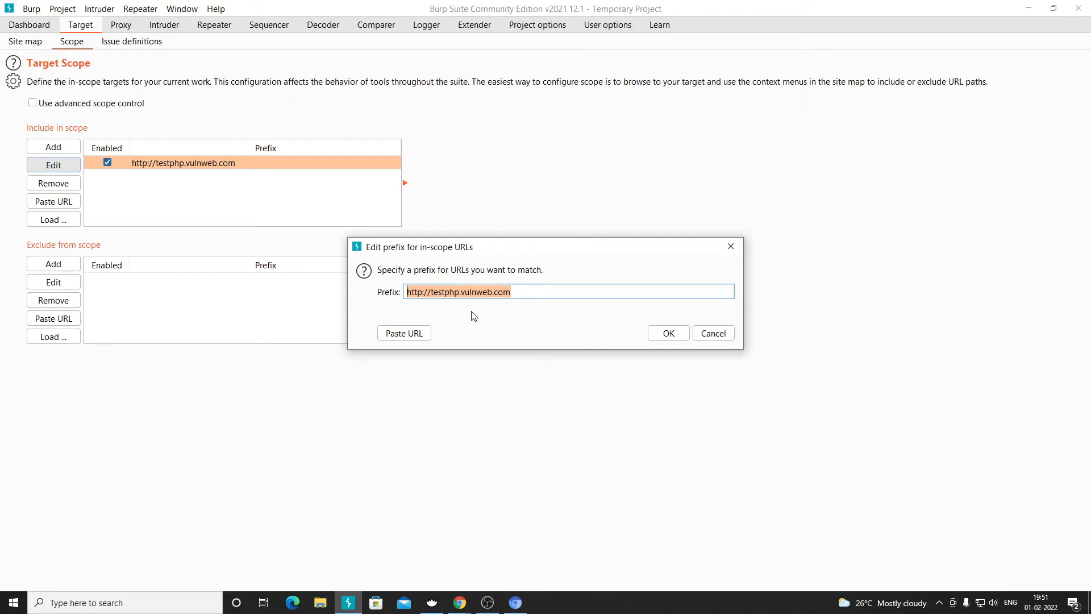
left_click(515, 603)
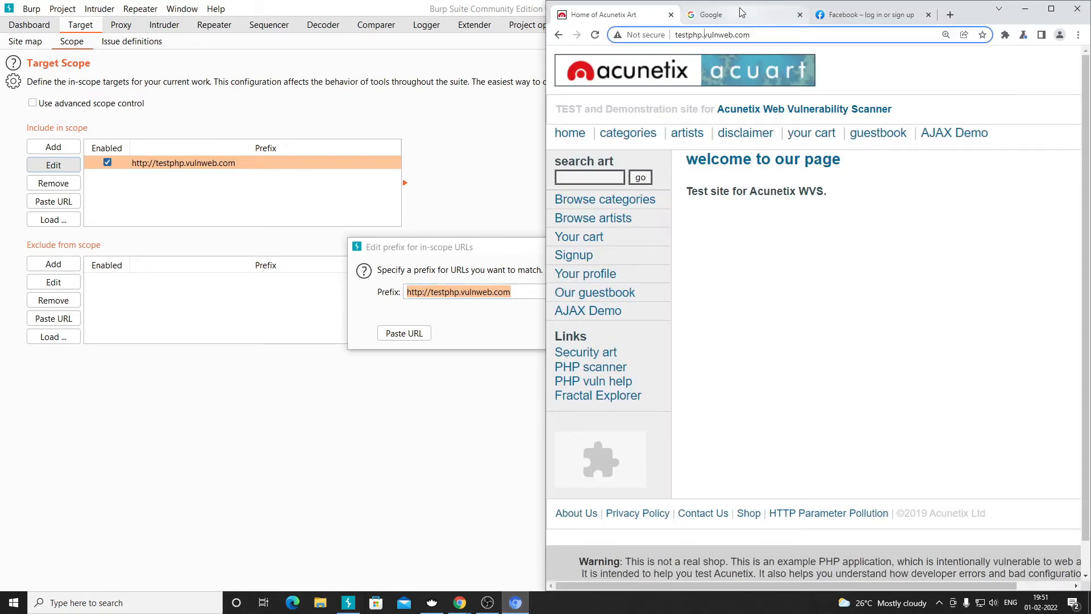
- Close the Google and Facebook tabs and paste the testphp address plus /test.php into a new tab
left_click(800, 15)
left_click(800, 14)
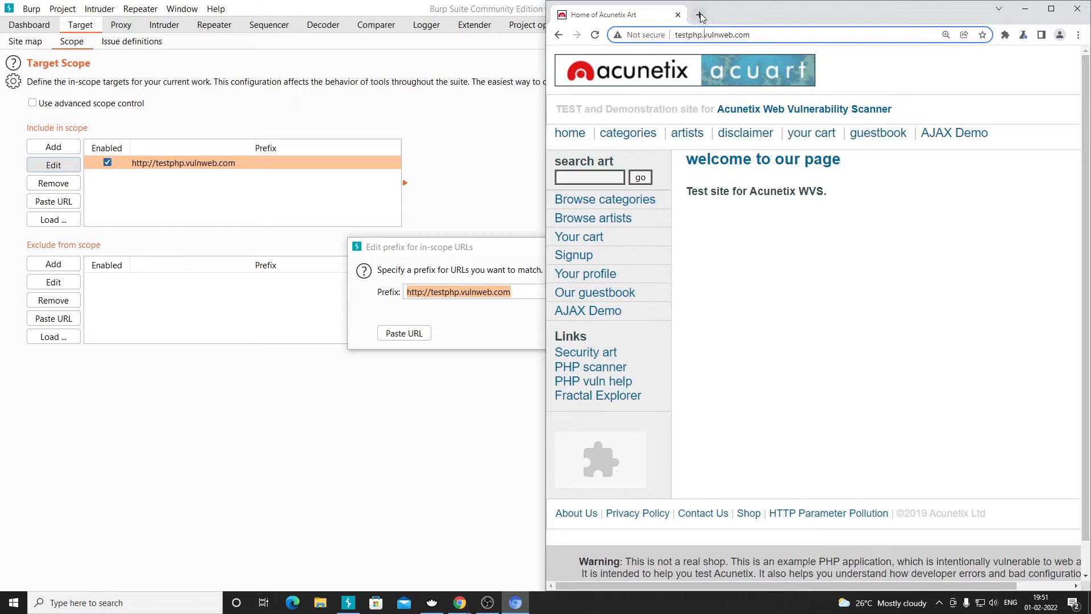
left_click(701, 17)
key("ctrl+v")
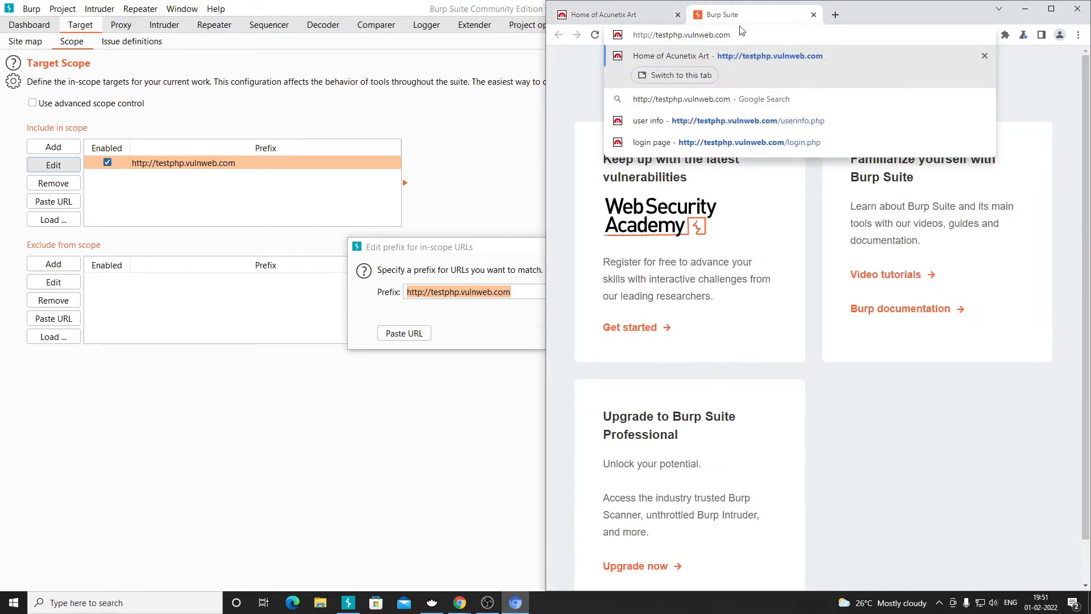
type("/test.php")
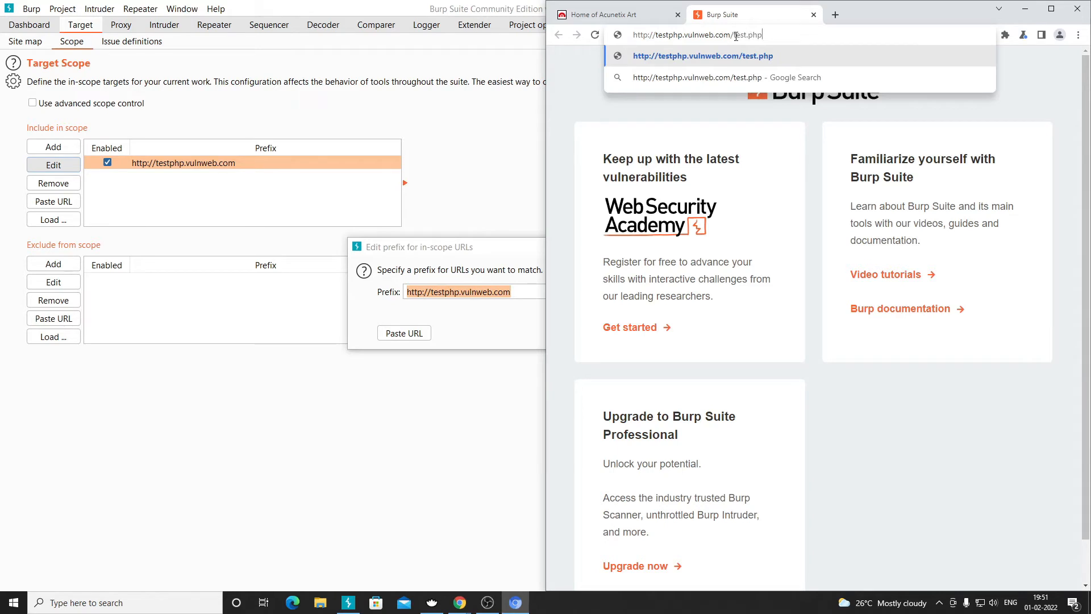
left_click(676, 36)
left_click_drag(732, 36, 631, 36)
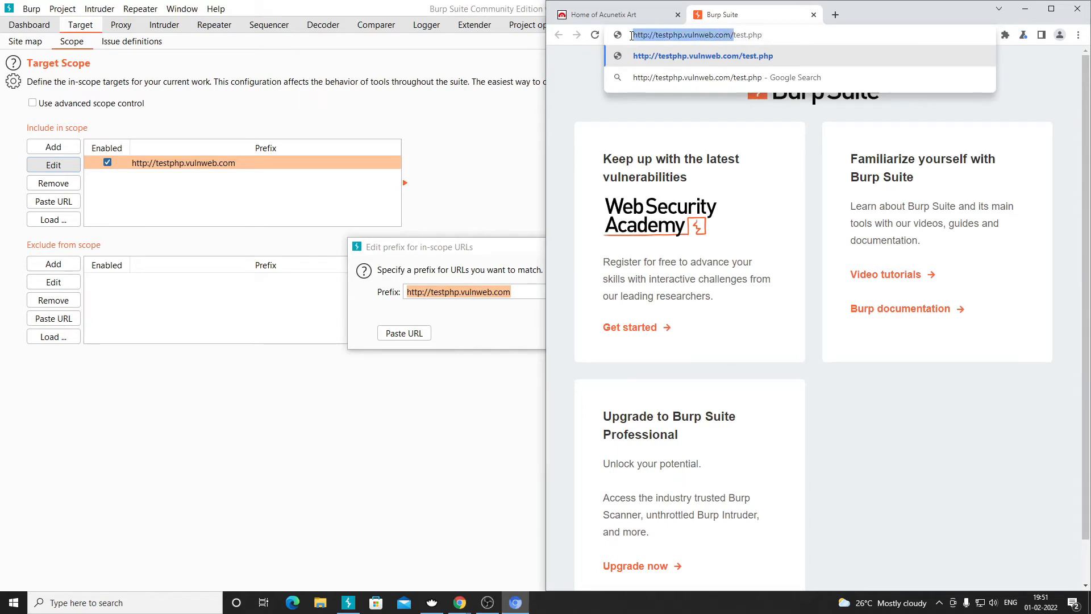
left_click(734, 36)
left_click_drag(734, 36, 767, 43)
type("login.php")
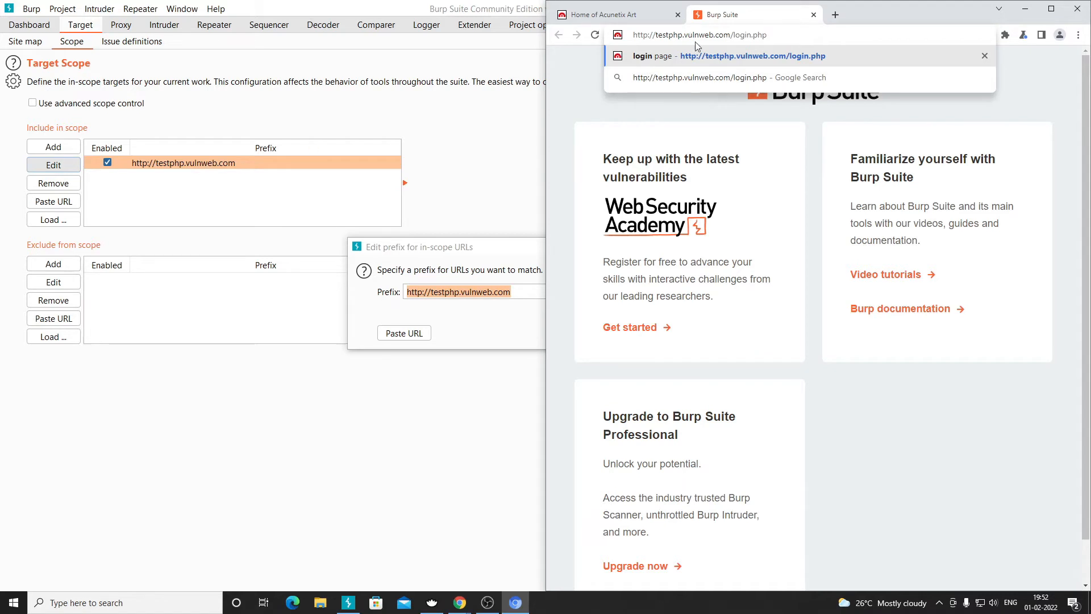
left_click_drag(732, 35, 636, 34)
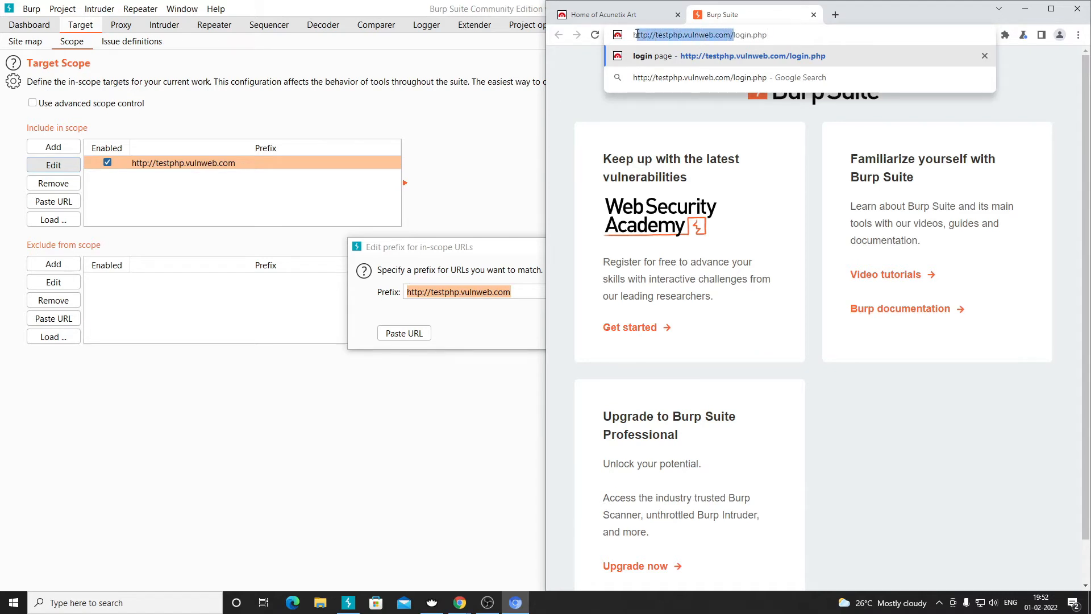
left_click(732, 35)
left_click_drag(734, 34, 631, 35)
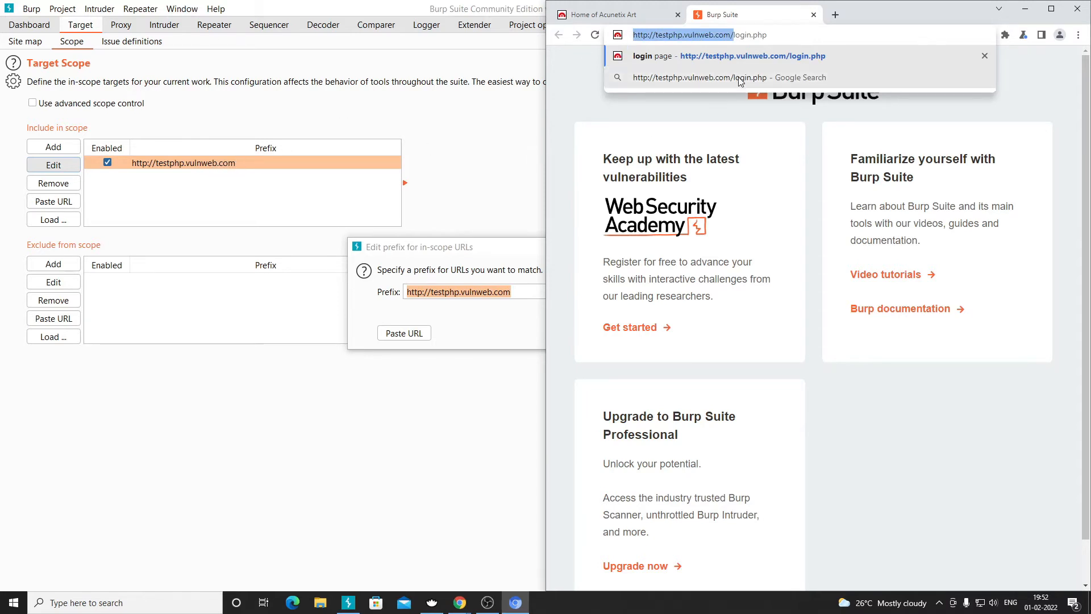
left_click(736, 35)
left_click_drag(734, 36, 768, 36)
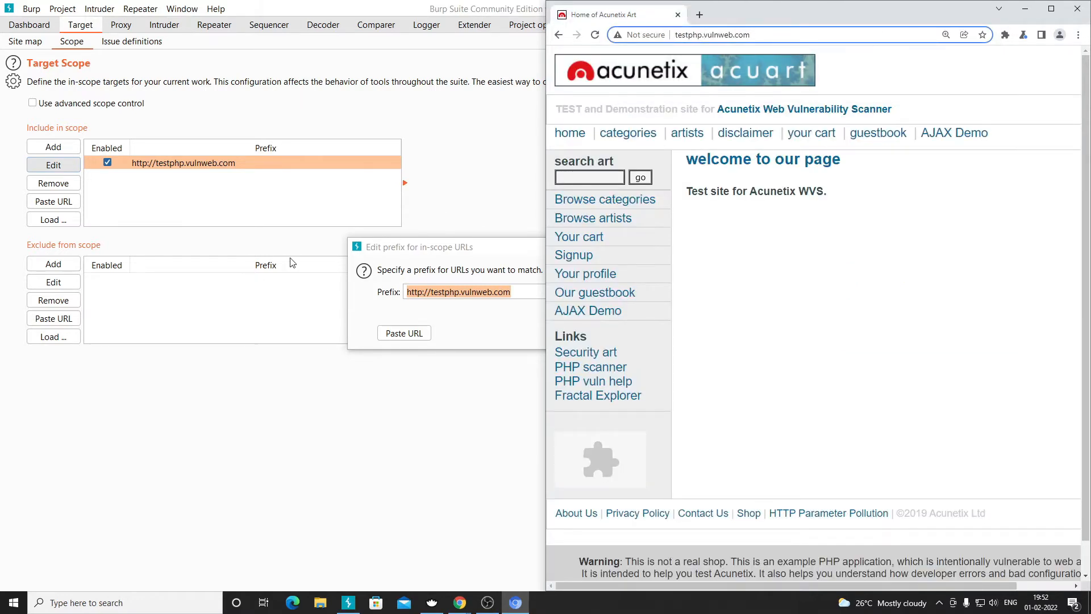
- Close the Edit prefix dialog unchanged and remove the testphp.vulnweb.com scope entry
left_click(300, 312)
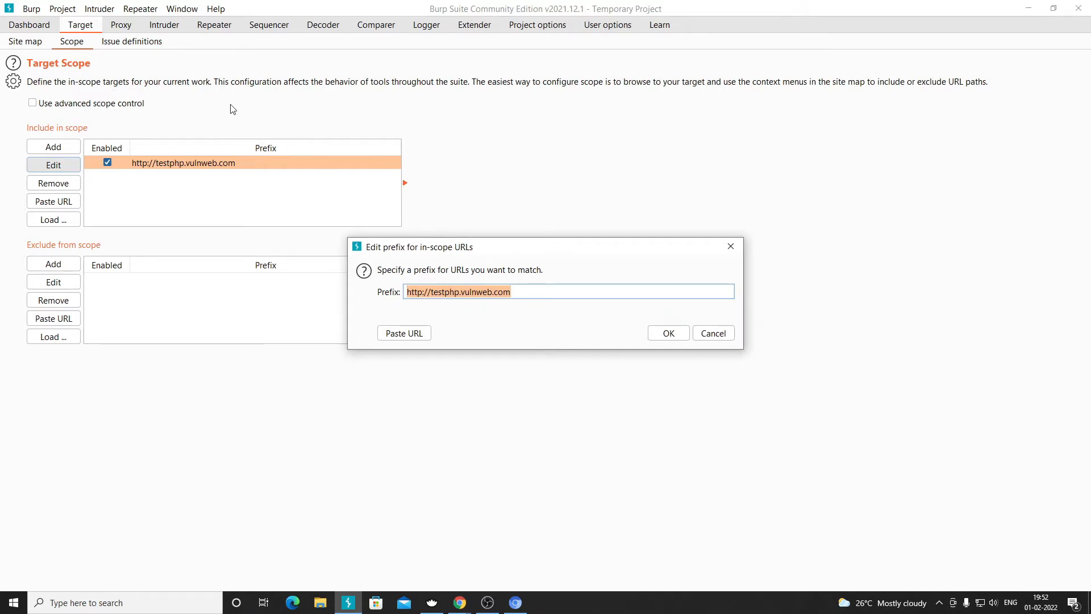
left_click(662, 336)
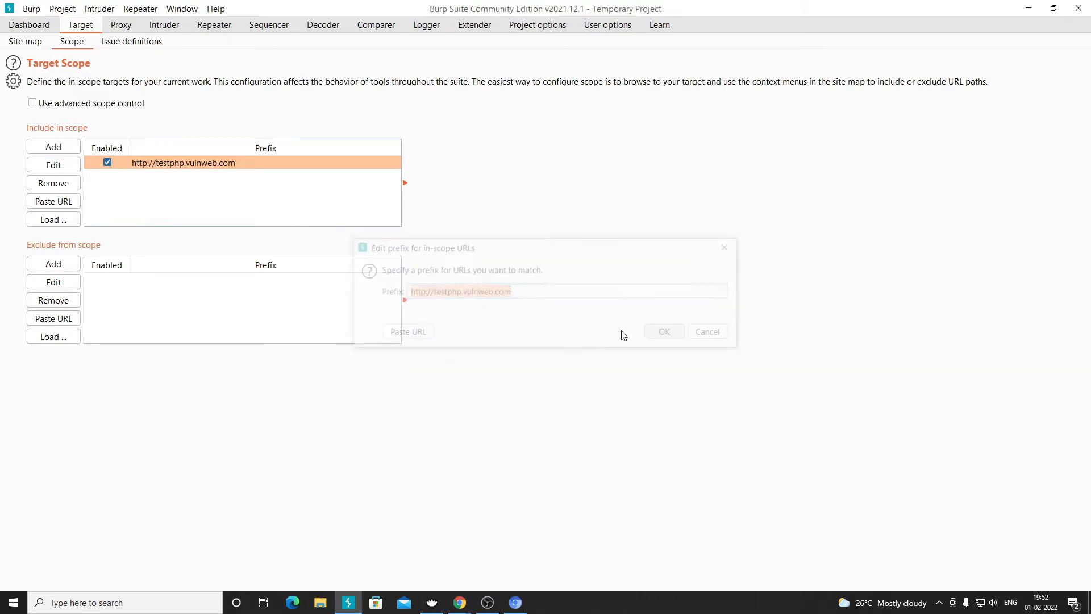
left_click(73, 186)
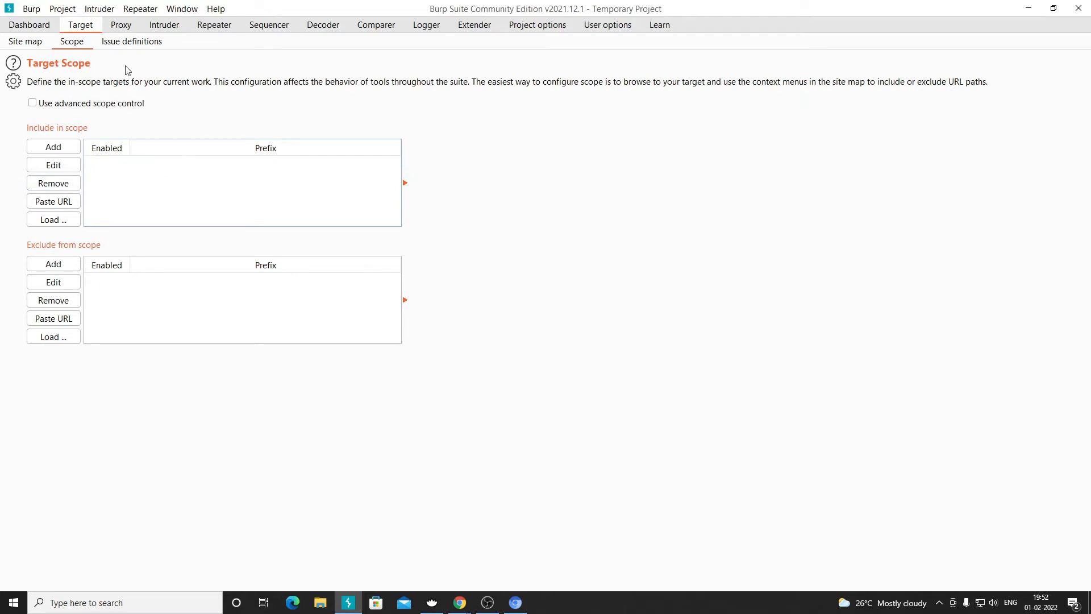
left_click(40, 43)
left_click(84, 40)
- Copy the site address from the browser, paste it as an in-scope URL, then open Proxy HTTP history
left_click(516, 602)
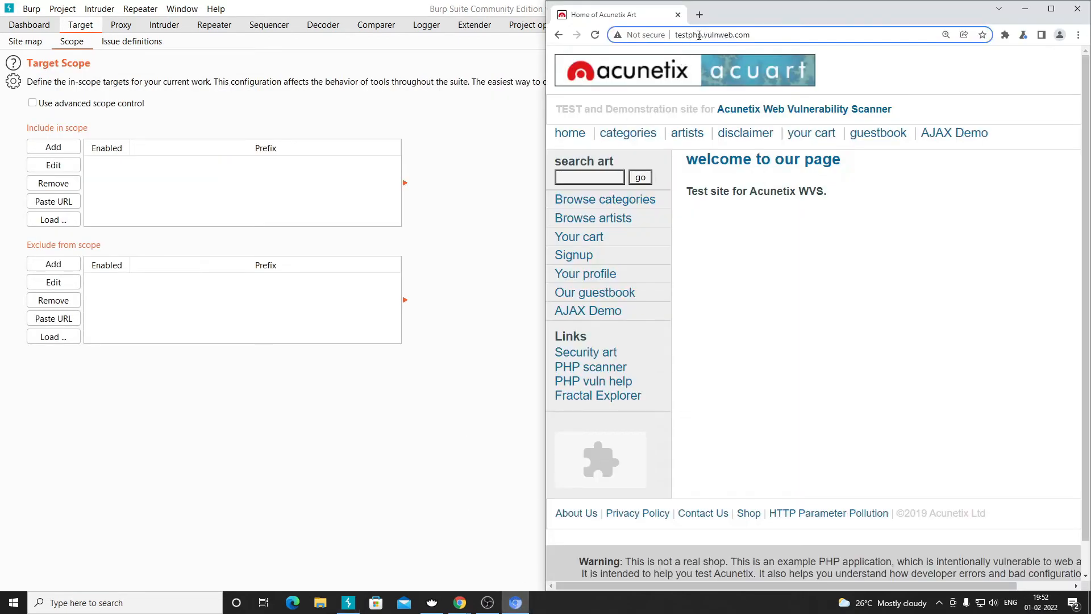
left_click(719, 34)
right_click(719, 35)
left_click(748, 116)
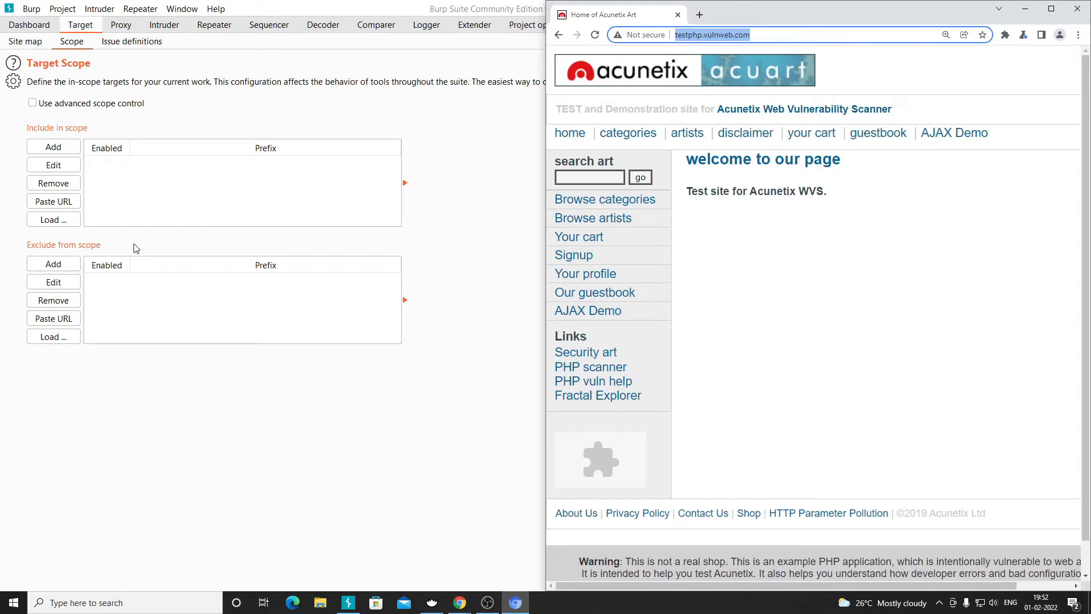
left_click(93, 27)
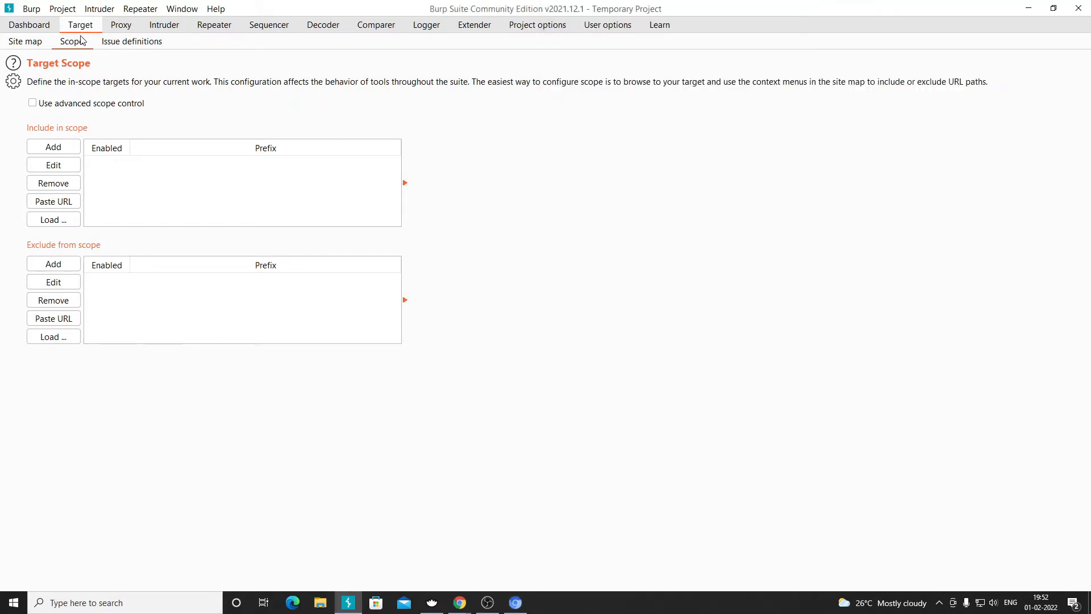
left_click(56, 201)
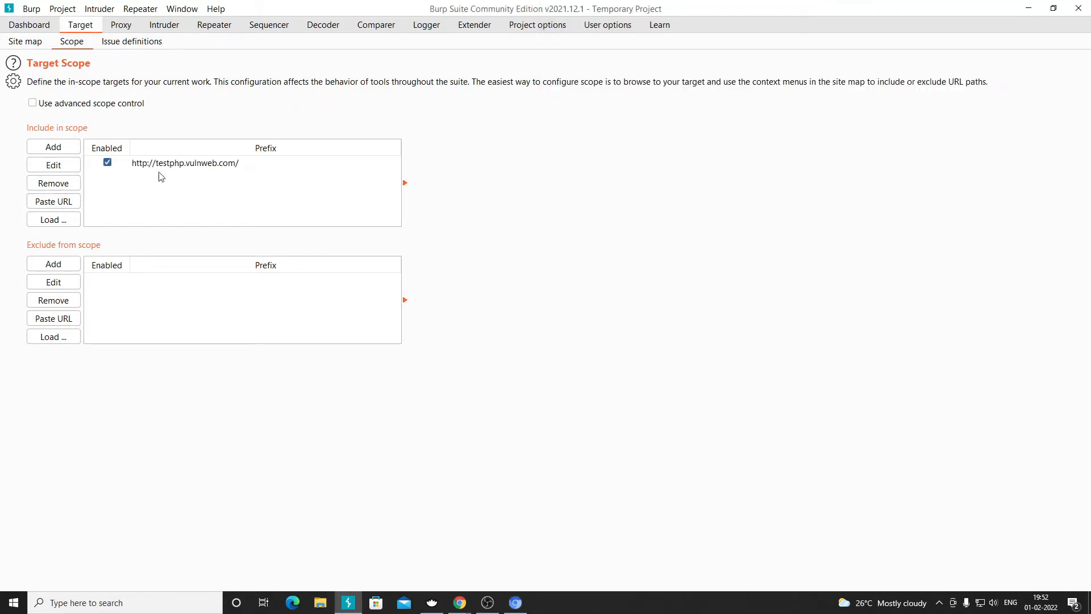
left_click(211, 165)
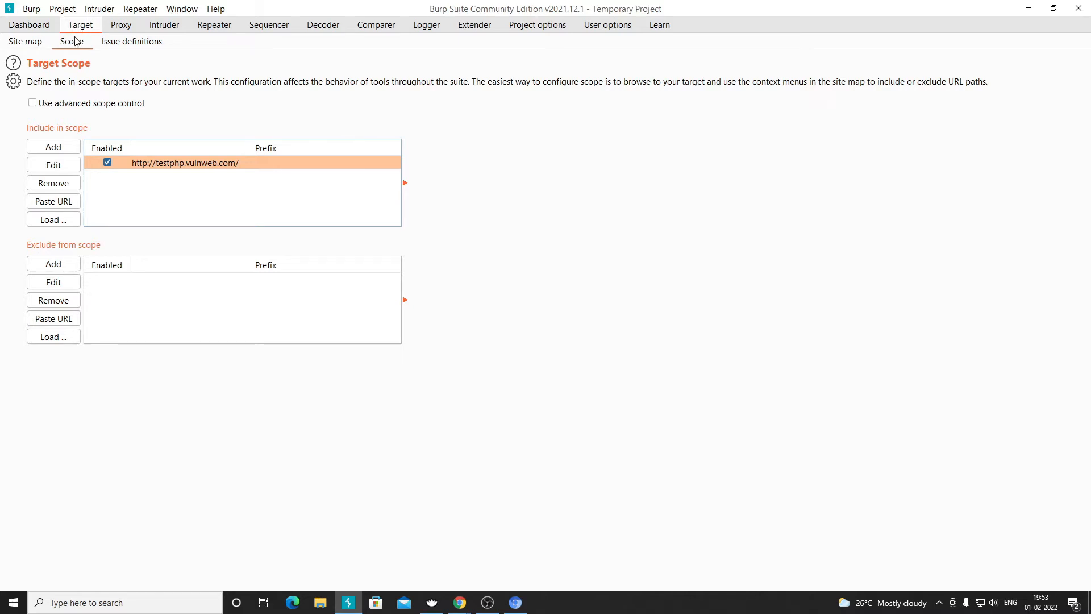
left_click(119, 29)
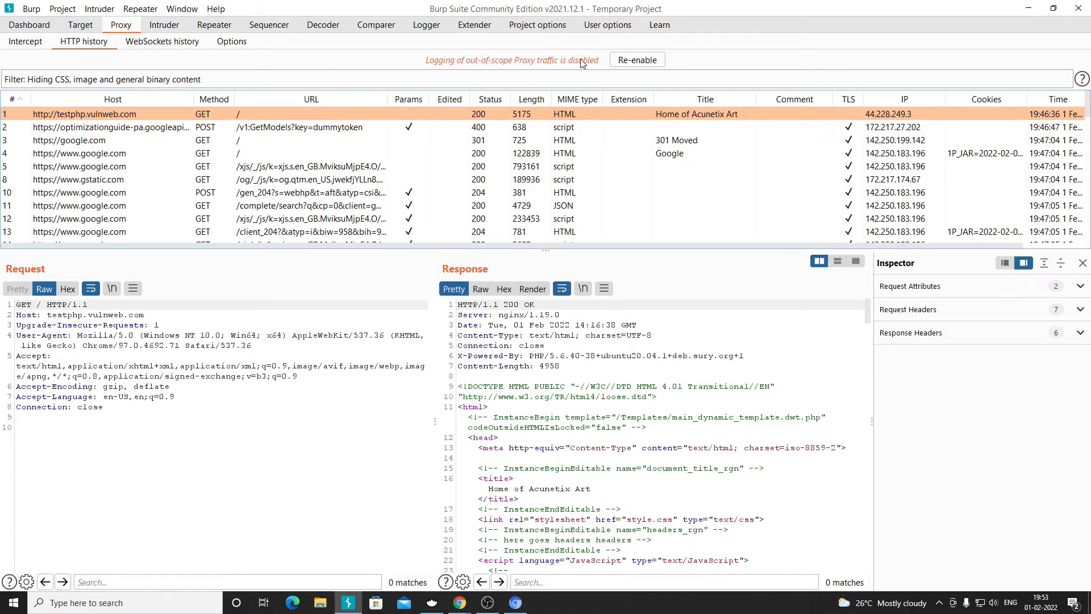
- Scroll the HTTP history, then load google.com in a new browser tab
scroll(344, 206, "down", 5)
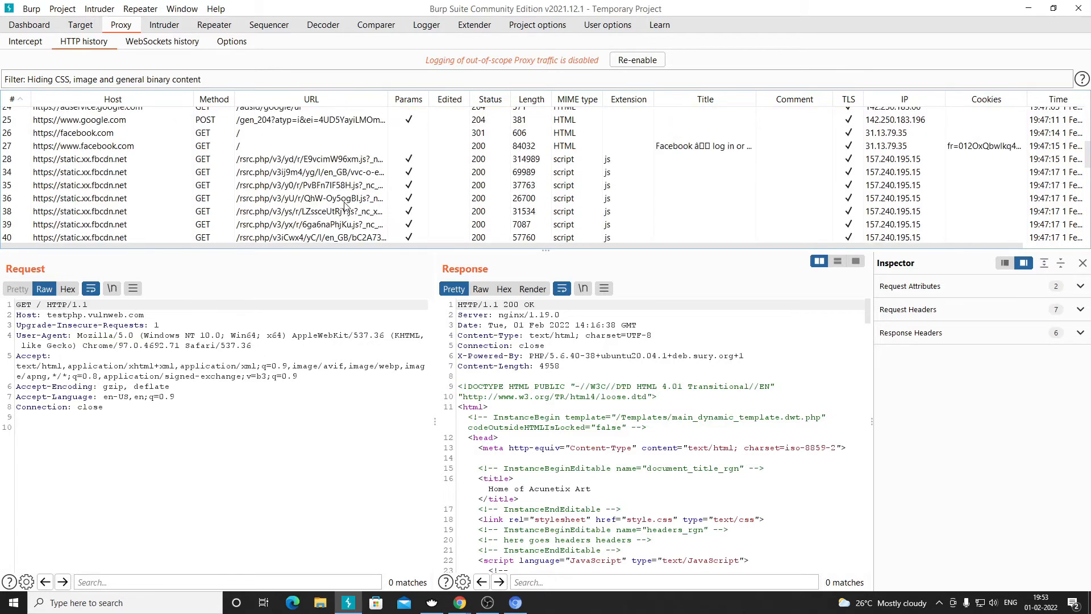
scroll(344, 206, "down", 5)
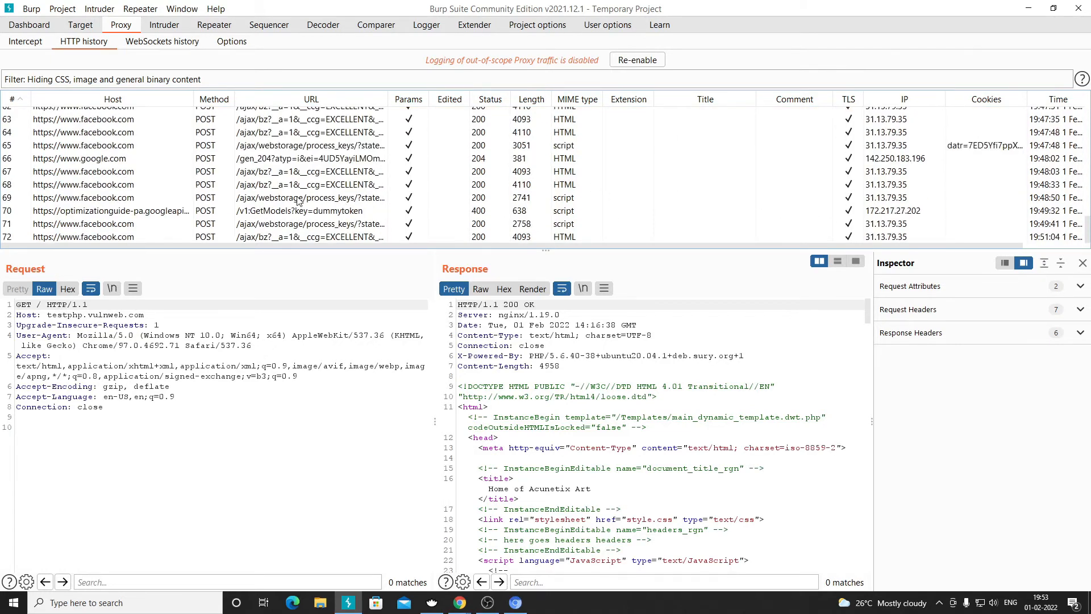
left_click(516, 602)
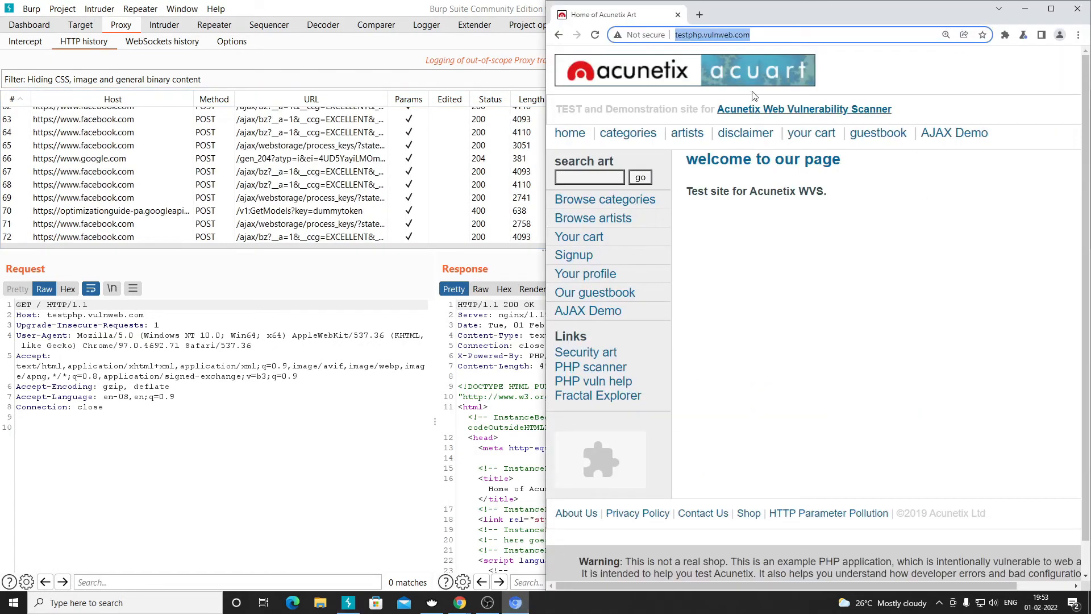
left_click(701, 14)
type("google.com")
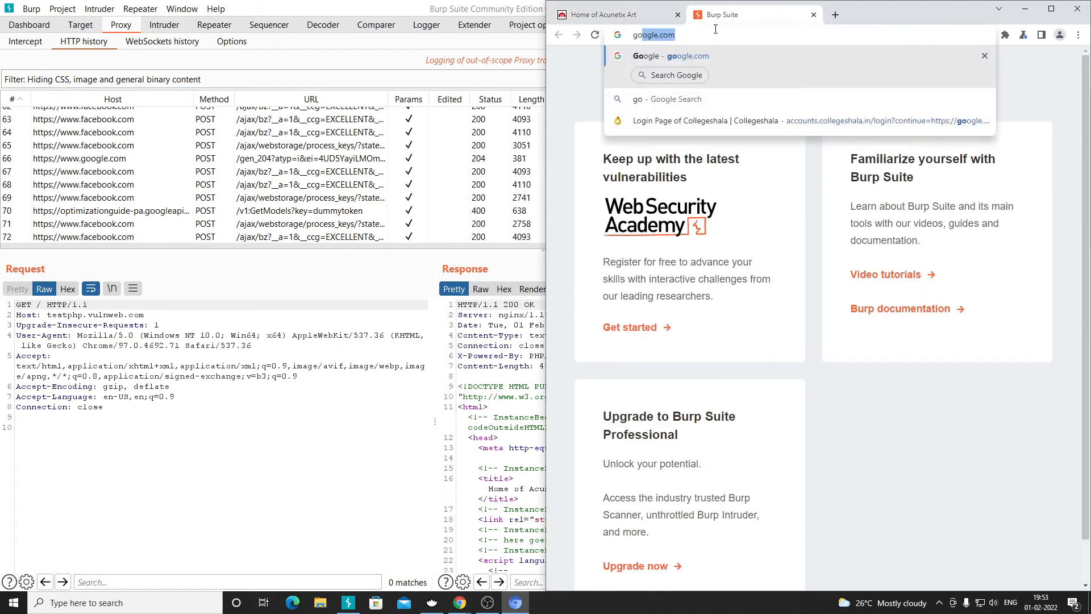
key("Return")
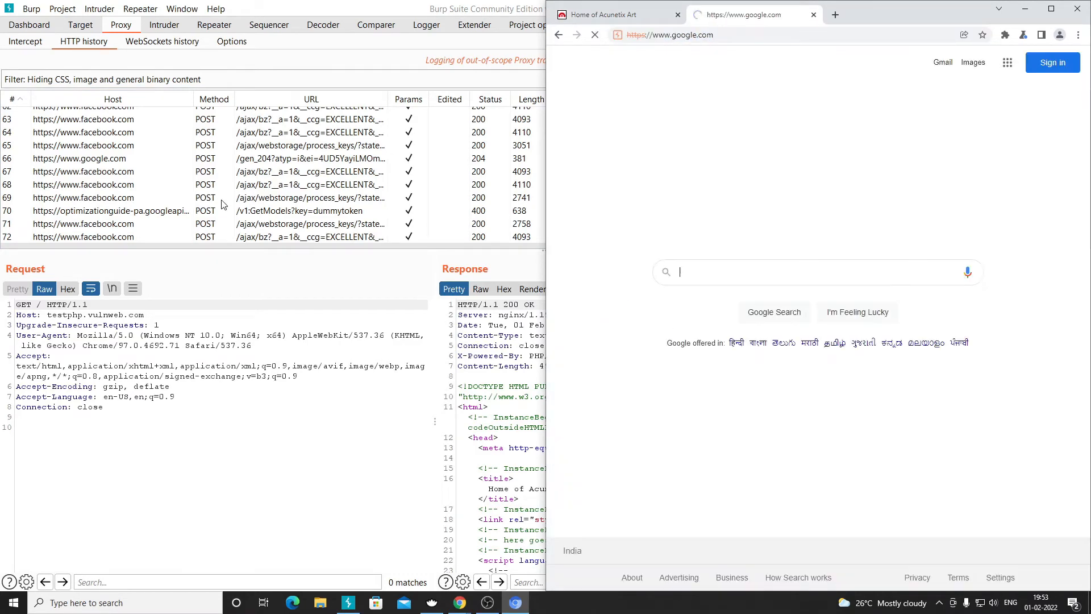
- Inspect the Facebook and row-70 history entries, reload Google, then minimize the browser
left_click(130, 246)
left_click(130, 237)
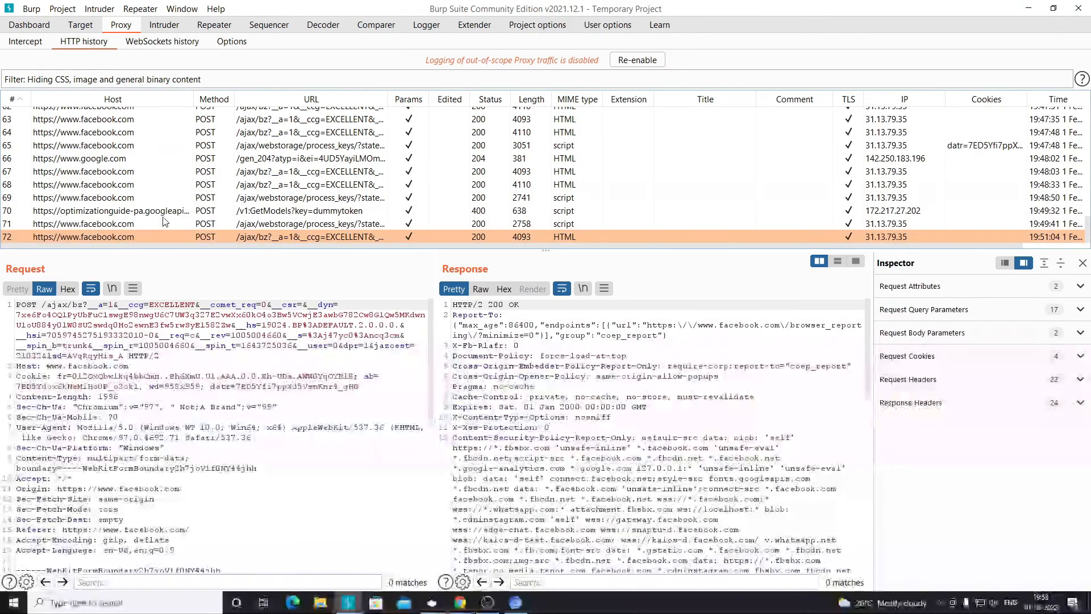
key("alt+Tab")
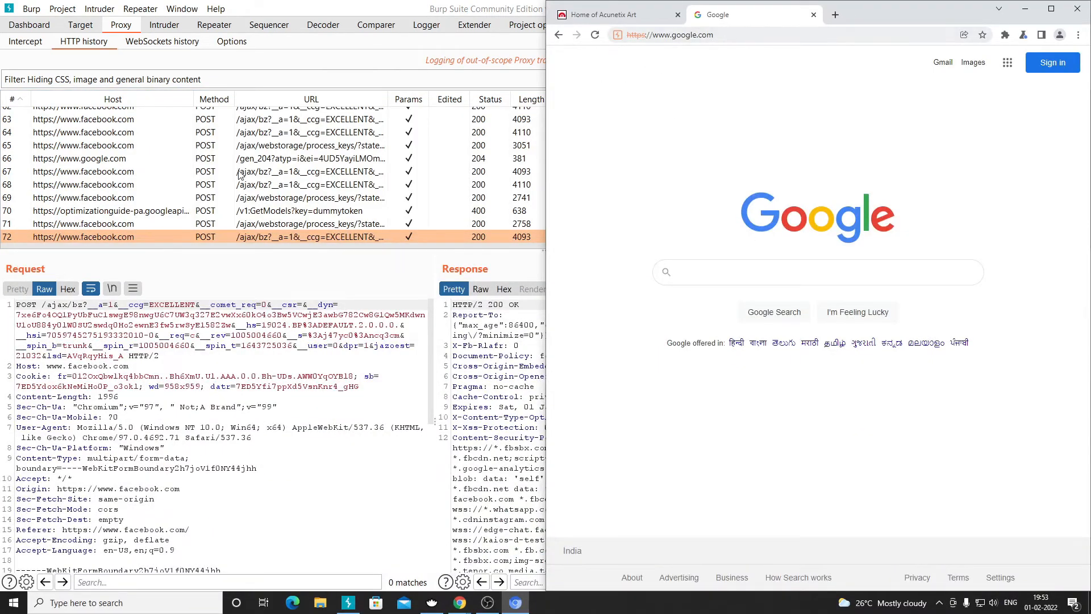
left_click(191, 210)
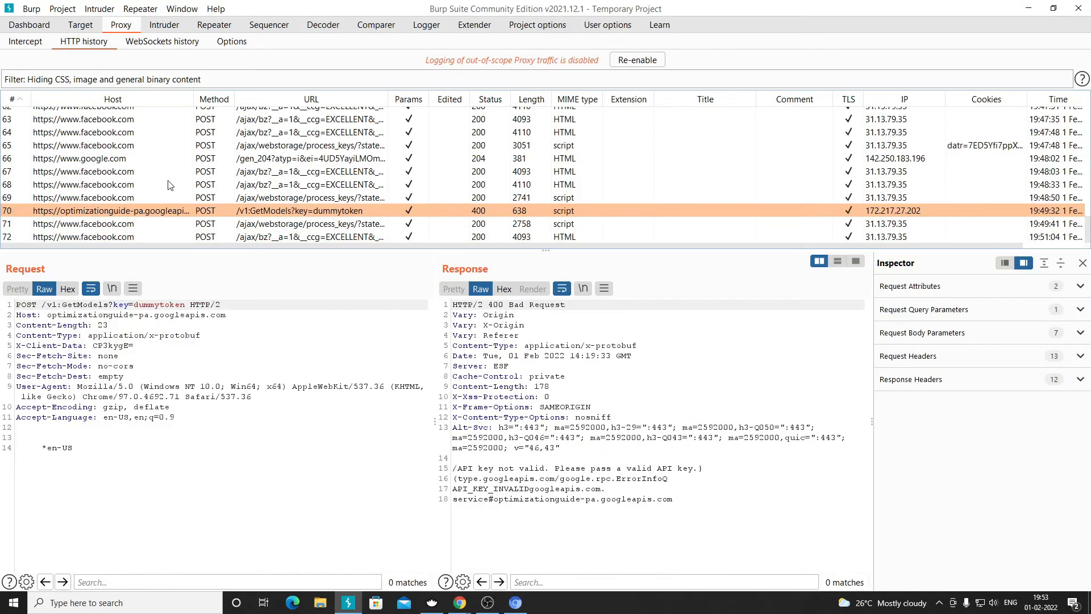
scroll(170, 179, "up", 10)
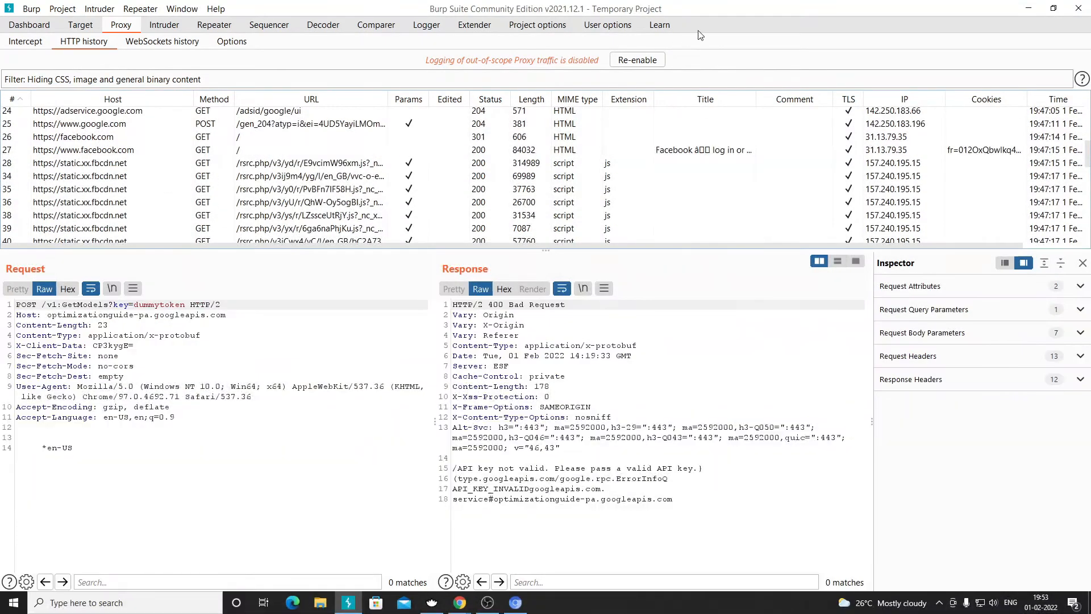
left_click(644, 61)
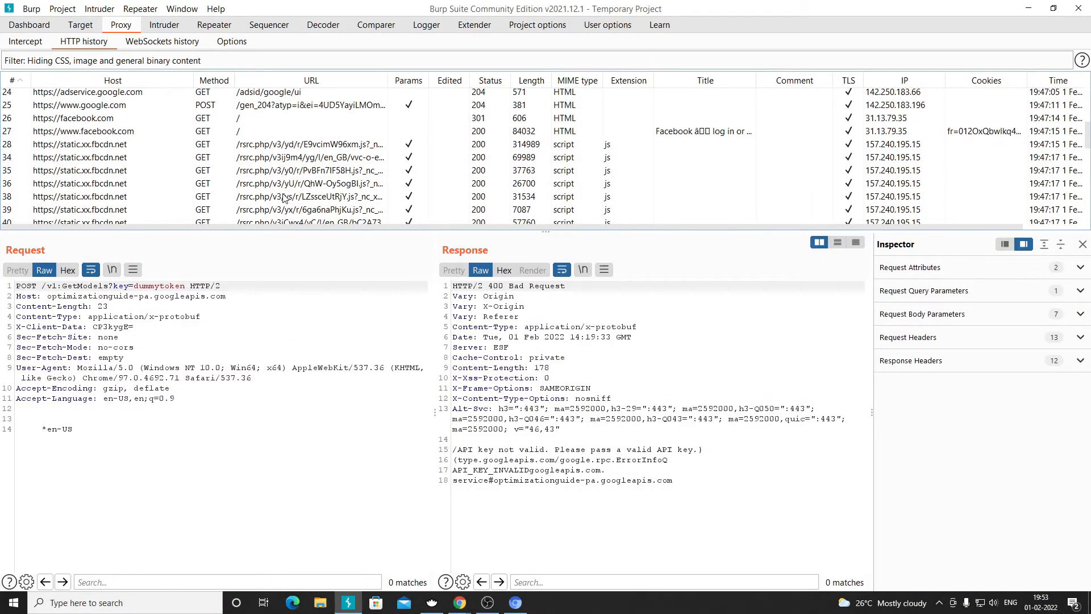
scroll(282, 193, "down", 10)
key("alt+Tab")
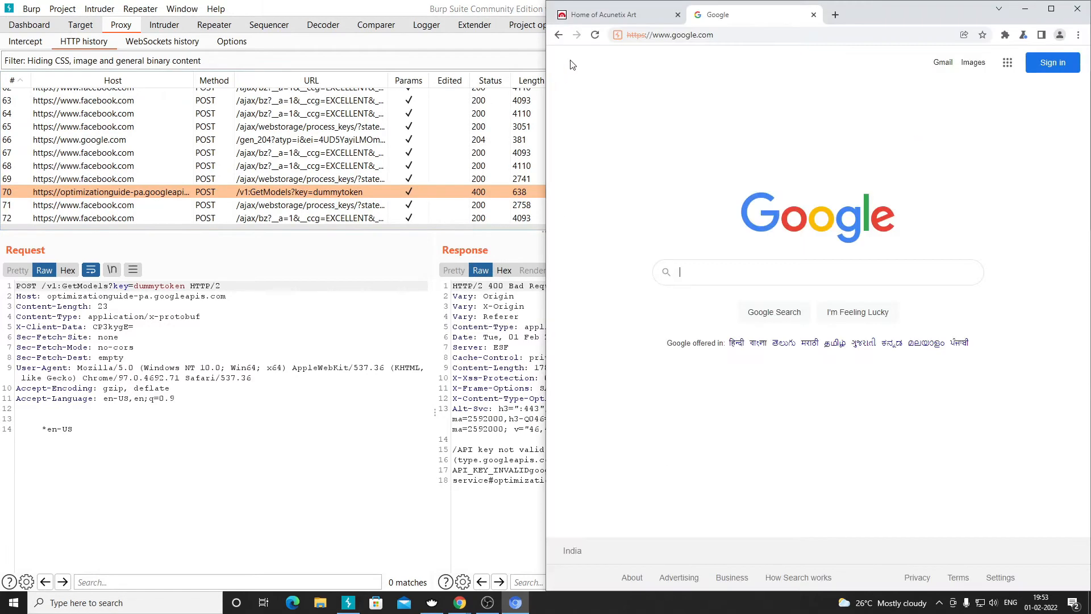
left_click(596, 37)
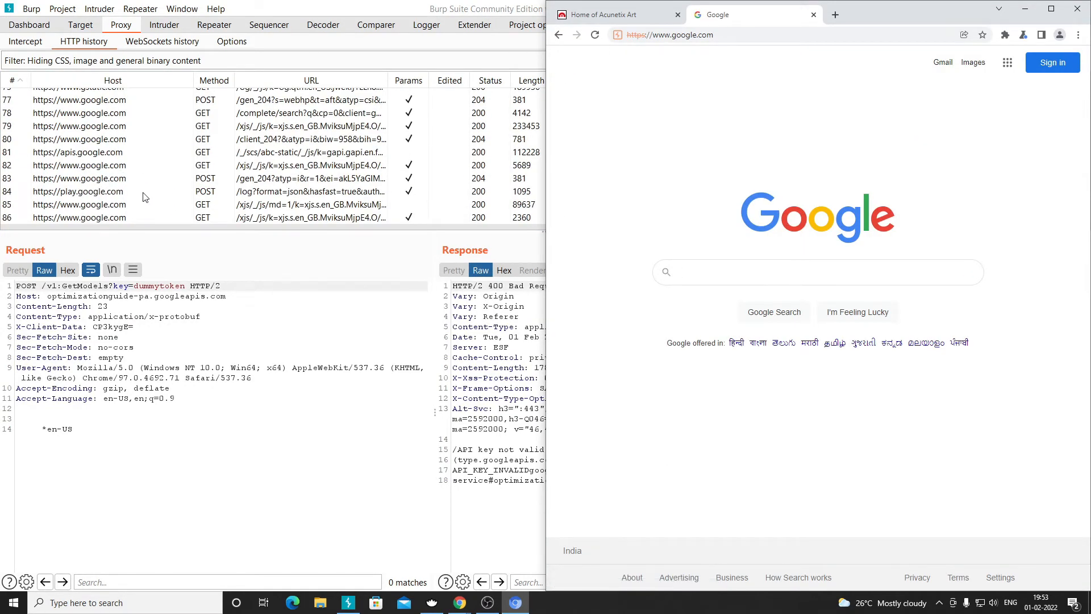
scroll(143, 199, "up", 5)
scroll(147, 179, "up", 3)
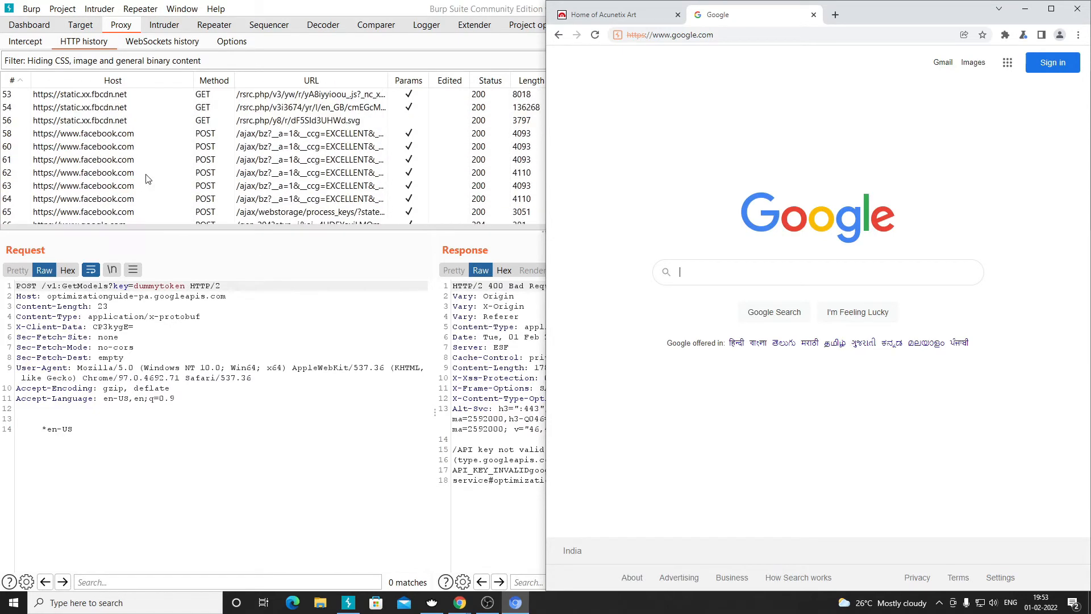
scroll(267, 124, "up", 5)
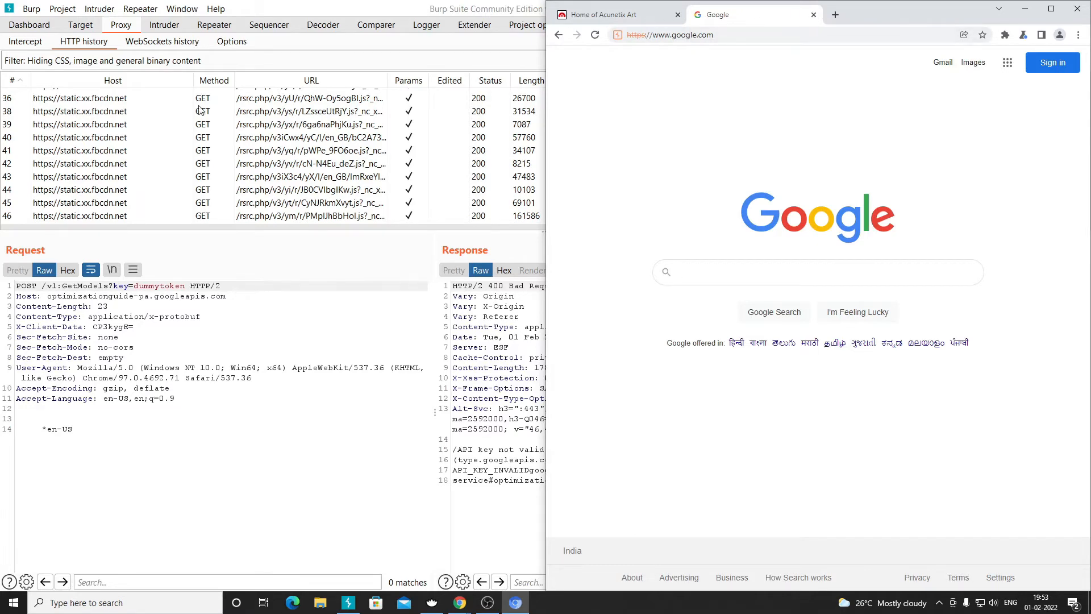
left_click(1025, 9)
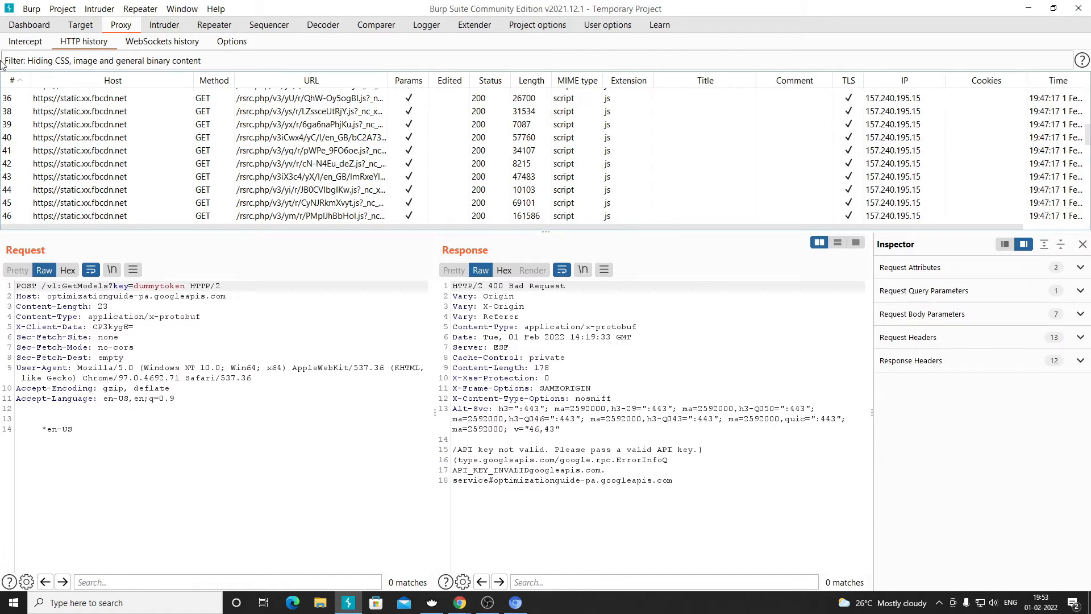
- Filter HTTP history to in-scope items only, closing the browser's Google tab before applying
left_click(76, 63)
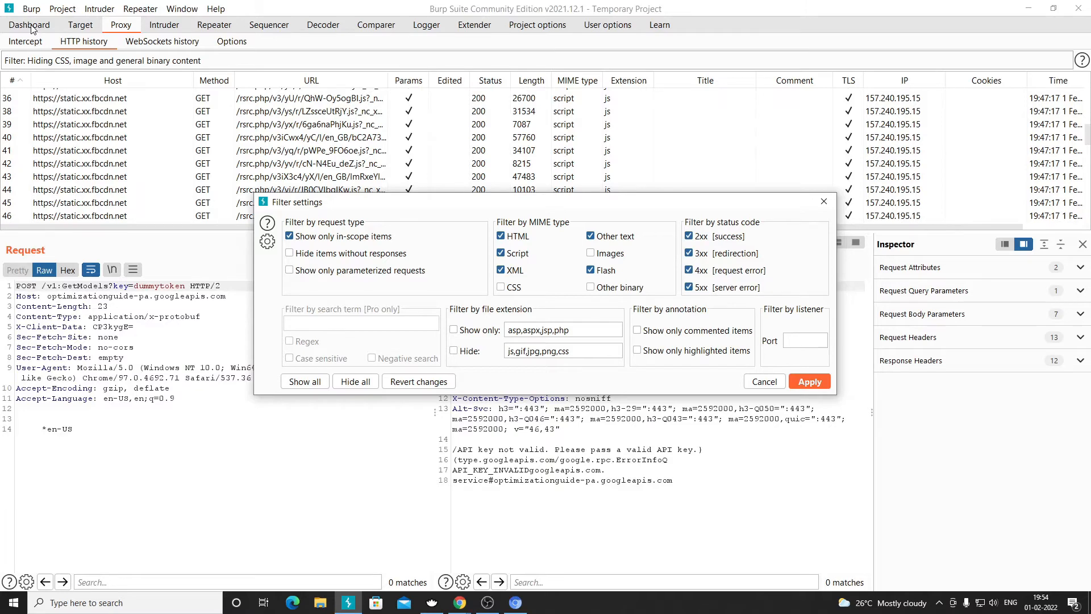
left_click(764, 382)
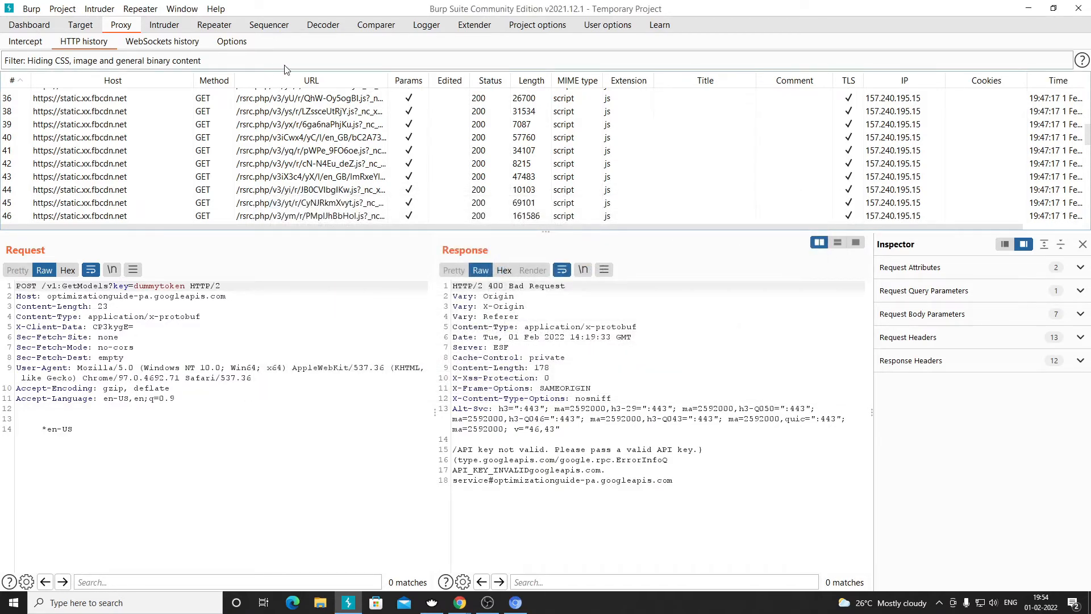
left_click(127, 63)
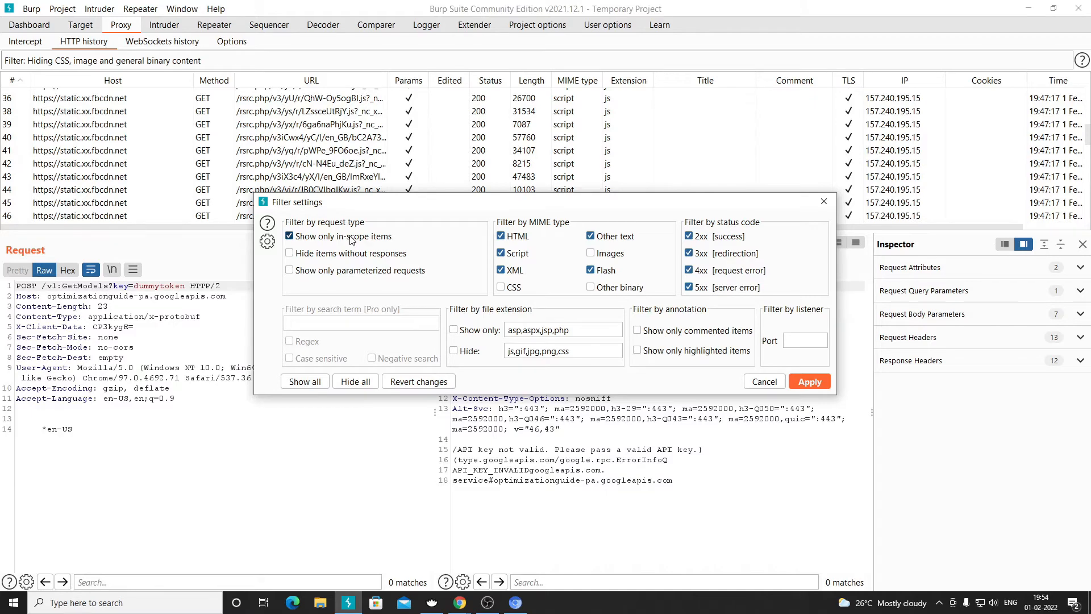
left_click(516, 602)
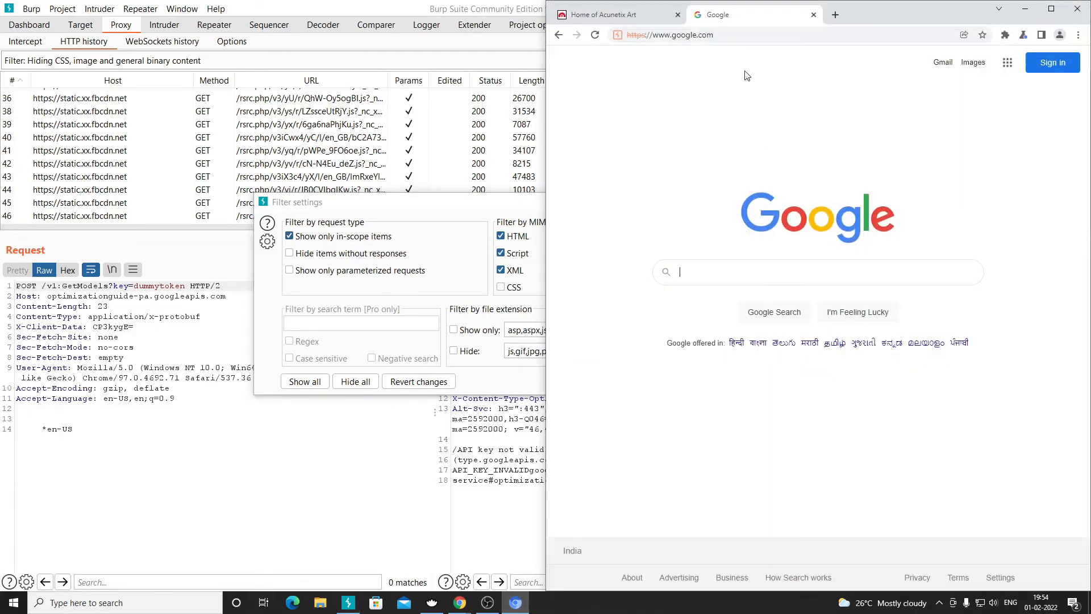
left_click(603, 14)
left_click(673, 34)
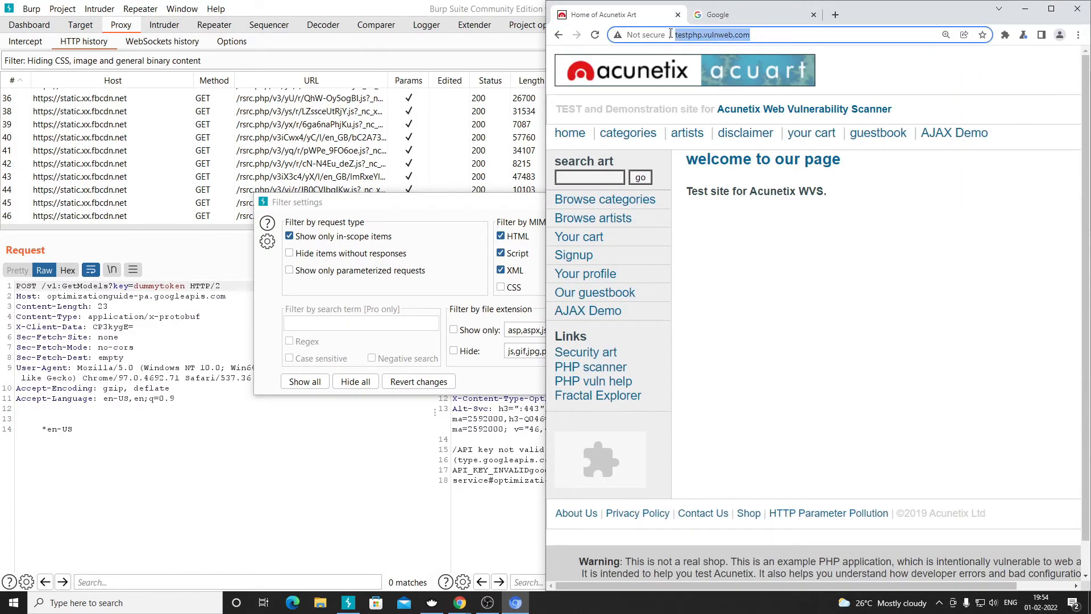
left_click(814, 15)
left_click(432, 204)
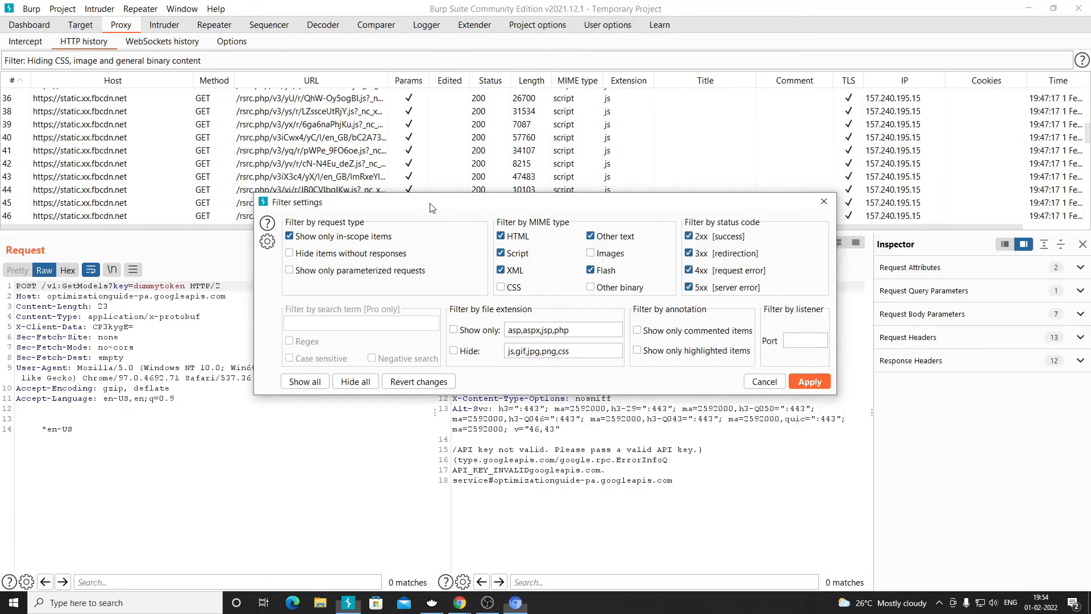
left_click(808, 382)
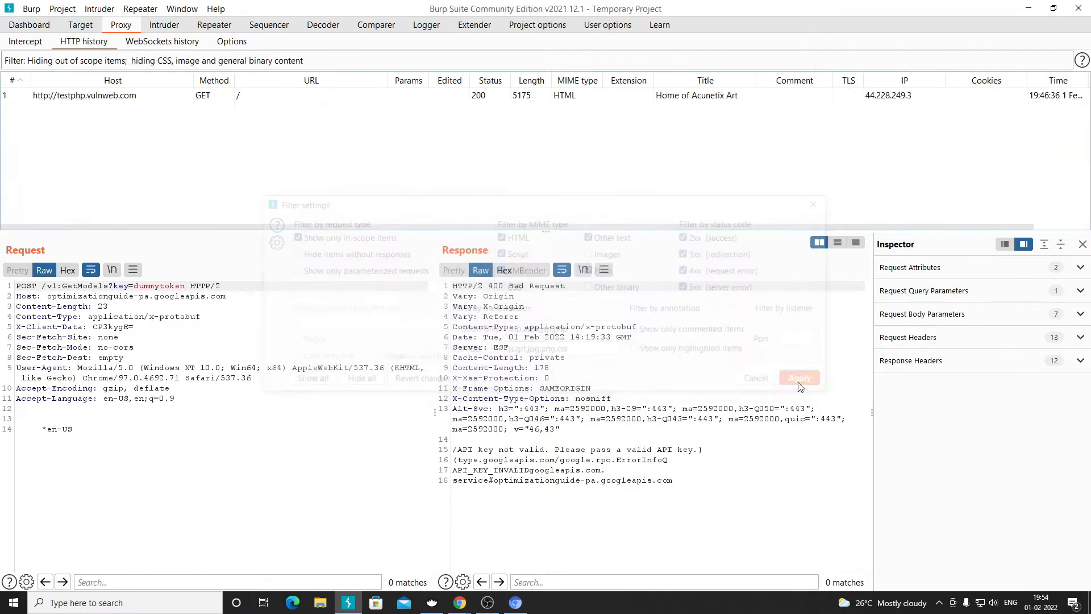
- Check the testphp history entry, then load the testphp site root and home page in the browser
left_click(153, 97)
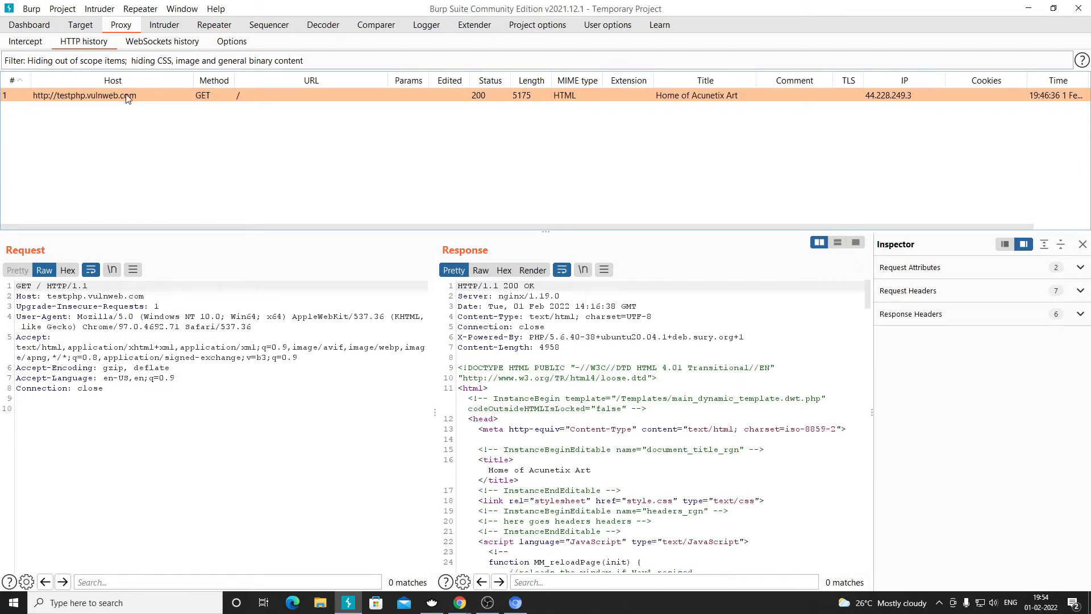
left_click(516, 603)
left_click(759, 37)
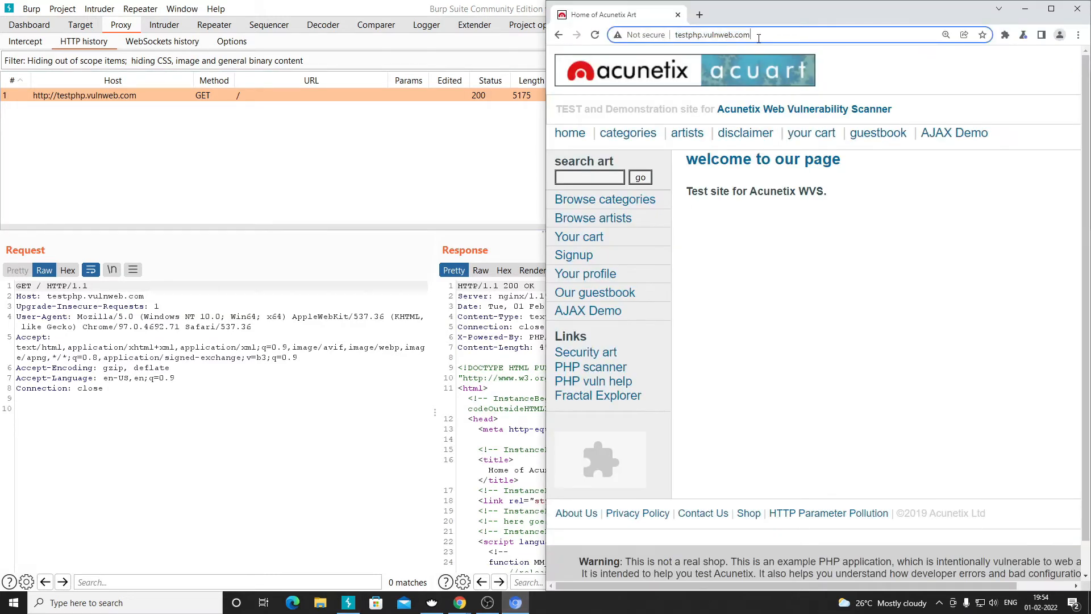
type("/")
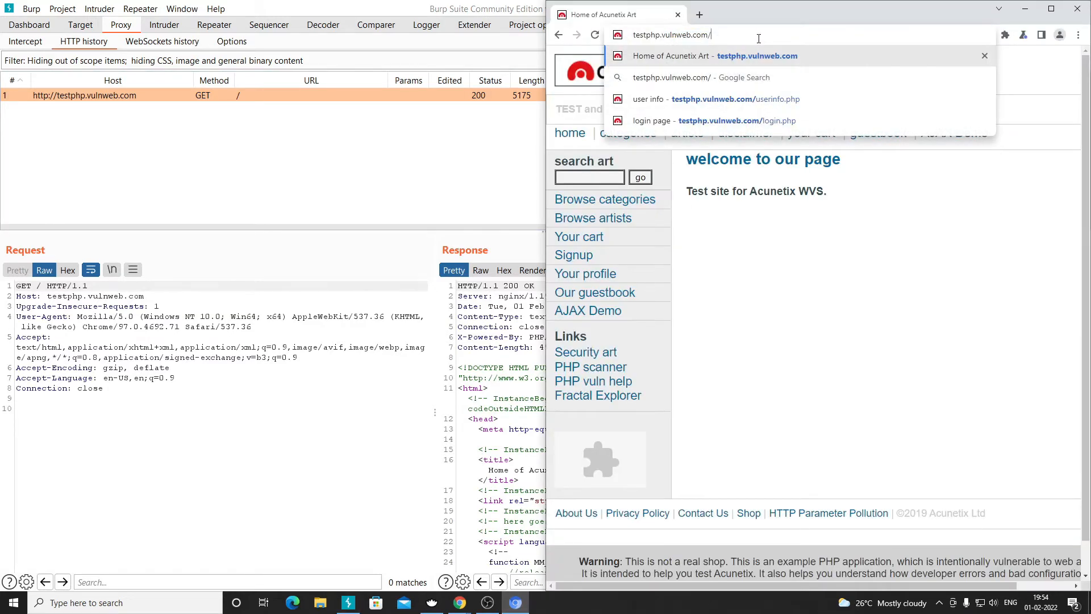
left_click(767, 54)
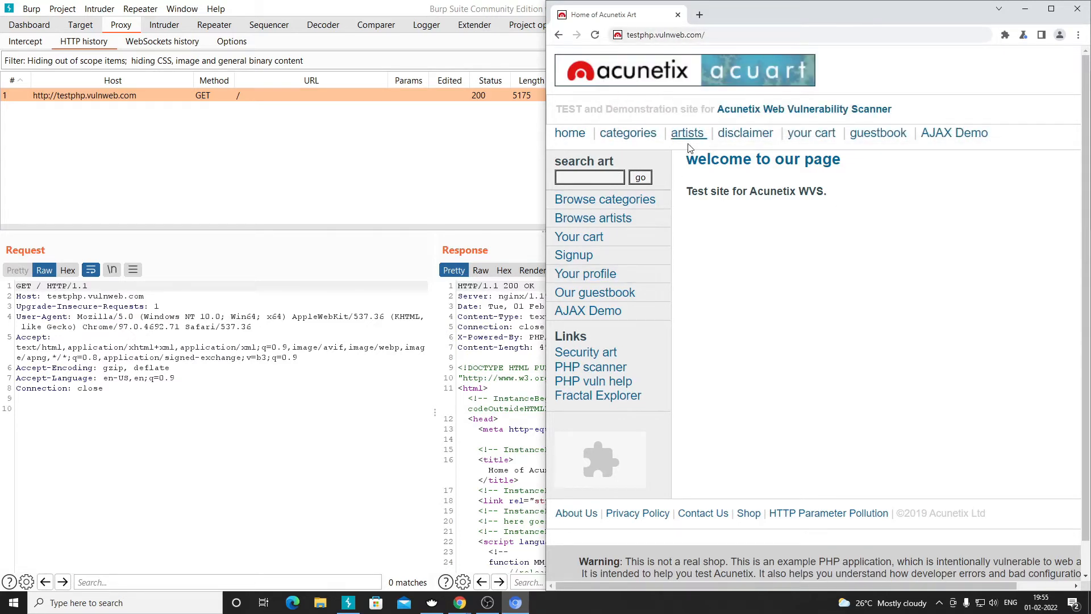
left_click(570, 134)
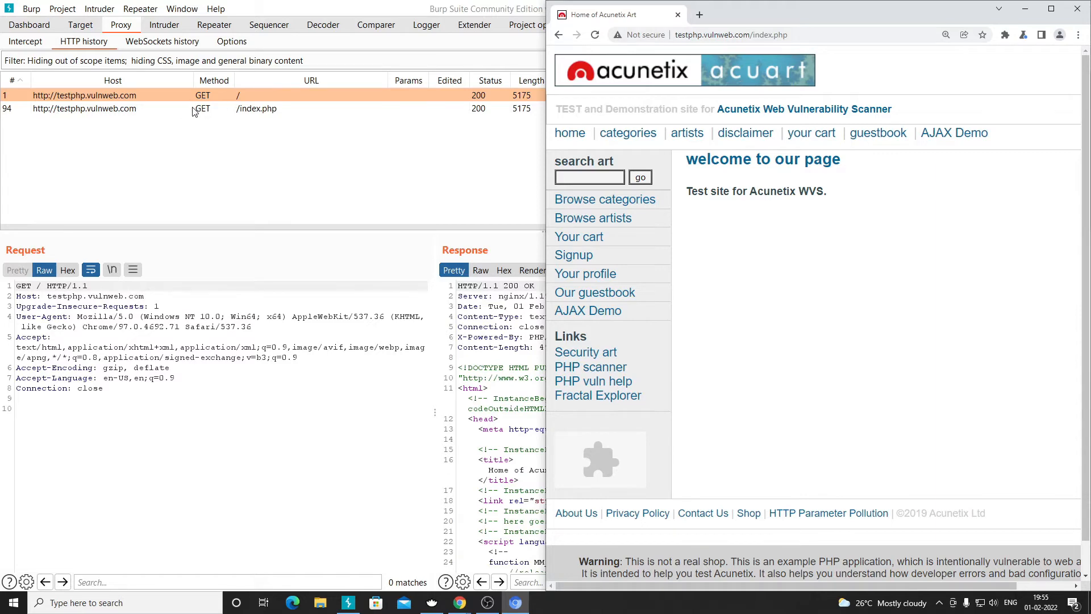
- Open and close a Google tab, then visit the testphp categories and artists pages
left_click(700, 14)
type("googl")
key("Return")
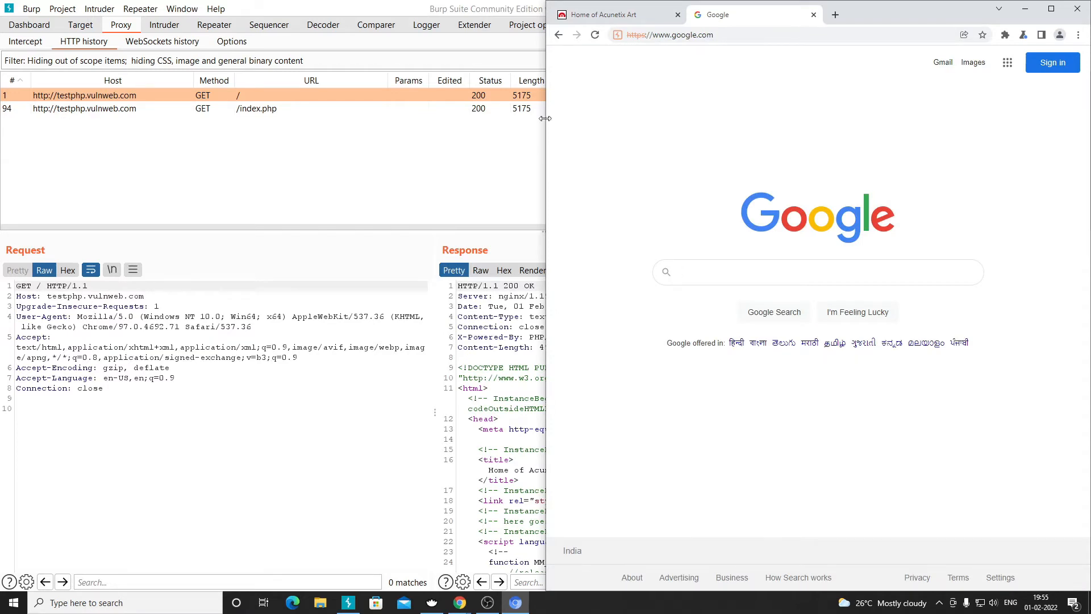
left_click(813, 15)
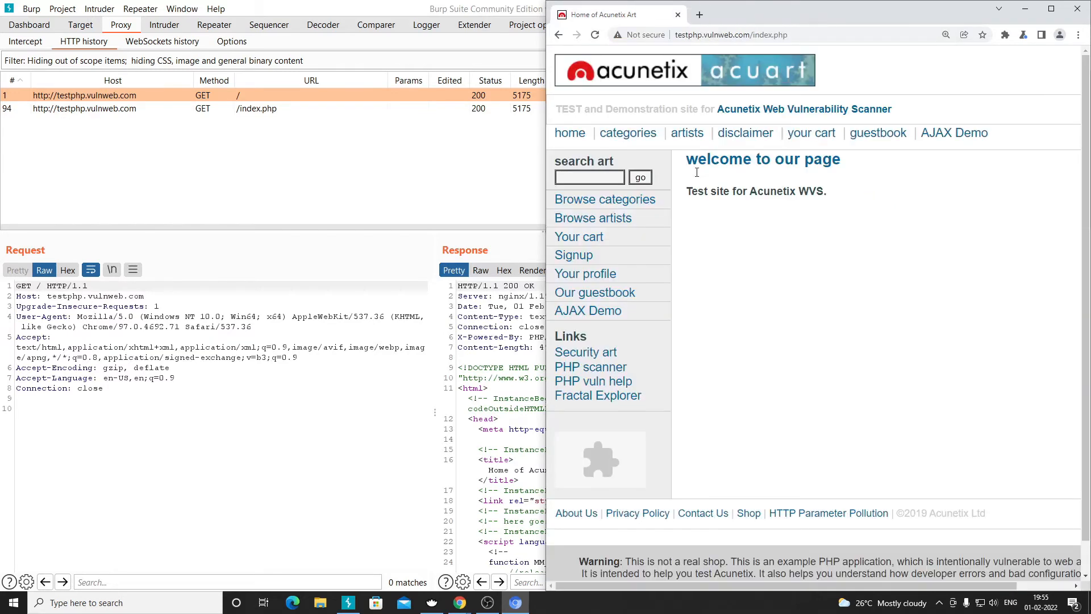
left_click(631, 135)
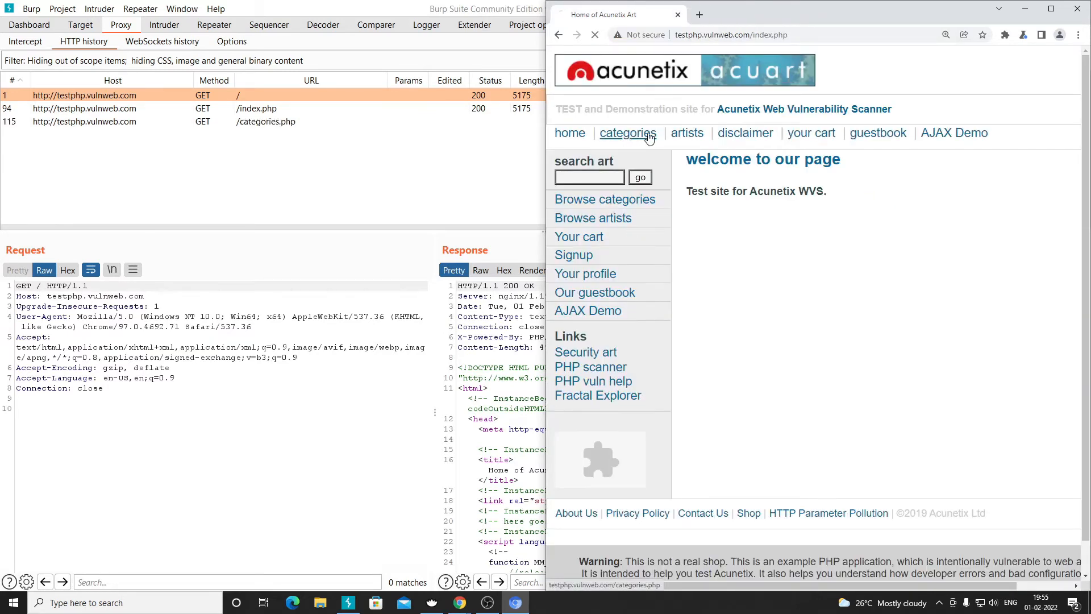
left_click(689, 136)
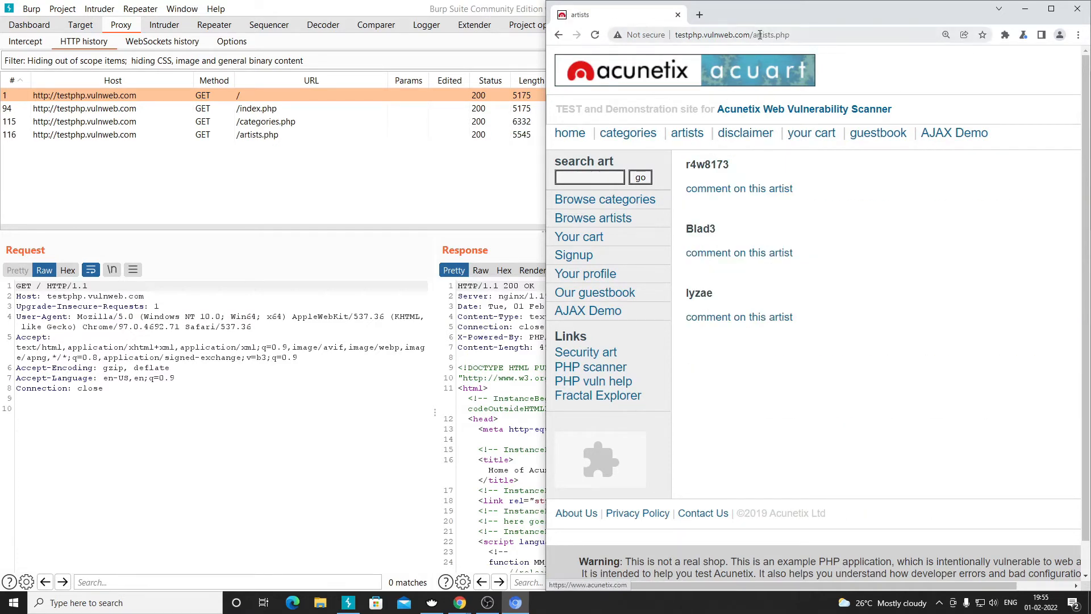
- Visit the disclaimer, cart, guestbook and AJAX Demo pages, then go back to Burp's history
left_click_drag(751, 35, 674, 36)
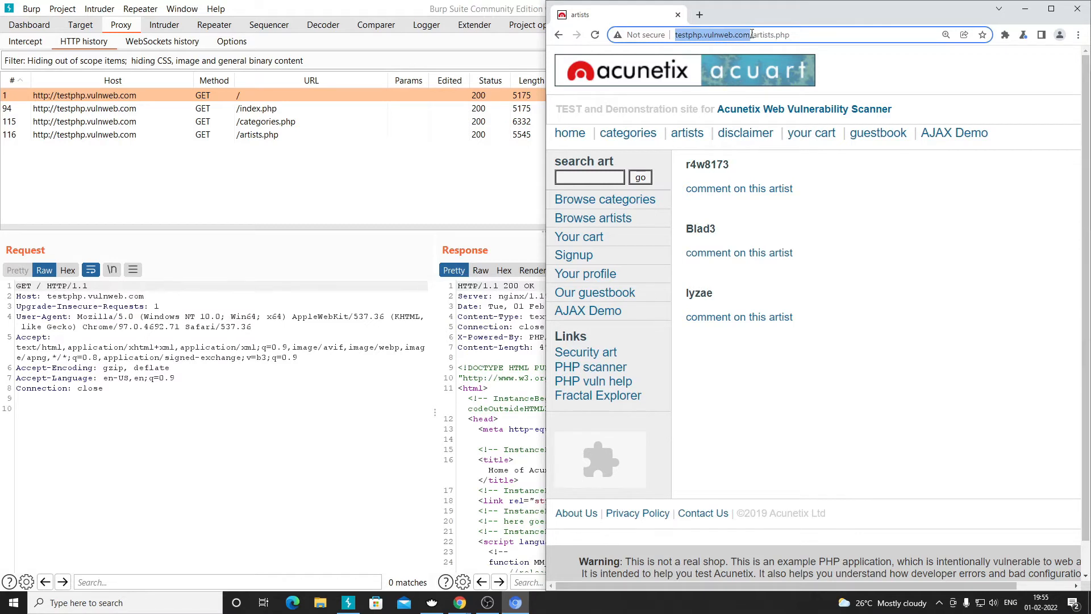
left_click_drag(751, 35, 669, 36)
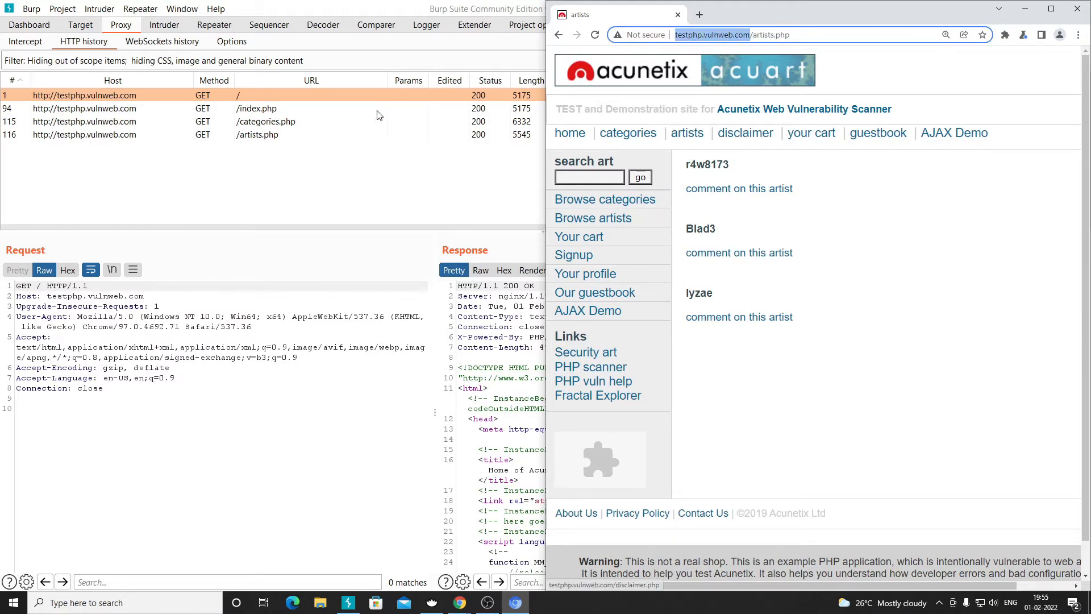
left_click(749, 134)
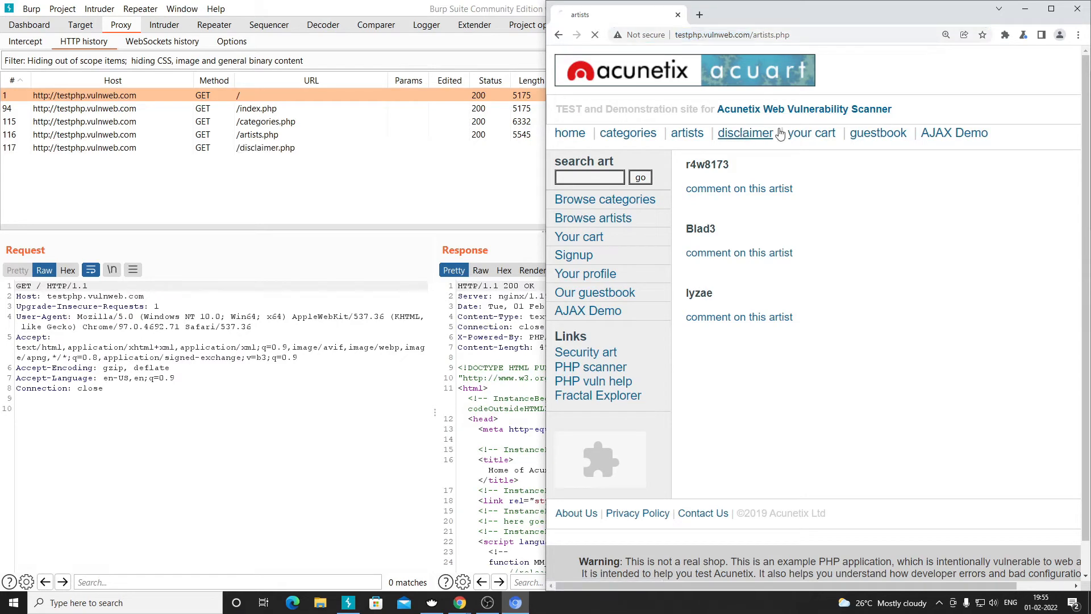
left_click(819, 138)
left_click(879, 134)
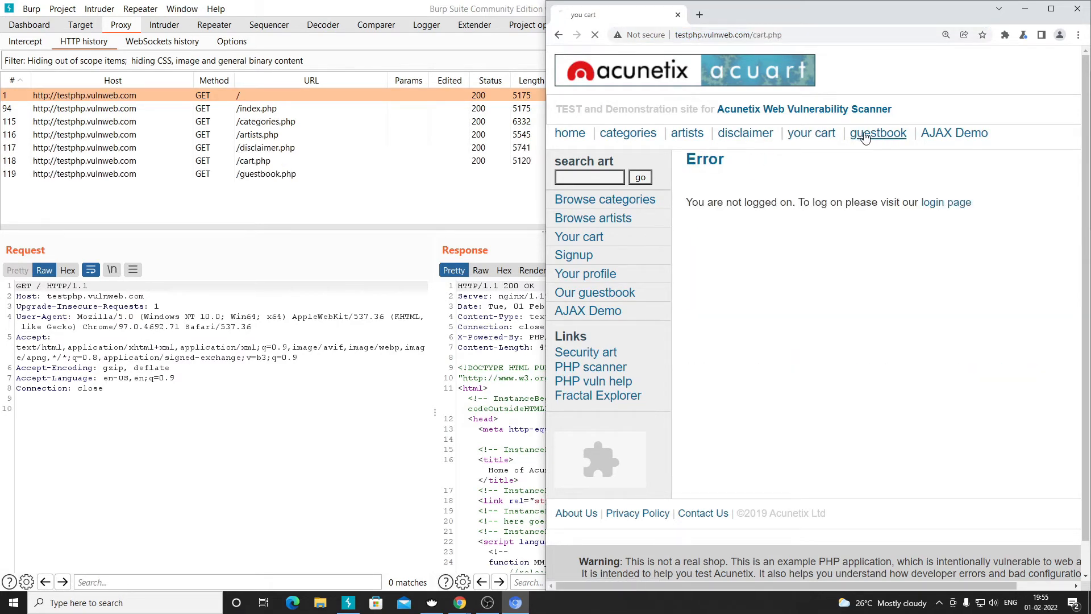
left_click_drag(751, 34, 676, 38)
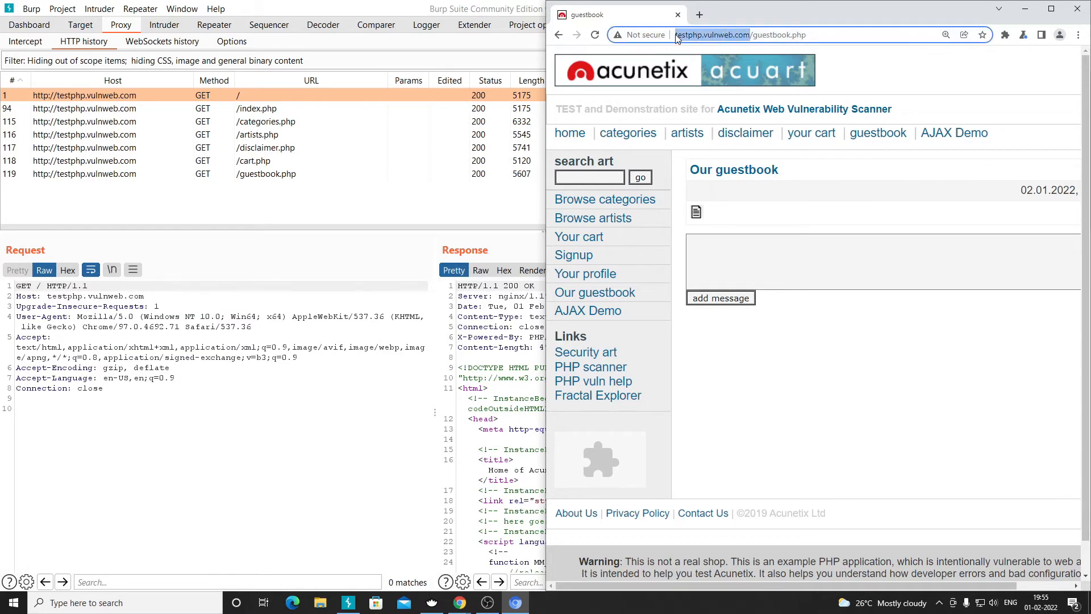
left_click(955, 134)
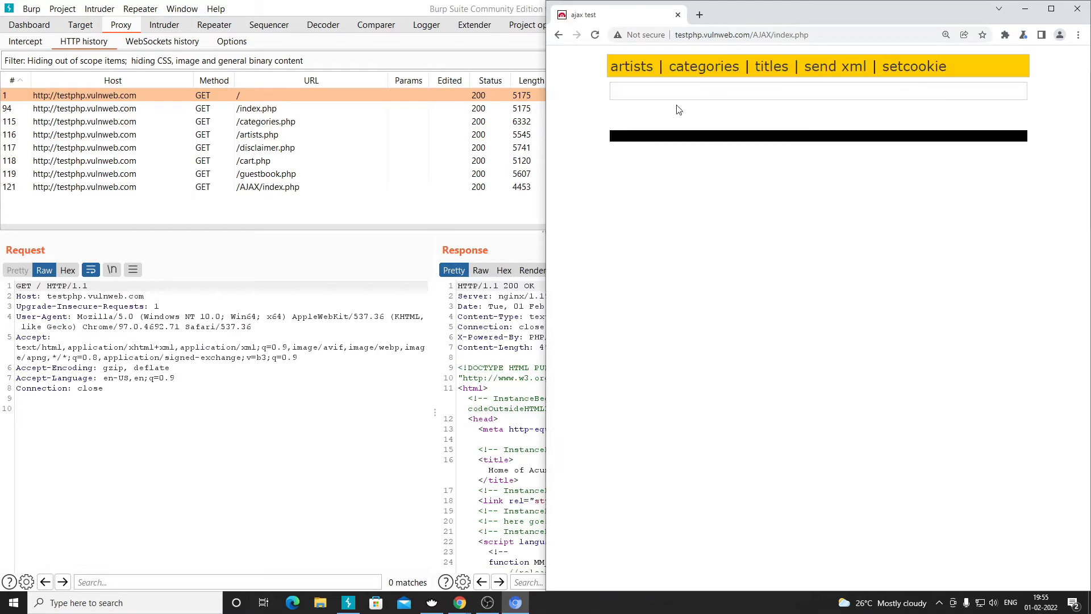
left_click(558, 35)
left_click(276, 215)
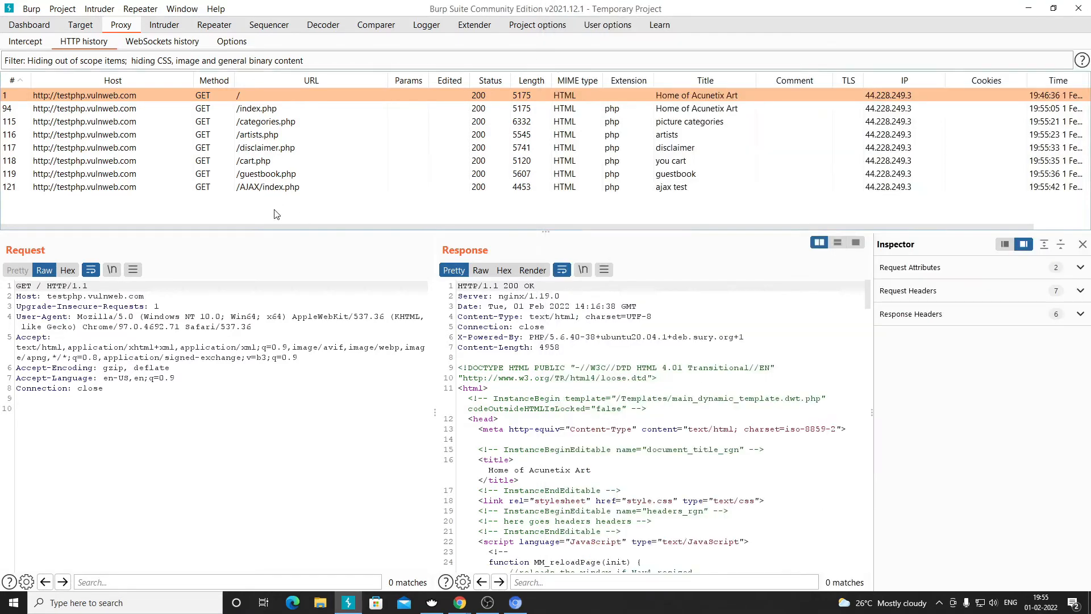
- Turn the in-scope-only filter off to view all hosts, then reapply it for testphp requests only
left_click(191, 61)
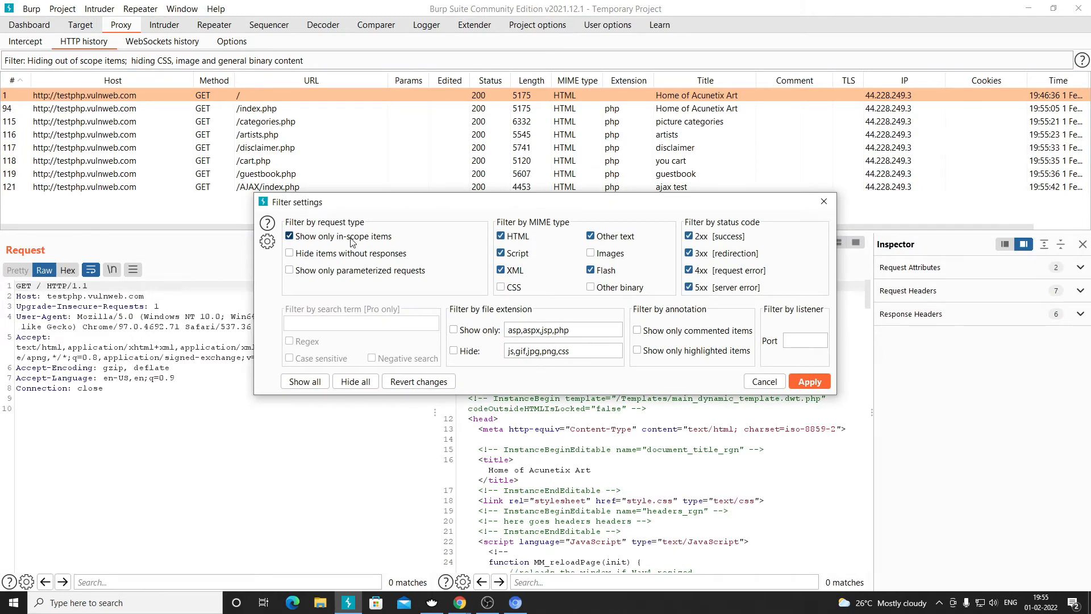
left_click(351, 239)
left_click(809, 382)
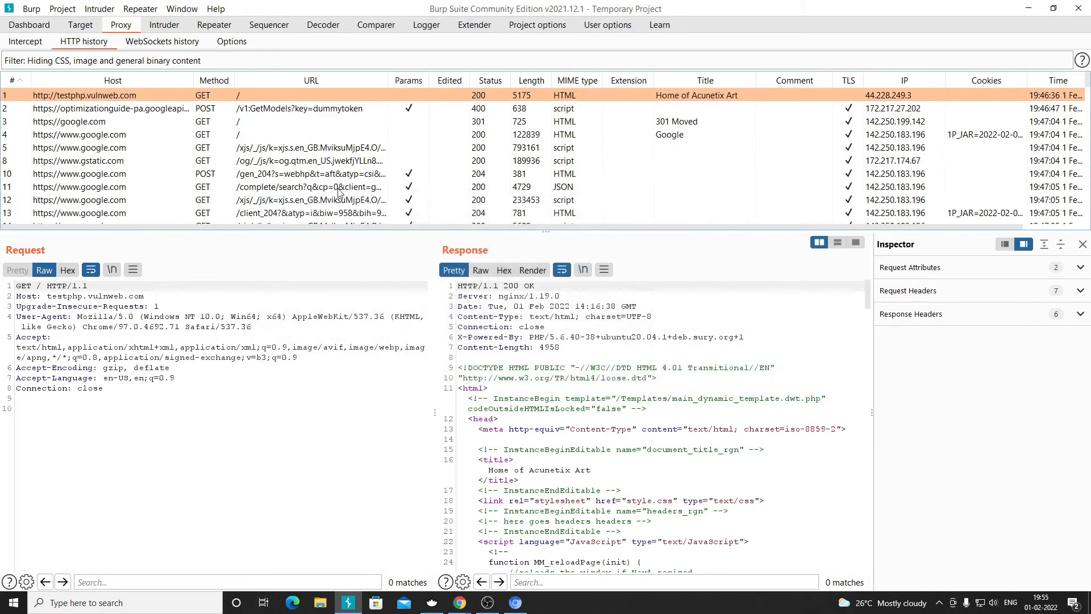
scroll(238, 164, "down", 20)
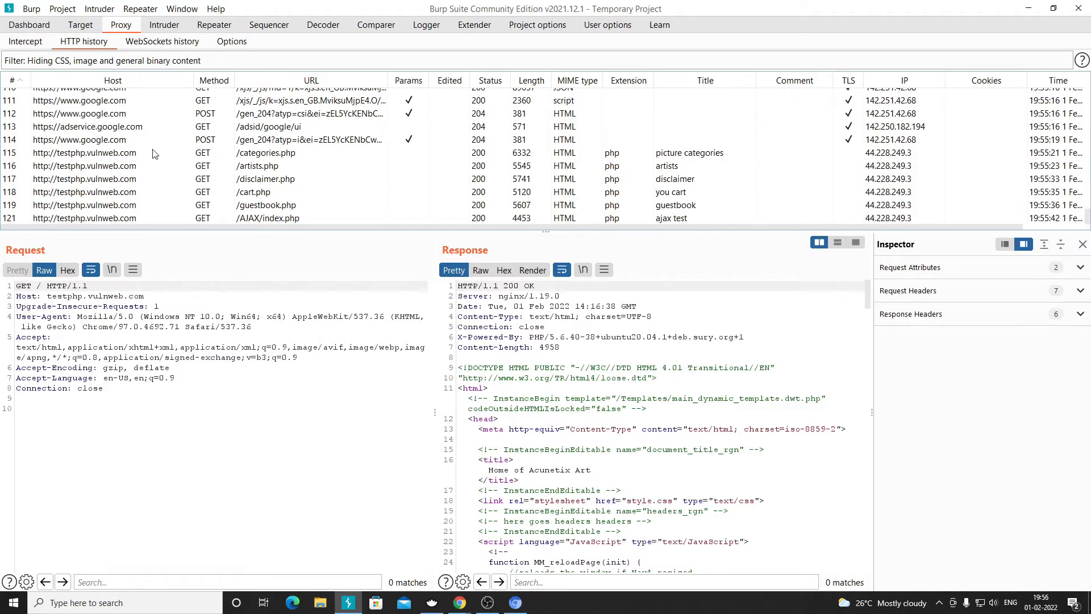
left_click(155, 62)
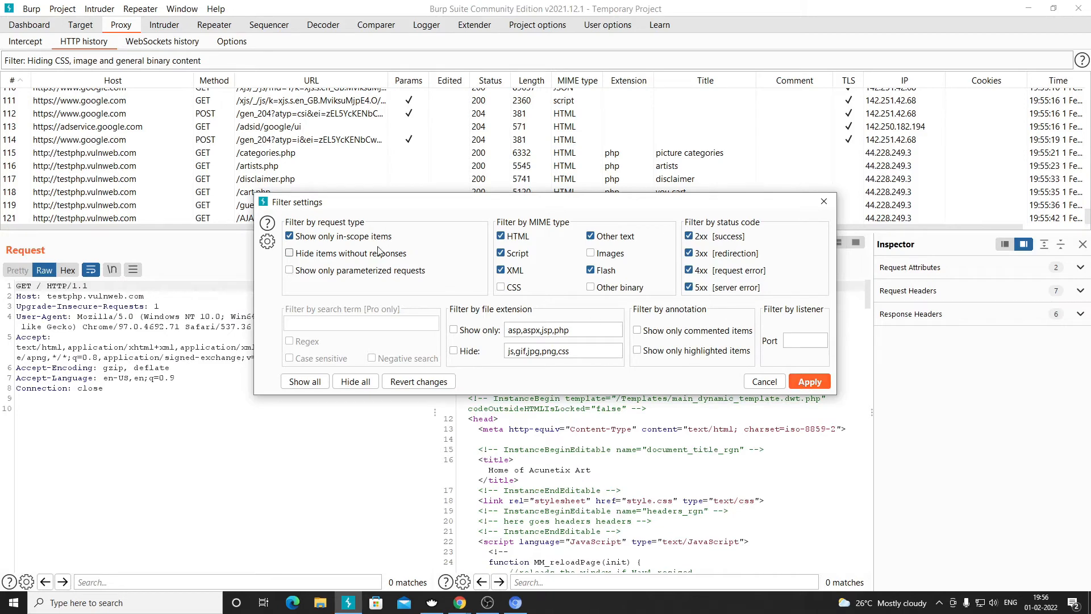
left_click(808, 382)
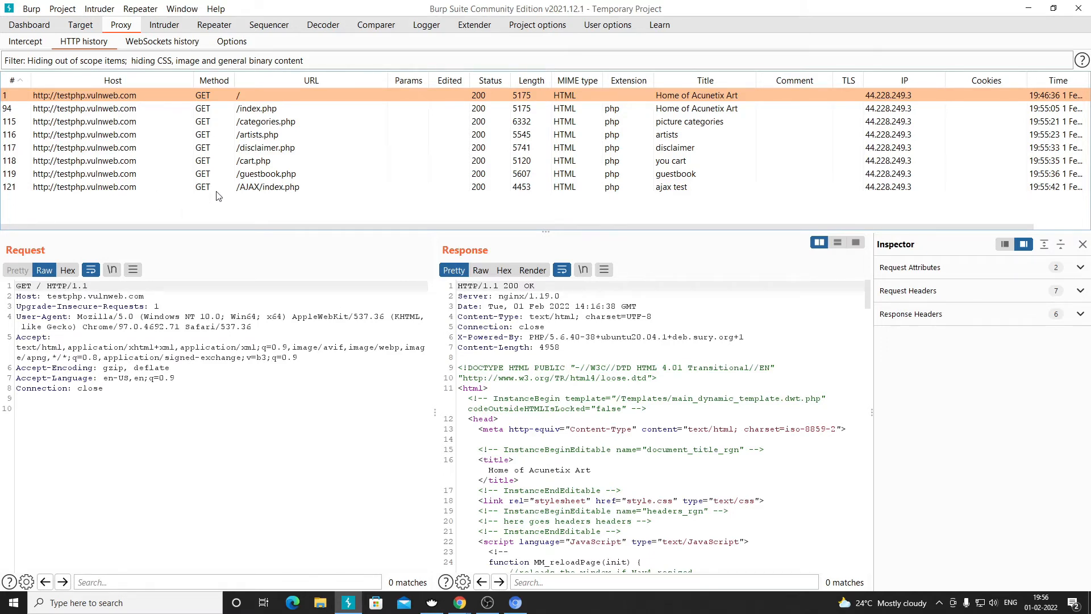
left_click(111, 65)
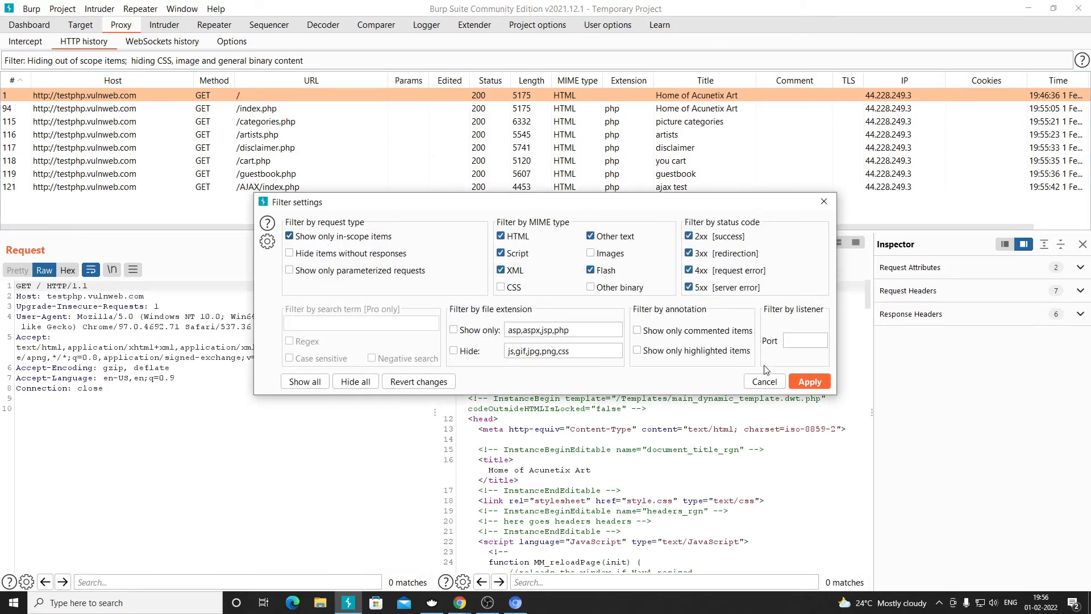
left_click(810, 379)
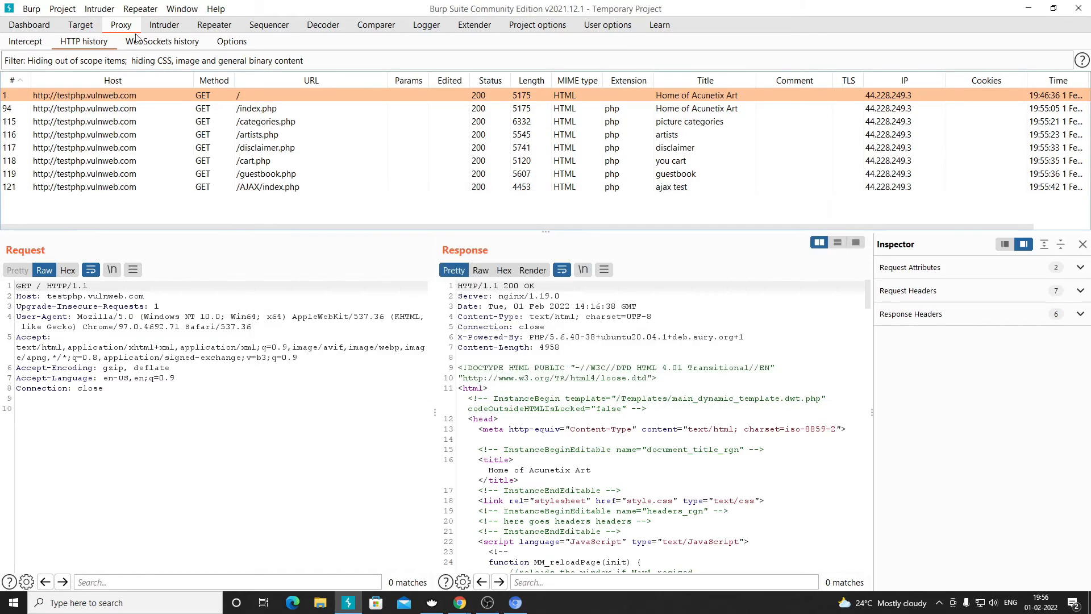
- Filter the site map to in-scope items only, then expand and collapse the testphp.vulnweb.com host
left_click(81, 26)
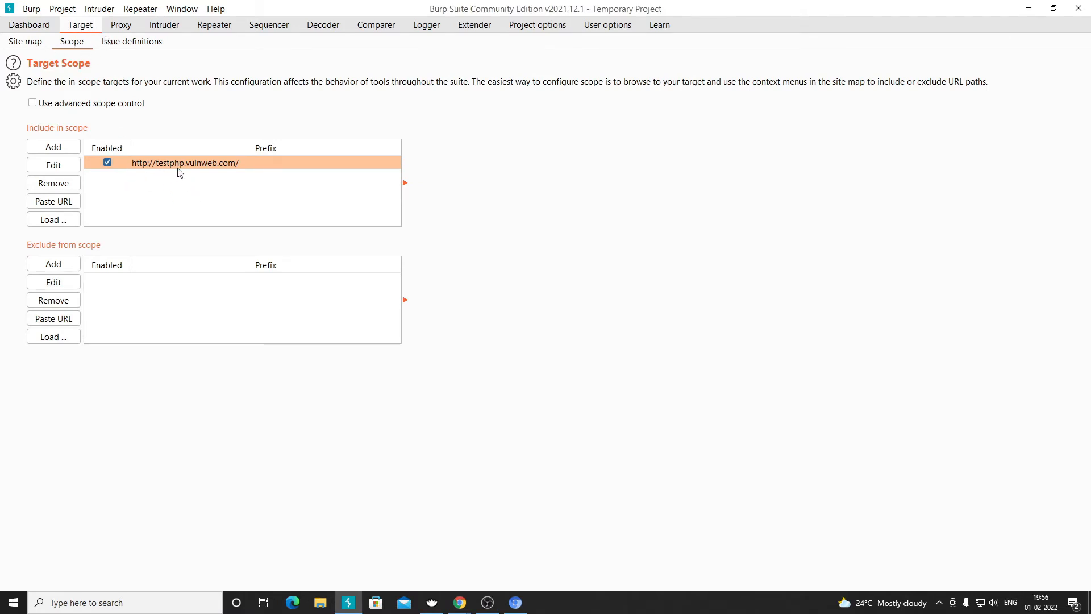
left_click(31, 44)
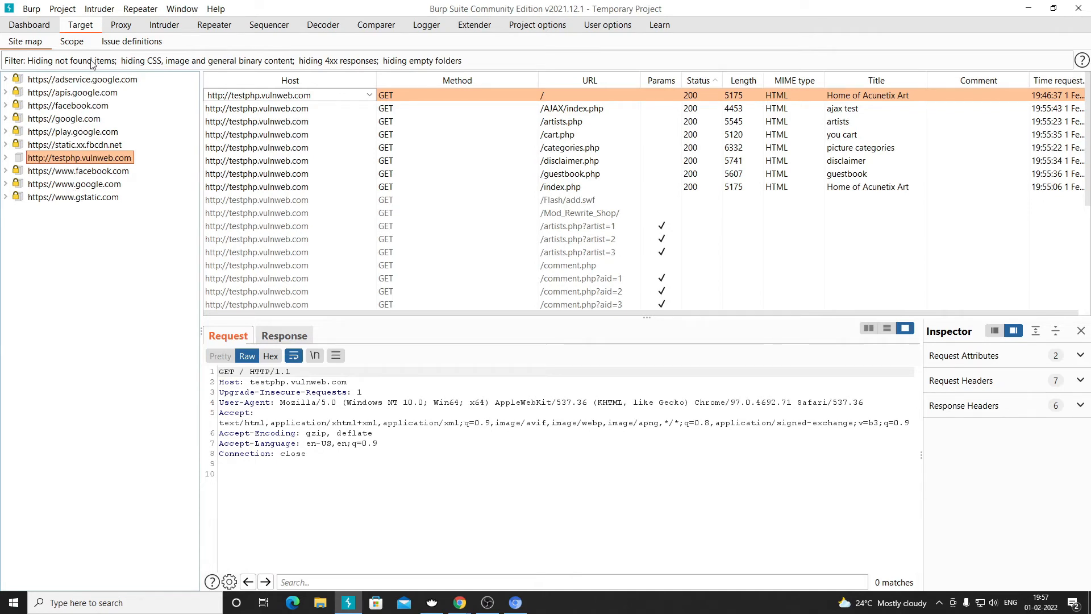
left_click(49, 63)
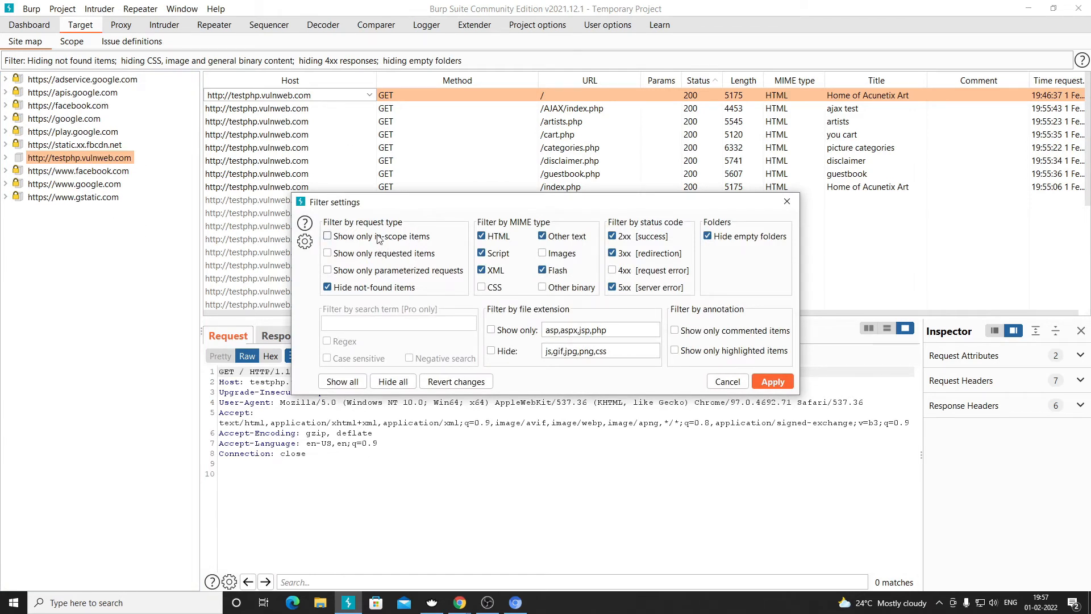
left_click(772, 382)
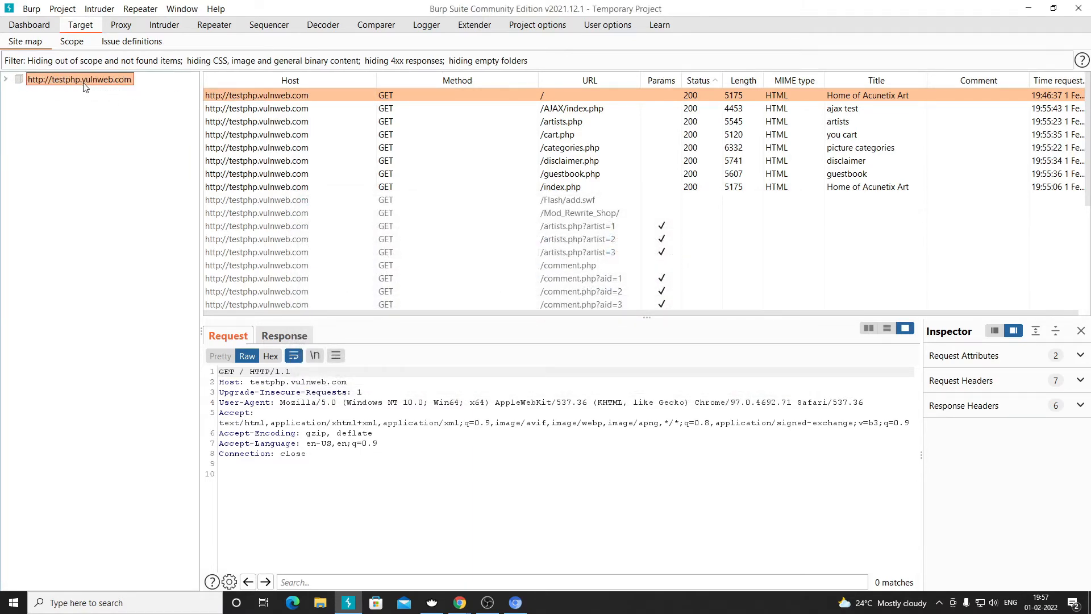
left_click(6, 81)
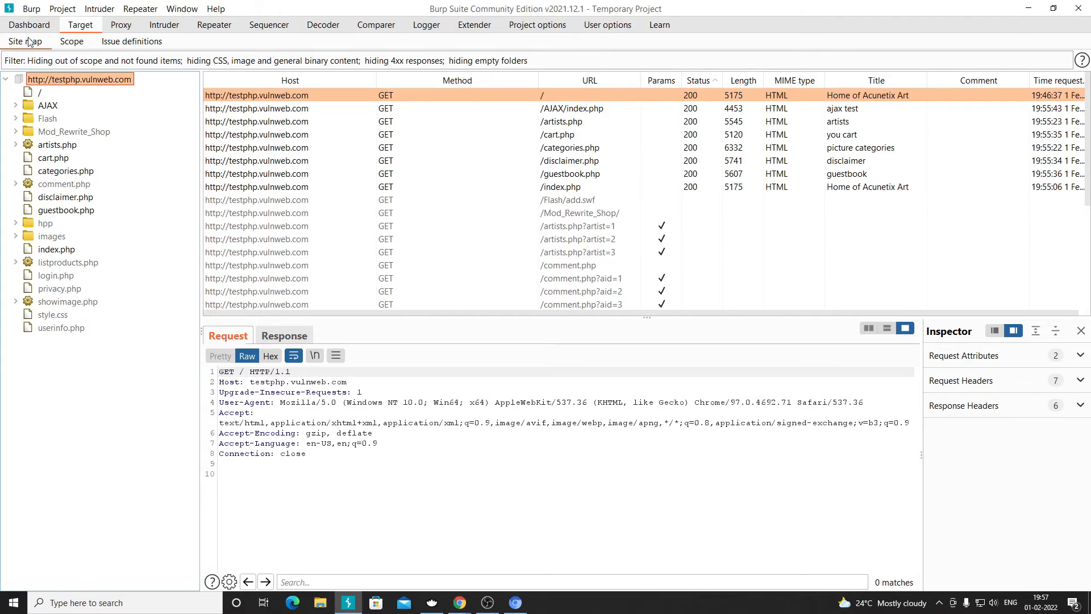
left_click(40, 60)
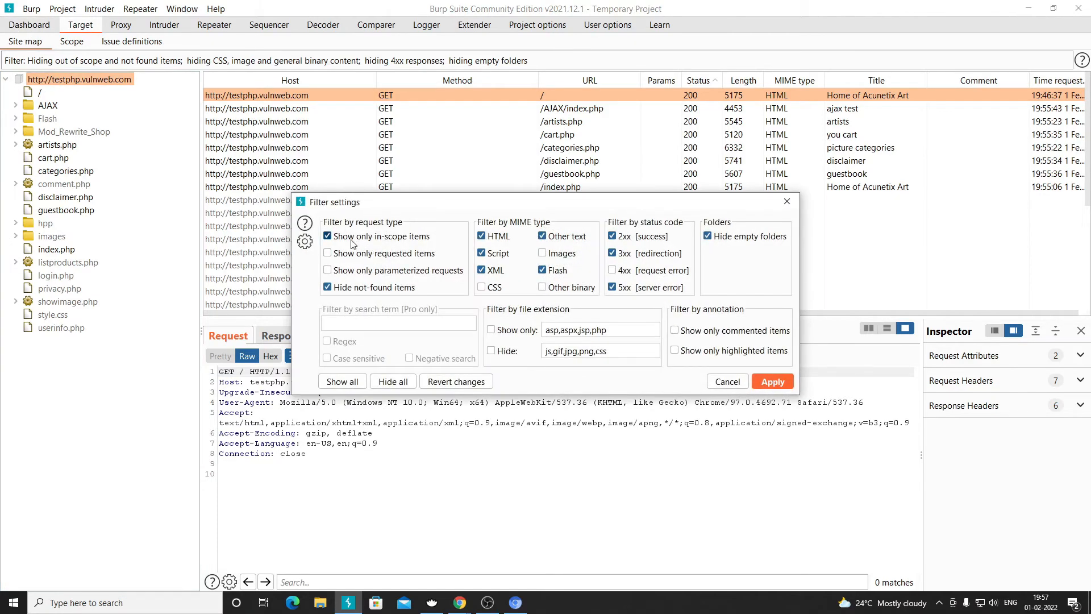
left_click(772, 383)
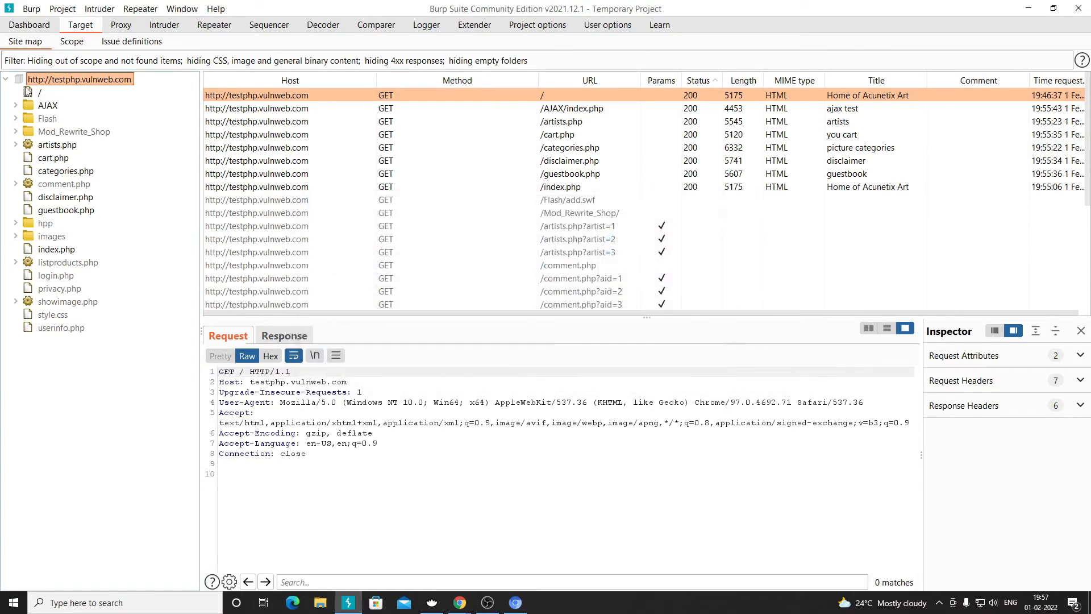
left_click(5, 80)
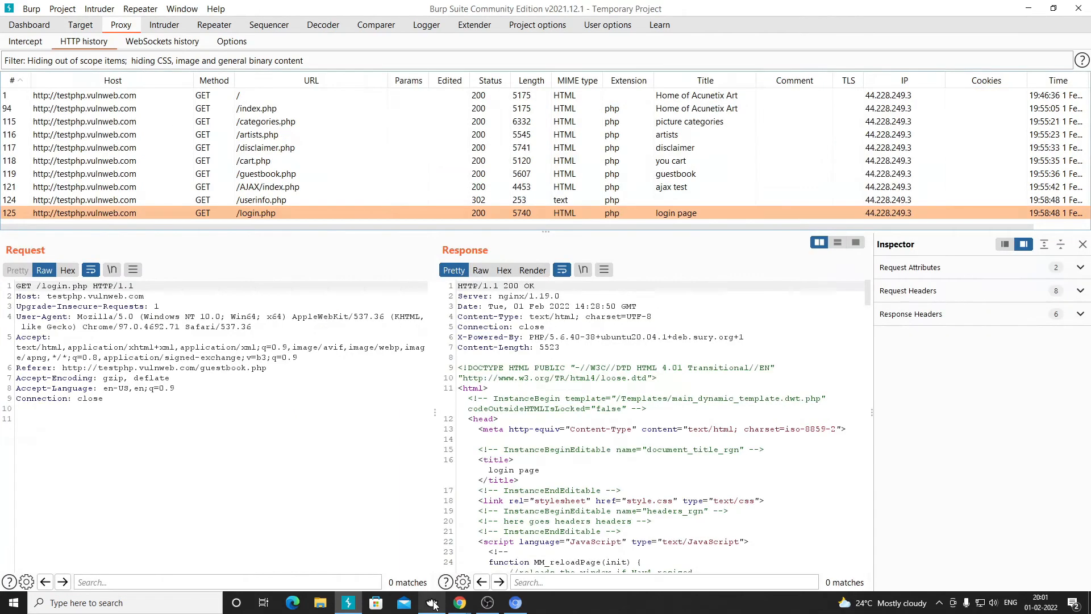
mouse_move(434, 604)
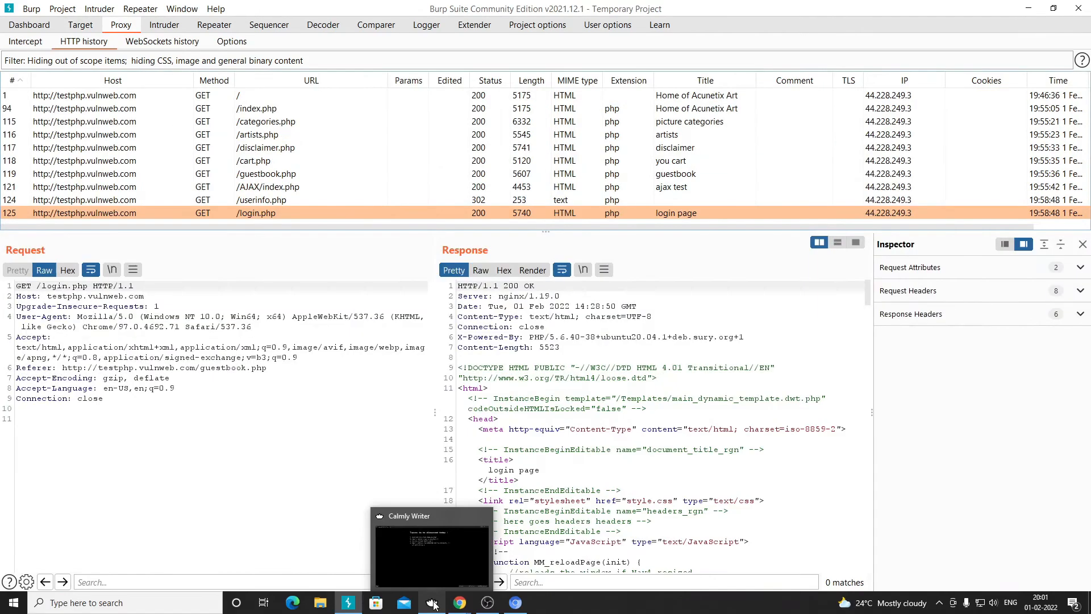
left_click(434, 603)
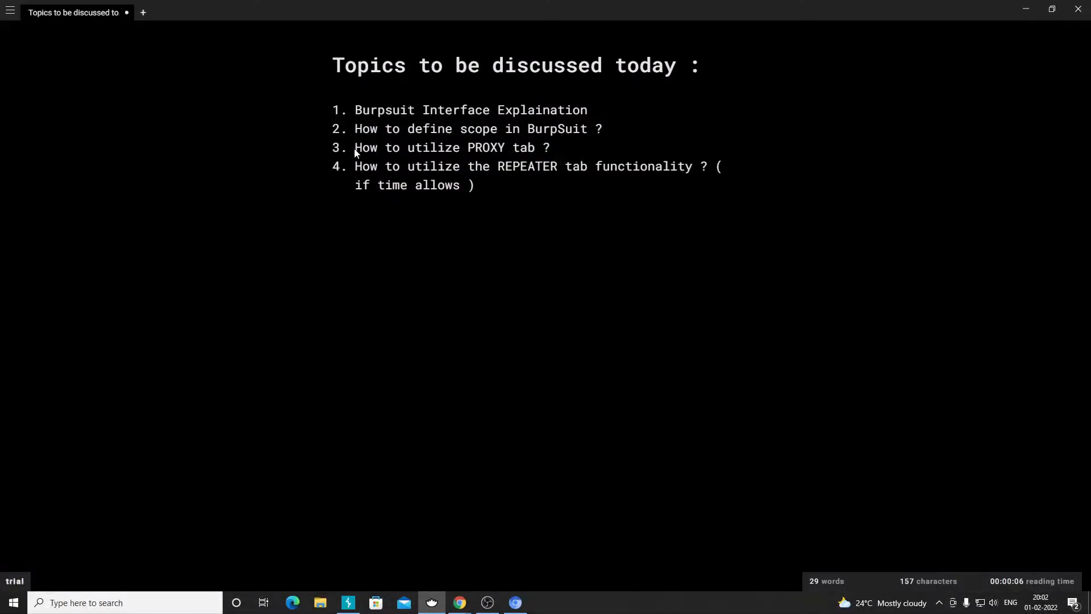
left_click_drag(354, 148, 551, 148)
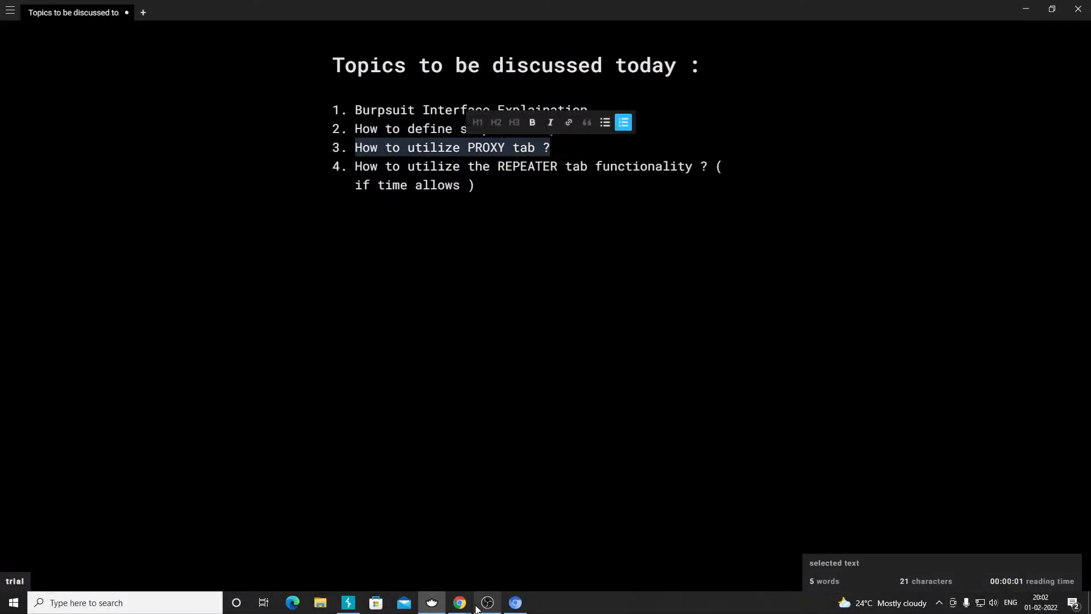
left_click(435, 604)
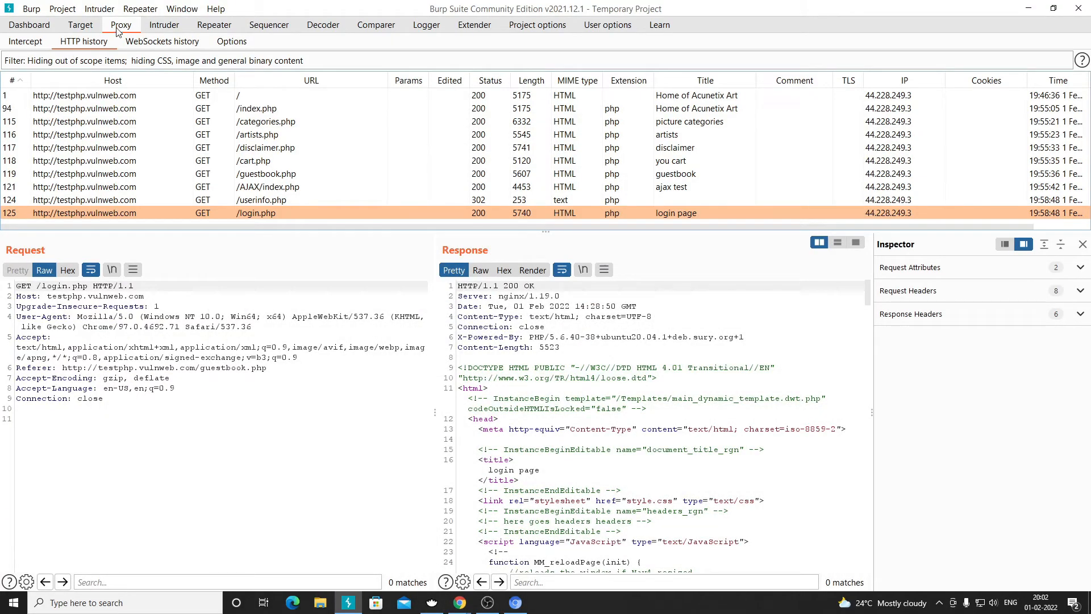
- Enlarge the HTTP history request table by dragging the pane divider down
left_click(80, 25)
left_click(121, 25)
left_click_drag(215, 231, 170, 353)
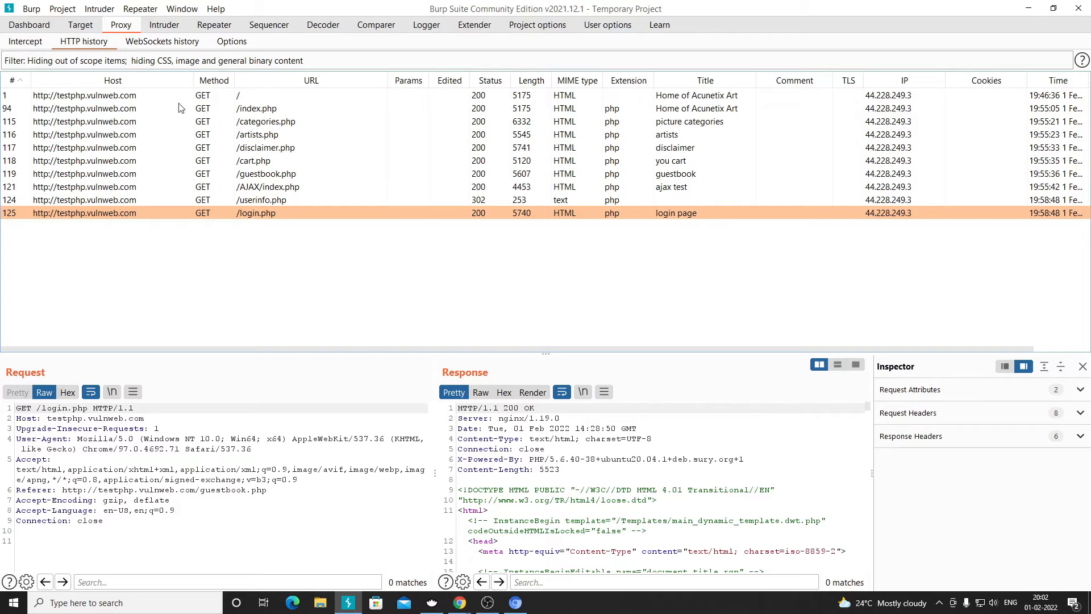
left_click(51, 64)
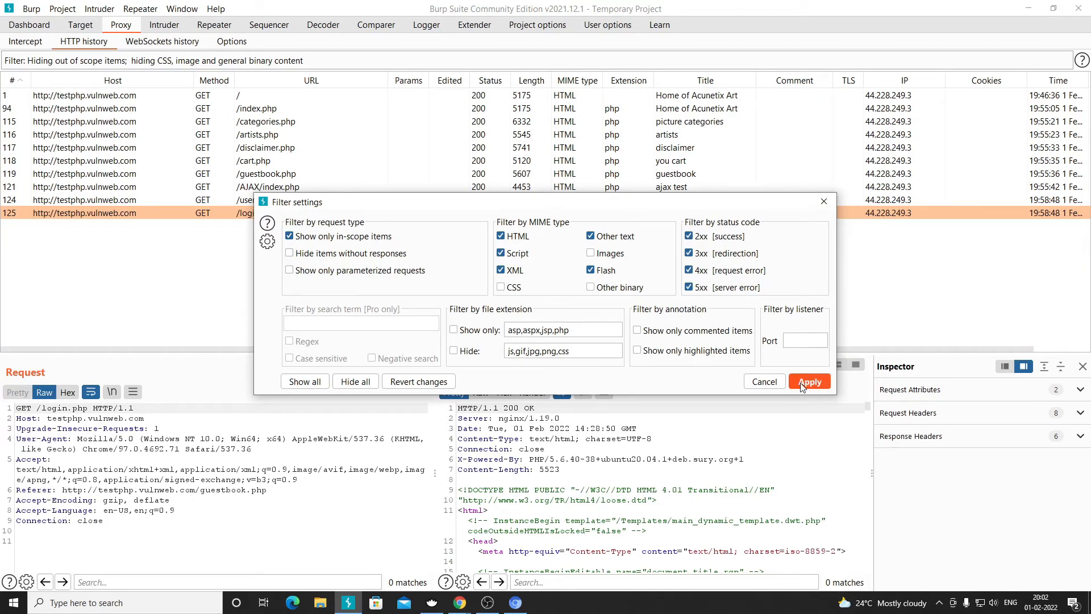
left_click(764, 382)
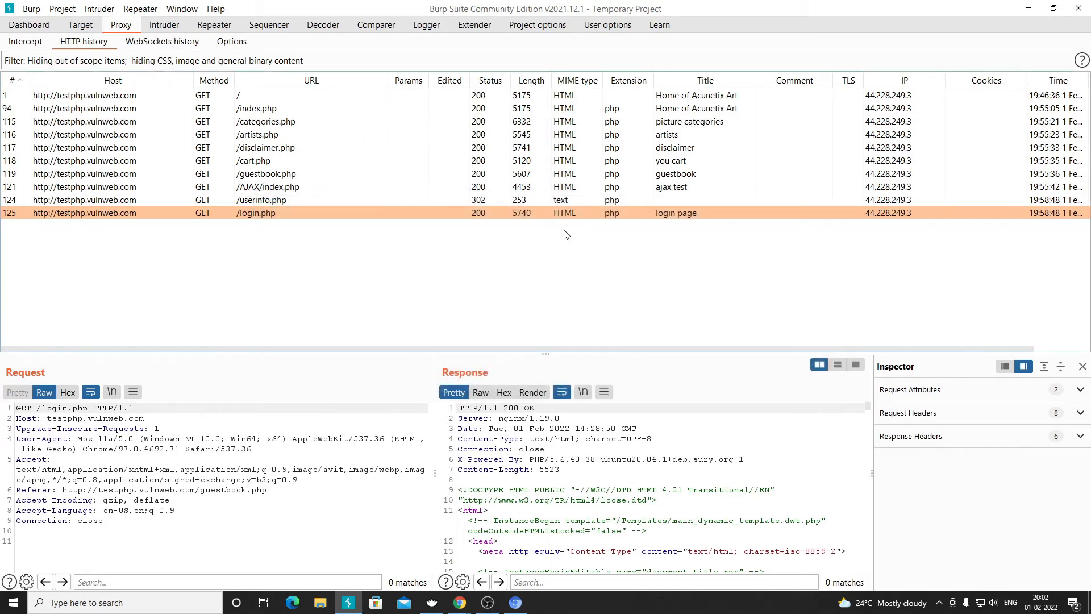
left_click(99, 63)
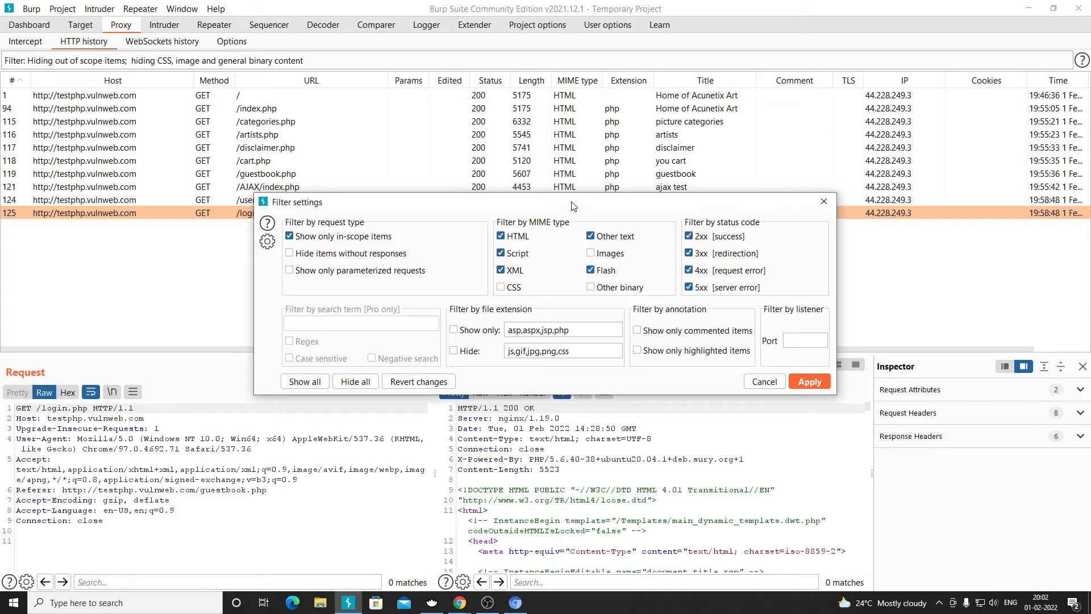
left_click_drag(573, 205, 476, 237)
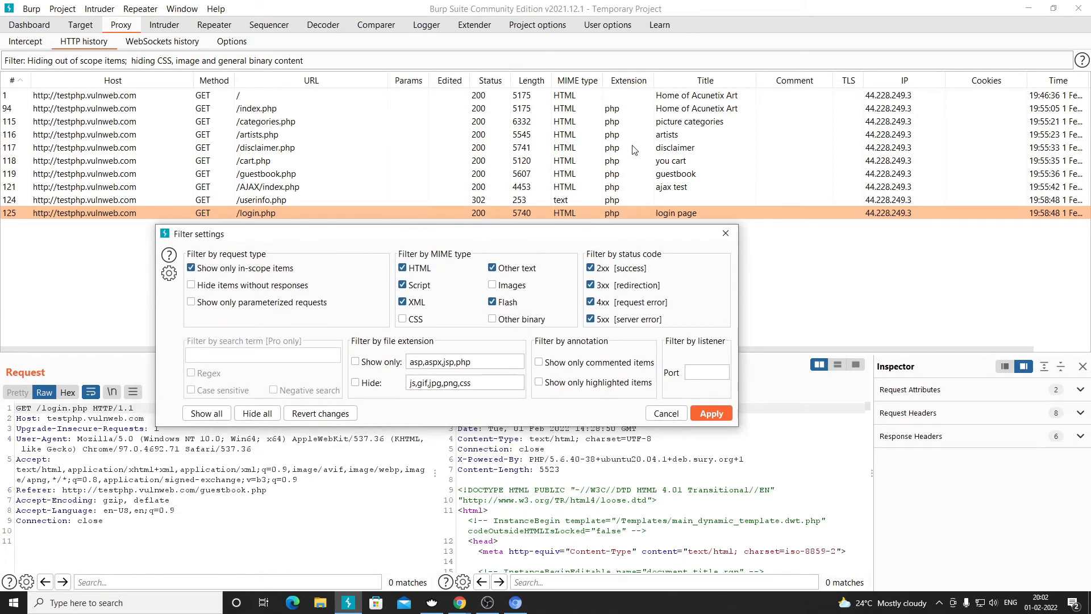
left_click(667, 413)
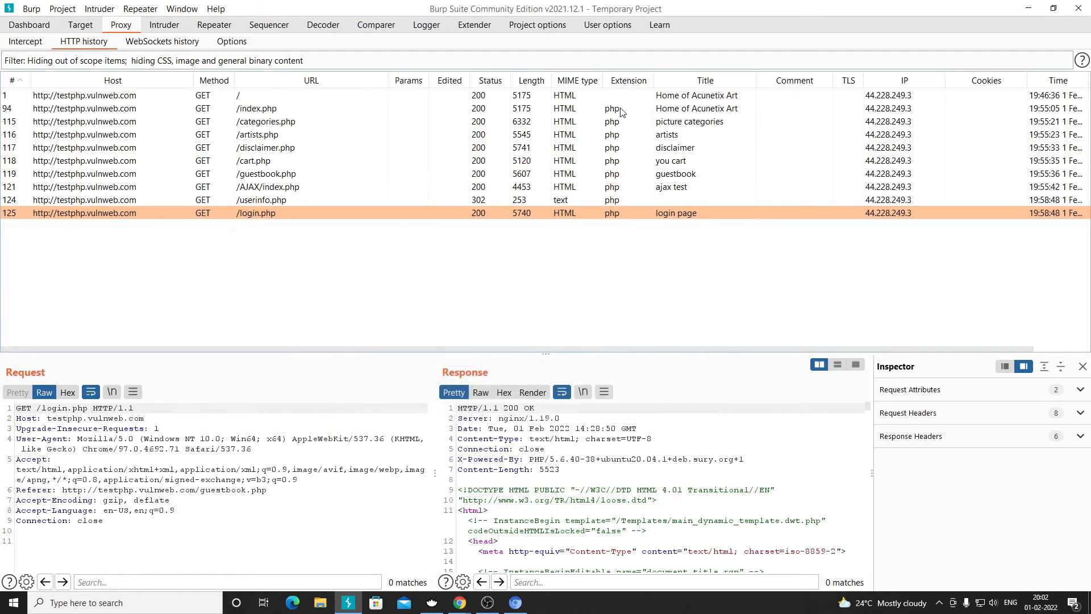
- Filter the HTTP history to show only the php extension
left_click(621, 109)
left_click(627, 122)
left_click(625, 134)
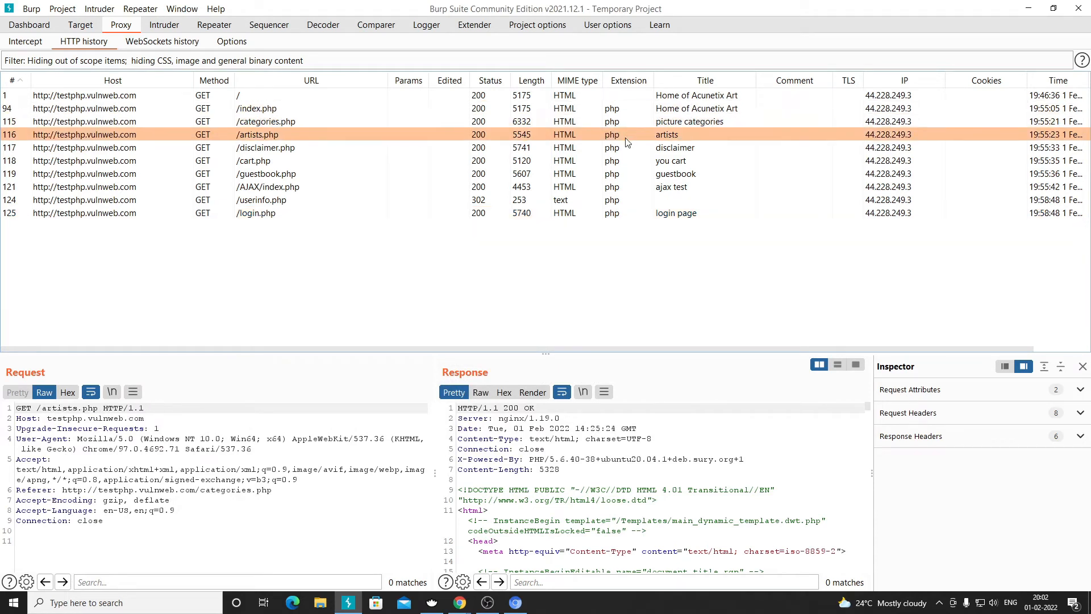
left_click(624, 149)
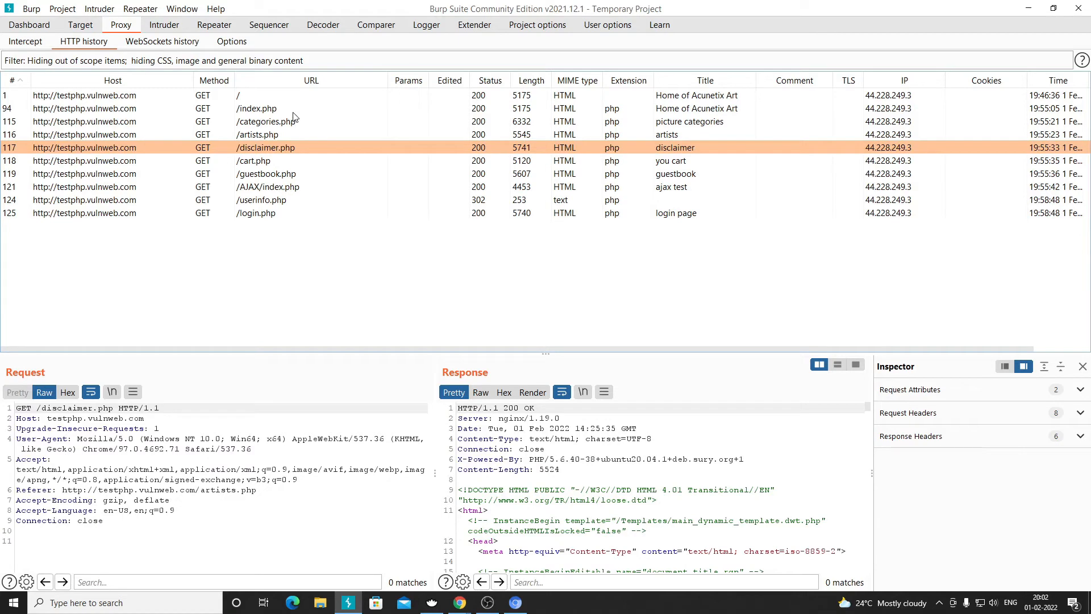
left_click(204, 61)
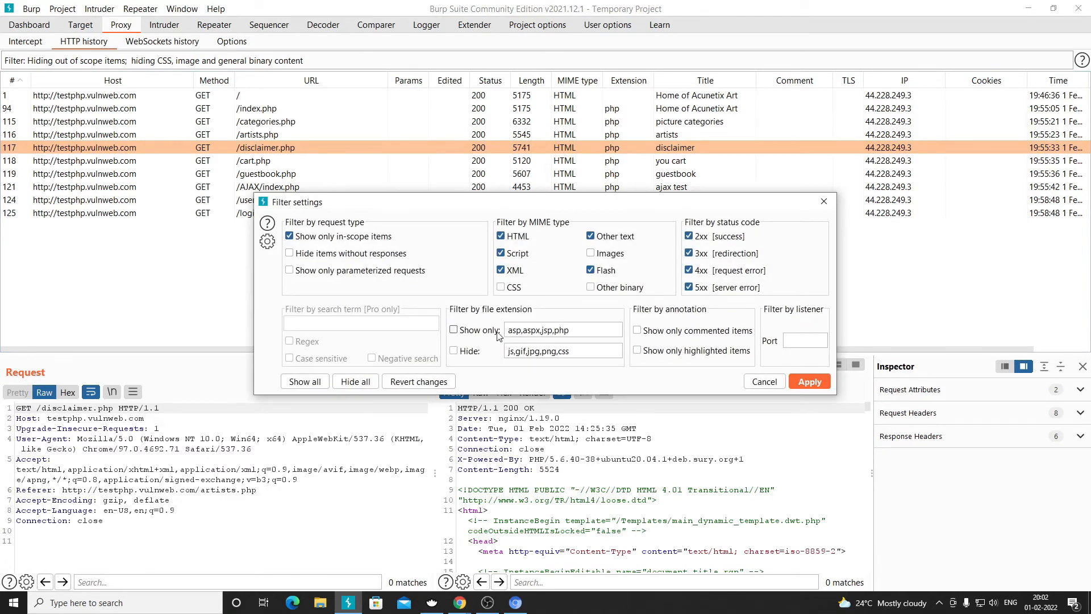
left_click(469, 332)
left_click_drag(555, 331, 507, 331)
key("BackSpace")
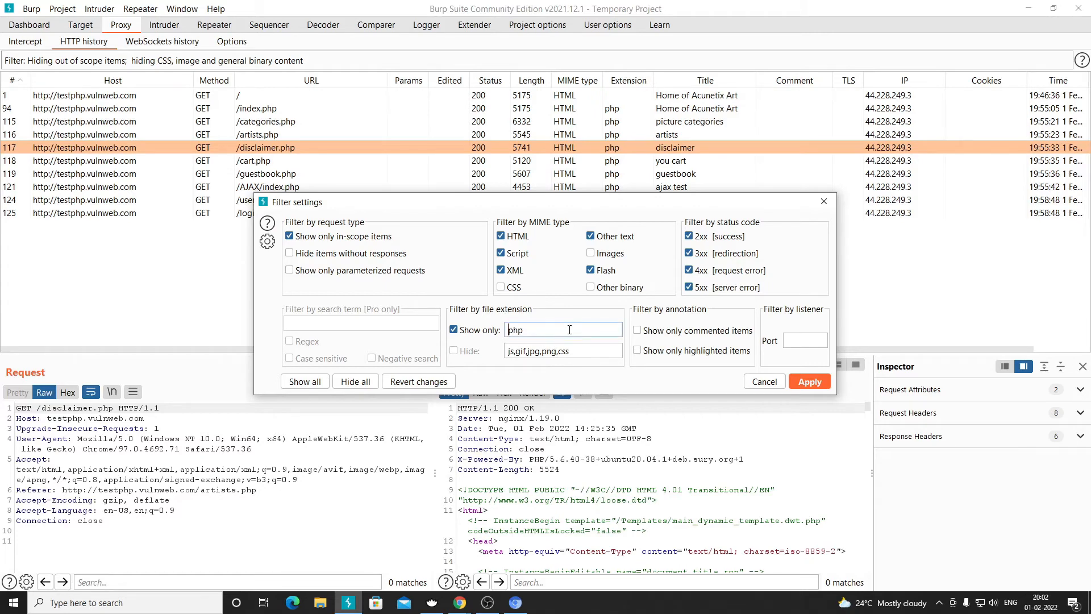
left_click(808, 385)
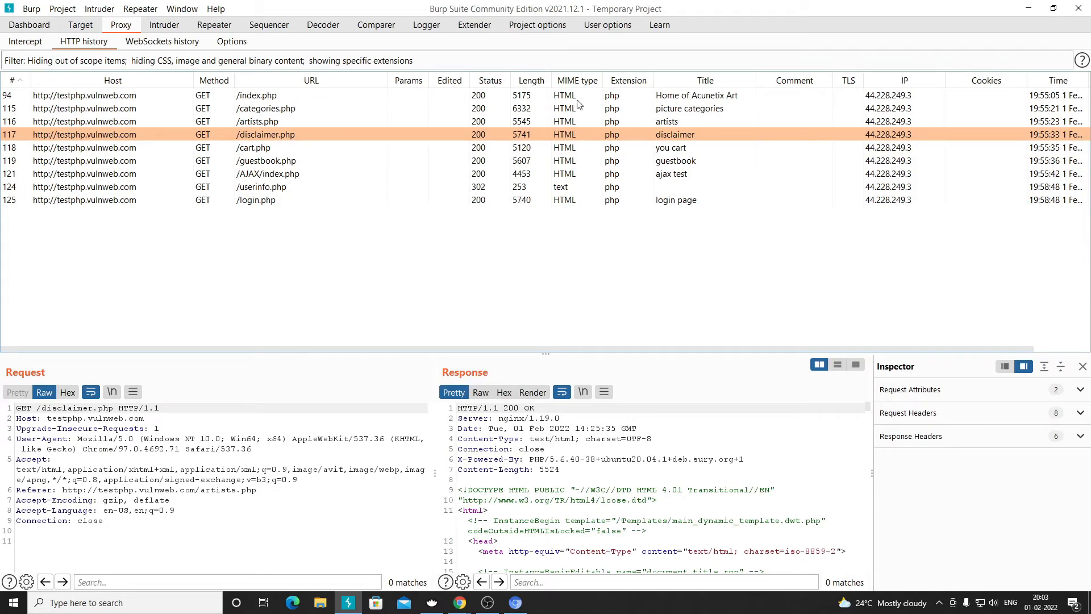
- Replace the php-only filter with hiding js, gif, jpg, png and css extensions
left_click(169, 62)
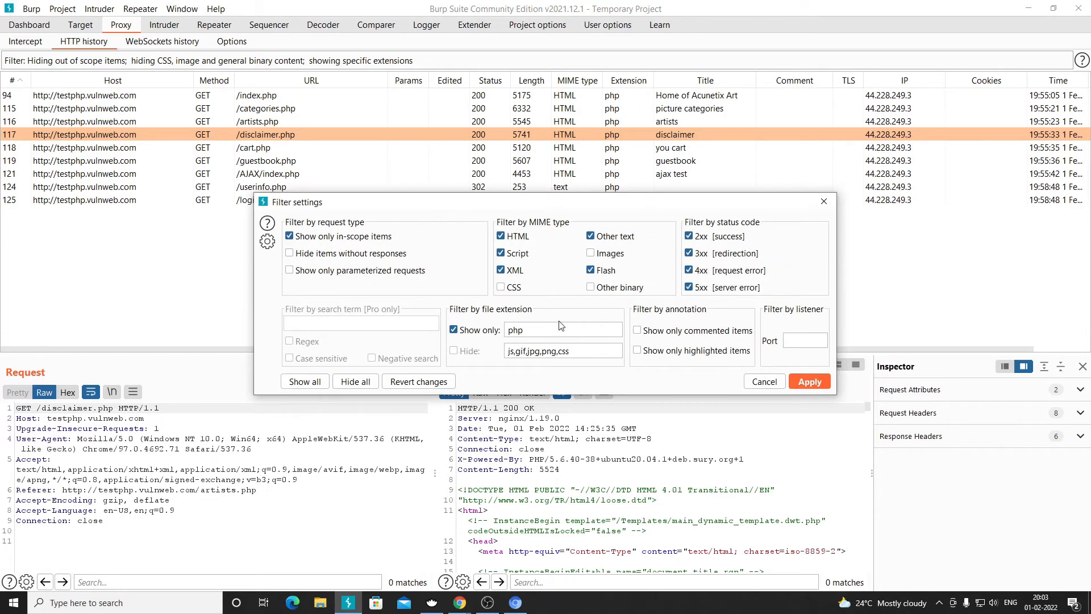
left_click(469, 330)
double_click(537, 351)
left_click_drag(570, 352, 559, 352)
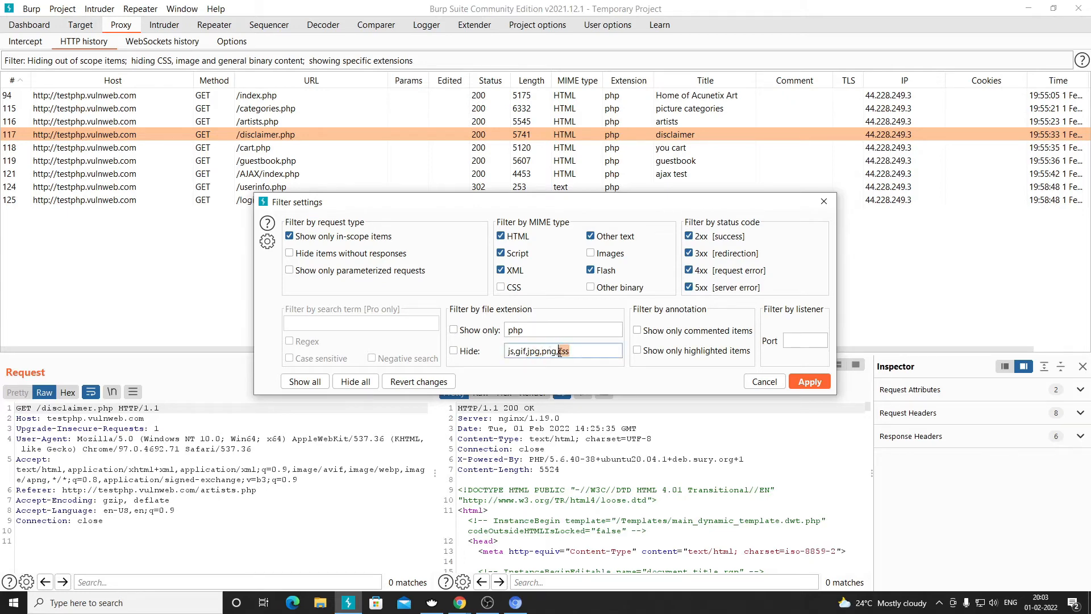
double_click(522, 351)
left_click(454, 351)
left_click(810, 382)
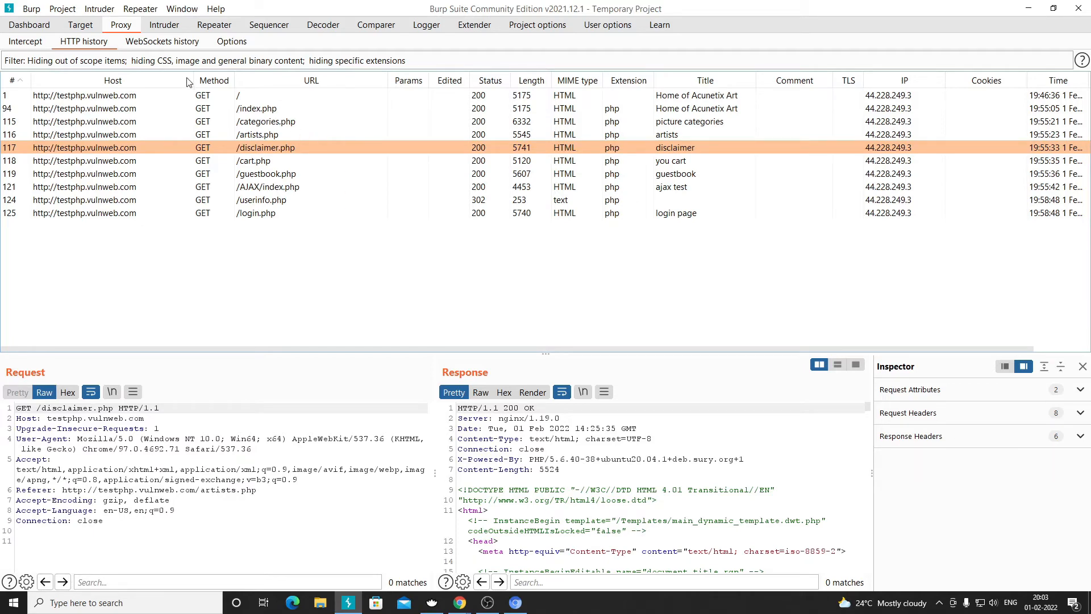
left_click(178, 63)
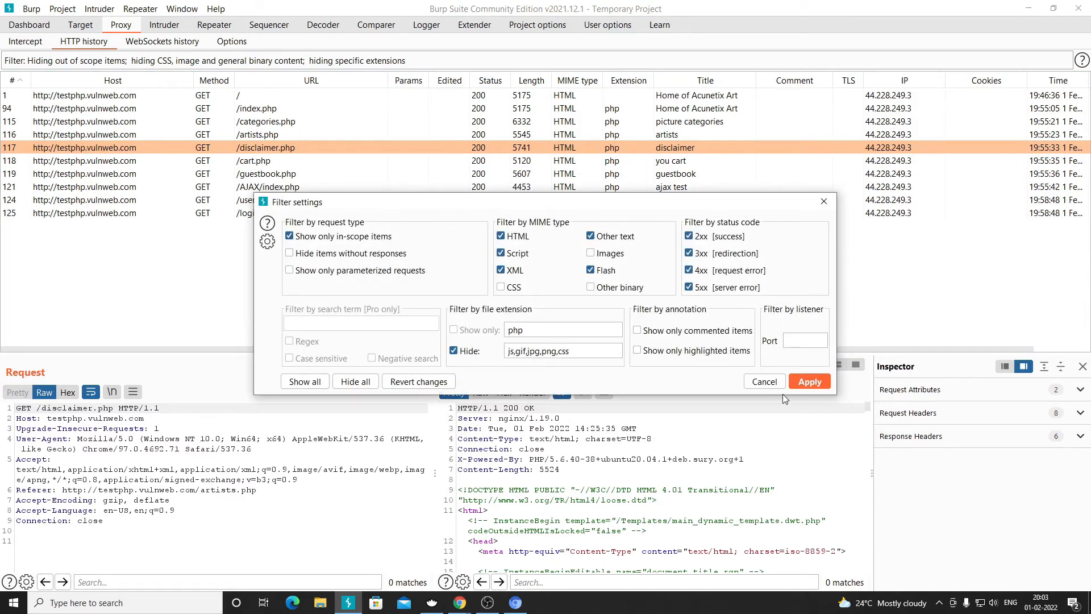
left_click(754, 382)
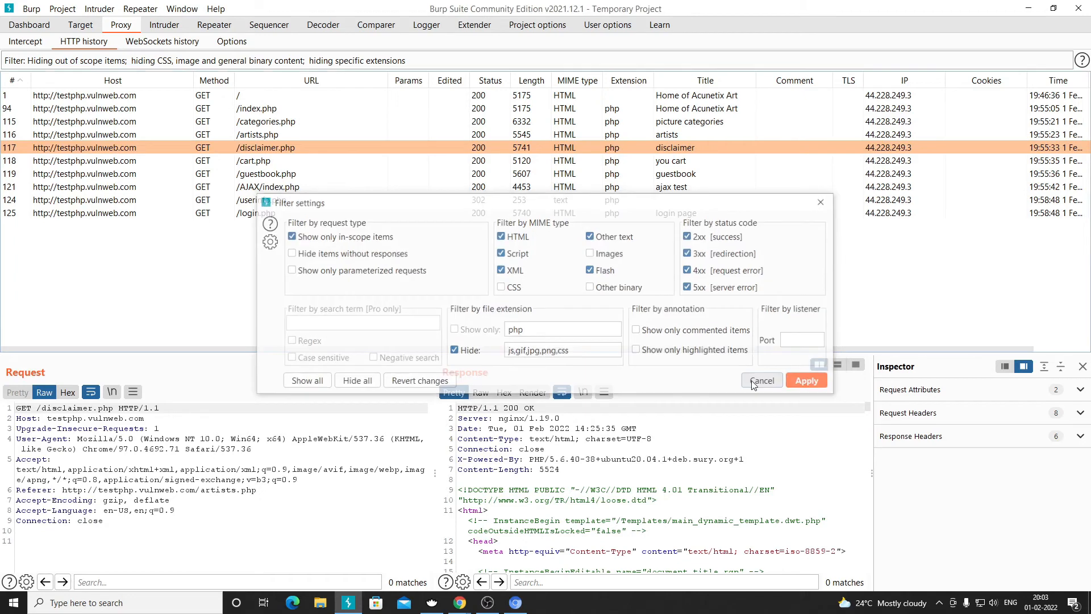
- Check the empty WebSockets history and its show-all filter, then show Proxy Options
left_click(161, 43)
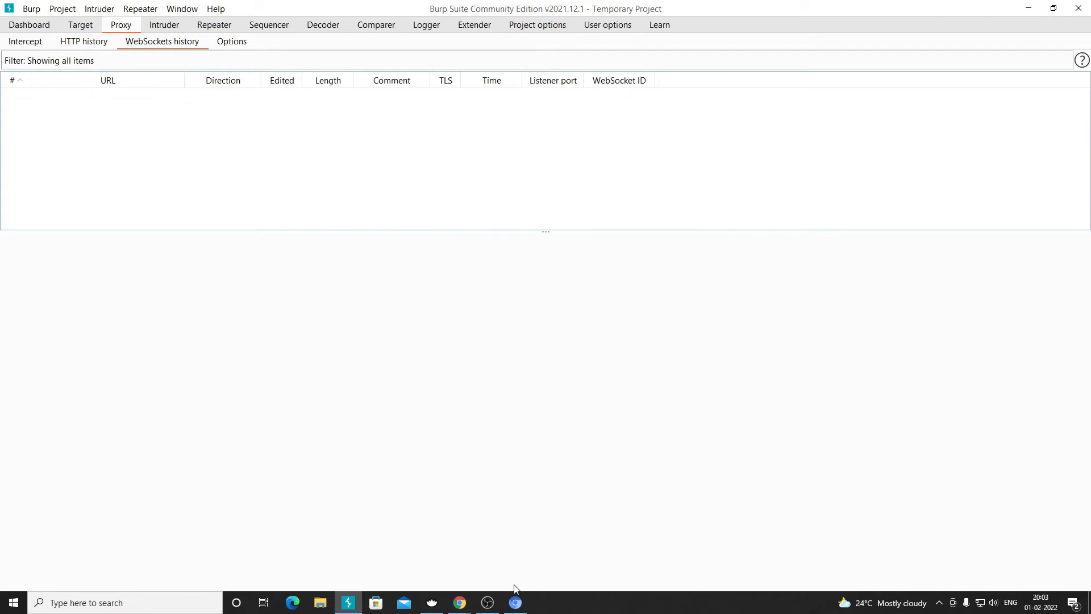
left_click(515, 602)
left_click(282, 170)
left_click(124, 64)
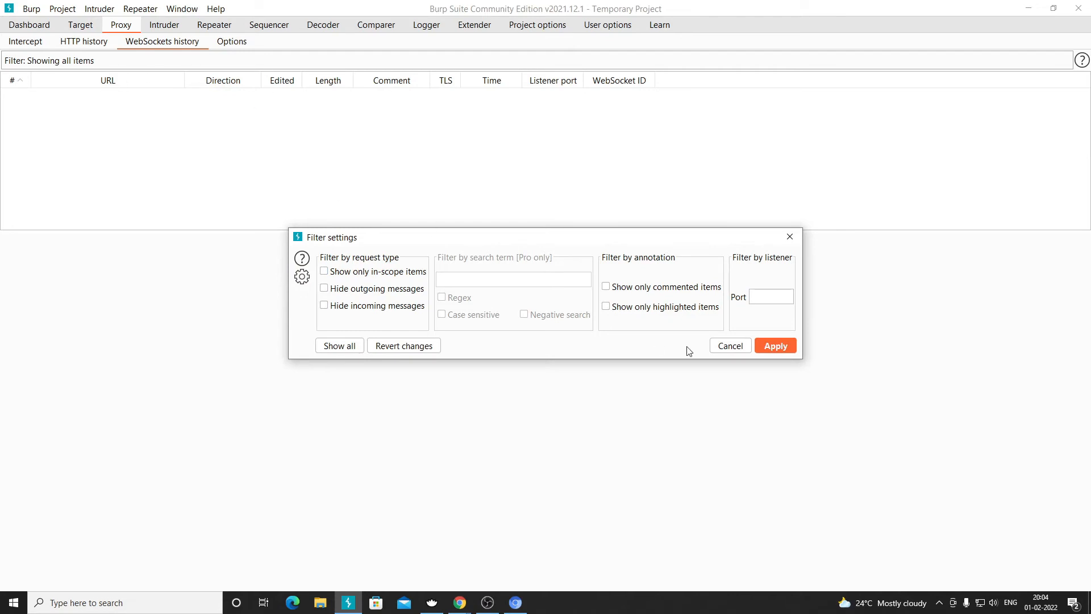
left_click(730, 347)
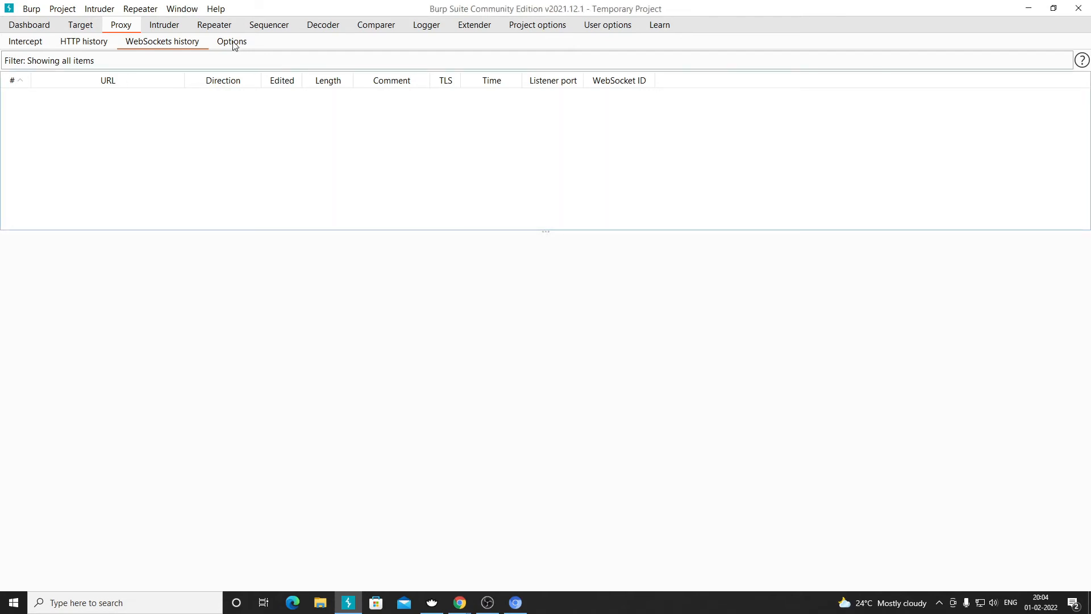
left_click(233, 42)
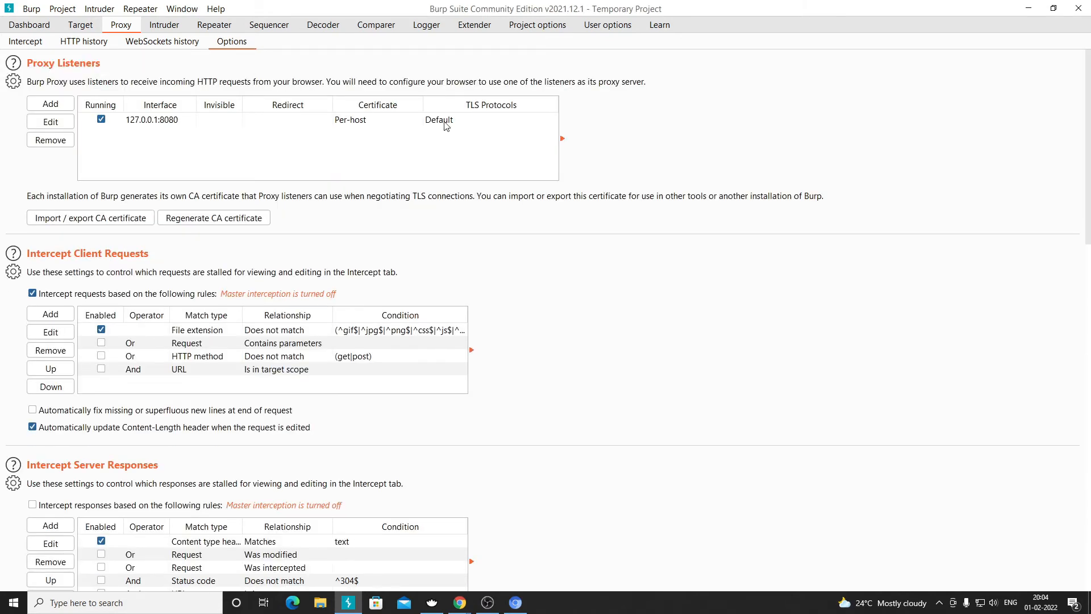
- Select the 127.0.0.1:8080 listener, review the Options page, then go back to HTTP history
left_click(180, 122)
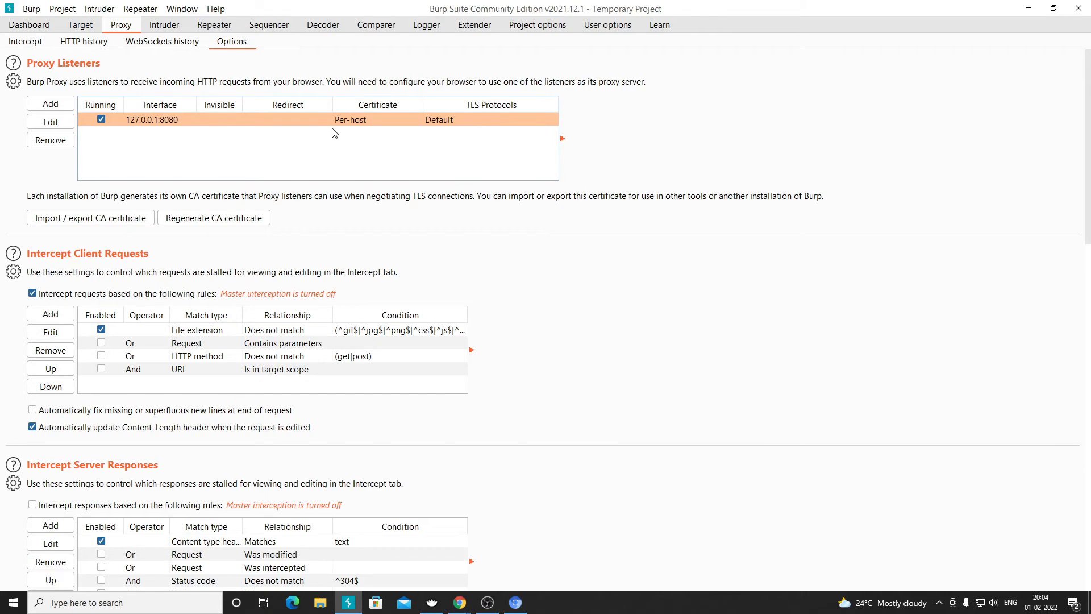
scroll(334, 133, "down", 3)
scroll(335, 129, "up", 3)
left_click(84, 41)
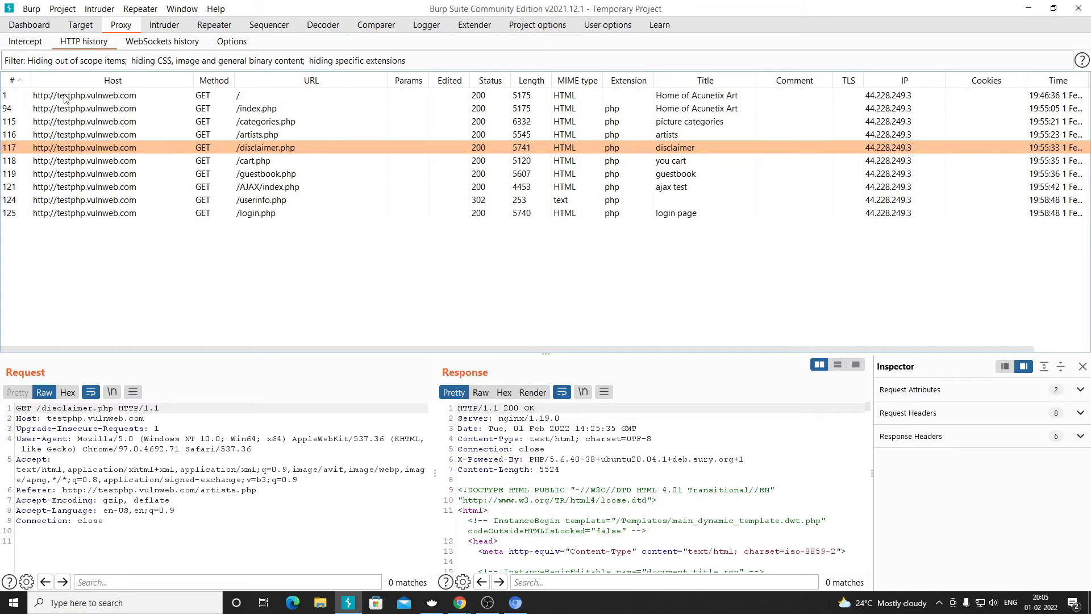
- Select the GET / history entry, then return to the Proxy Options page
right_click(102, 99)
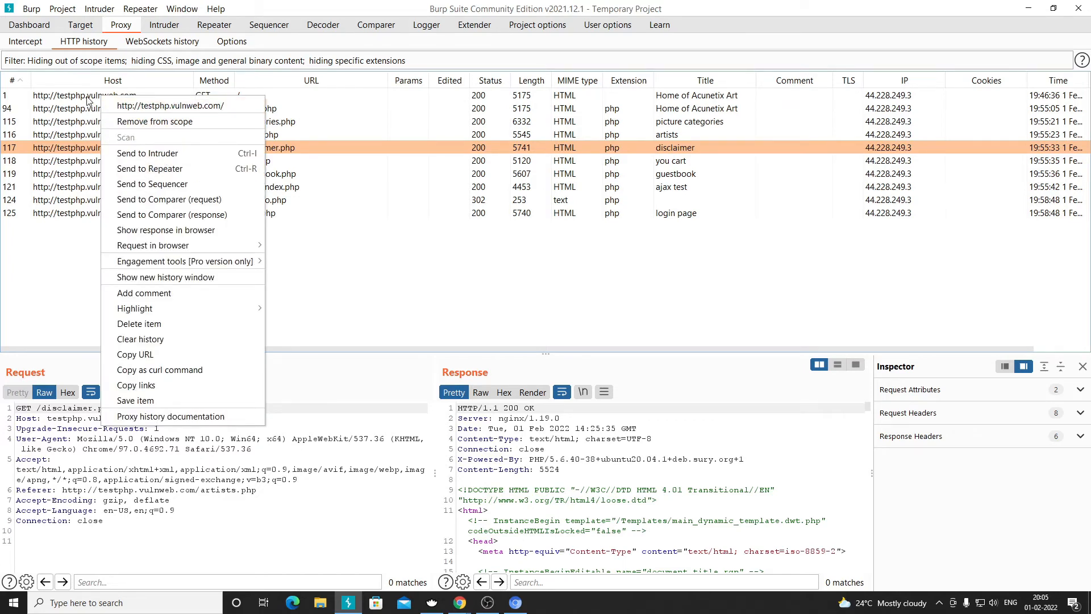
left_click(88, 99)
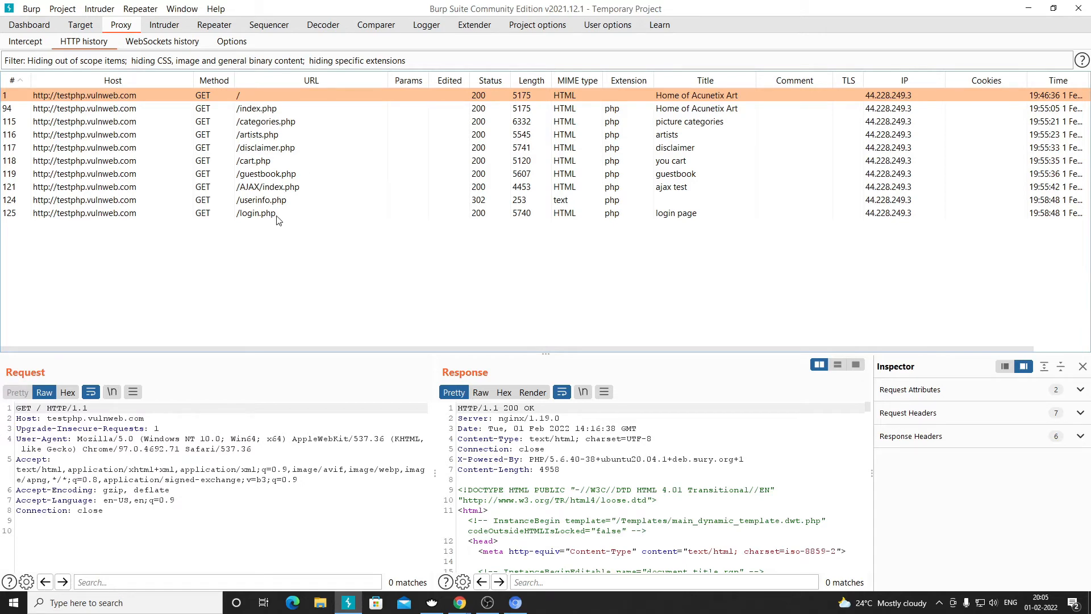
left_click(233, 43)
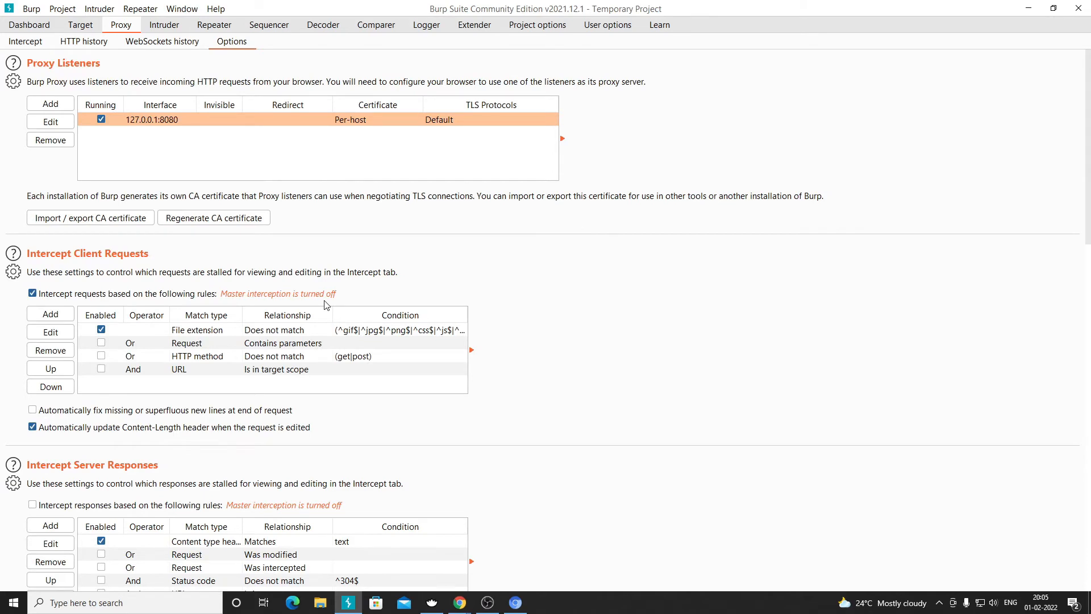
- Enable the 'URL Is in target scope' intercept rule, then return to HTTP history
left_click(101, 370)
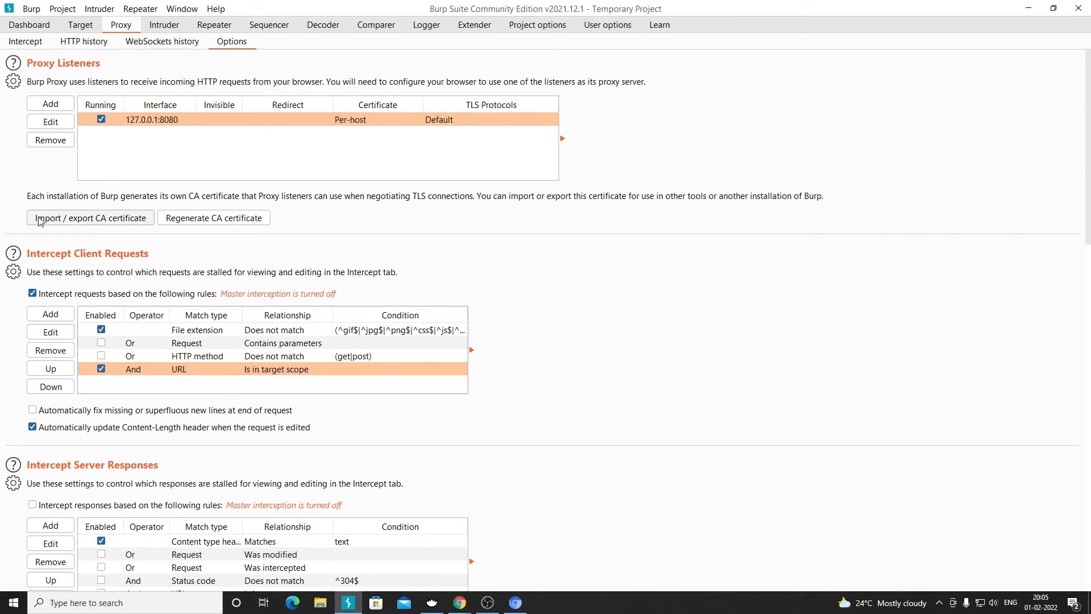
scroll(231, 377, "down", 5)
scroll(231, 377, "up", 5)
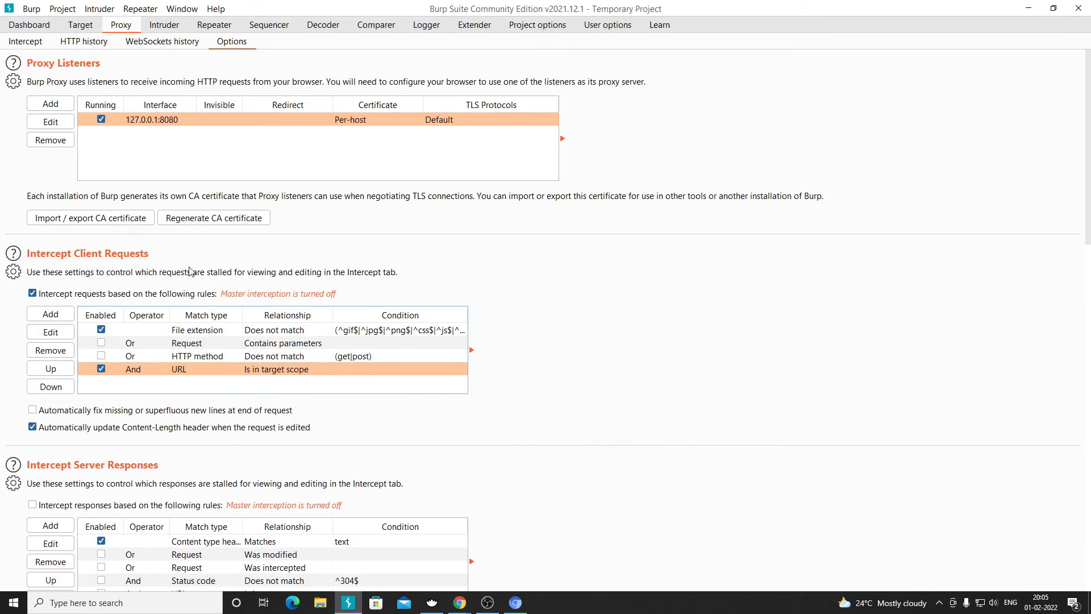
left_click(88, 45)
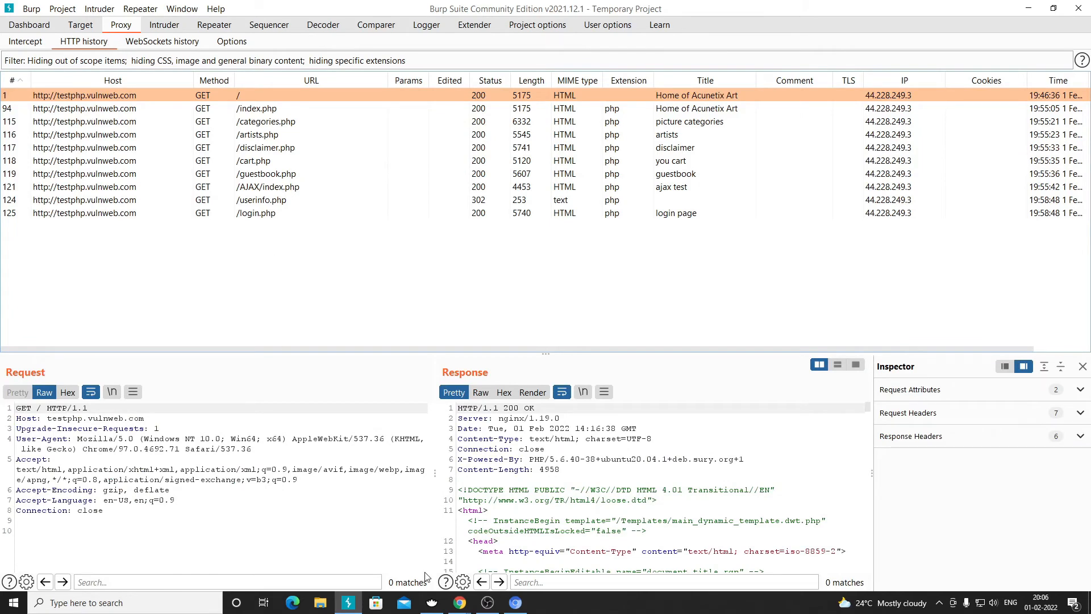
left_click(432, 606)
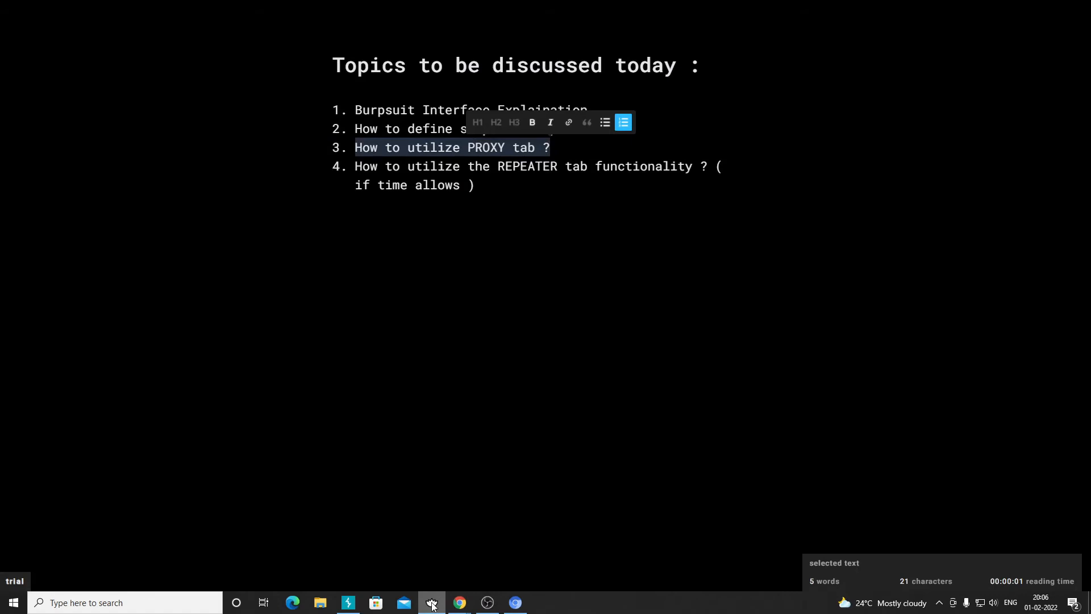
left_click(432, 606)
left_click(432, 606)
left_click(432, 606)
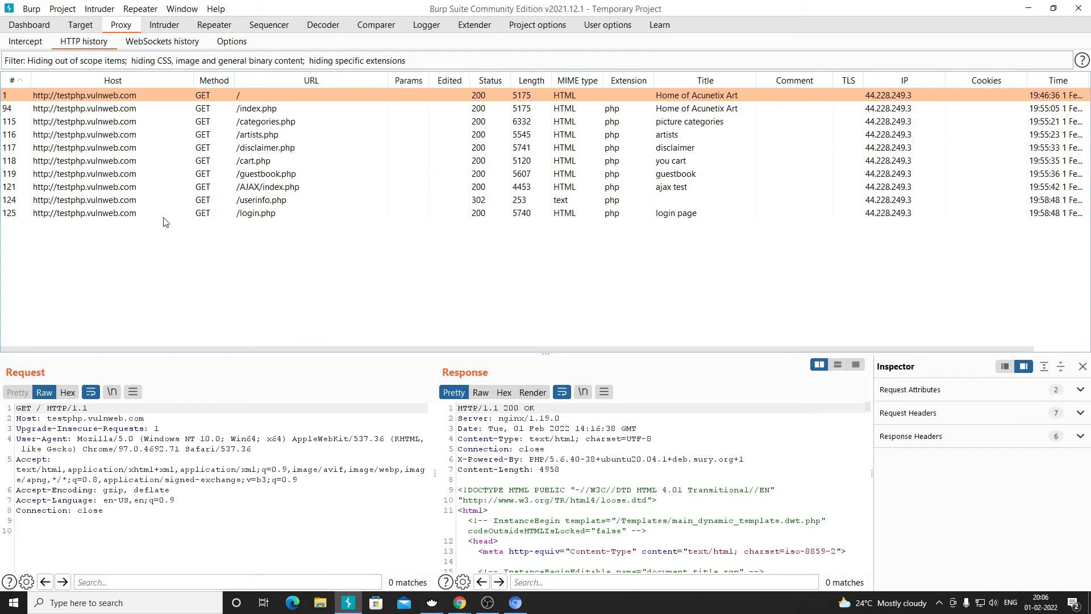
- Switch to the Proxy Intercept view, where interception is off
left_click(25, 44)
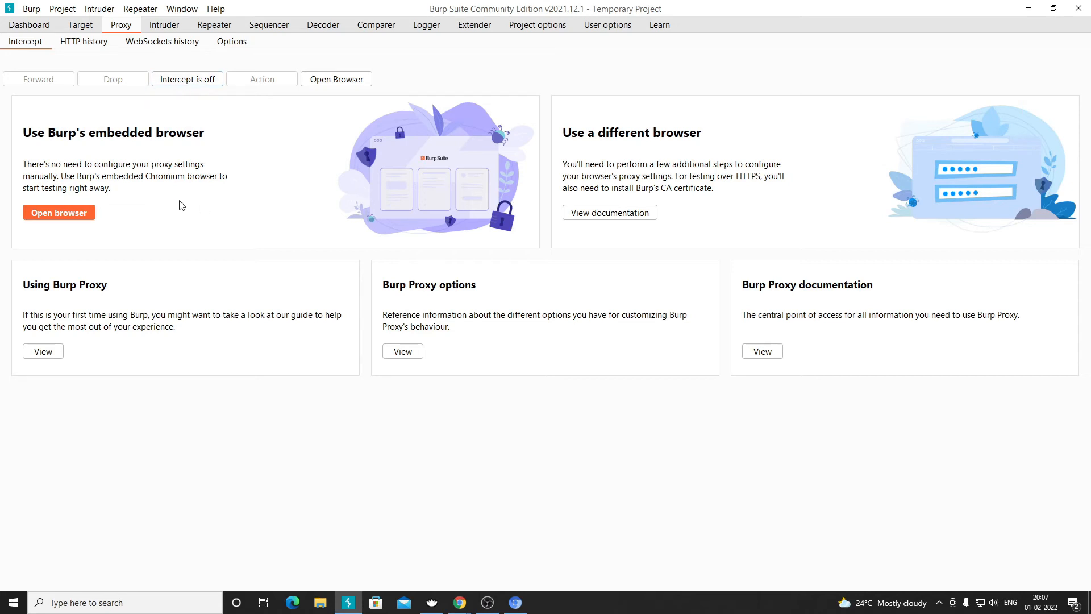
- Reload the testphp login.php page in Chrome and highlight the suggested username and password
left_click(516, 602)
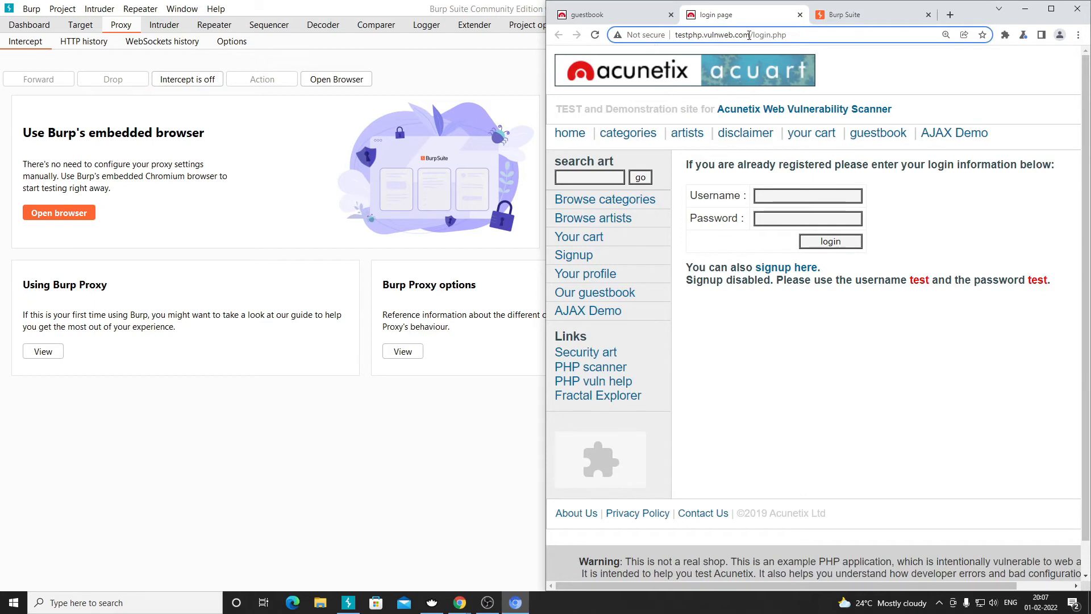
left_click(577, 257)
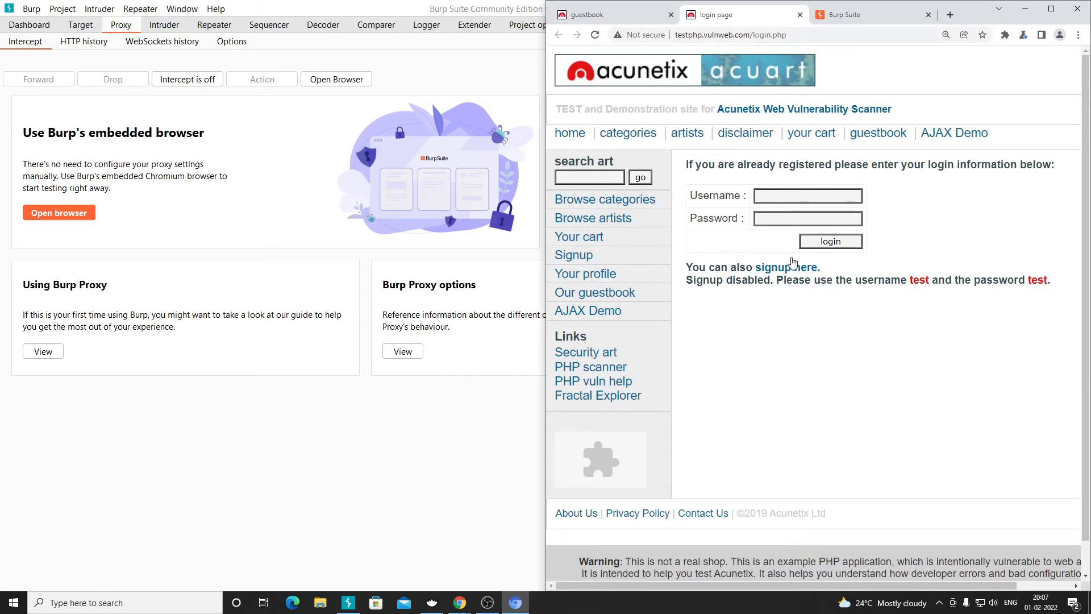
double_click(919, 280)
double_click(1038, 279)
double_click(919, 280)
double_click(1040, 280)
- Clear the whole proxy HTTP history from a row's context menu, confirming with Yes
left_click(89, 41)
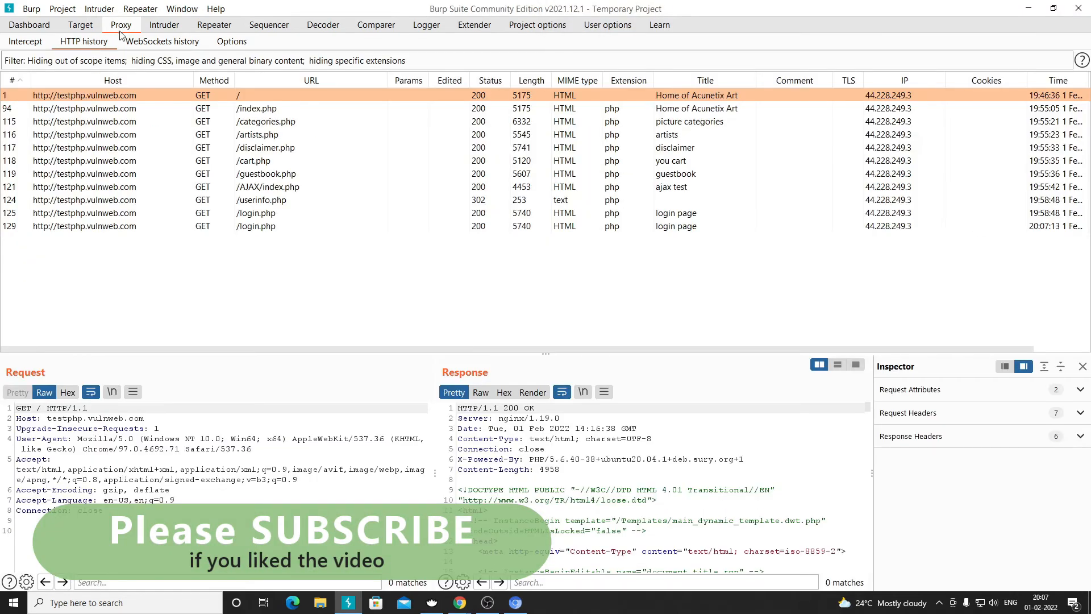
right_click(84, 113)
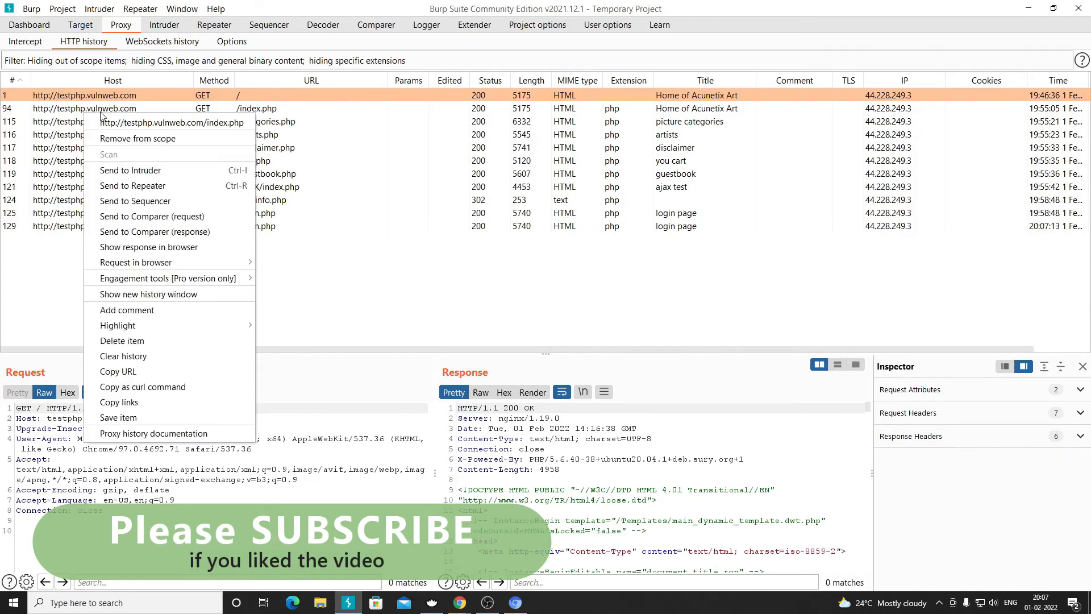
left_click(131, 356)
left_click(573, 318)
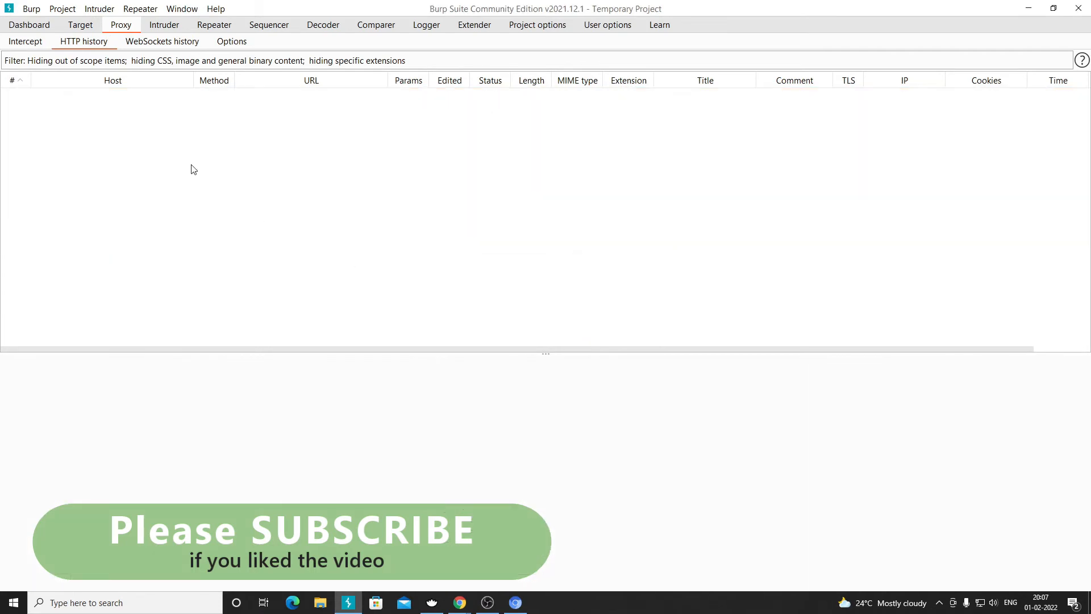
left_click(32, 46)
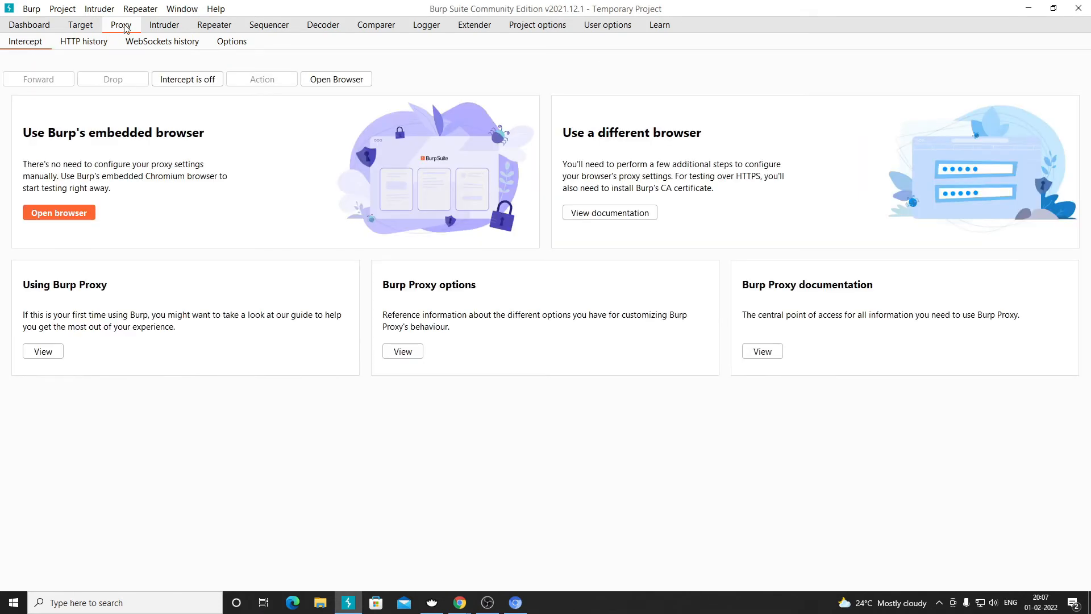
left_click(77, 41)
- Log in to testphp with the demo username and password, then open the captured POST /userinfo.php
key("alt+Tab")
double_click(408, 8)
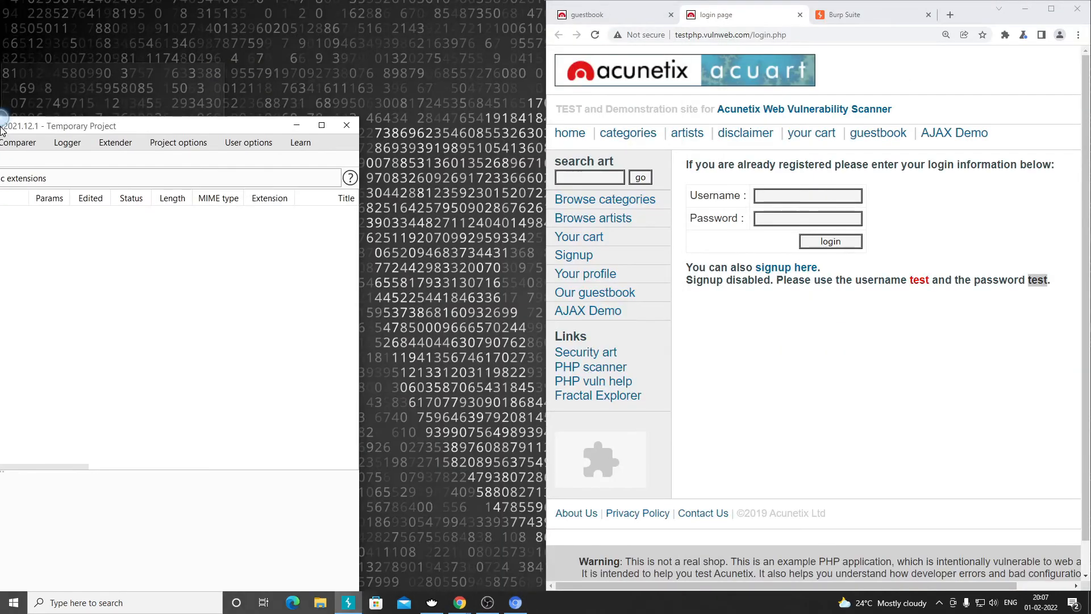
left_click(803, 193)
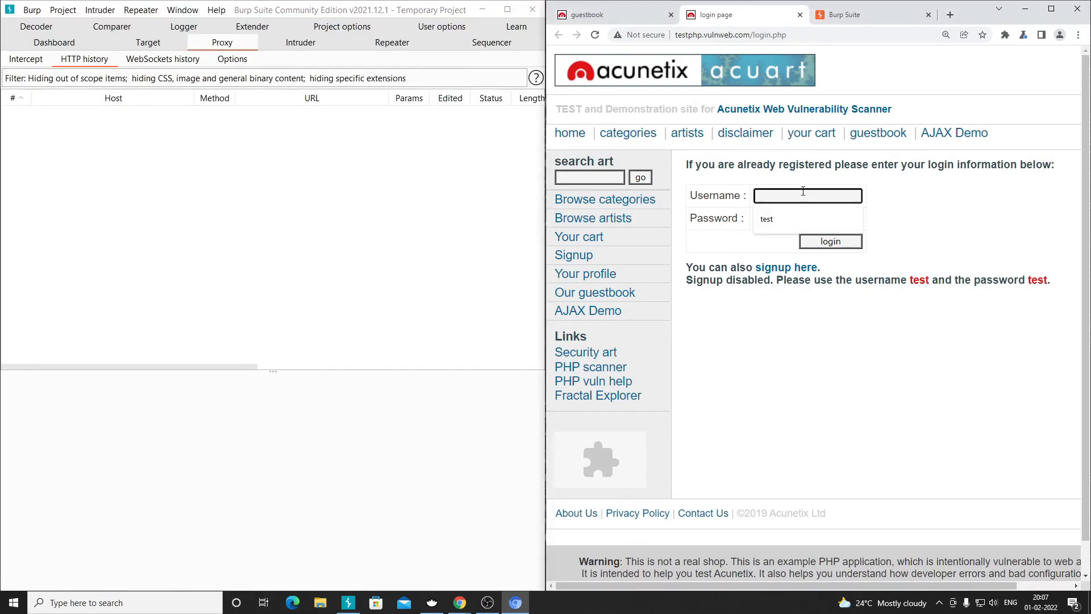
type("test")
key("Tab")
type("t")
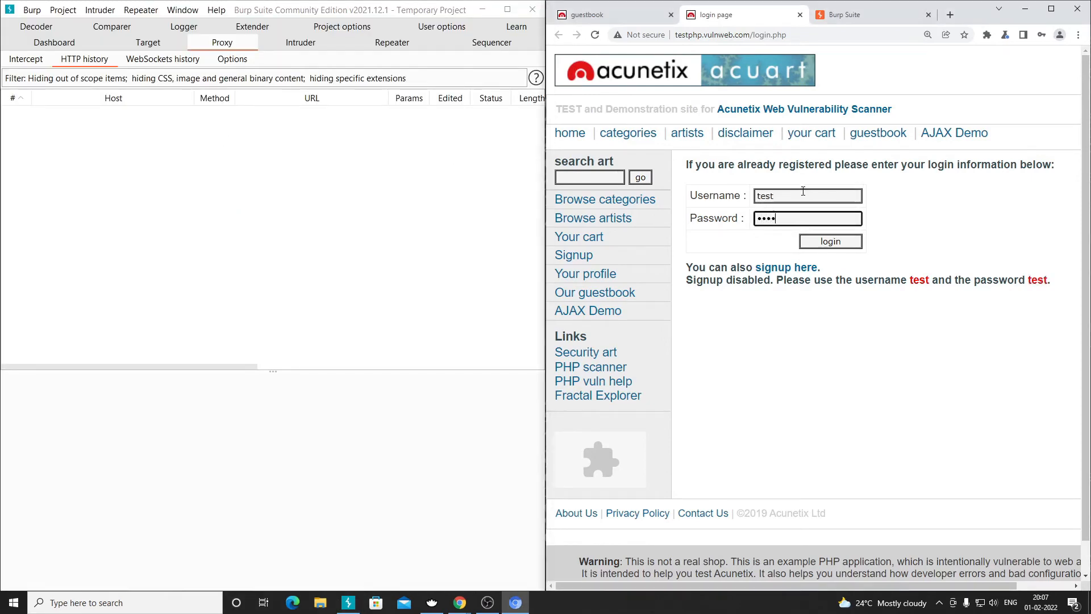
type("est")
left_click(826, 244)
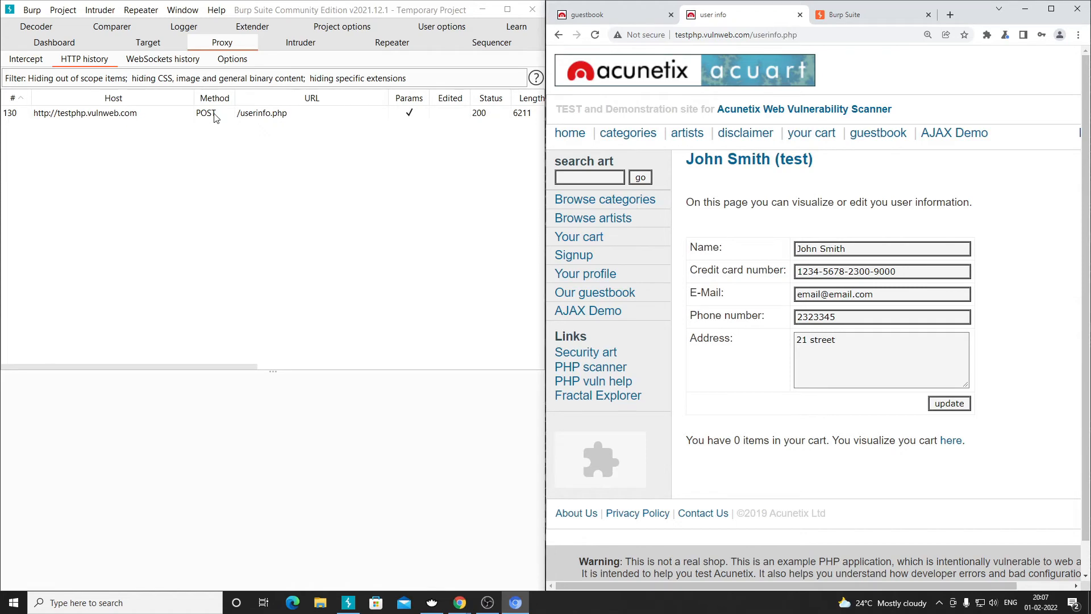
left_click(161, 117)
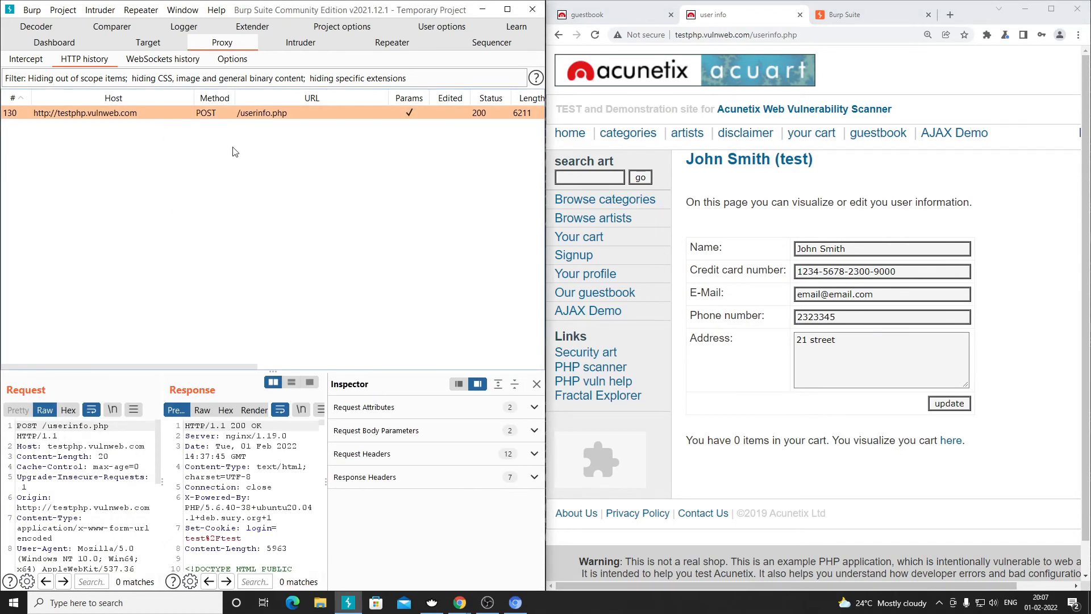
- Enlarge the request panes and maximise Burp, then highlight /userinfo.php and host testphp.vulnweb.com
left_click_drag(313, 372, 354, 197)
left_click(507, 12)
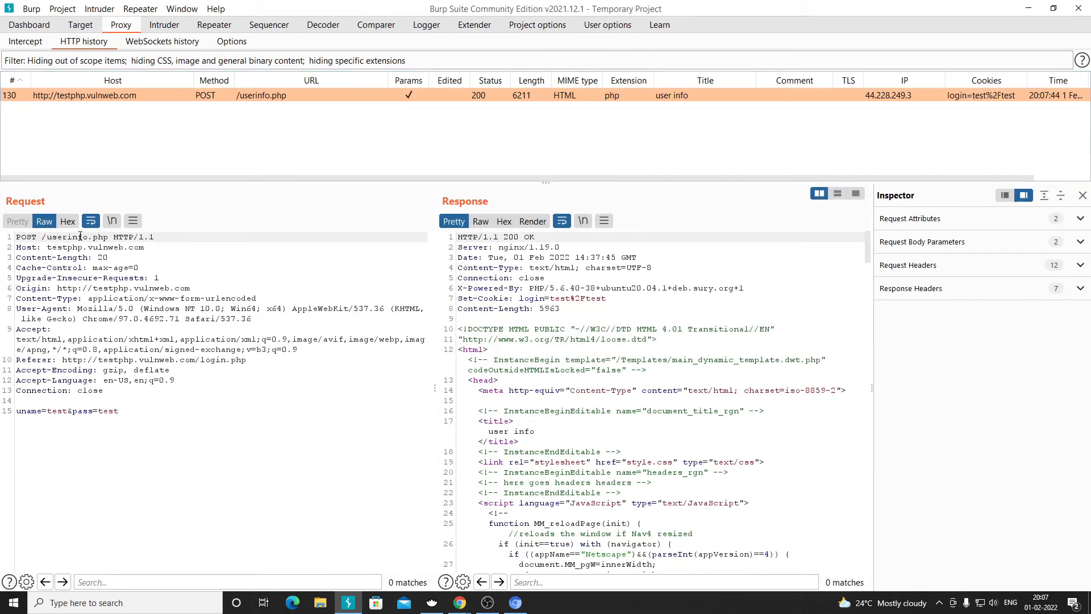
left_click_drag(108, 238, 43, 237)
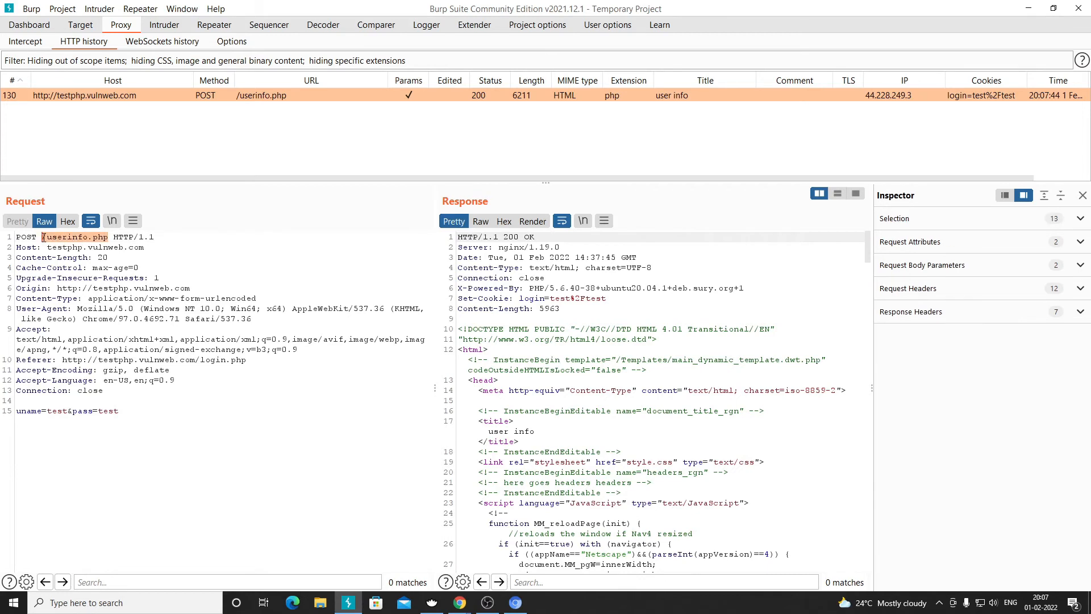
left_click_drag(146, 249, 48, 247)
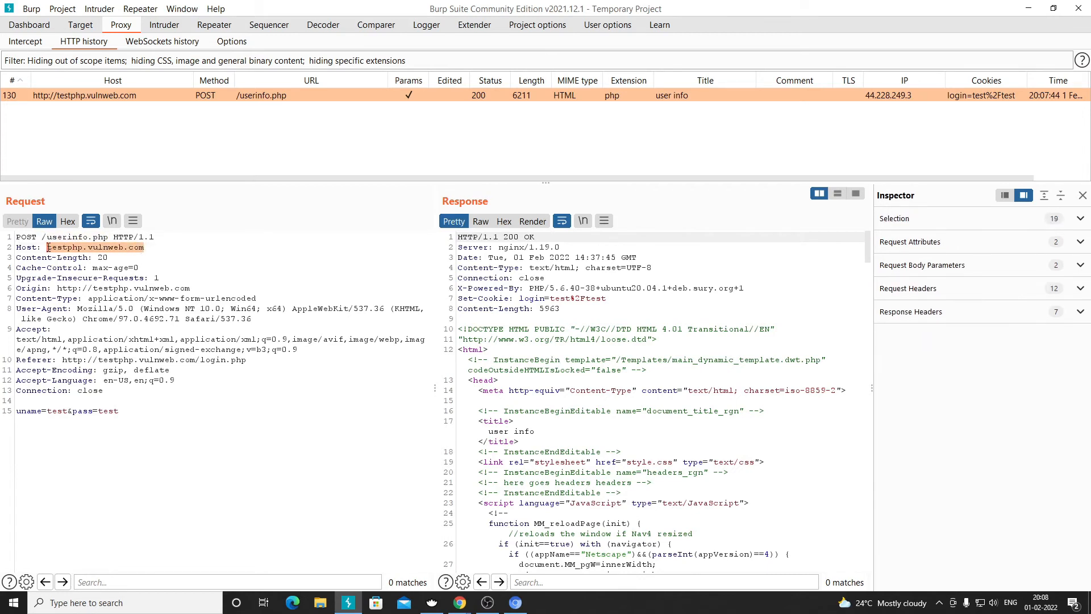
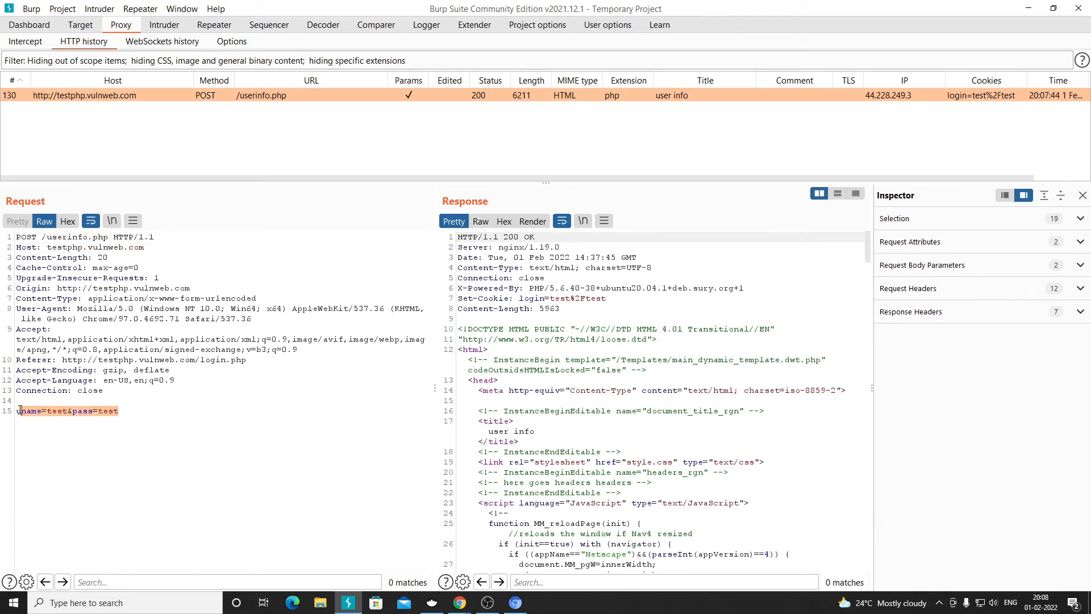
double_click(28, 411)
double_click(57, 411)
double_click(85, 411)
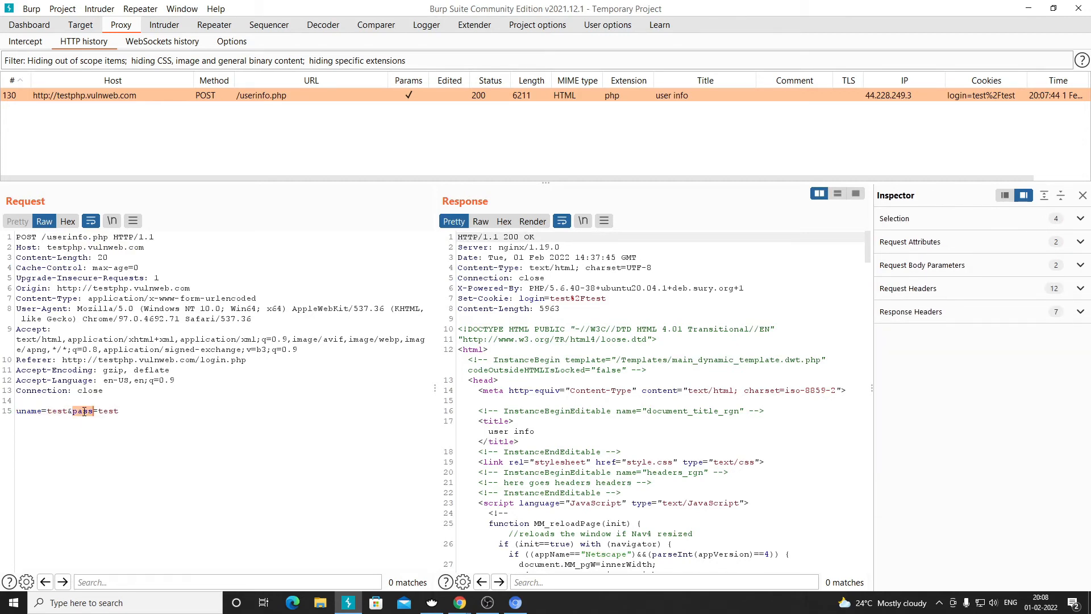
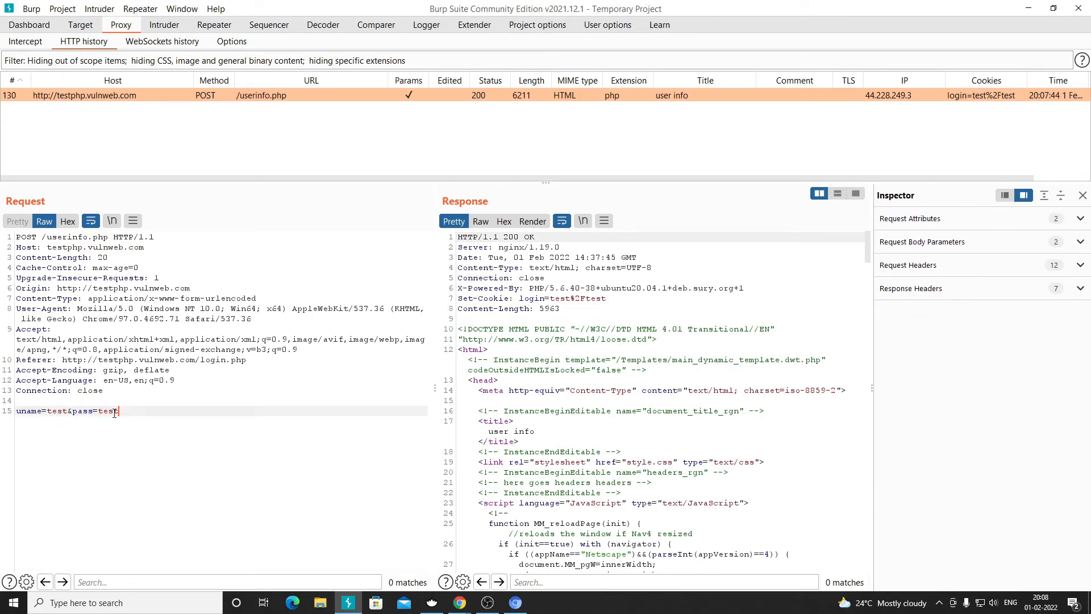
left_click_drag(118, 411, 12, 410)
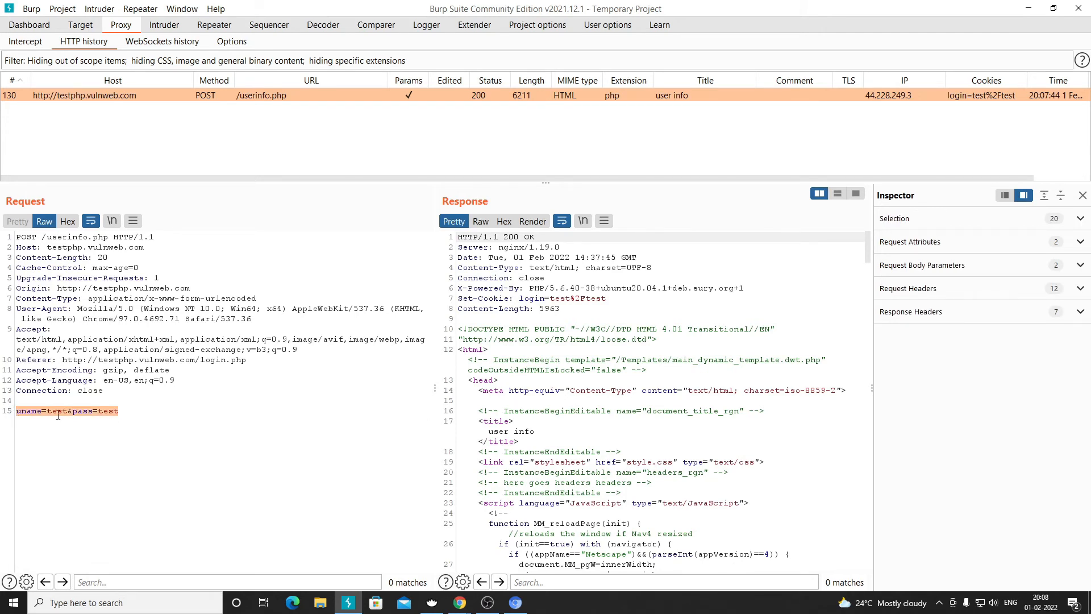
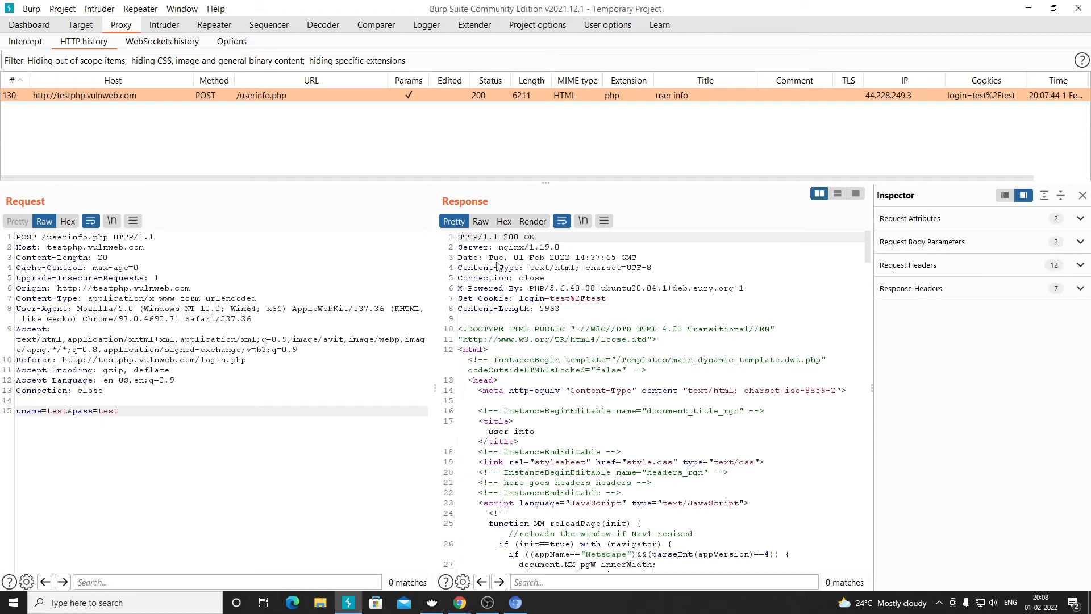
- Highlight the userinfo.php response headers and HTML body, then copy the account holder's name from the profile page
left_click_drag(561, 309, 459, 247)
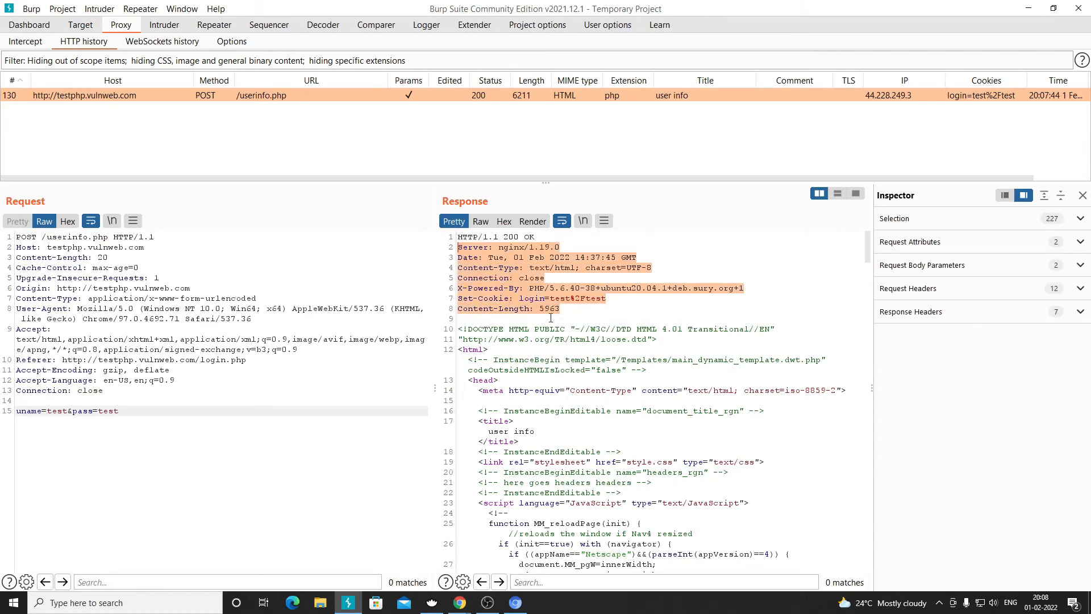
left_click_drag(458, 330, 566, 567)
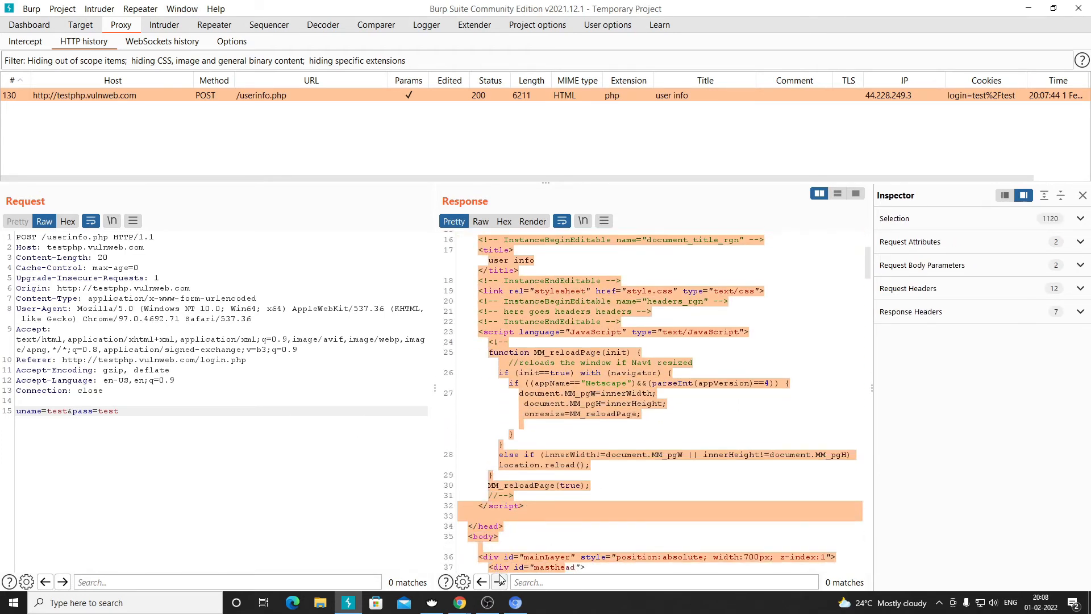
left_click(516, 602)
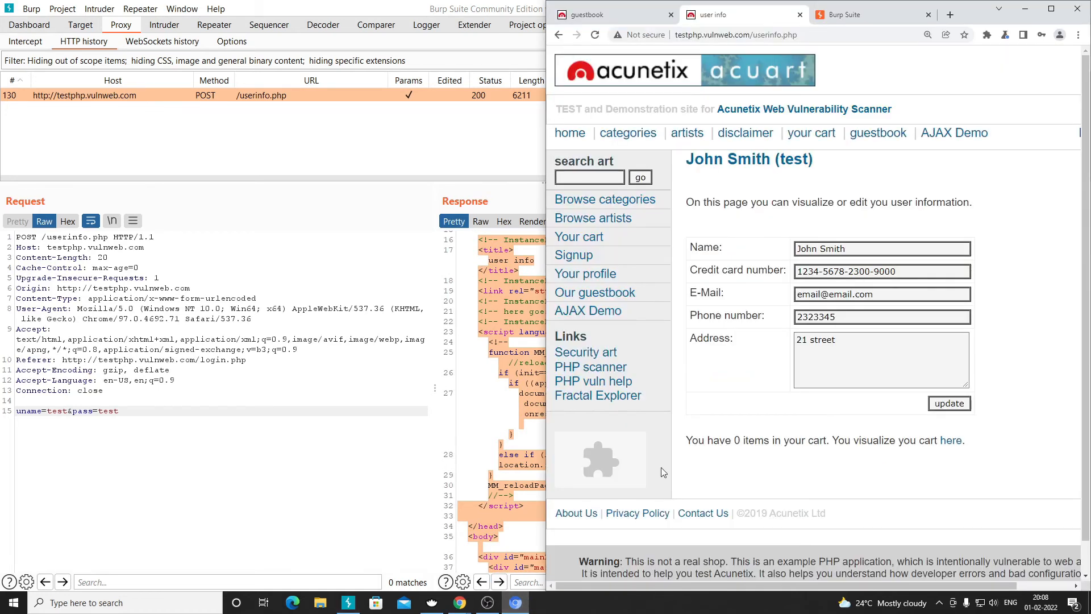
left_click_drag(847, 249, 796, 249)
right_click(807, 250)
left_click(834, 293)
- Search the Burp response for the copied name, finding 2 matches including the page heading
key("alt+Tab")
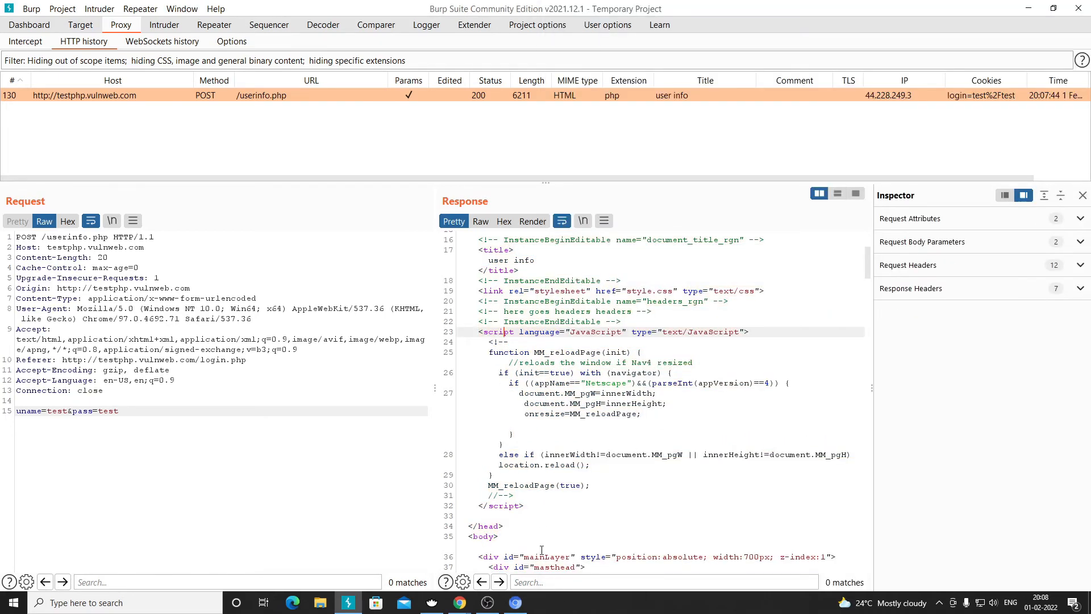
left_click(533, 584)
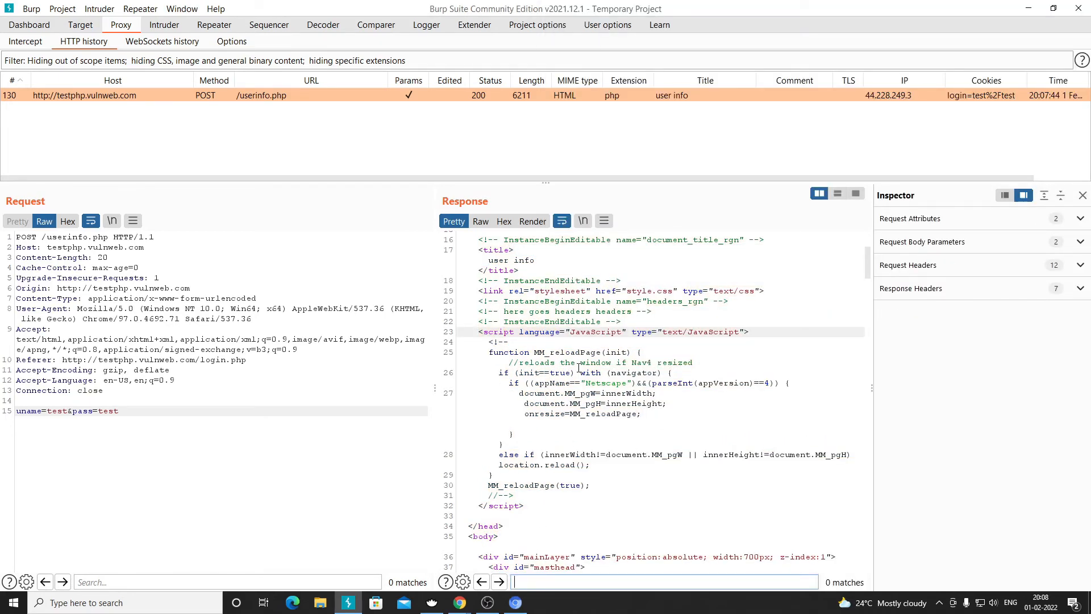
key("ctrl+v")
left_click_drag(493, 395, 524, 418)
left_click(515, 603)
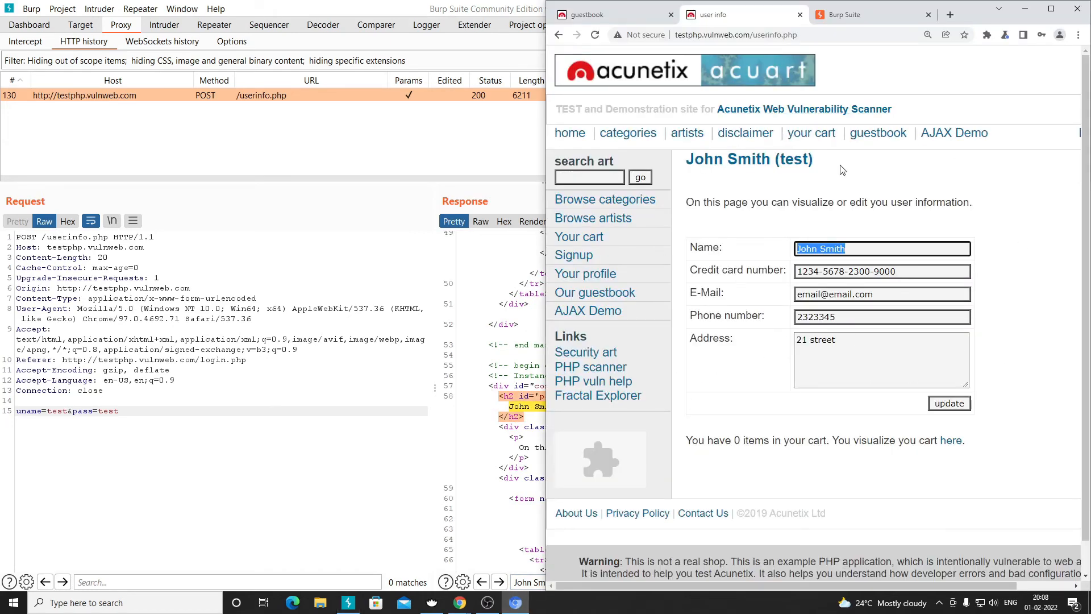
key("alt+Tab")
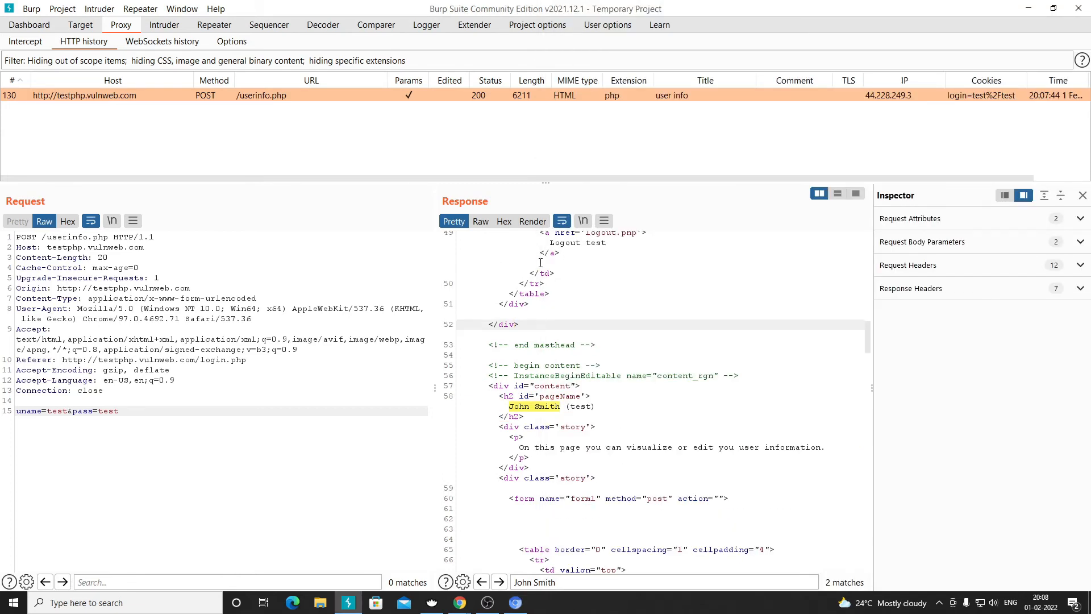
scroll(540, 262, "up", 15)
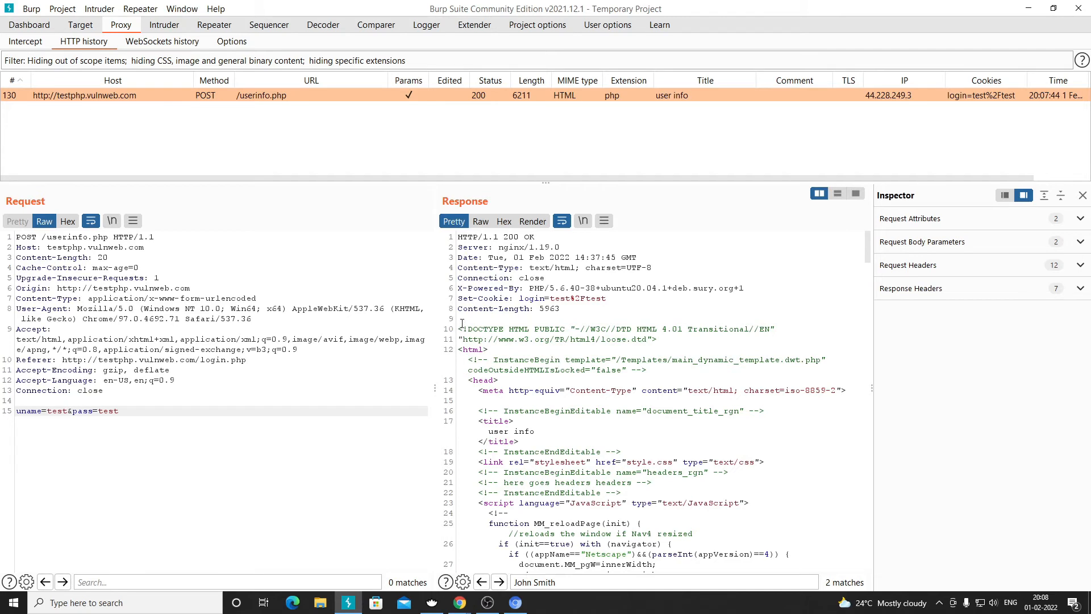
left_click(533, 223)
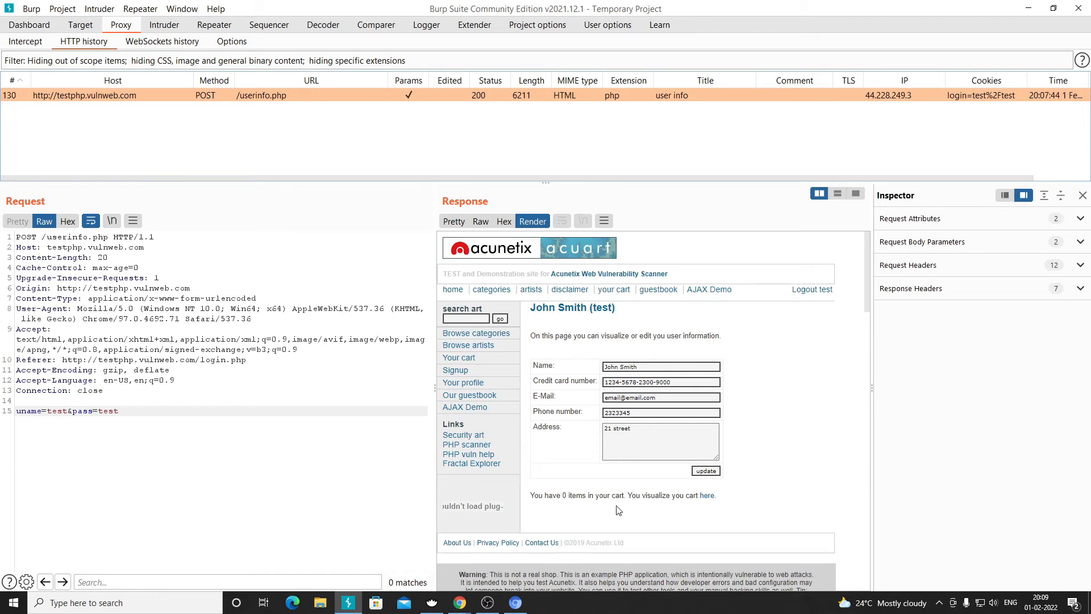
left_click(453, 223)
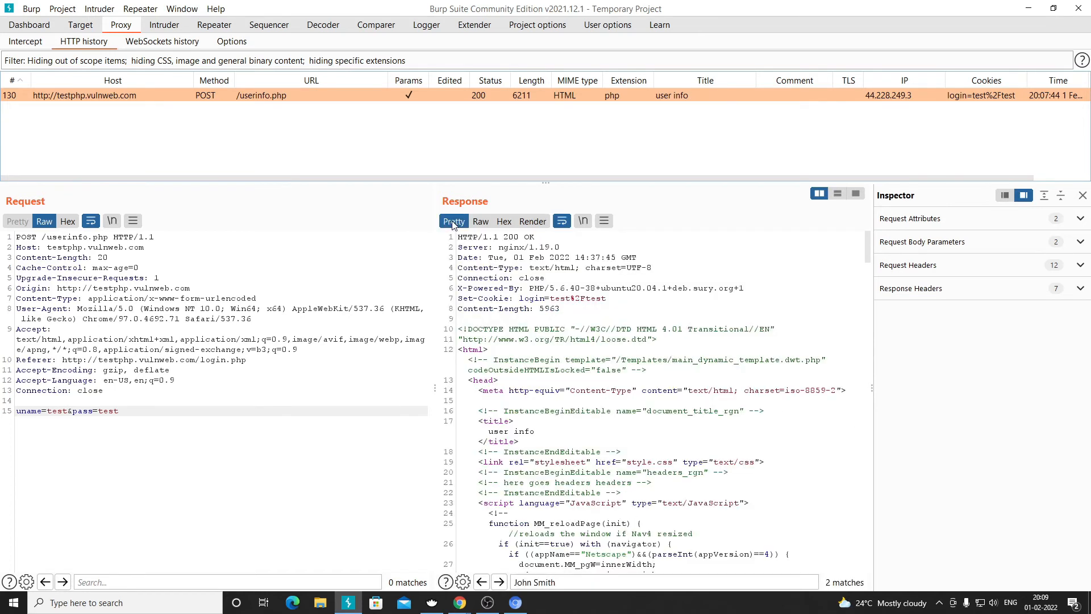
left_click_drag(562, 310, 533, 236)
left_click(535, 237)
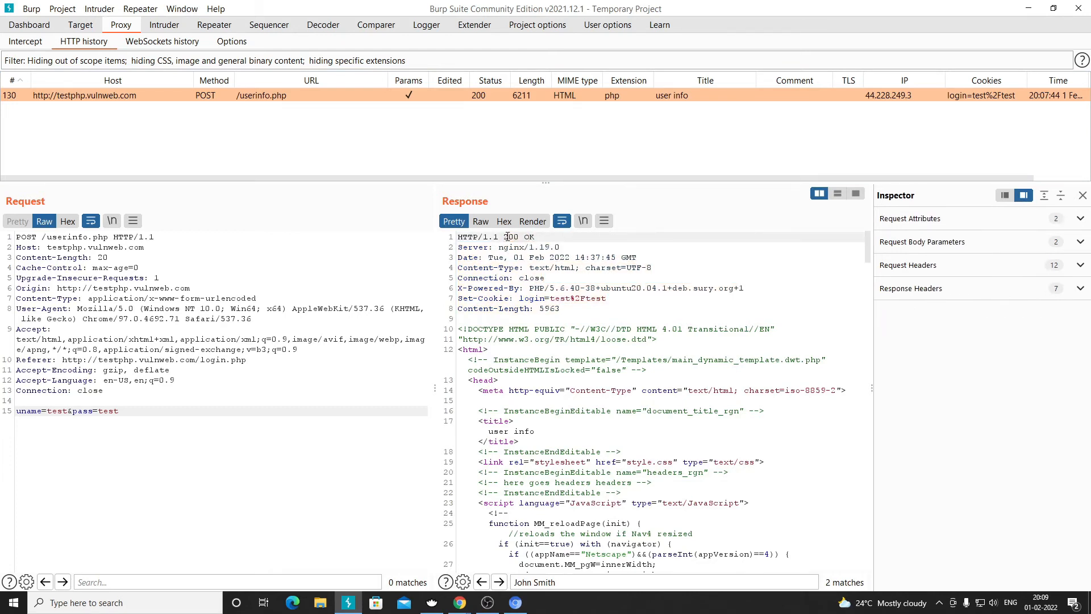
left_click_drag(504, 236, 535, 236)
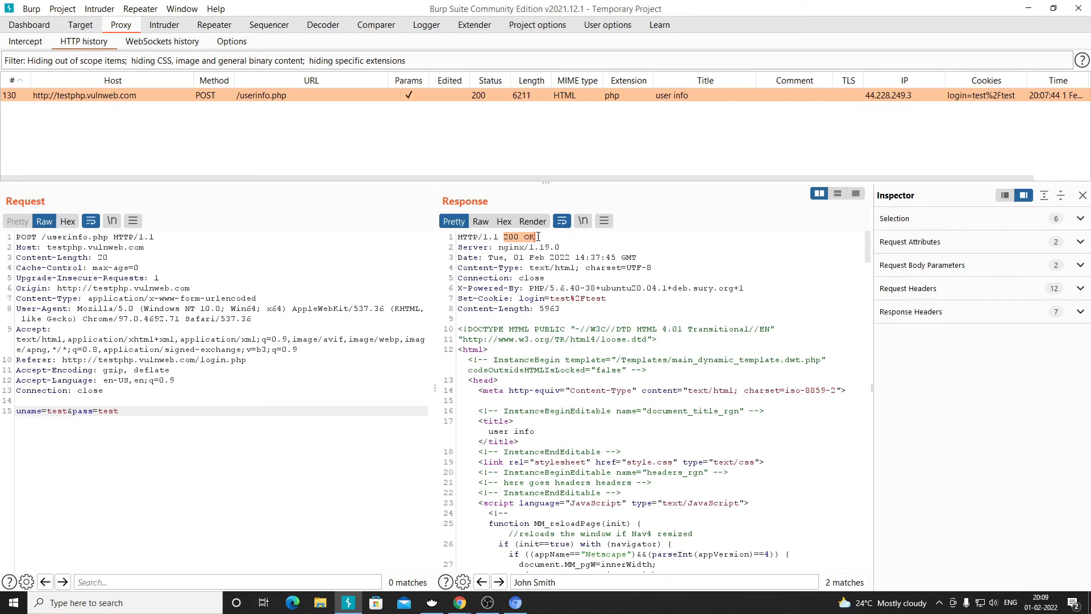
left_click_drag(538, 237, 509, 236)
left_click(539, 235)
left_click_drag(458, 247, 565, 309)
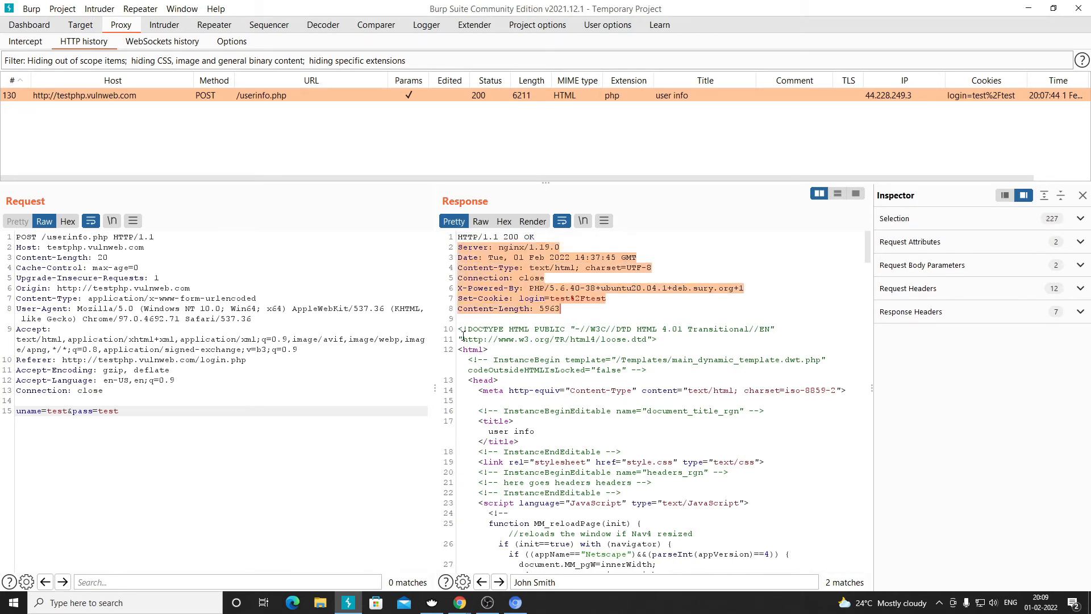
left_click_drag(459, 328, 613, 564)
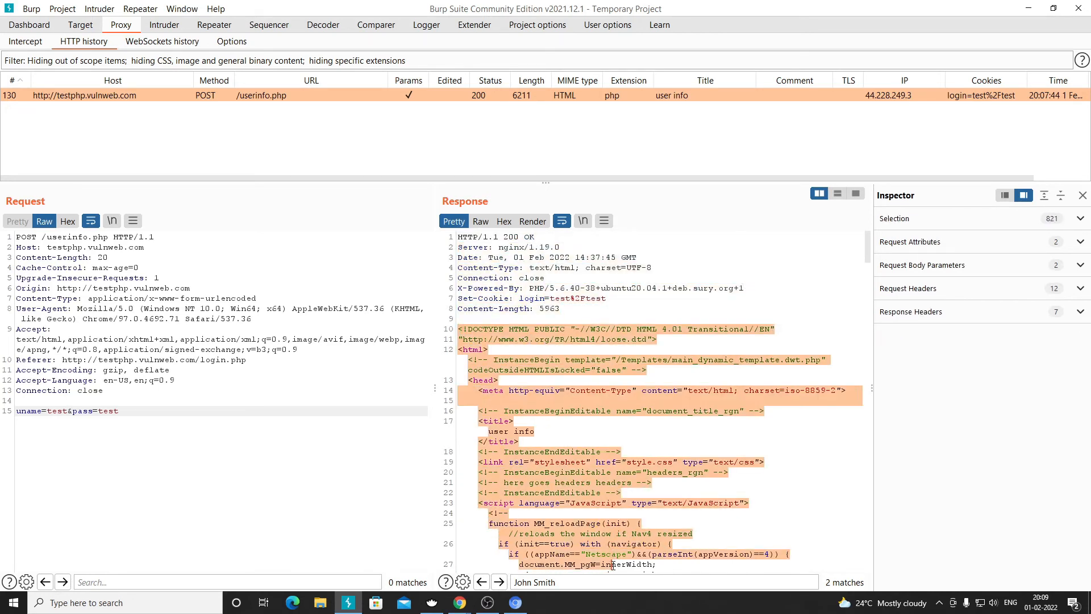
scroll(598, 411, "down", 6)
scroll(582, 365, "down", 6)
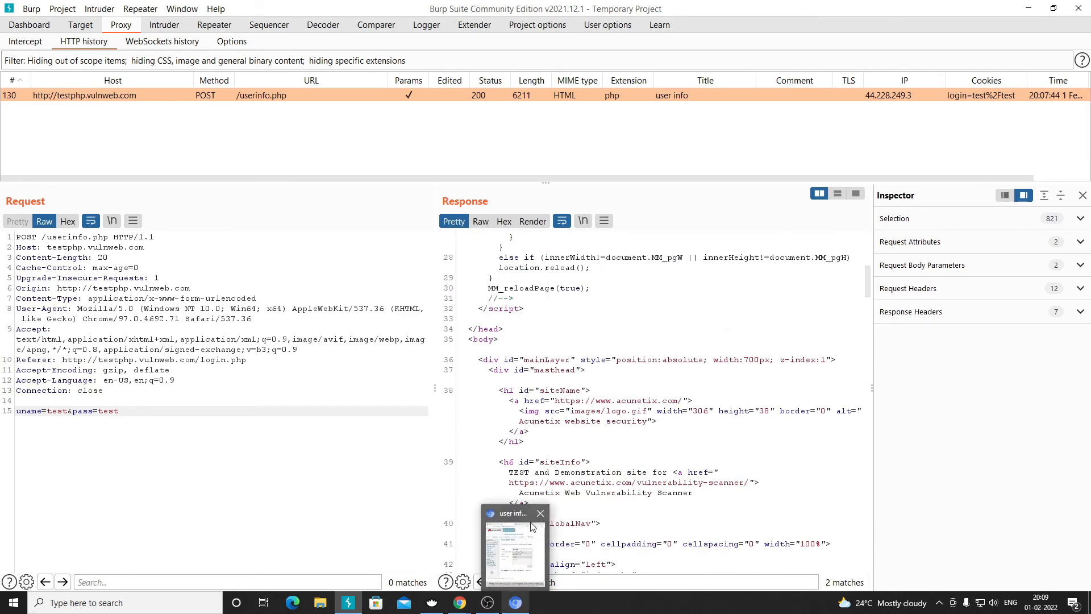
- Log out of the test site, with Chrome snapped right and Burp Suite on the left
left_click(541, 329)
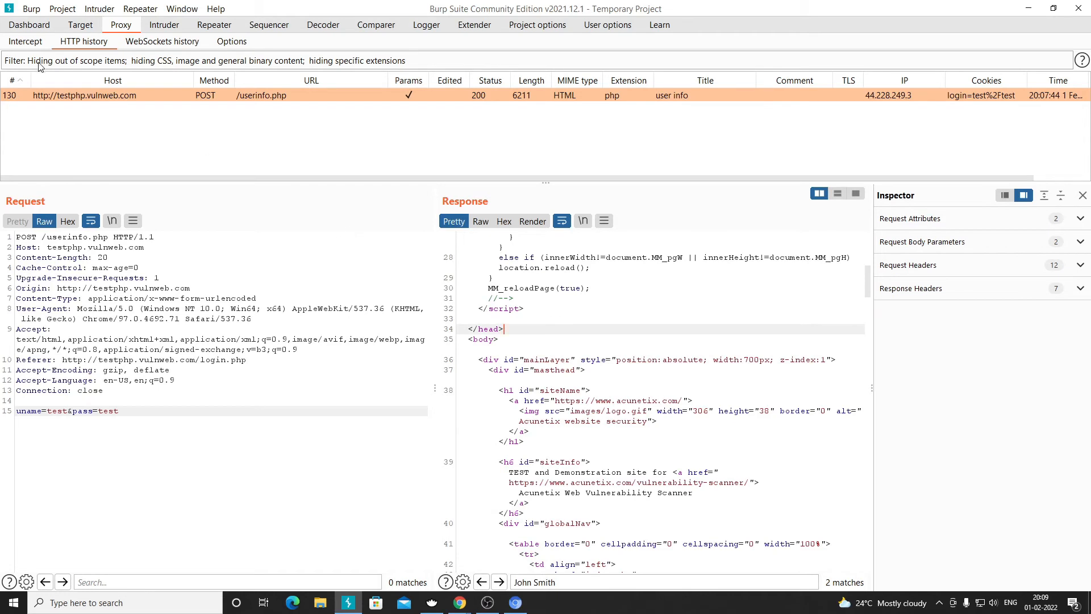
left_click(515, 602)
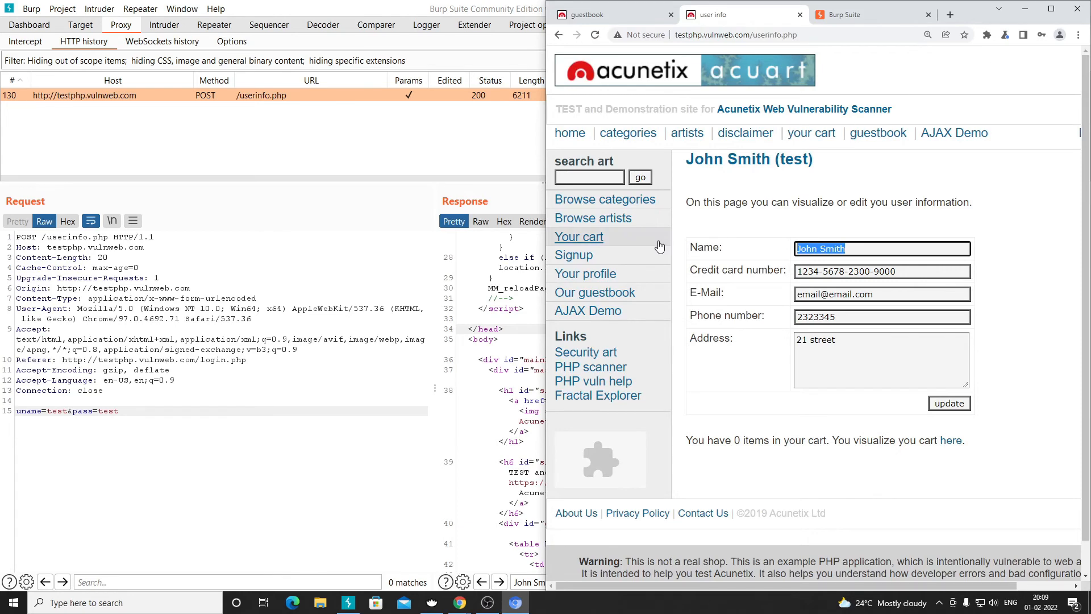
left_click(1051, 9)
left_click(551, 131)
key("super+Right")
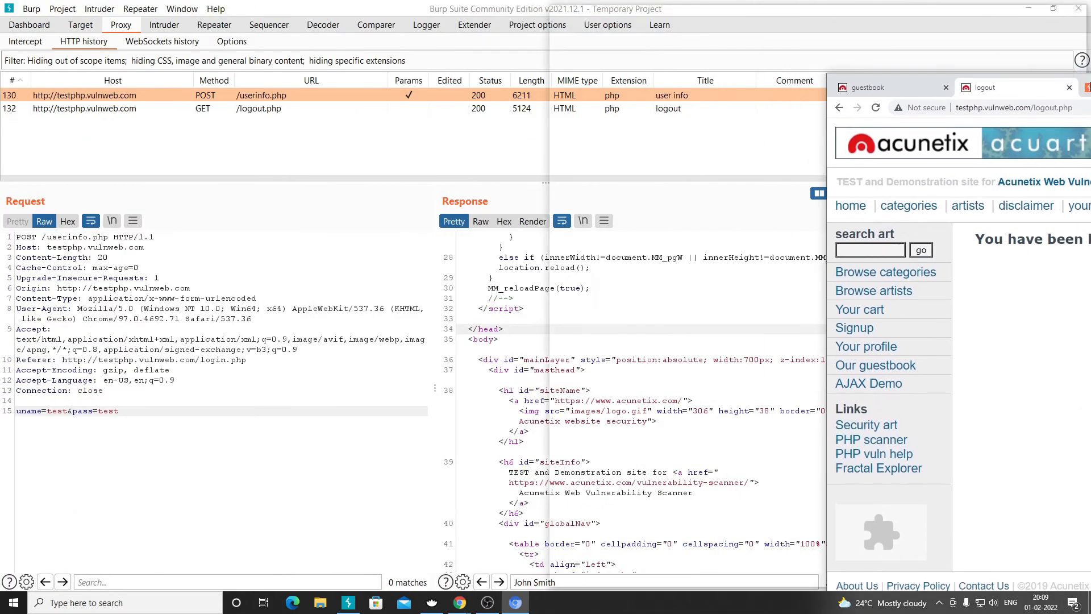
left_click(273, 139)
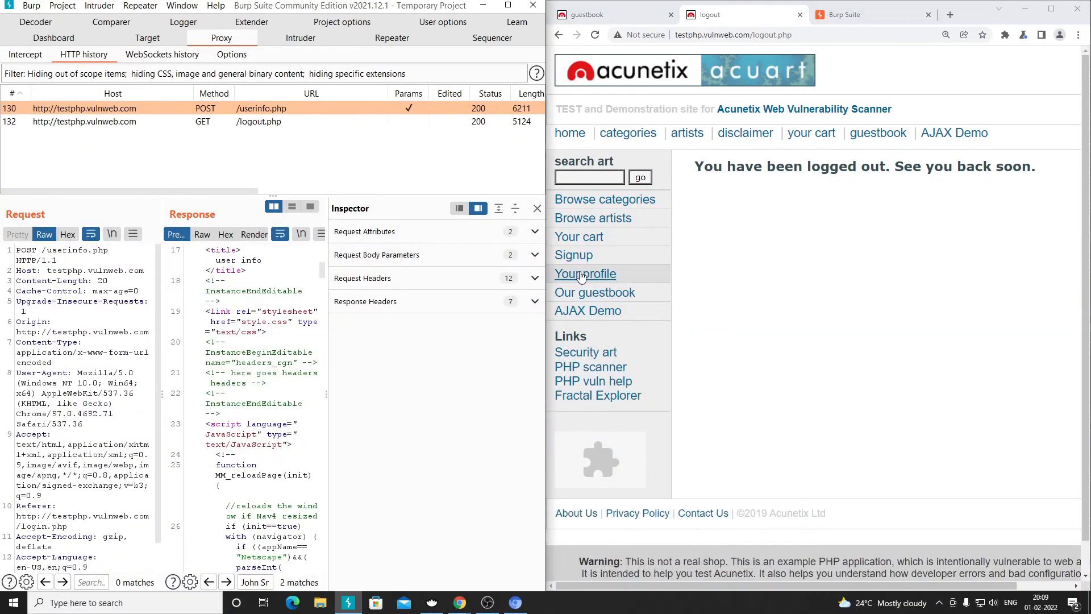
- Follow Your profile to the login.php page and check its request in Burp's HTTP history
left_click(587, 276)
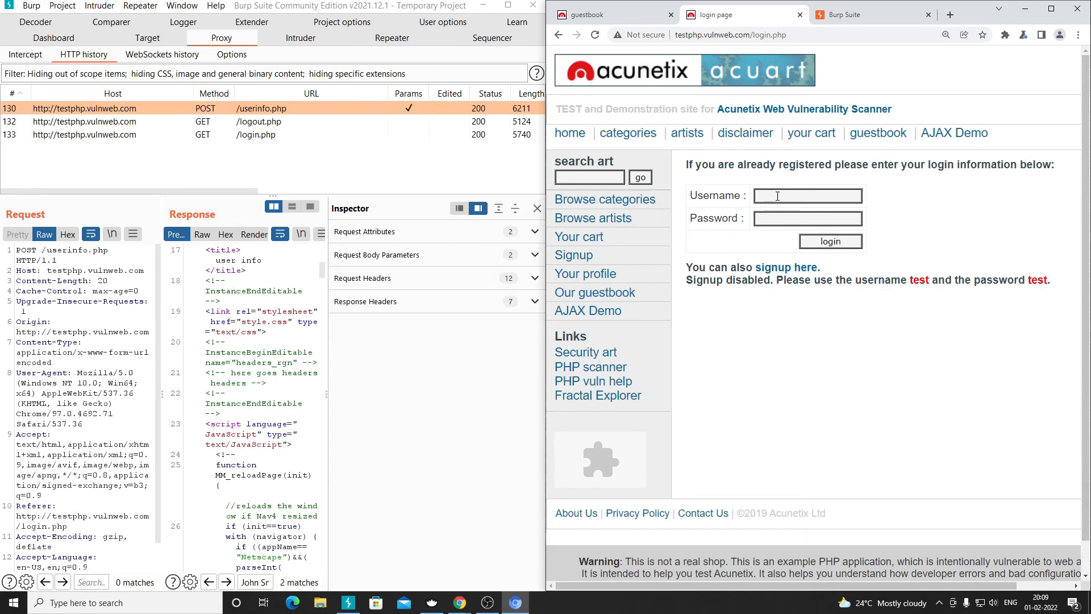
double_click(920, 279)
double_click(1038, 280)
left_click(188, 109)
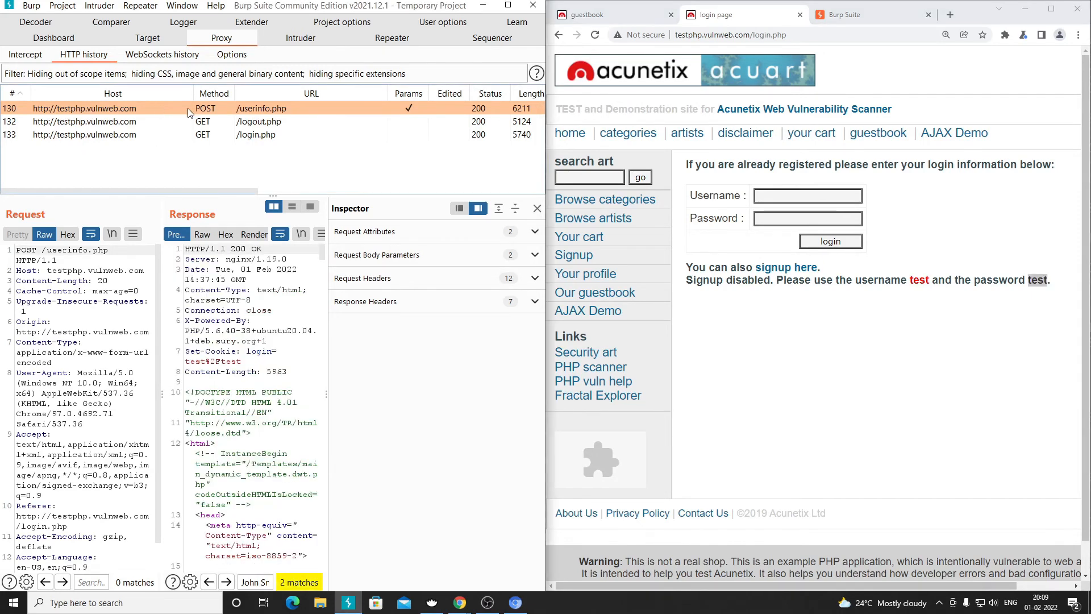
left_click(790, 198)
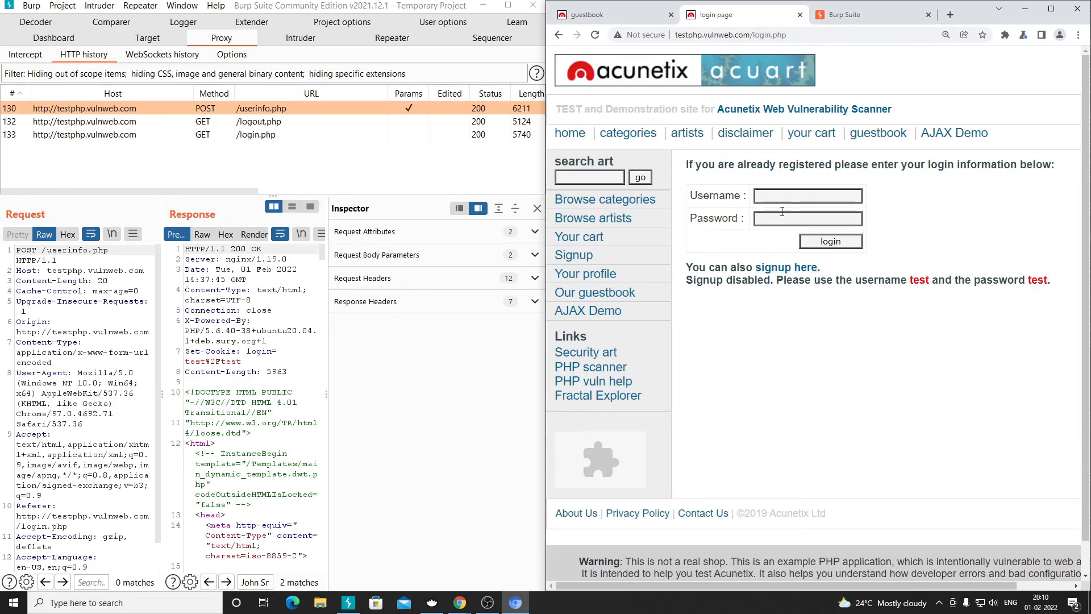
left_click(150, 122)
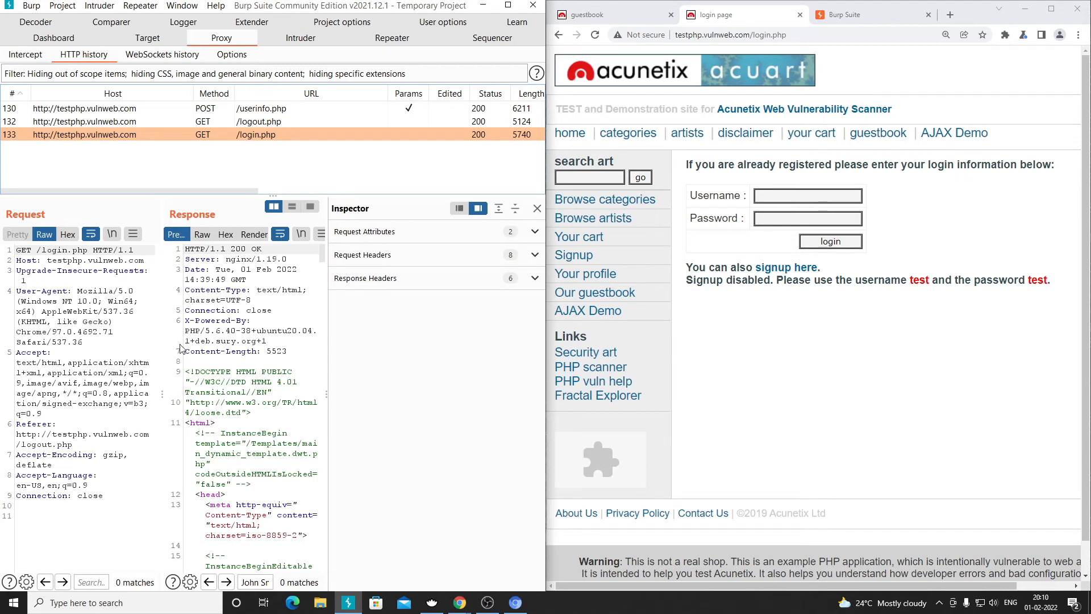
left_click(784, 219)
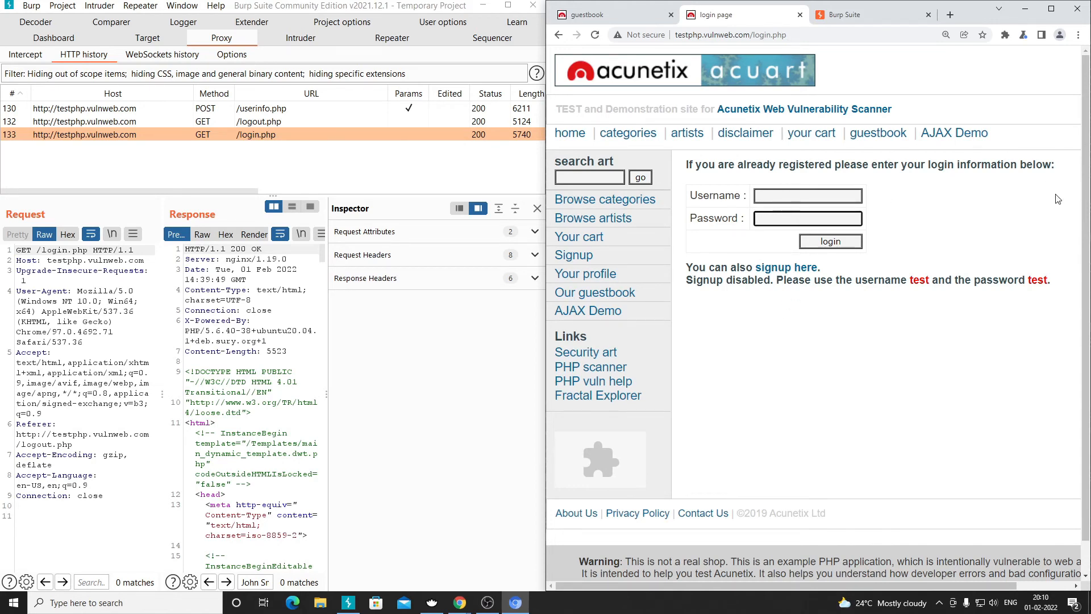
left_click(779, 198)
left_click(780, 197)
left_click(780, 197)
type("test")
key("Tab")
type("test")
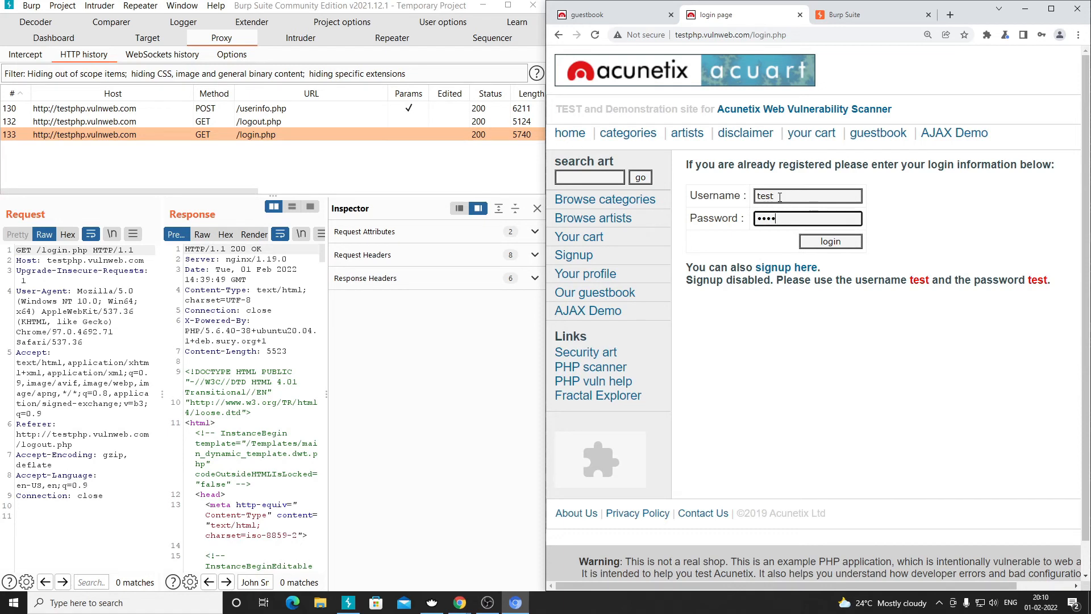
key("ctrl+a")
key("BackSpace")
key("shift+Tab")
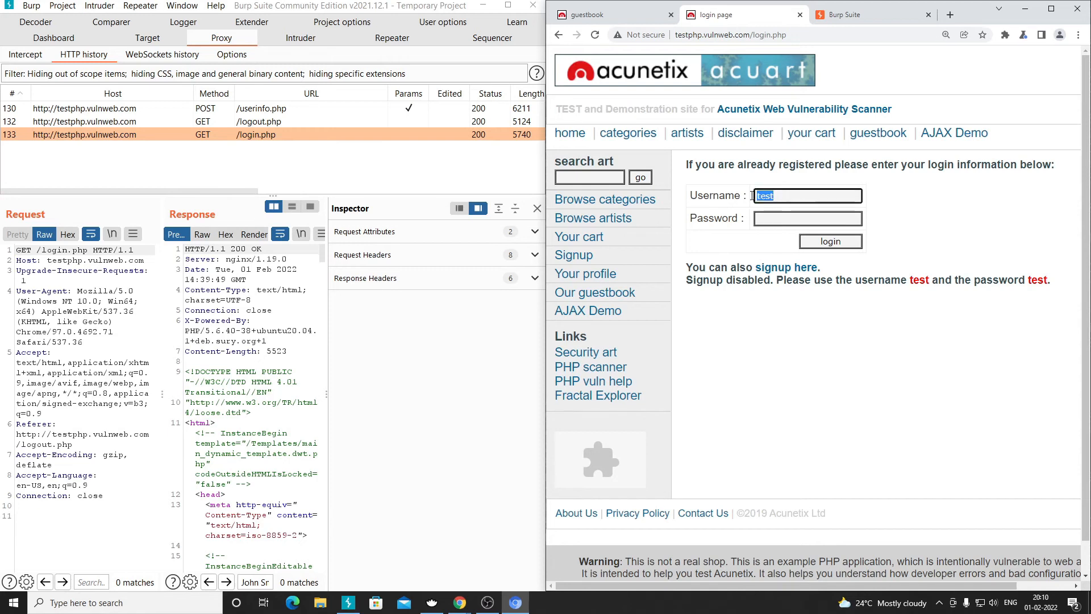
key("BackSpace")
- Turn Proxy interception on and submit the login form with username 'test' and the password
left_click(37, 55)
left_click(196, 93)
left_click(773, 195)
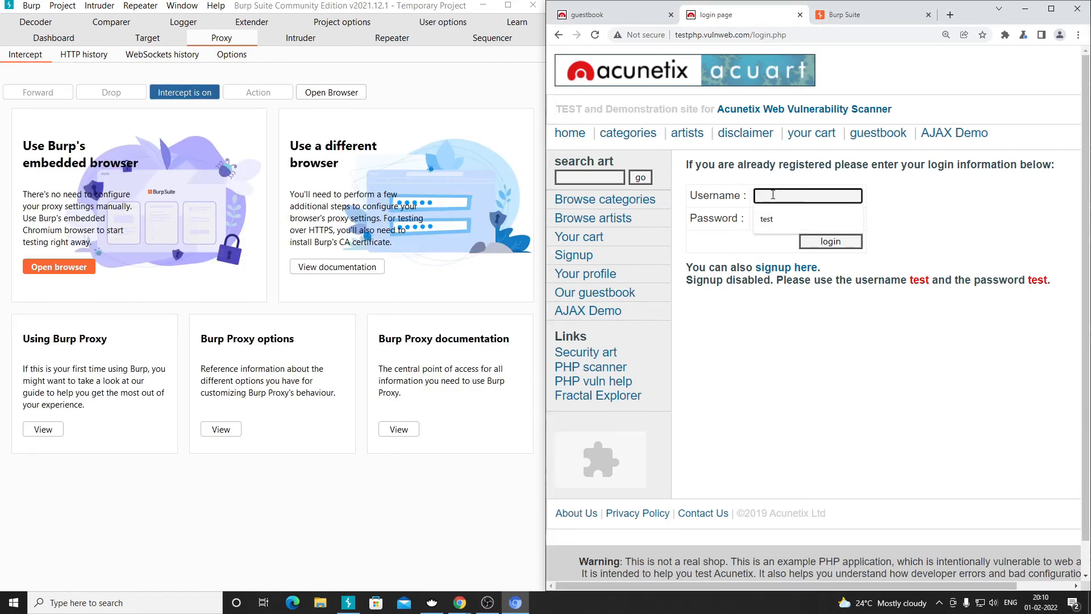
type("test")
key("Tab")
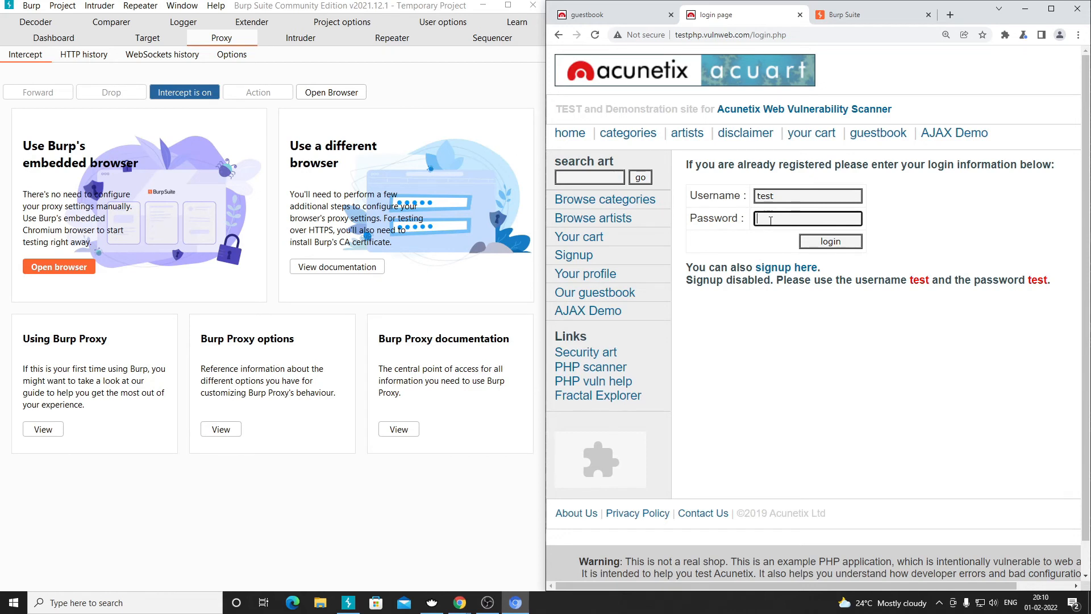
type("t")
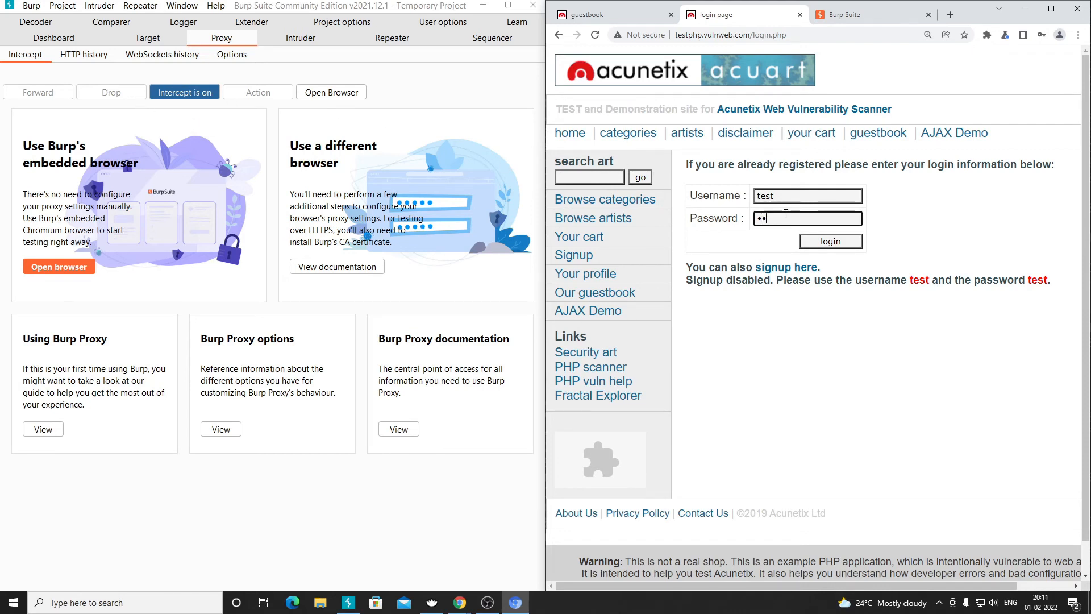
left_click(829, 242)
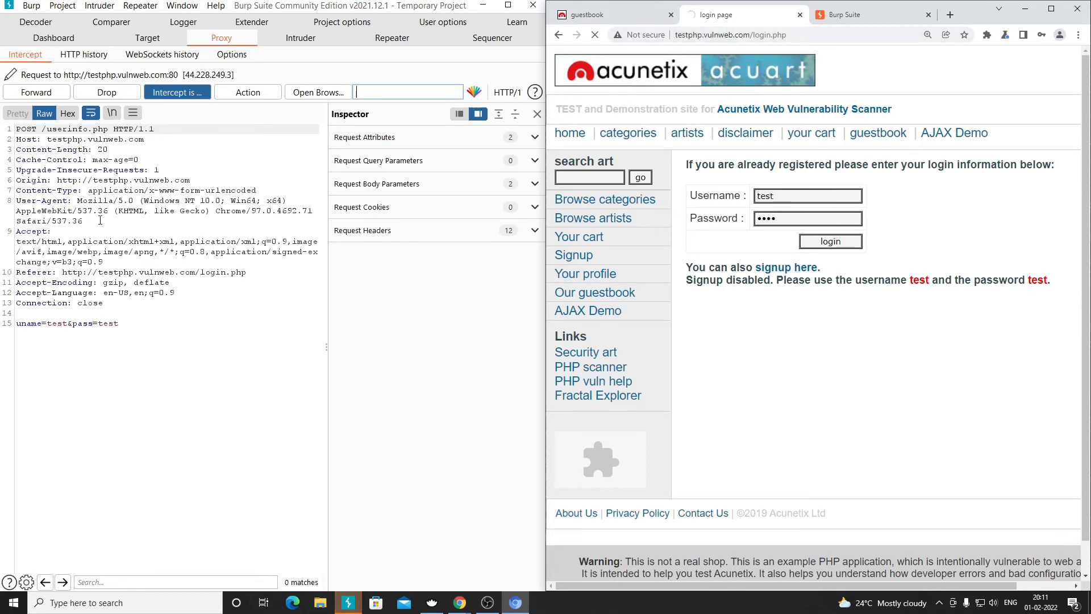
left_click_drag(36, 129, 16, 129)
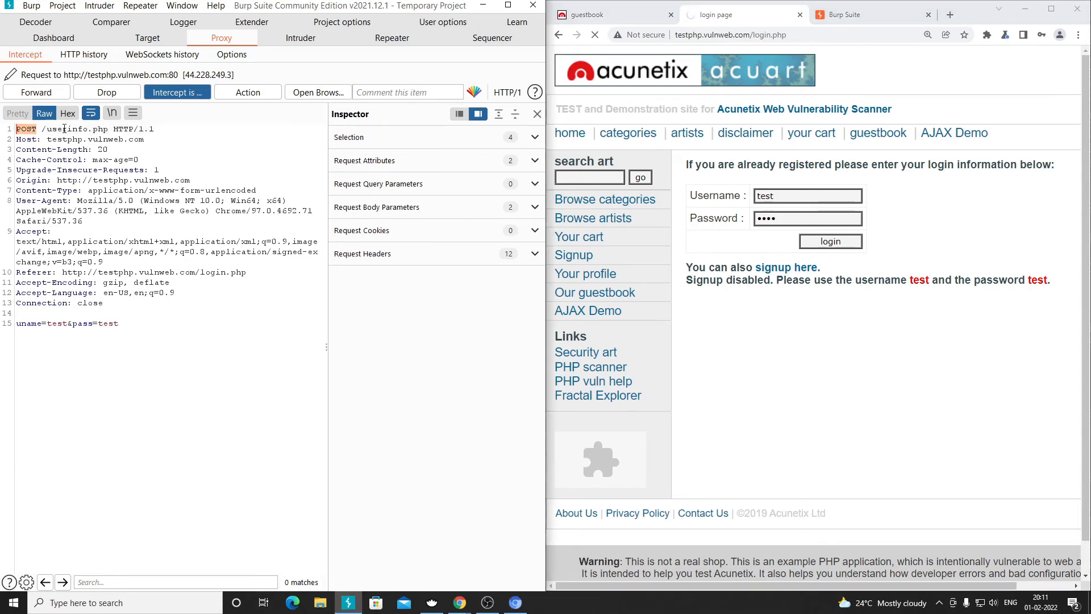
left_click_drag(107, 130, 44, 131)
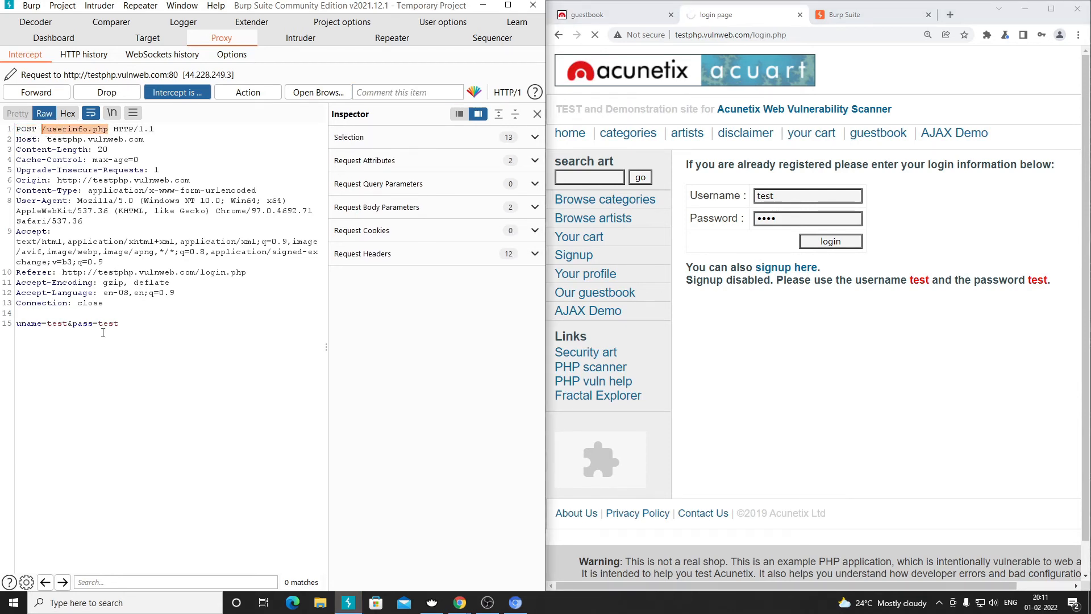
left_click(134, 189)
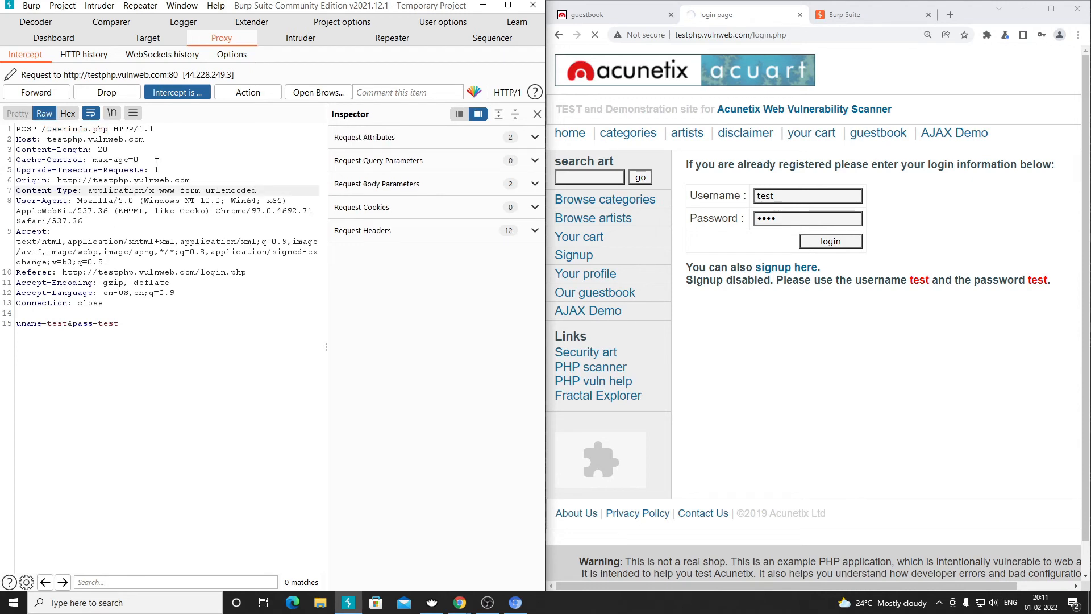
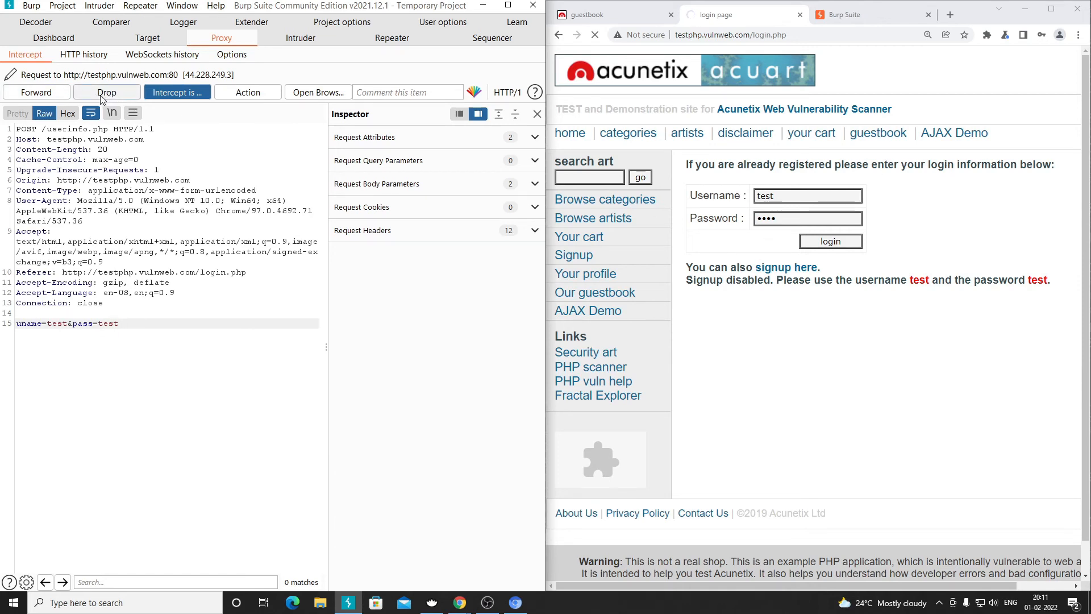
- Drop the intercepted POST /userinfo.php login request so the browser shows it was dropped
left_click(115, 96)
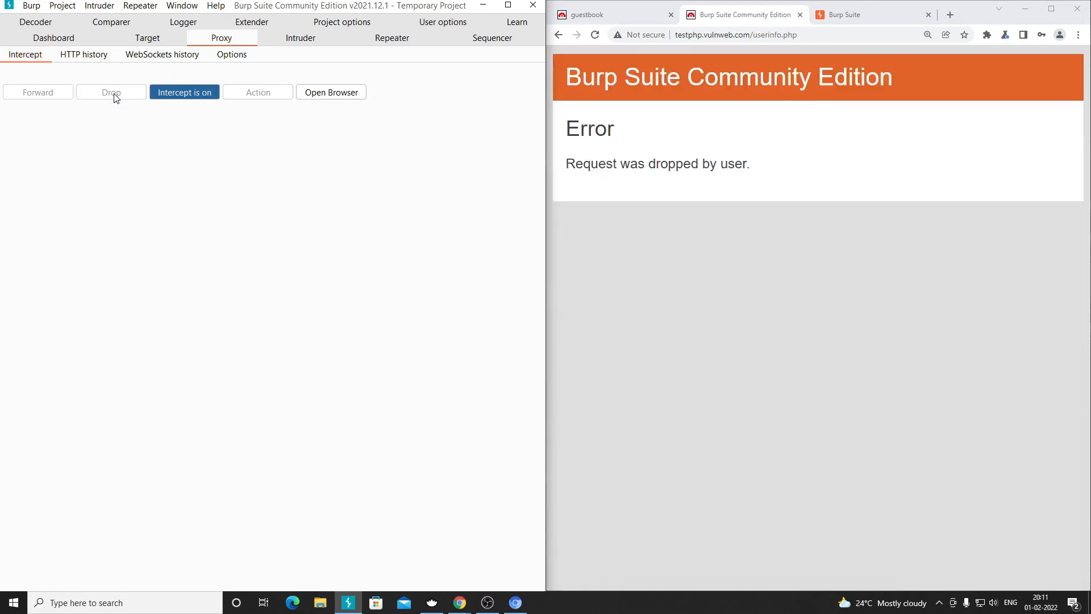
- Go back to login.php in Chrome and re-enter the account password
left_click(805, 33)
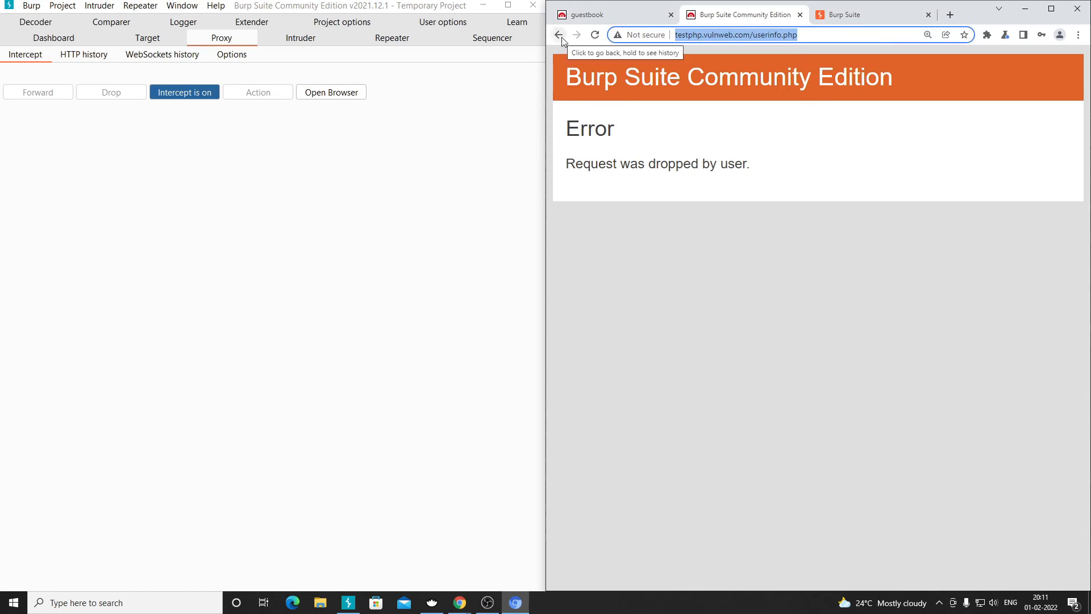
left_click(821, 35)
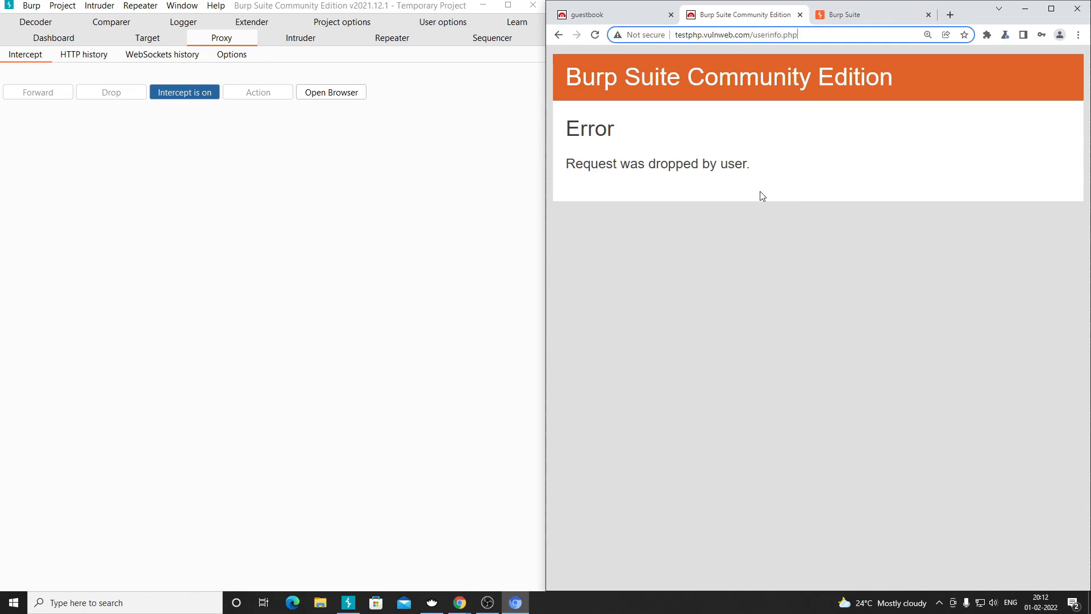
left_click(560, 35)
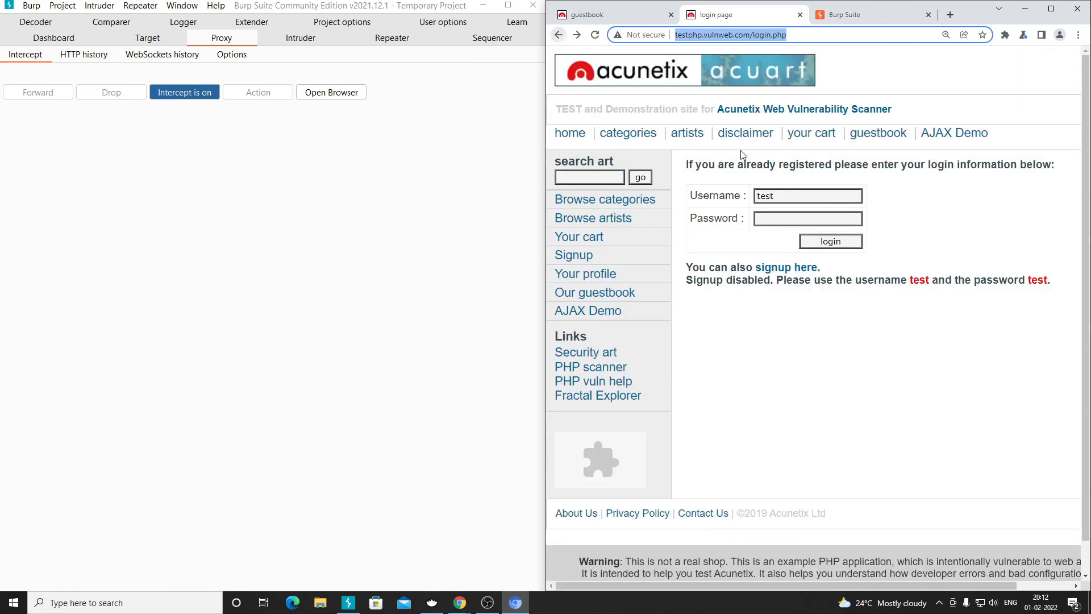
left_click(789, 218)
type("test")
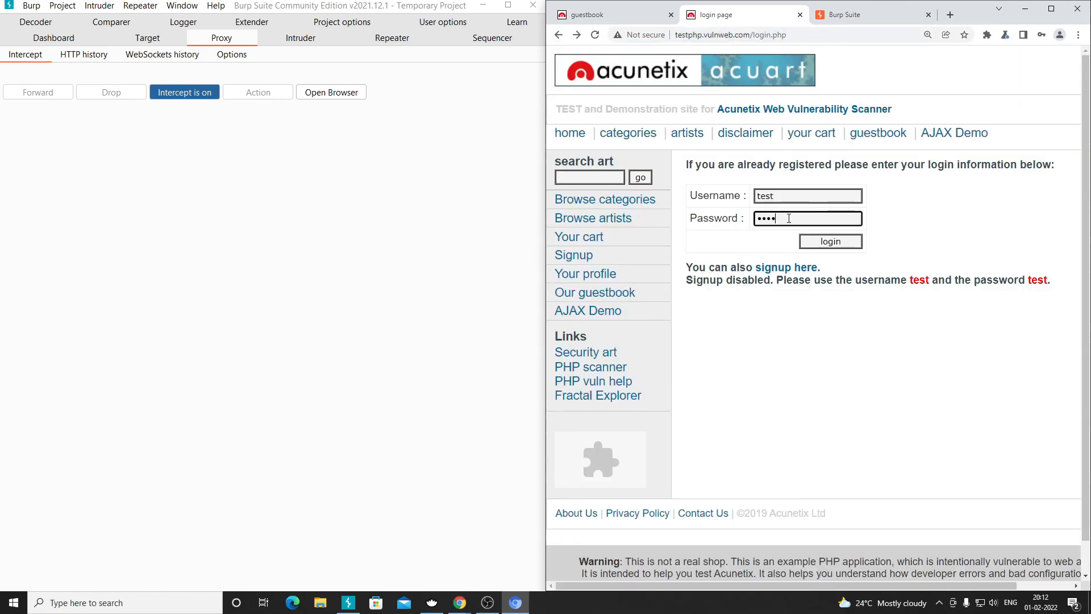
- Submit the login and forward the held POST /userinfo.php request to reach userinfo.php
left_click(816, 243)
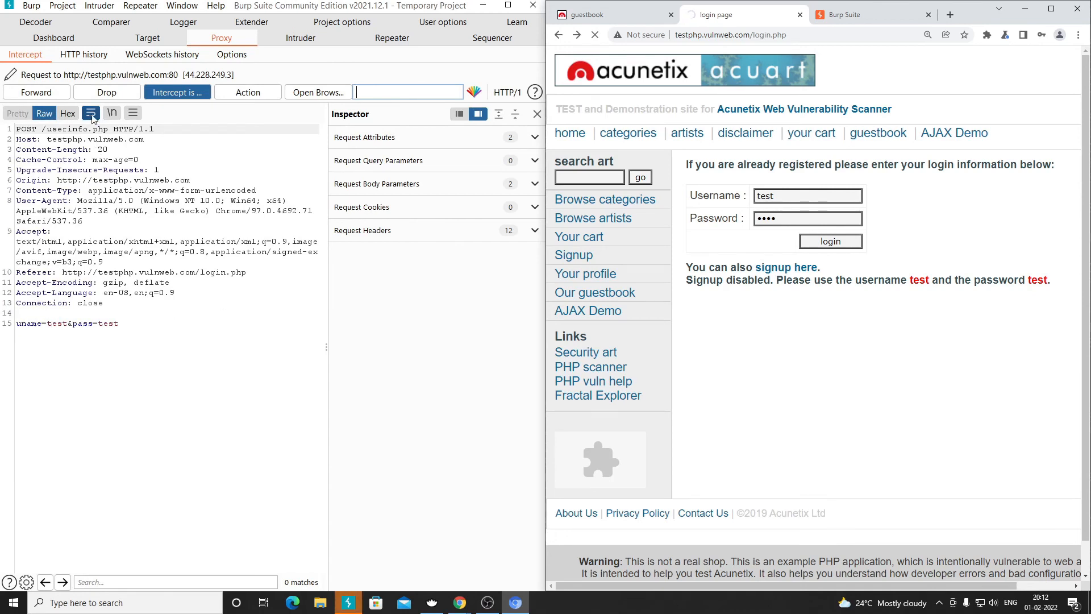
left_click(53, 95)
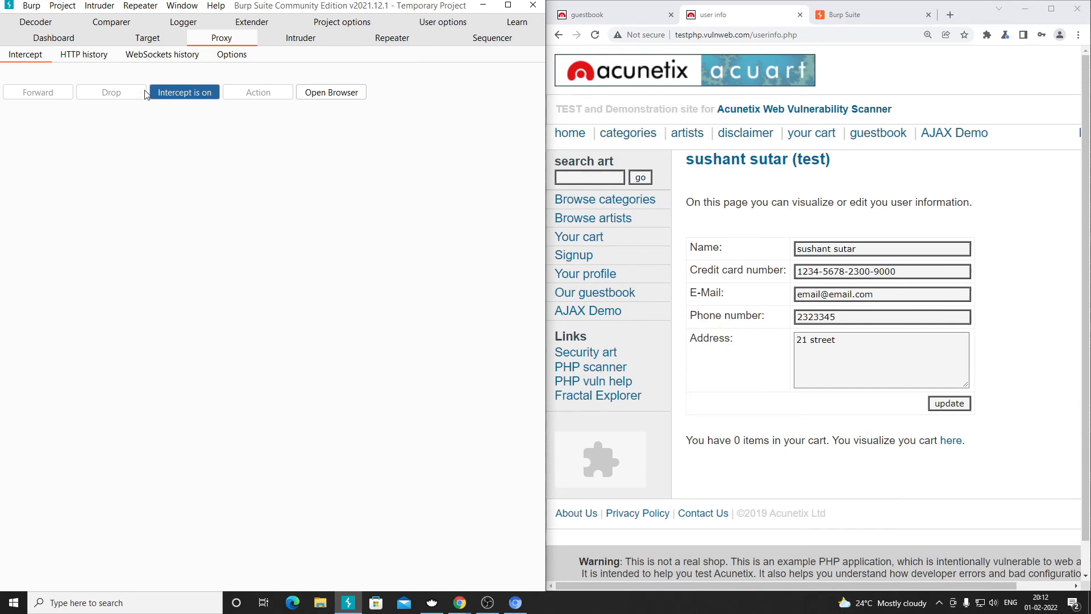
left_click(84, 56)
left_click(31, 58)
left_click(85, 59)
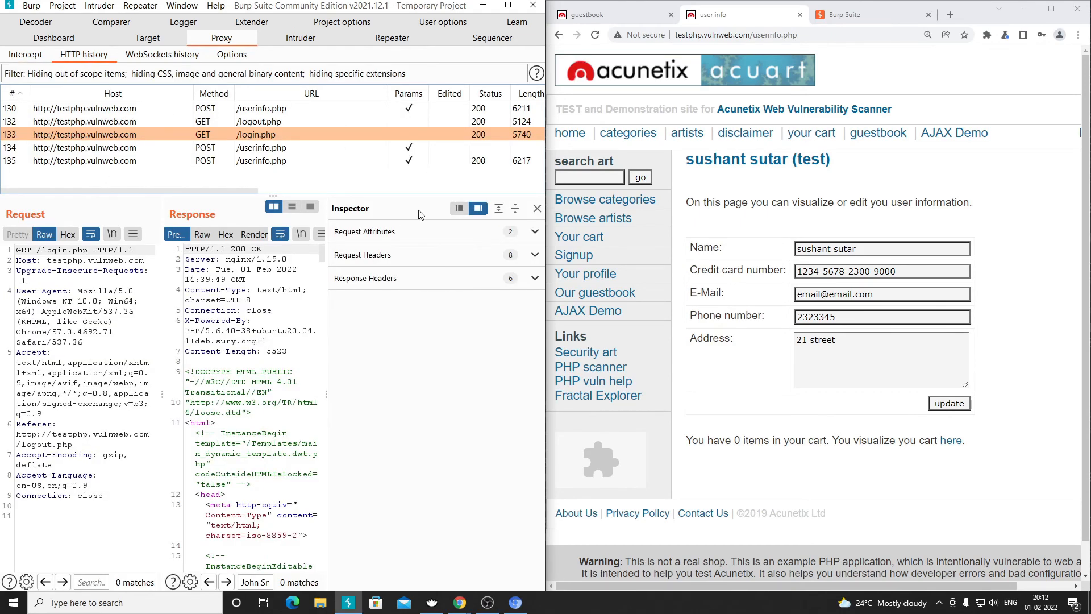
left_click(537, 209)
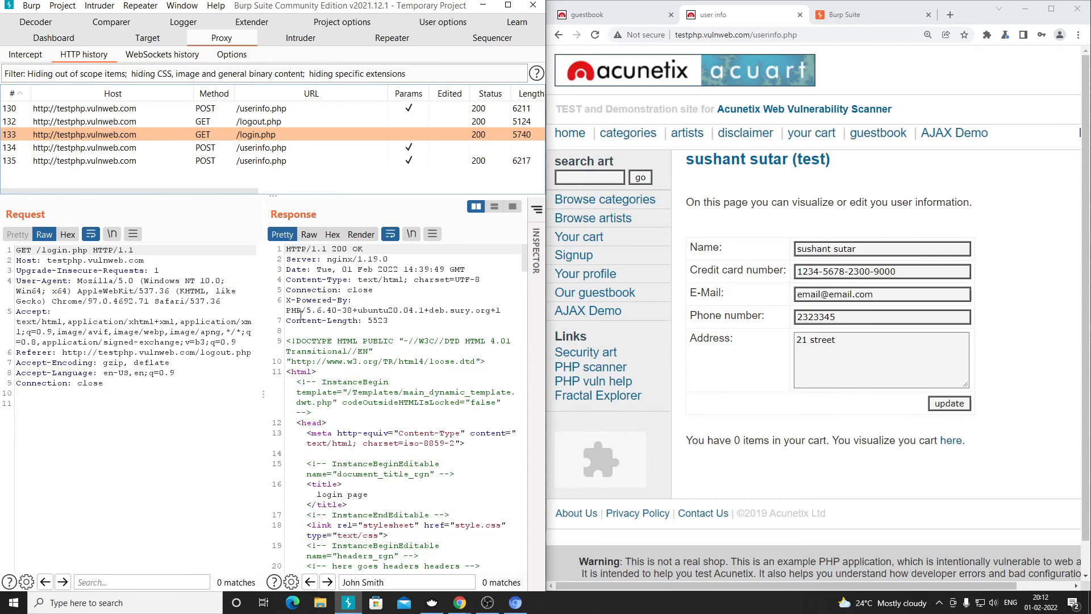
left_click(287, 339)
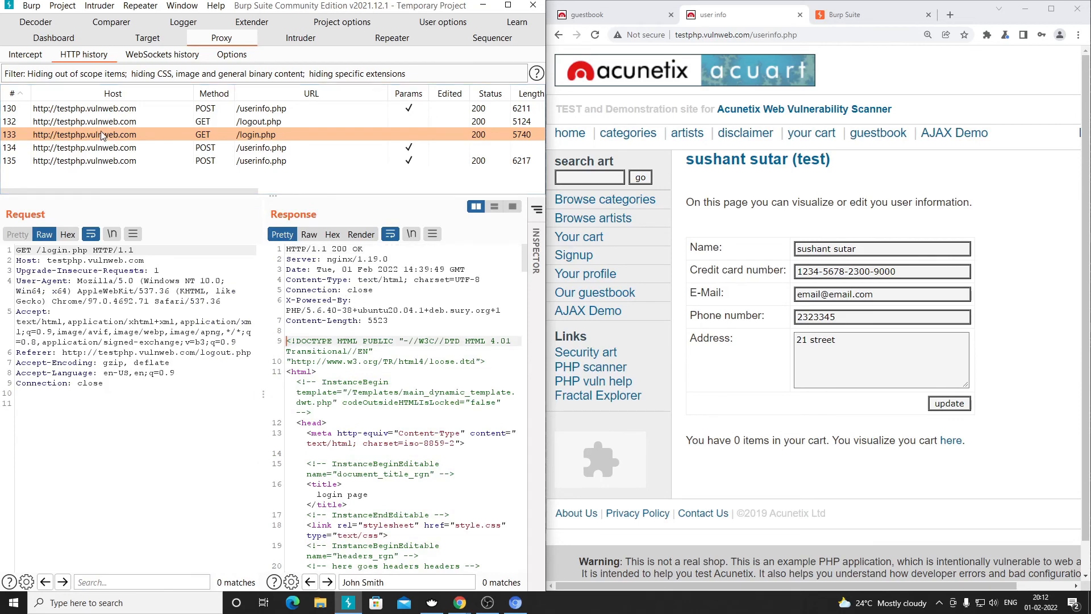
left_click(123, 109)
left_click_drag(119, 455, 12, 251)
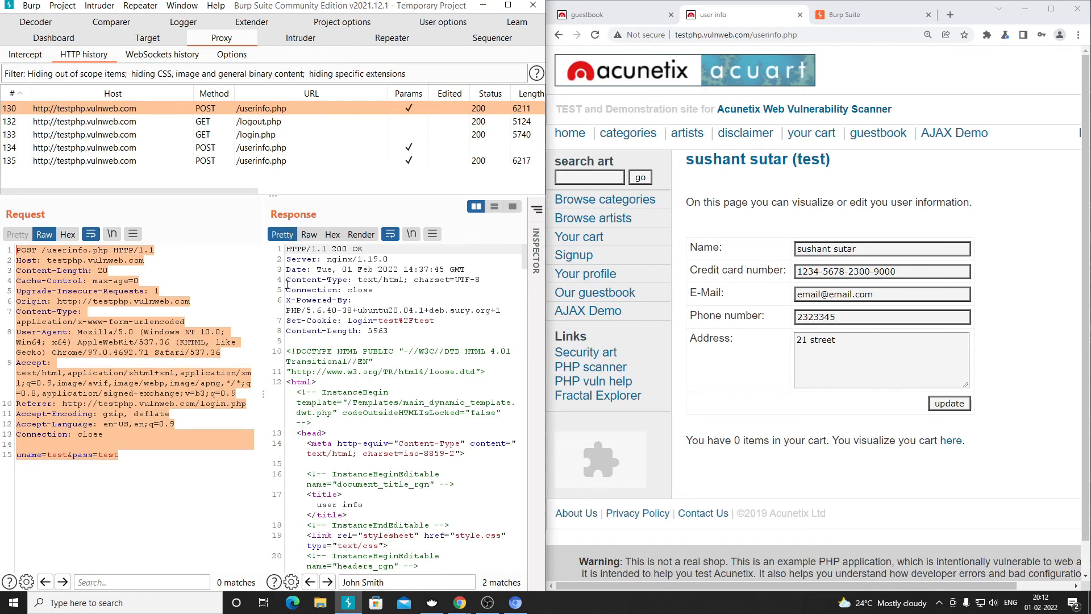
left_click_drag(289, 253, 416, 512)
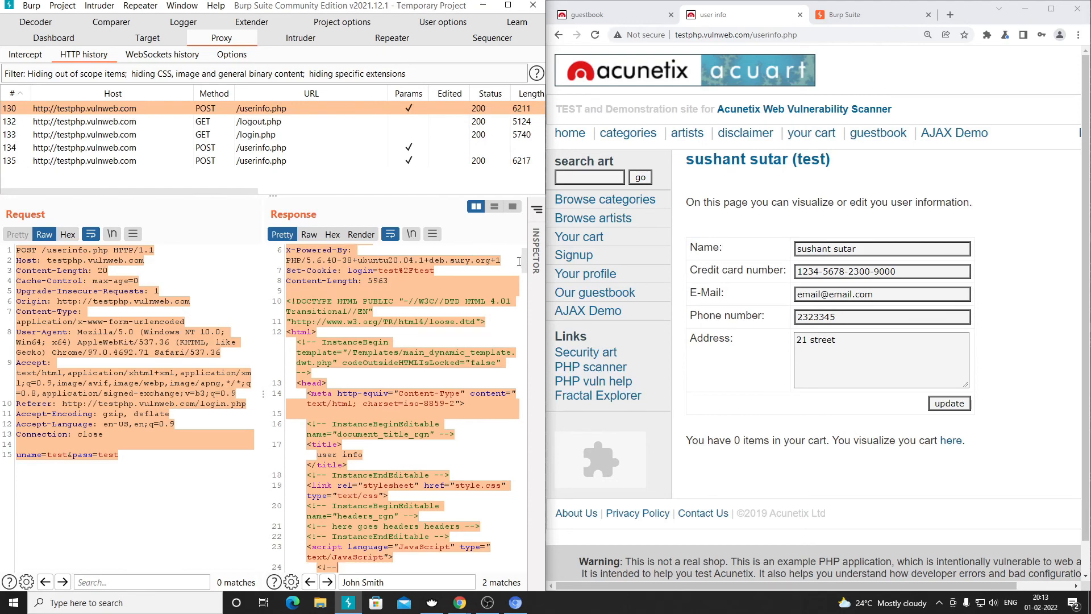
left_click(37, 56)
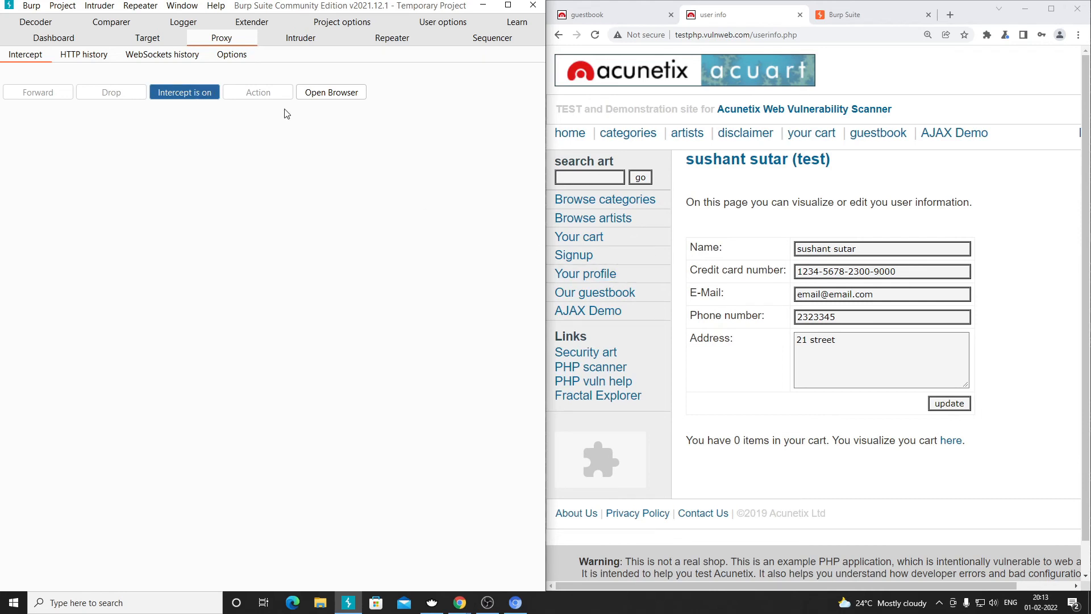
- Pause interception, log out in maximized Chrome, re-snap both windows, then resume intercepting
left_click(184, 93)
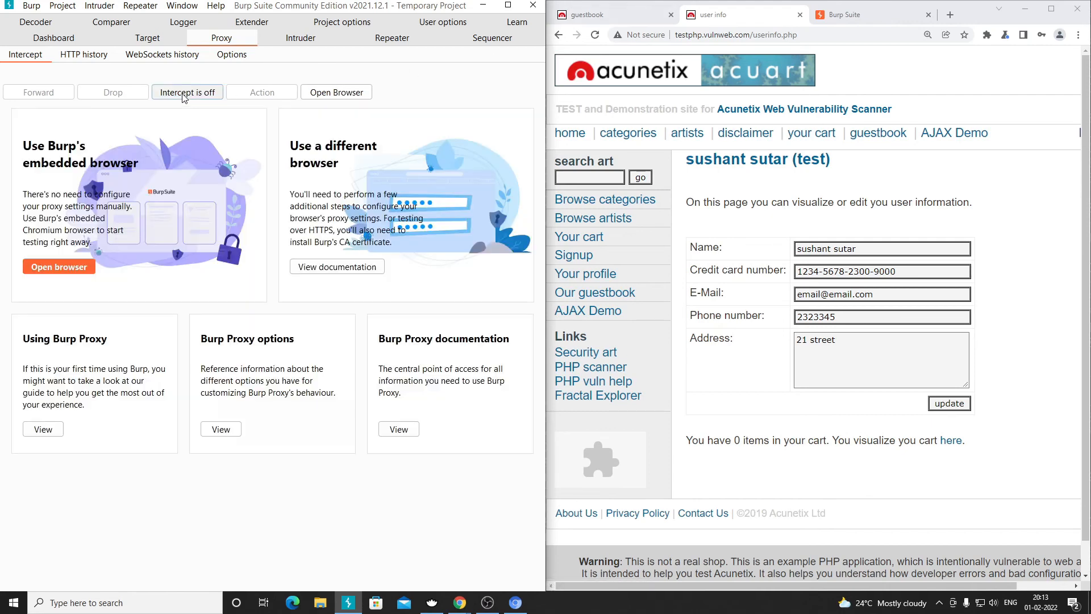
left_click(1051, 8)
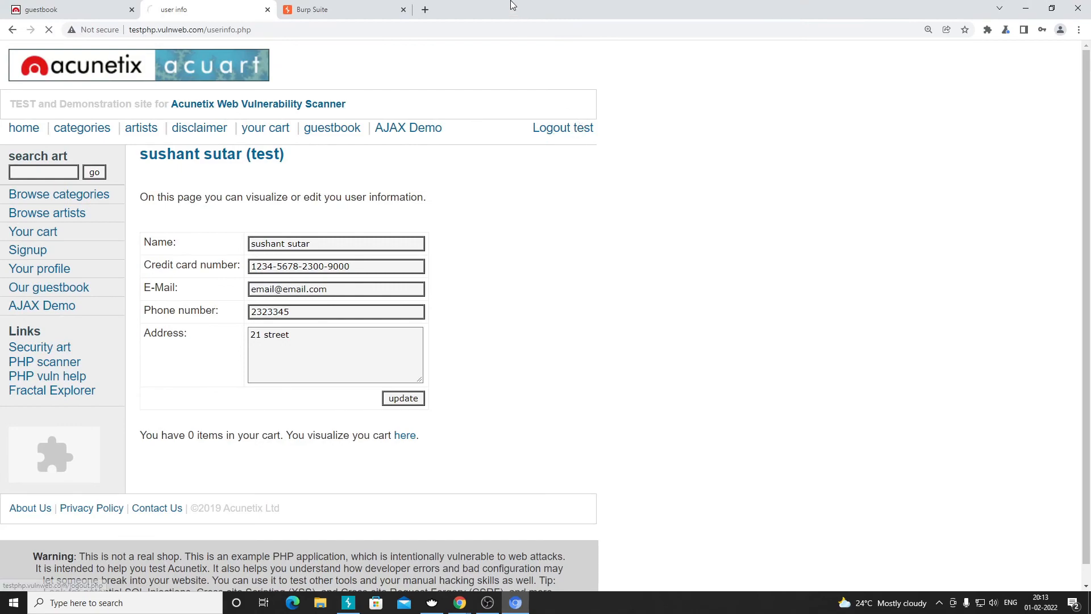
key("super+Right")
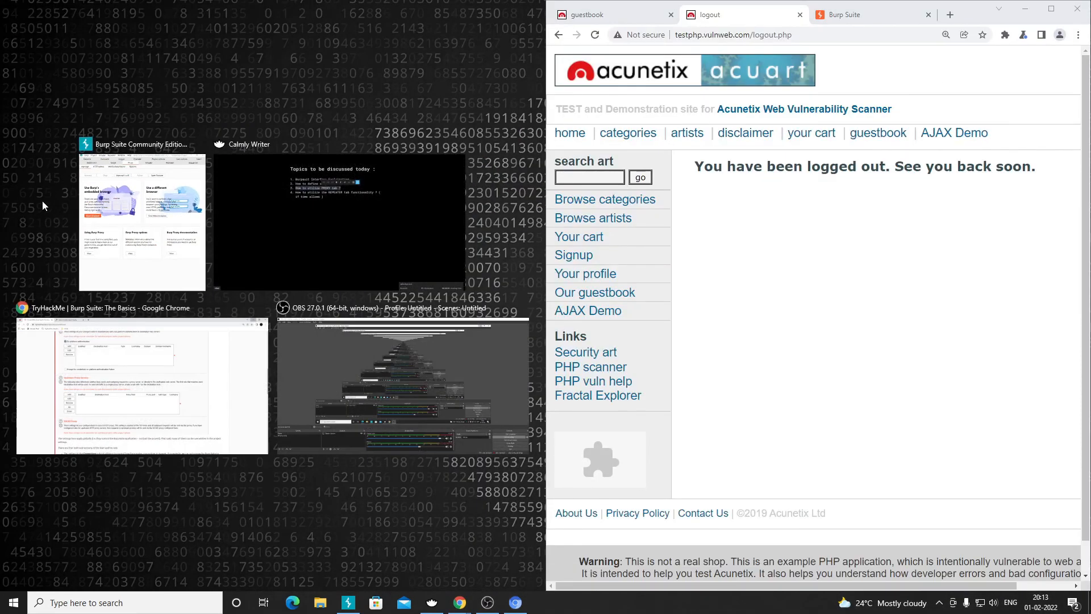
left_click(114, 216)
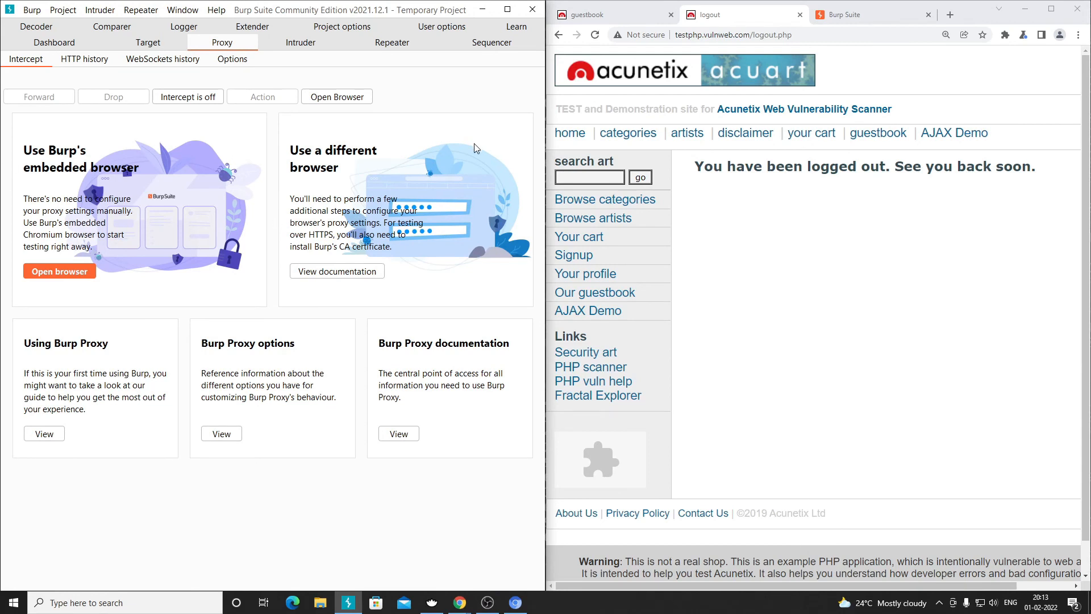
left_click(204, 101)
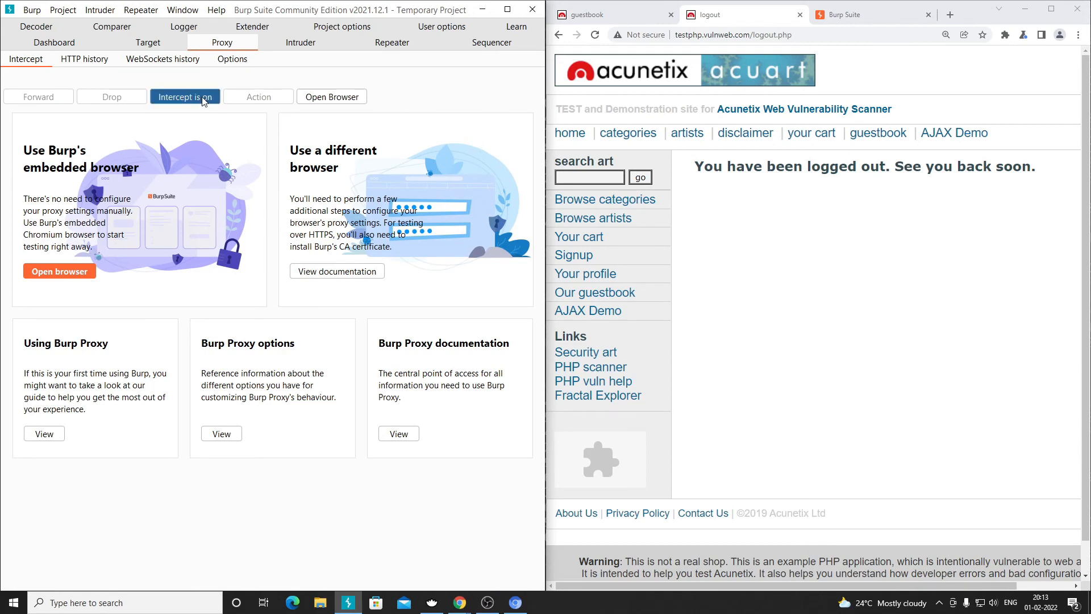
- With interception re-enabled, log in as 'test' with the password and hide the Inspector
left_click(202, 100)
left_click(579, 273)
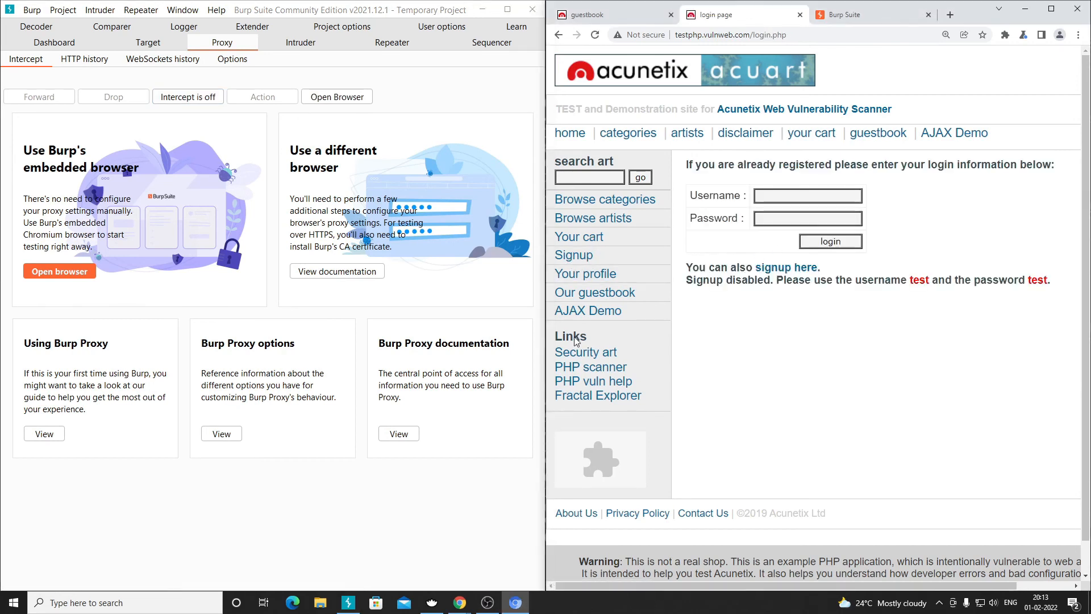
left_click(201, 100)
left_click(809, 198)
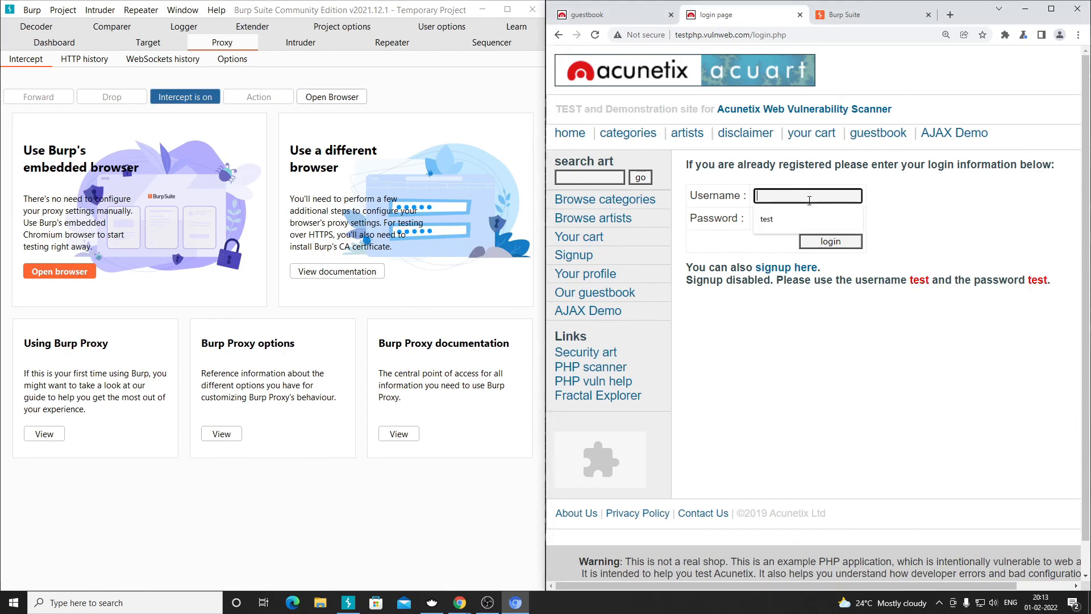
type("test")
key("Tab")
type("test")
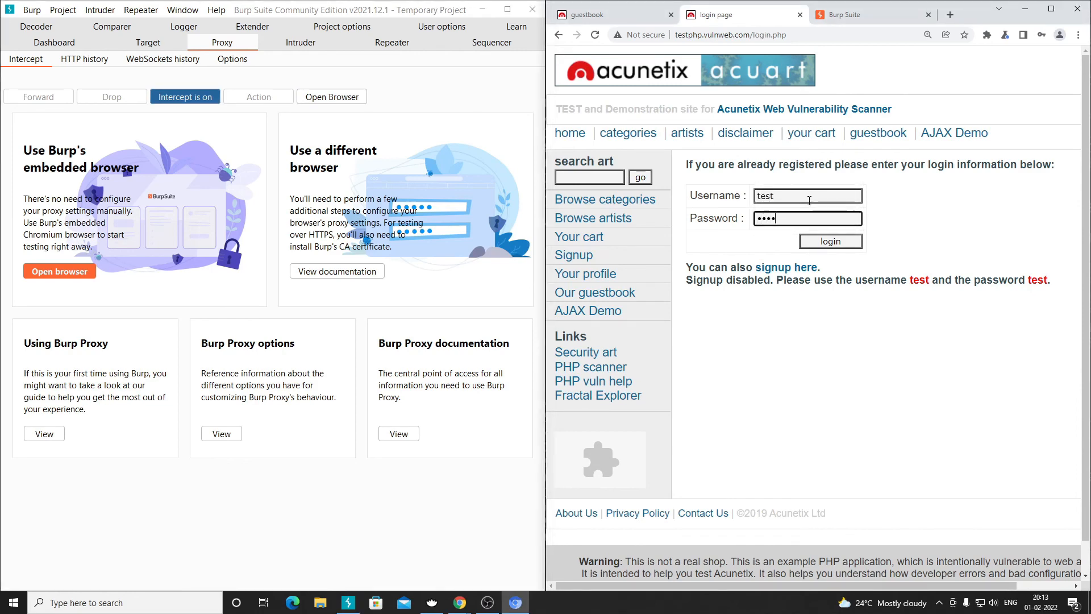
key("Return")
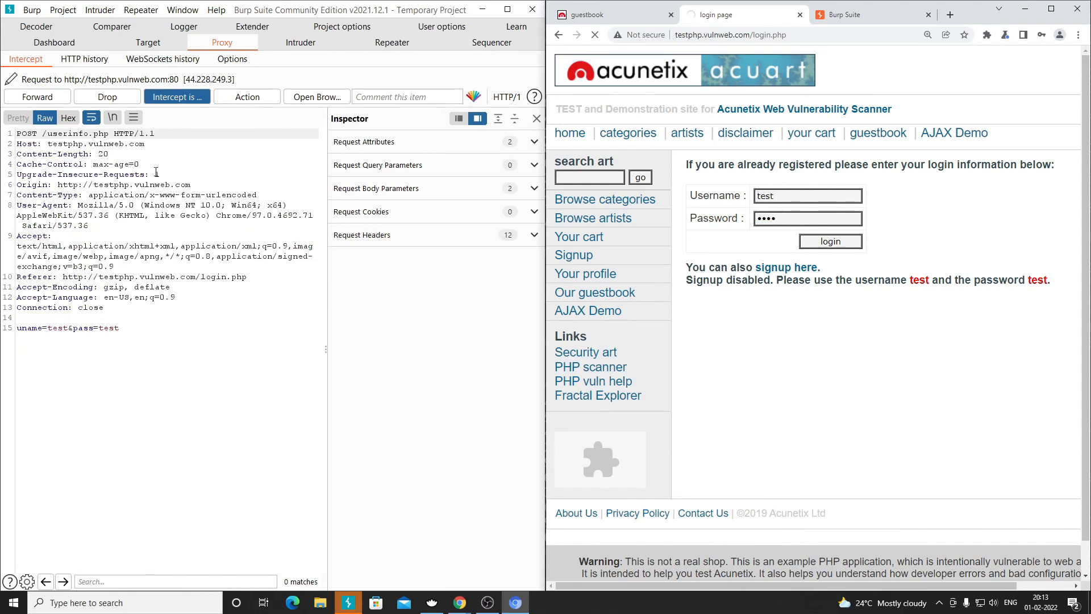
left_click(536, 118)
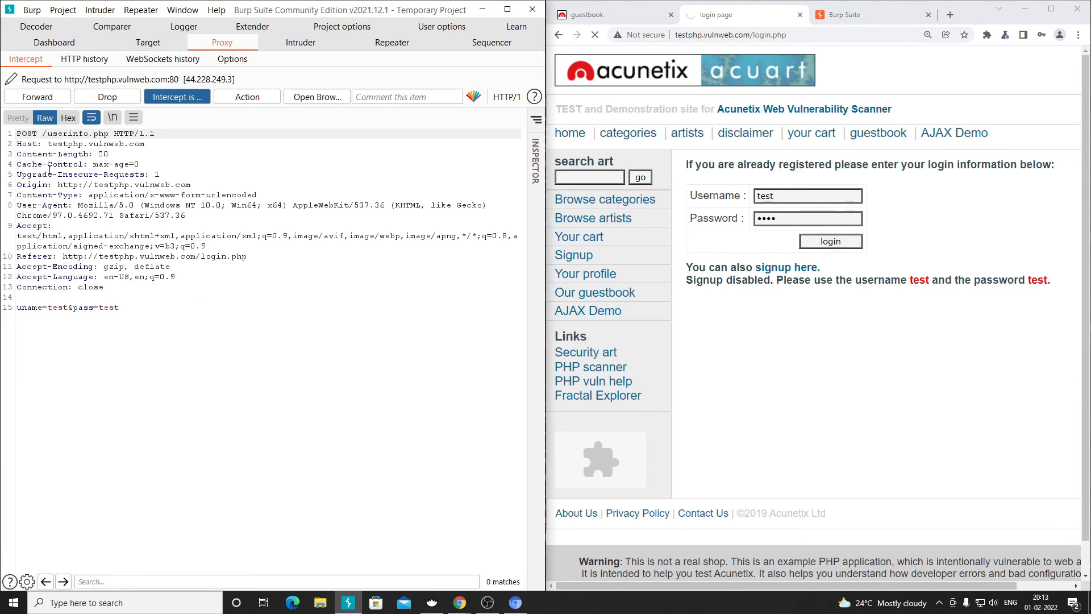
- Set Do intercept > Response to this request, then select the uname/pass body line 15
right_click(49, 169)
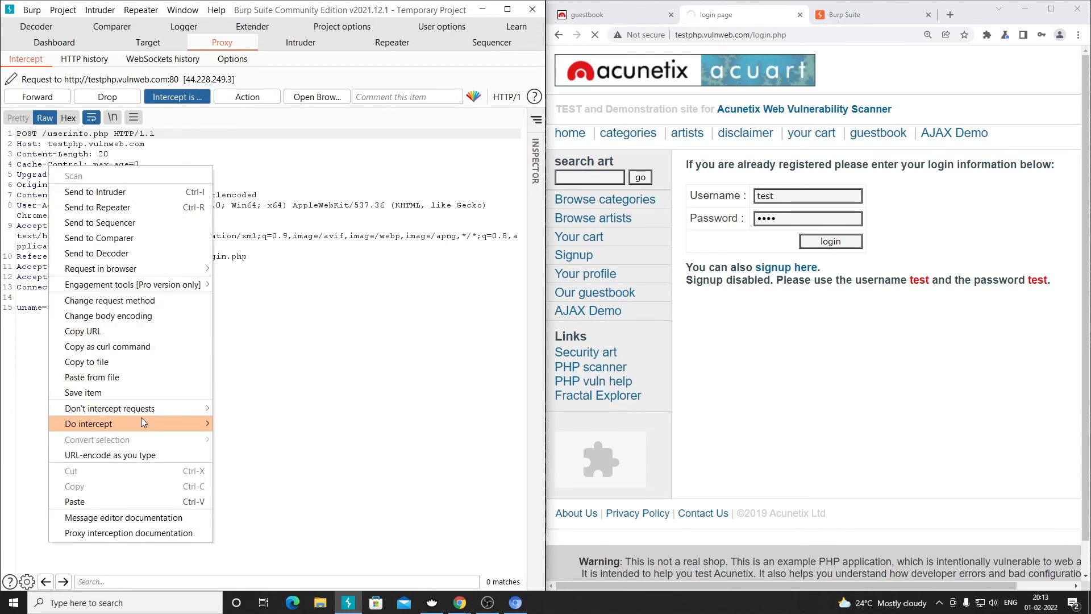
mouse_move(139, 424)
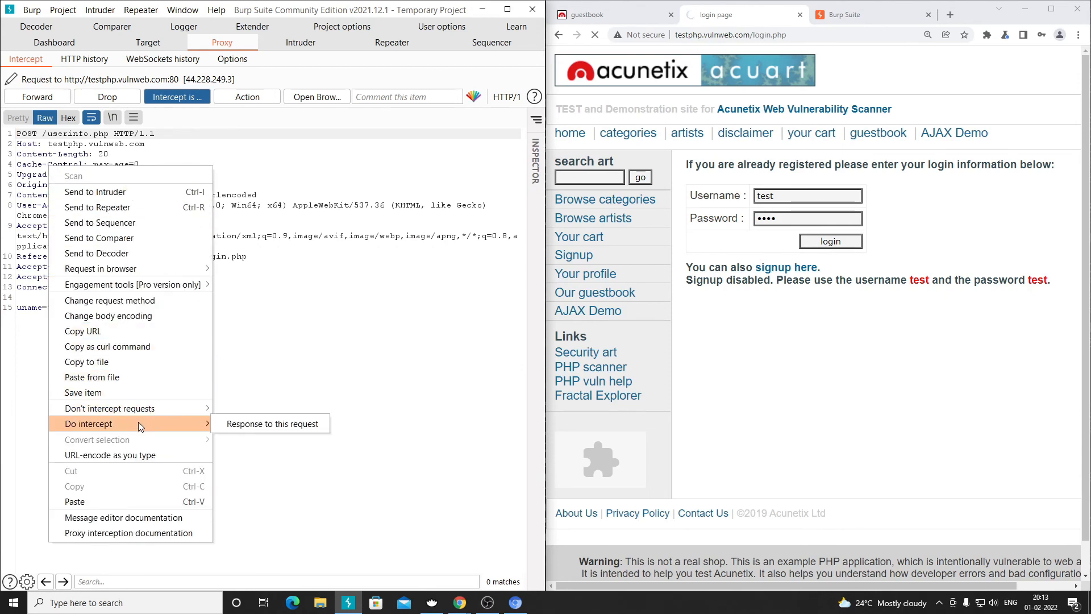
left_click(241, 425)
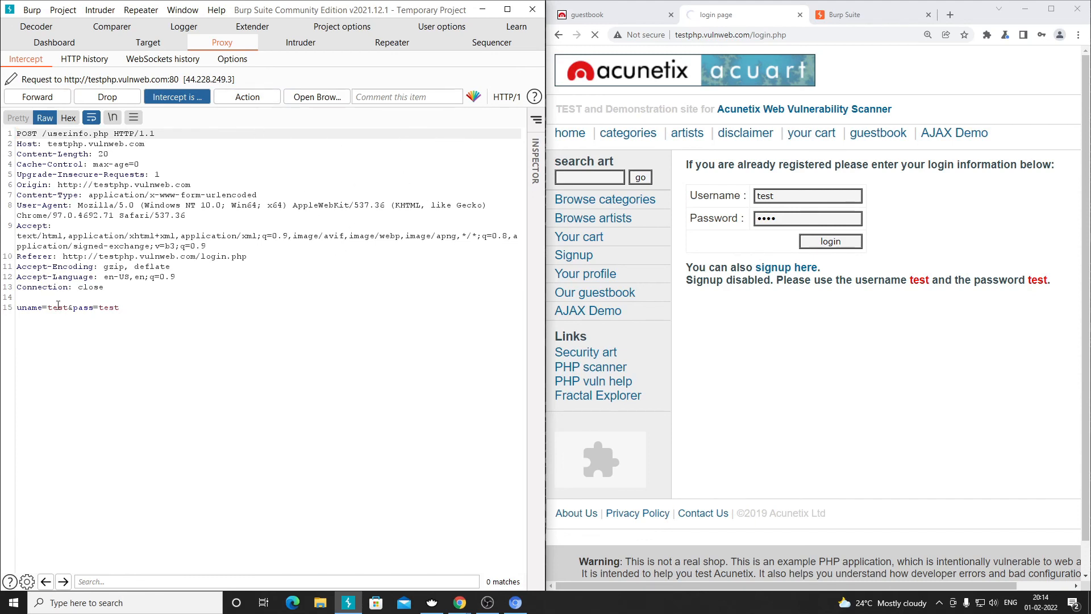
left_click_drag(128, 308, 16, 309)
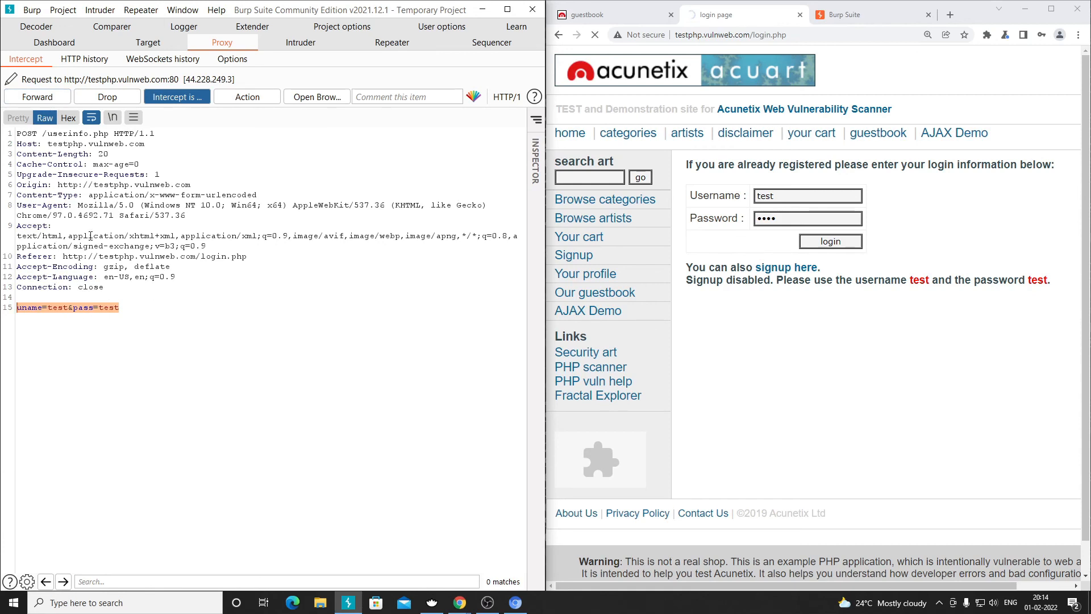
- Forward the intercepted /userinfo.php request and highlight the returned response headers and markup
left_click(37, 97)
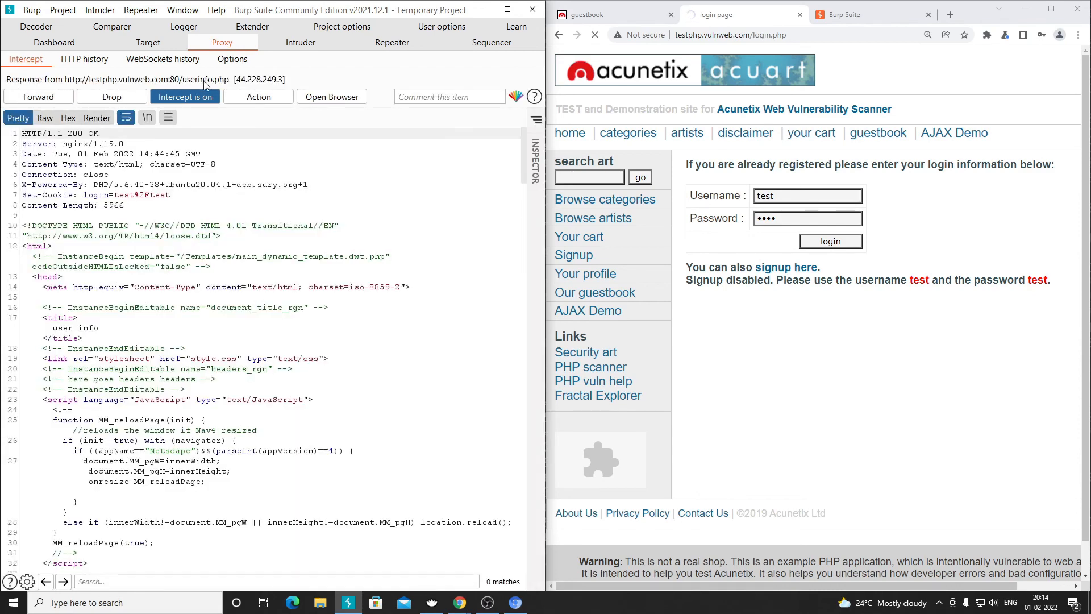
left_click_drag(22, 133, 90, 562)
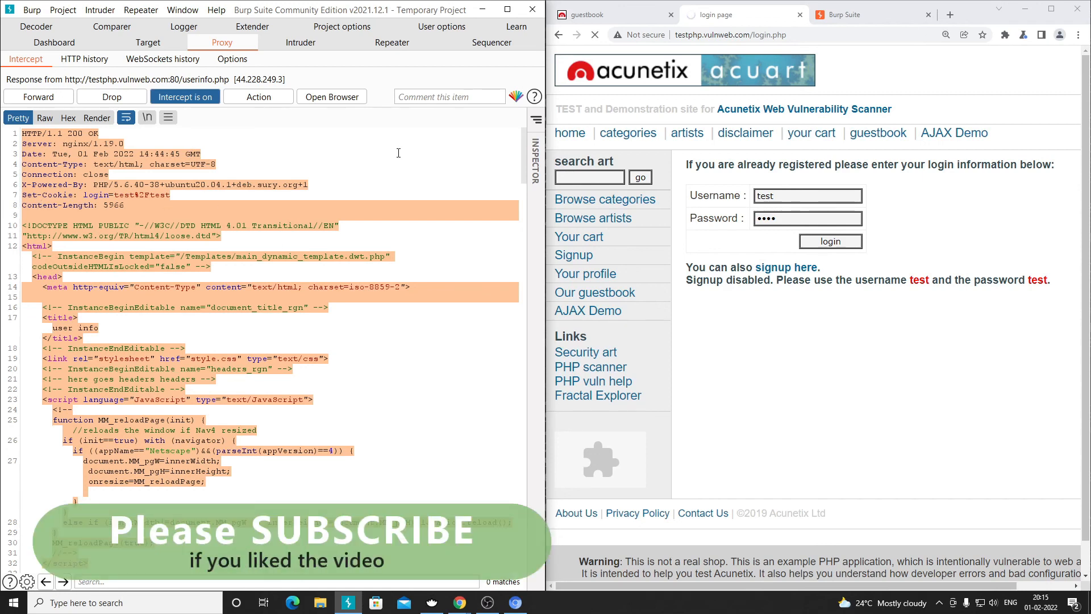
left_click(23, 135)
- Review the response's first lines, forward it to the browser's user info page, and show the notes
left_click_drag(22, 136, 207, 420)
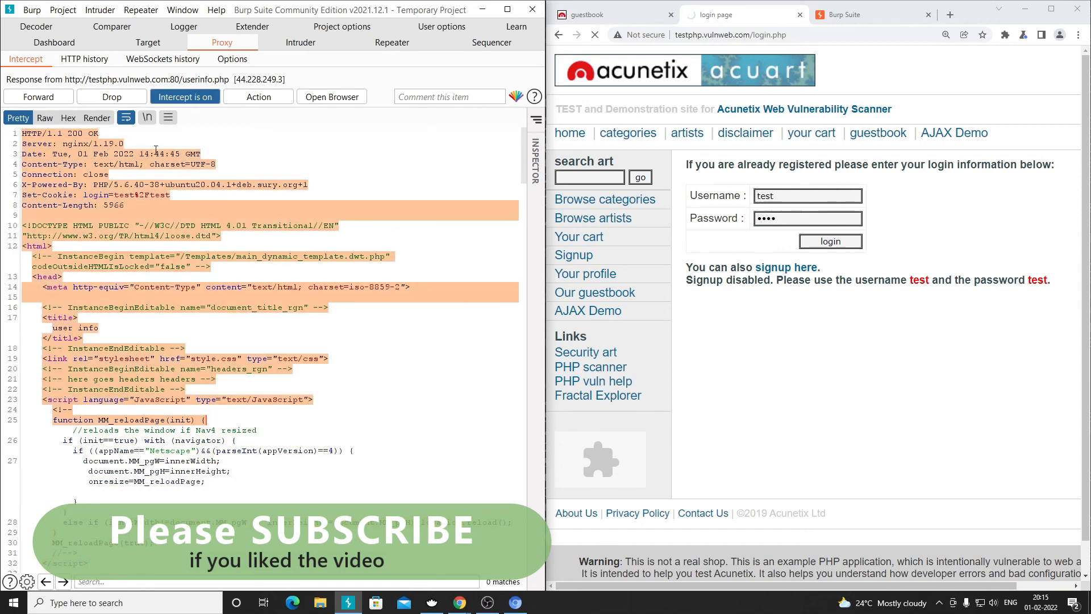
left_click(186, 165)
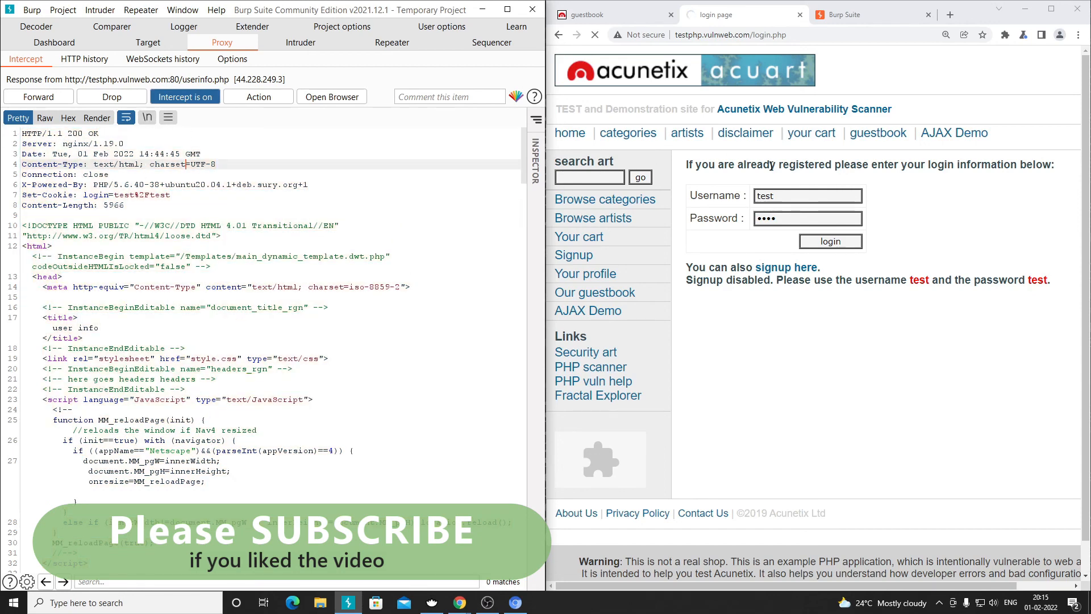
left_click(54, 101)
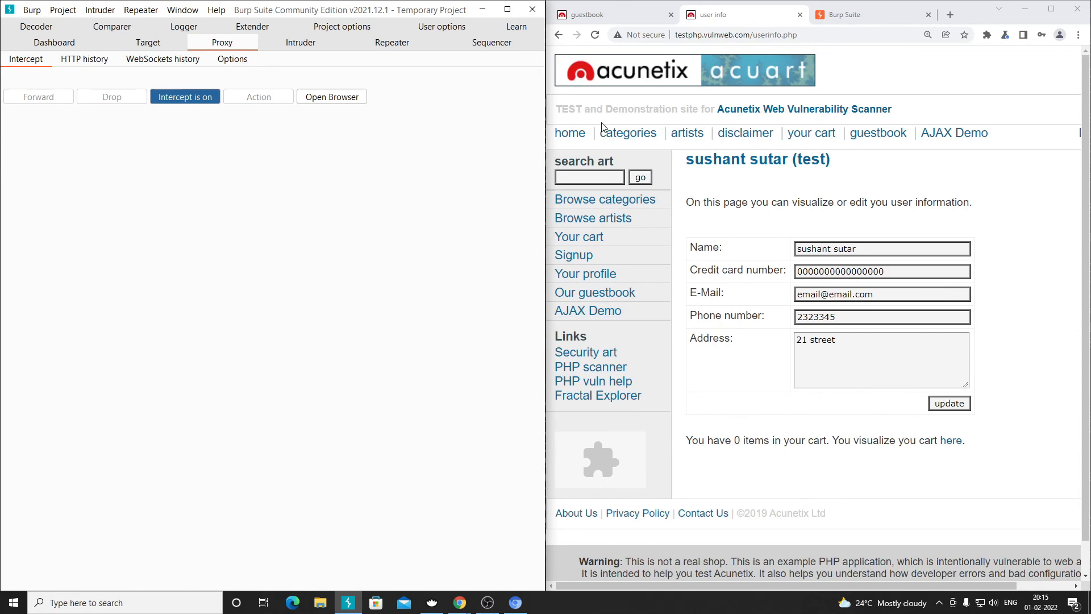
left_click(429, 601)
left_click(475, 185)
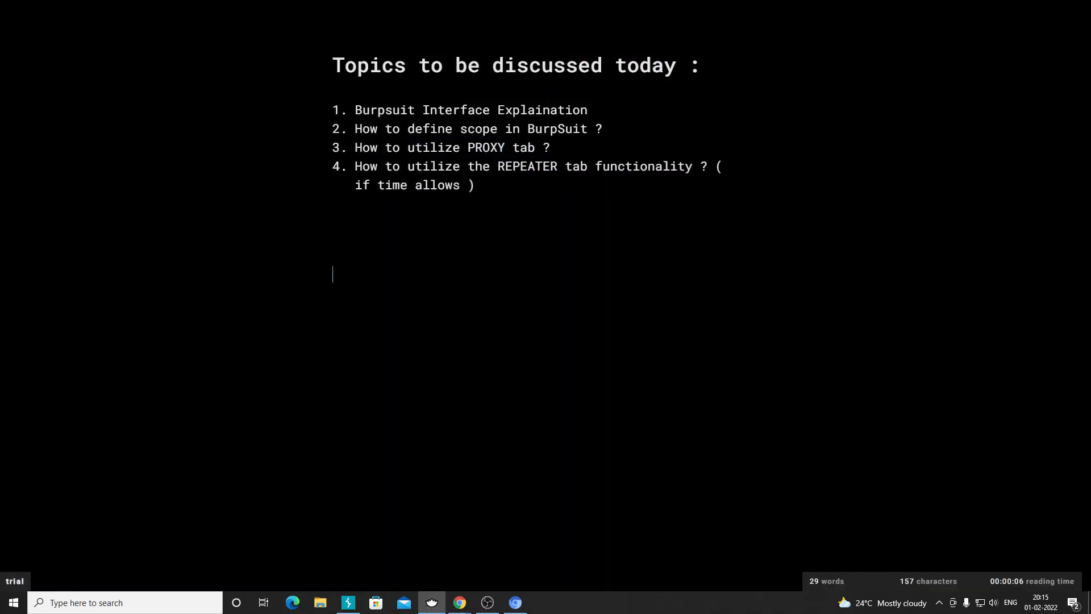
type("Browser ==> Webiste")
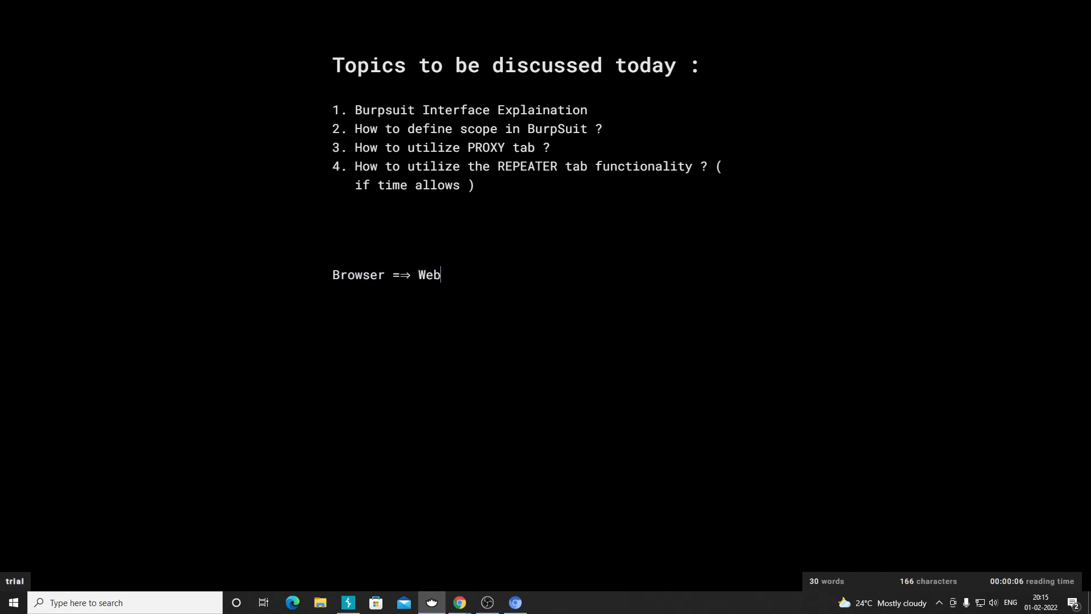
key("BackSpace")
key("BackSpace")
key("BackSpace")
key("BackSpace")
type("site ==> ")
type("Proxy")
key("BackSpace")
key("BackSpace")
key("BackSpace")
key("BackSpace")
key("BackSpace")
type("Burpsuit ==>")
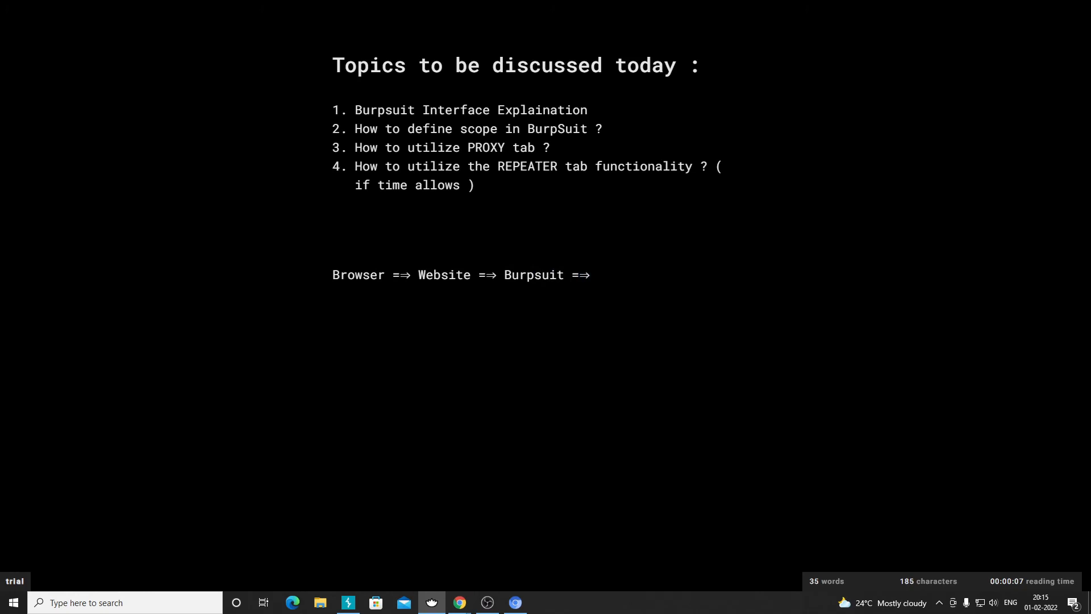
type("Website Server")
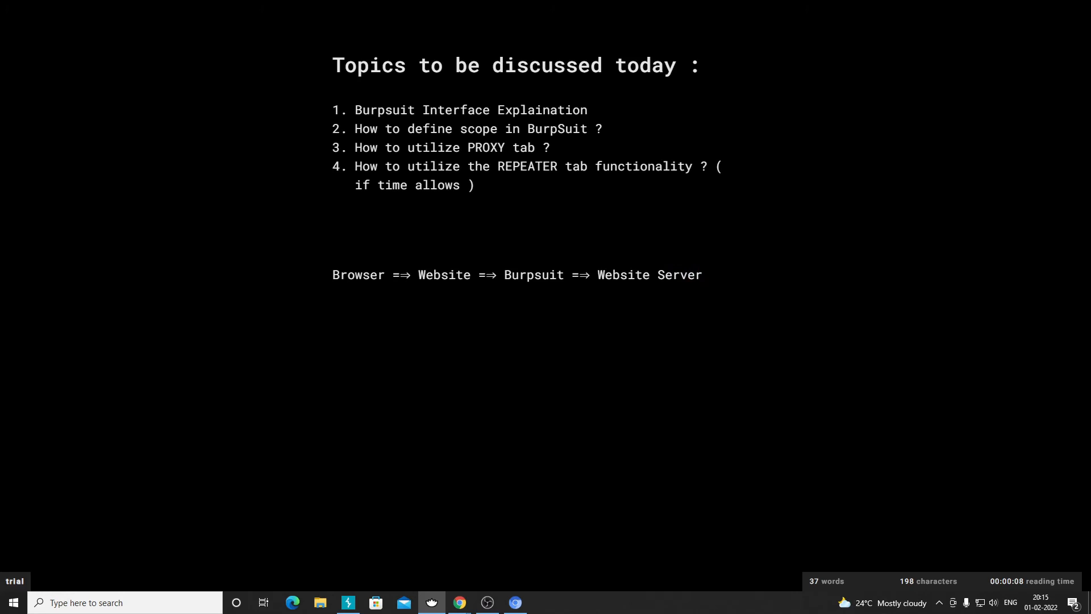
type("Webse")
key("BackSpace")
type("ite Server ==> Respnose")
key("BackSpace")
key("BackSpace")
key("BackSpace")
key("BackSpace")
type("onse =")
type("=> B")
type("rup")
key("BackSpace")
key("BackSpace")
key("BackSpace")
type("urpsuit ==>")
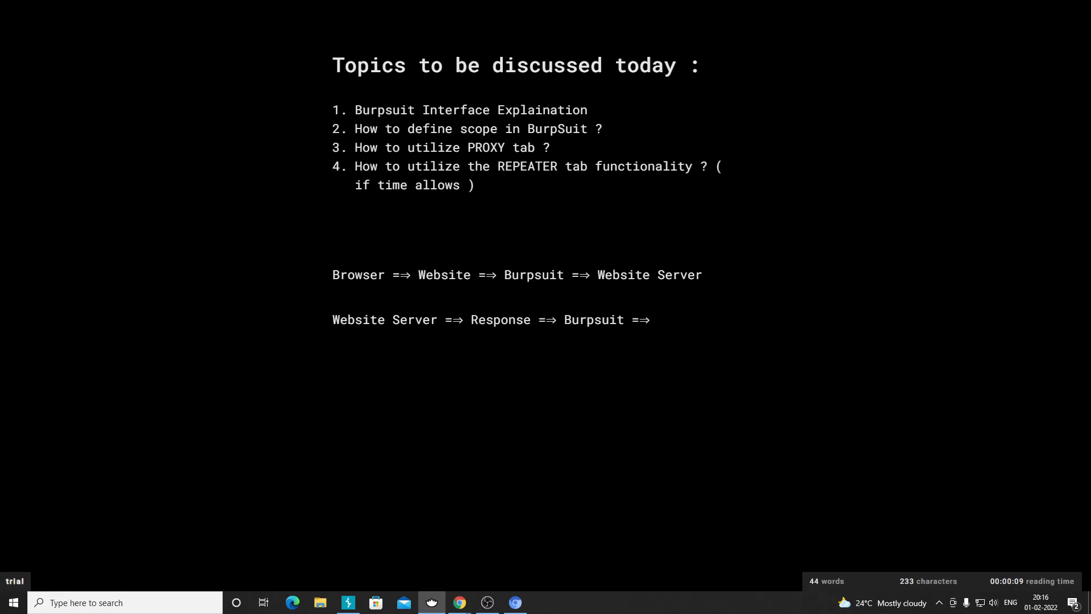
type(" Browser")
left_click(516, 602)
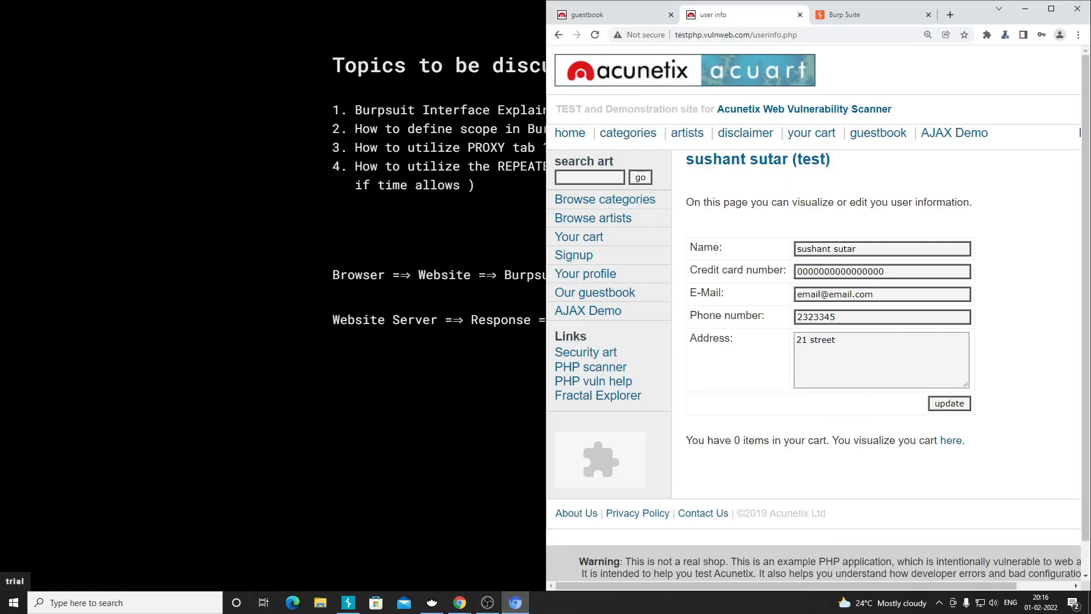
key("alt+Tab")
left_click_drag(705, 320, 332, 275)
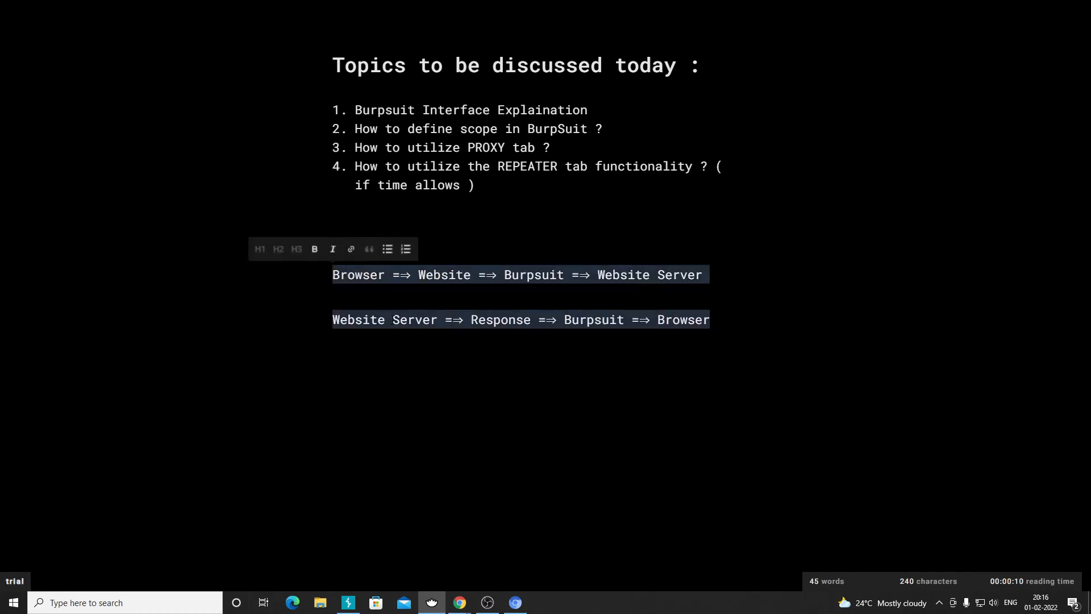
key("BackSpace")
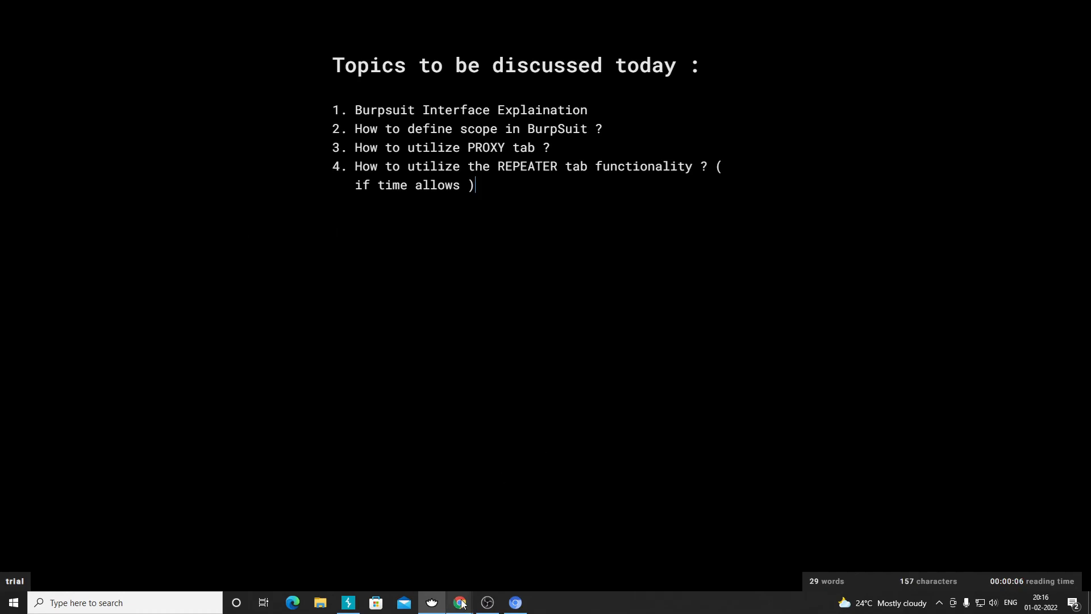
- Check the browser's user info page and the notes, then bring Burp Suite back to the front
left_click(516, 603)
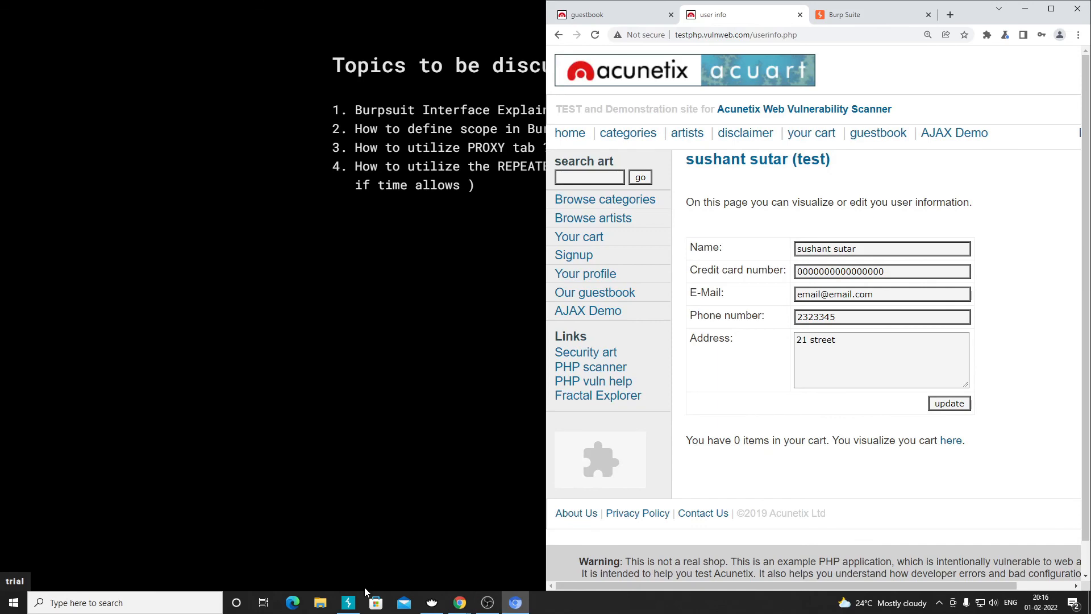
left_click(348, 602)
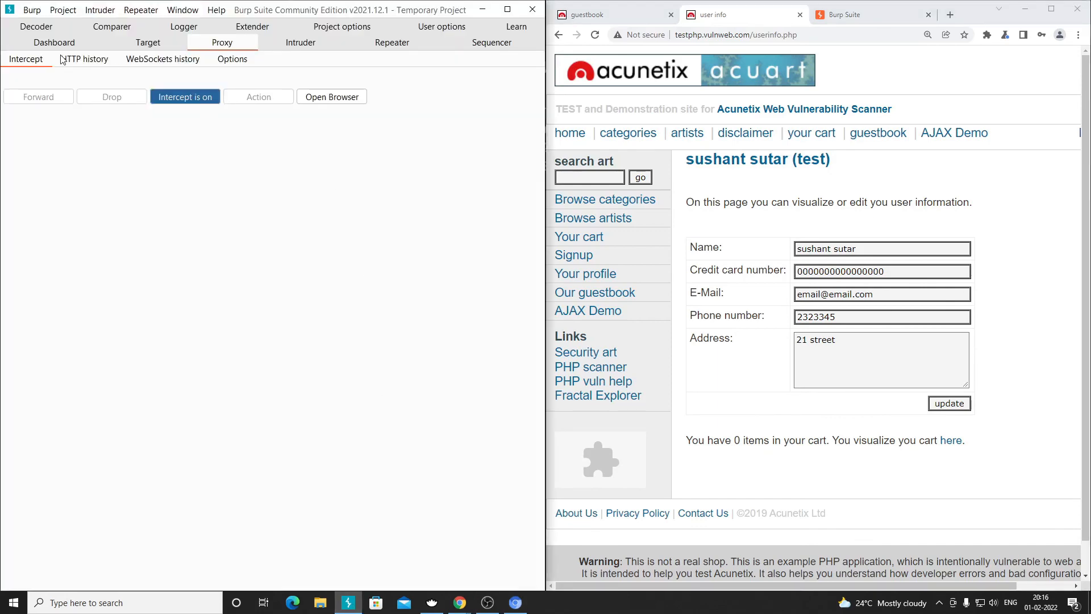
left_click(432, 603)
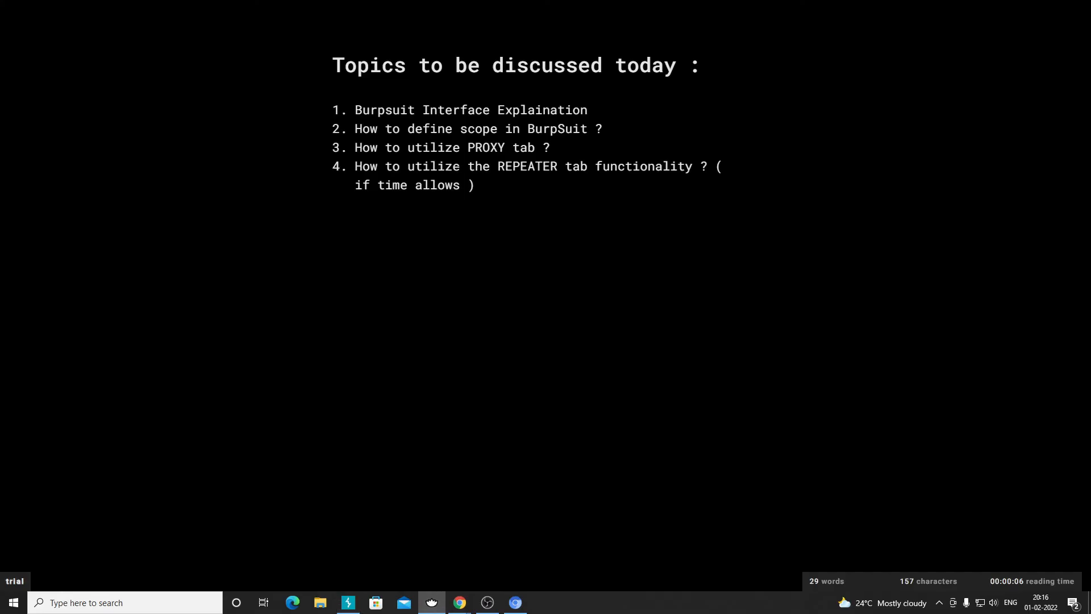
key("alt+Tab")
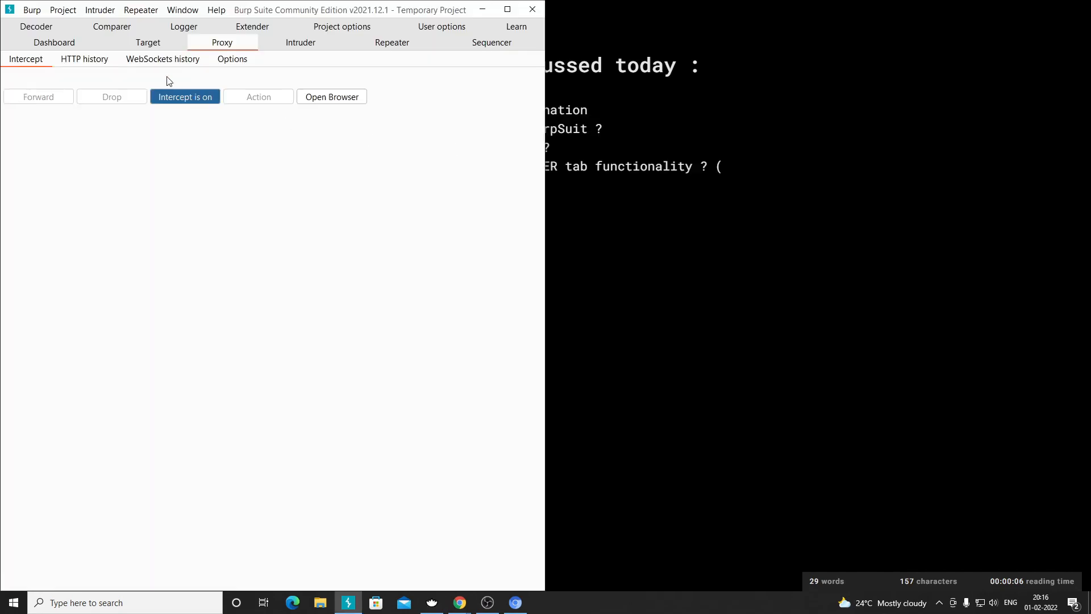
- Review the Proxy HTTP history, WebSockets history and Options, then return to Intercept
left_click(81, 62)
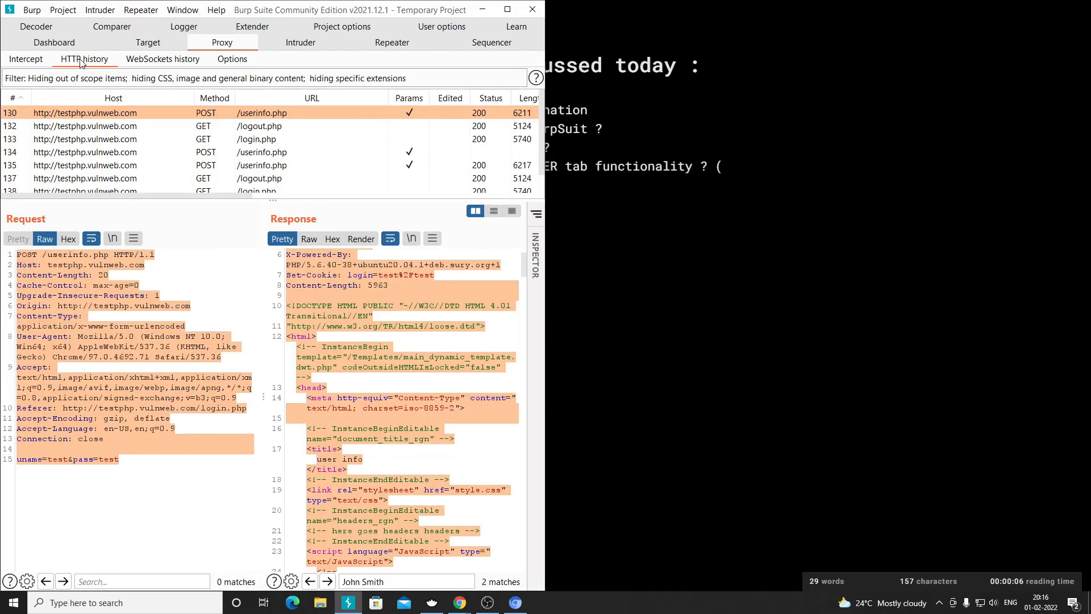
left_click(157, 62)
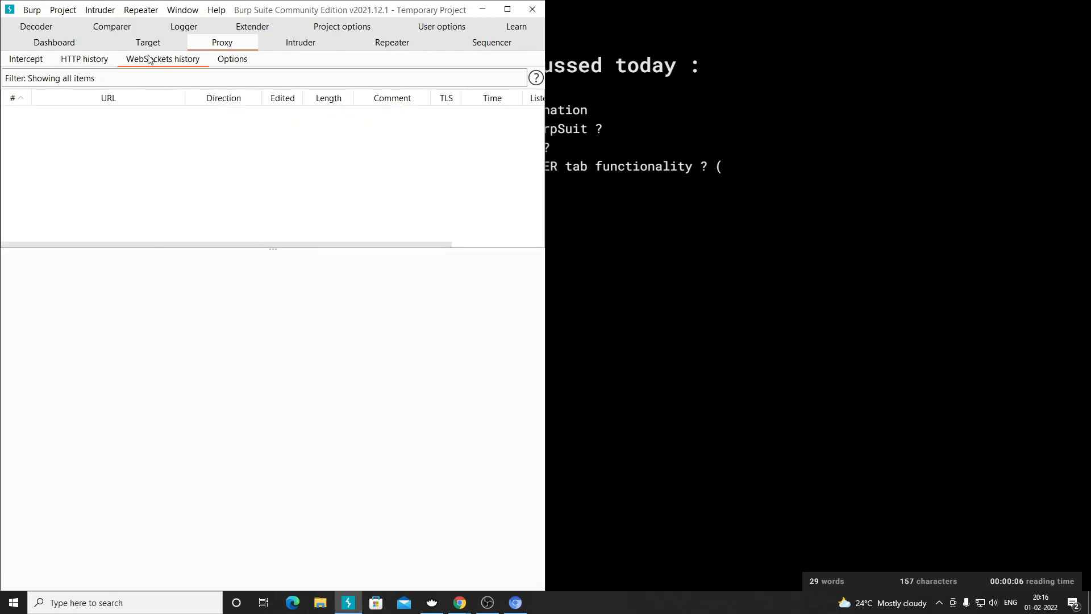
left_click(242, 63)
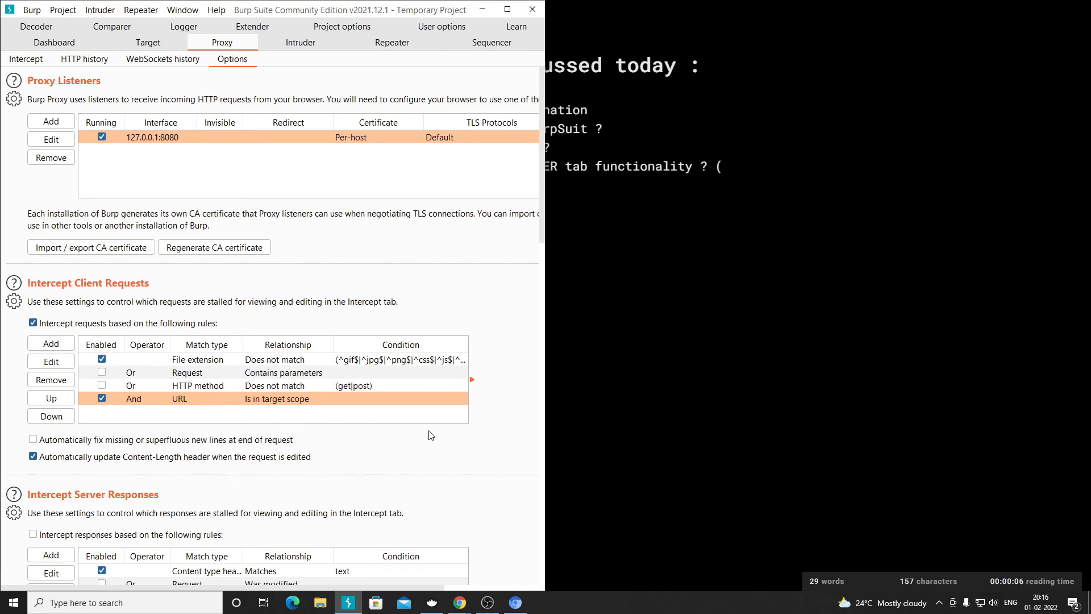
left_click(25, 60)
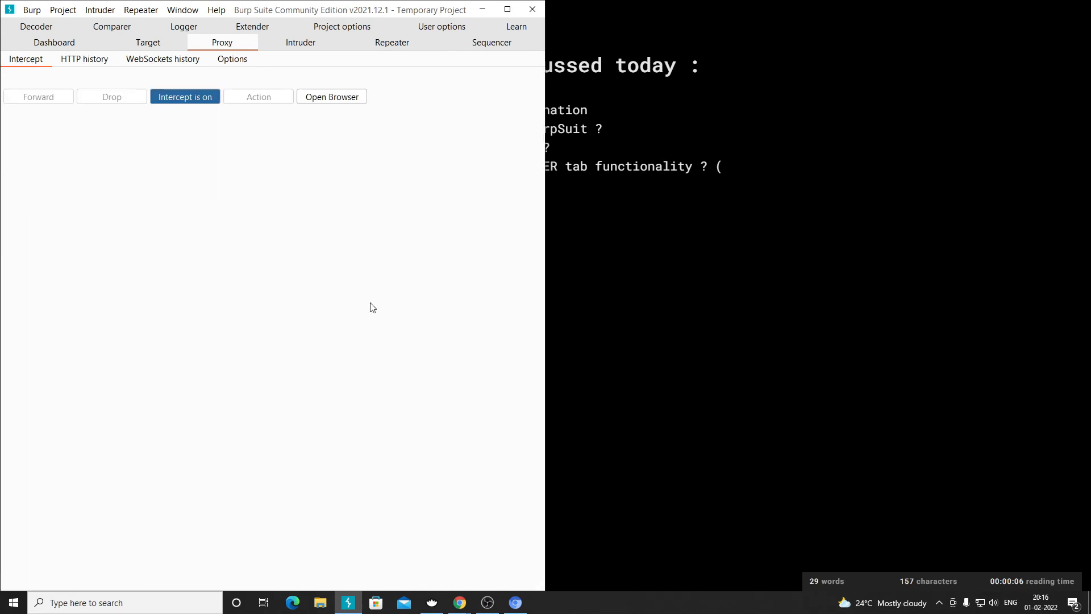